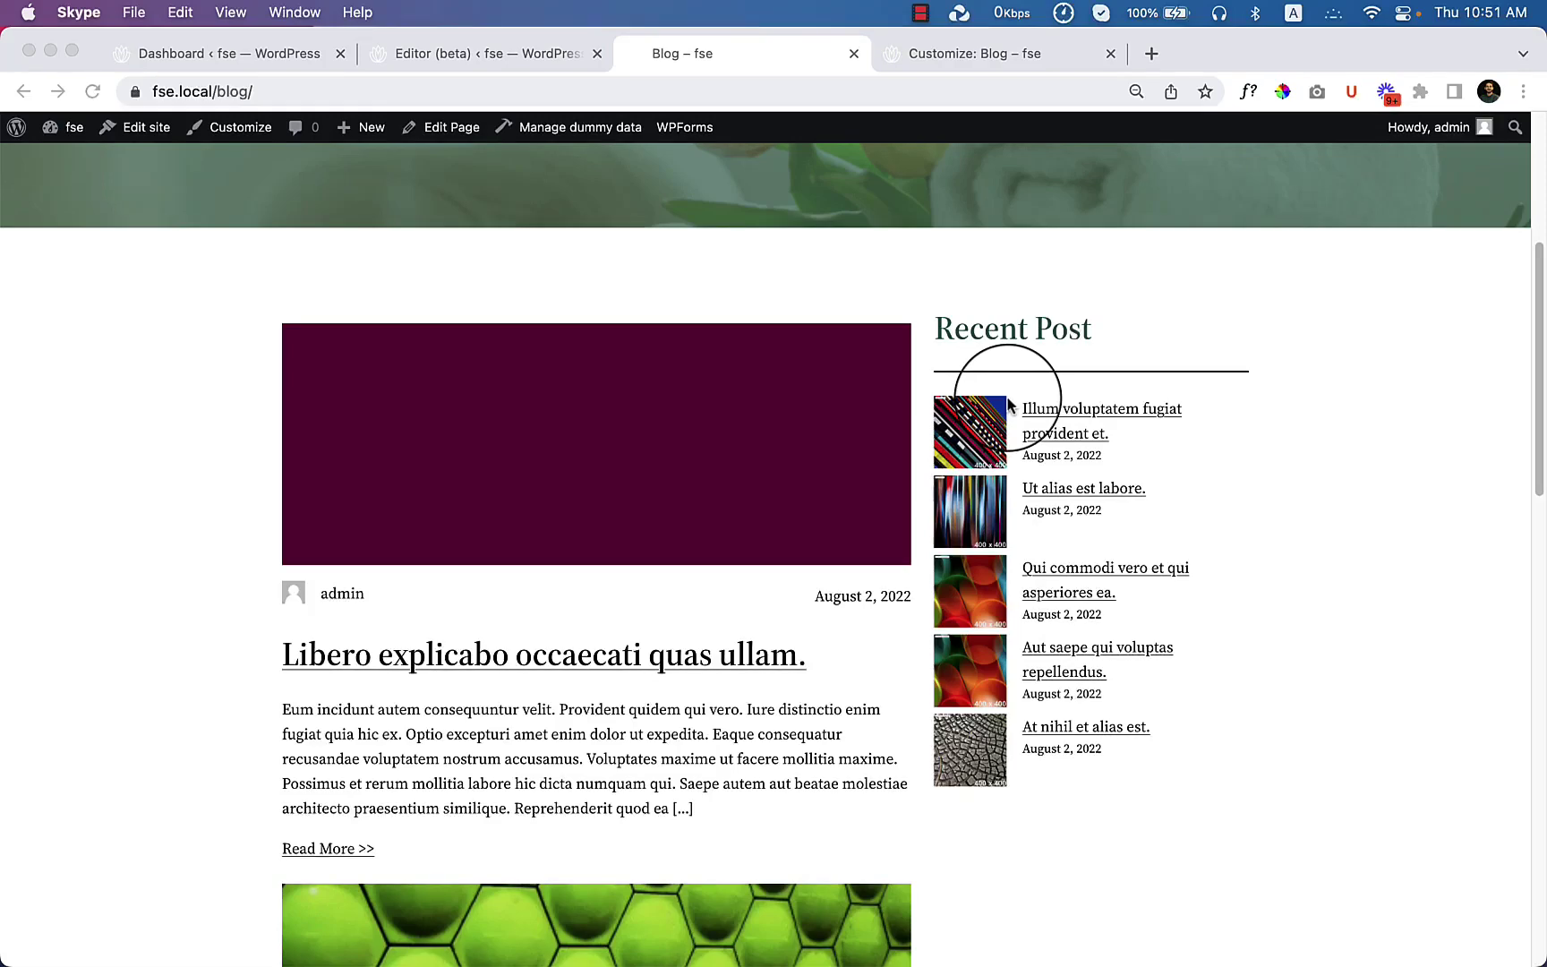
# Step: Review the live blog page's posts, then bring up the site editor on the Home template
pyautogui.scroll(5, 658, 519)
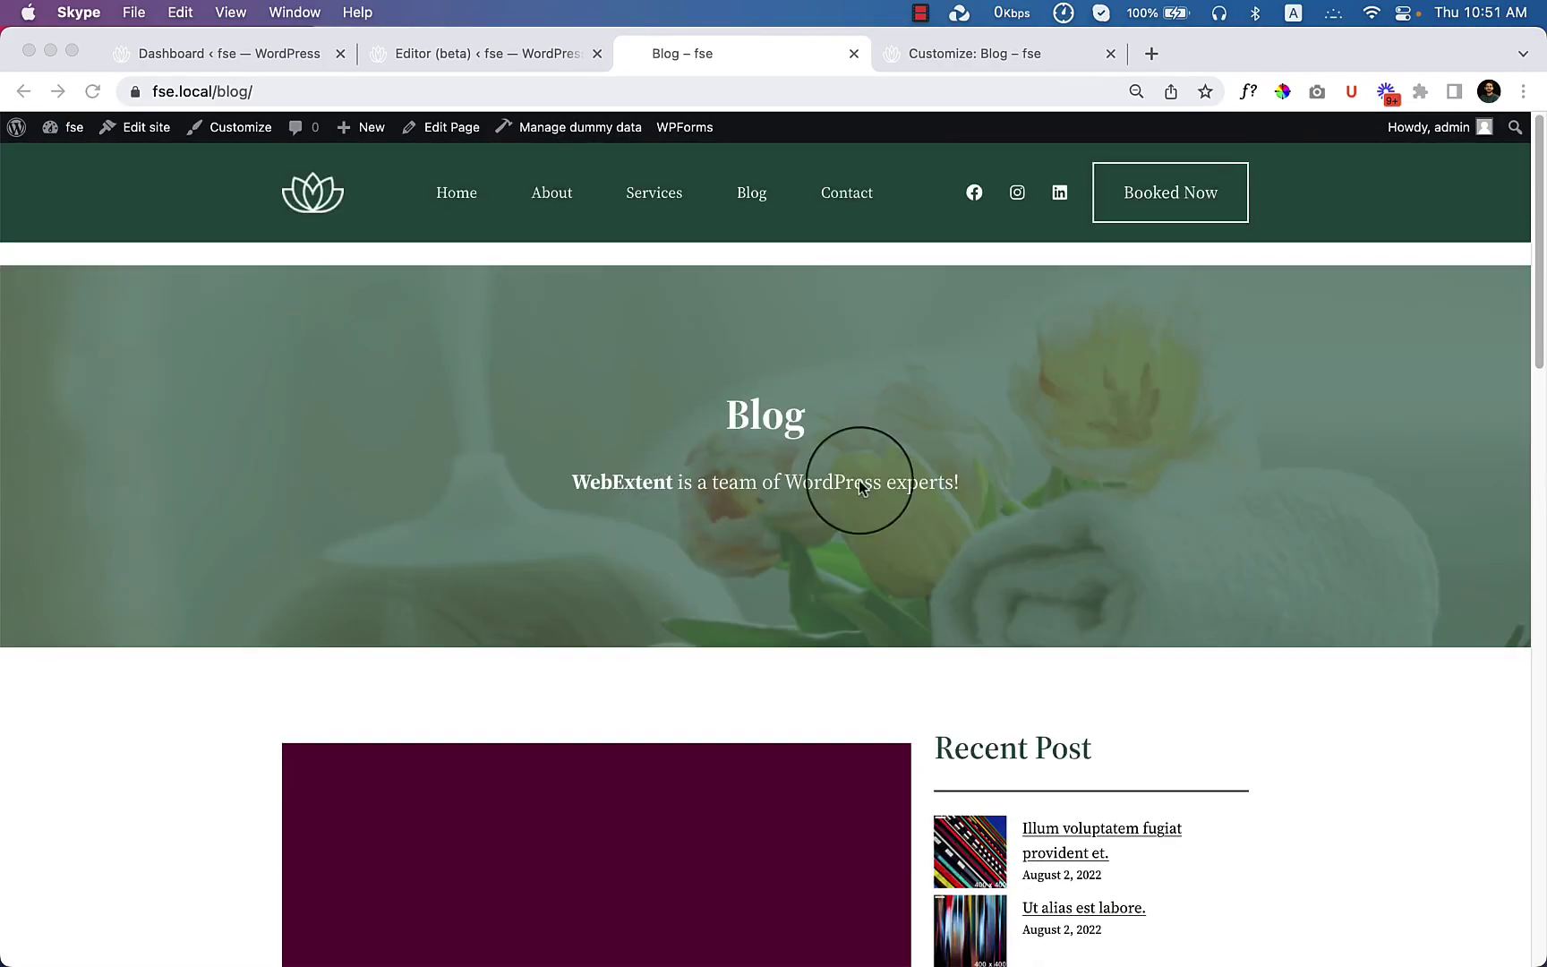
pyautogui.scroll(-2, 1161, 558)
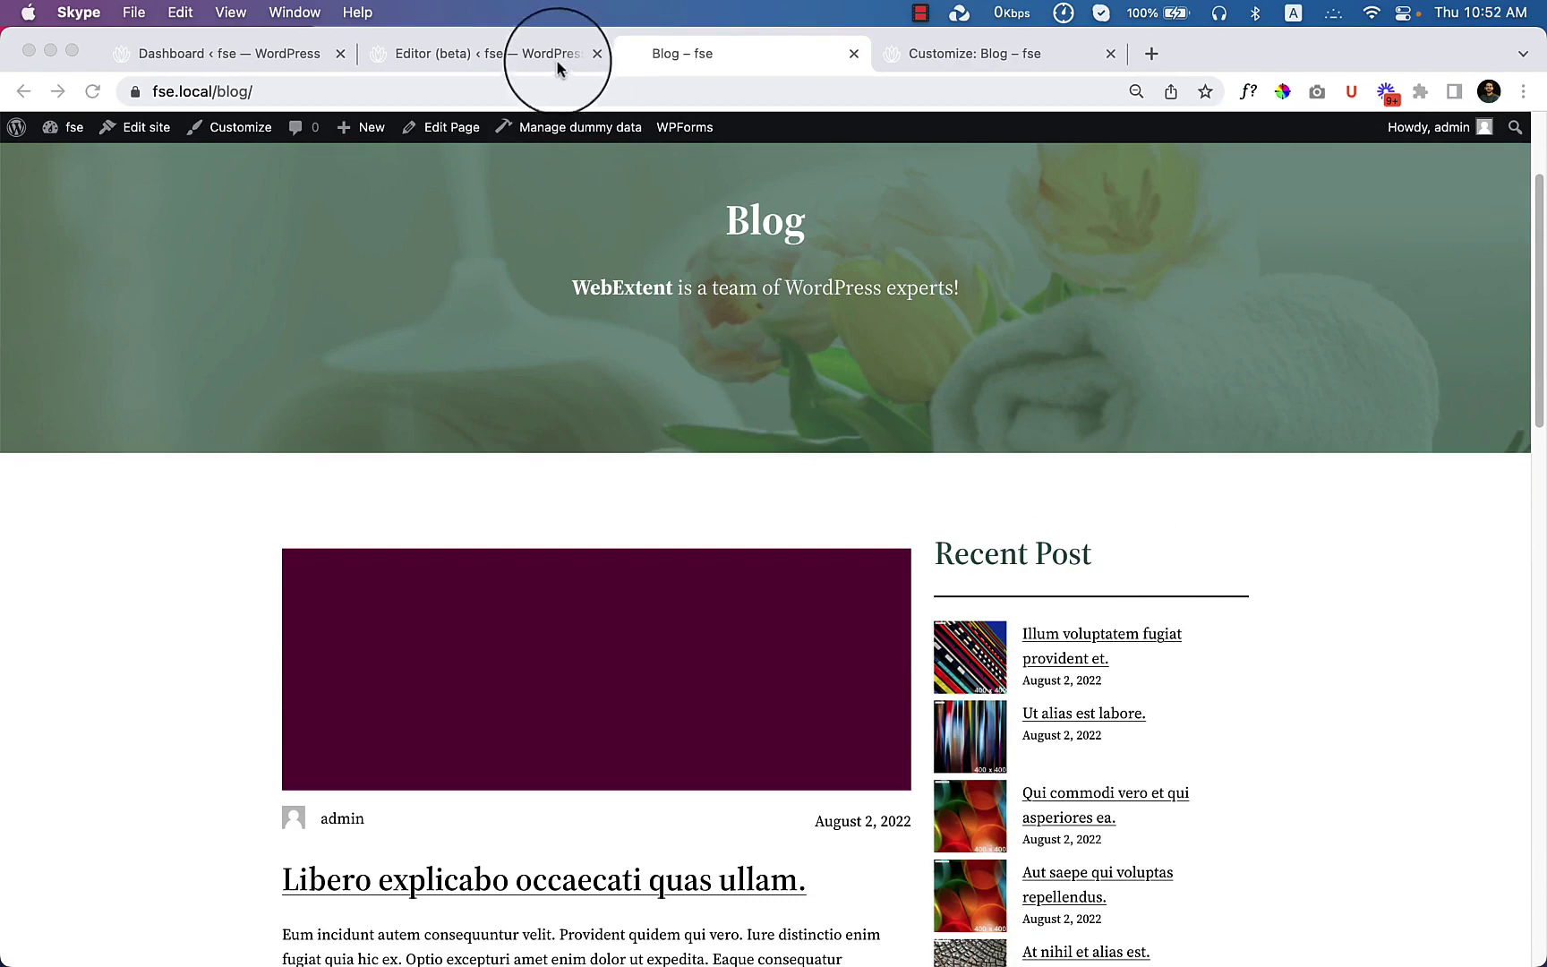
pyautogui.scroll(-10, 969, 563)
pyautogui.scroll(-2, 767, 535)
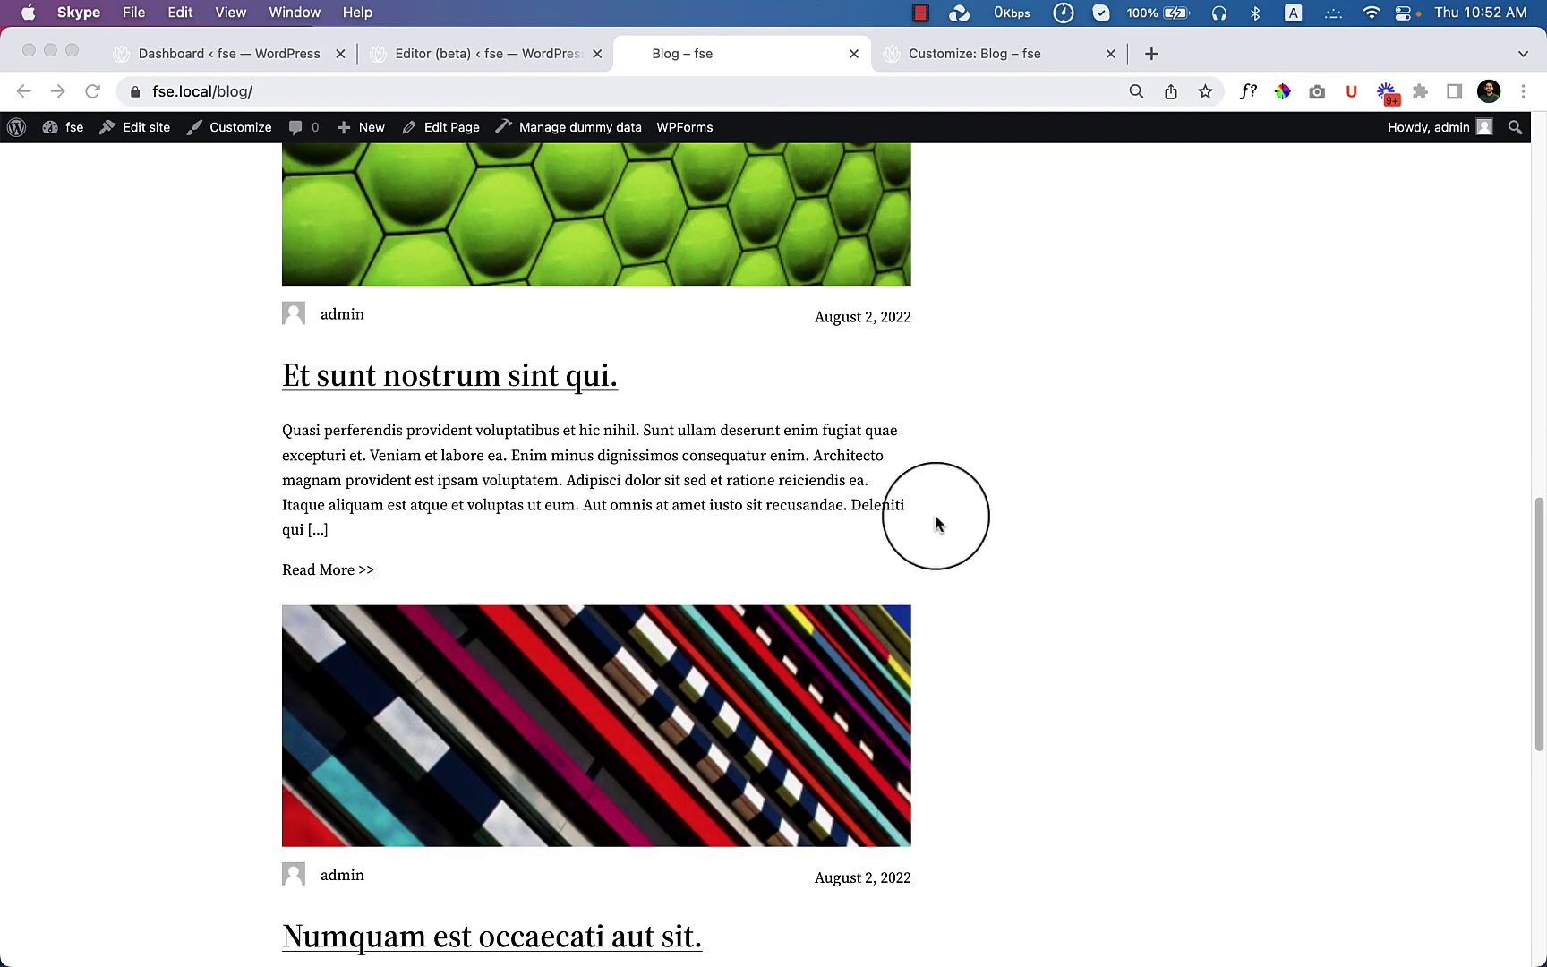
pyautogui.scroll(-5, 940, 524)
pyautogui.scroll(15, 1292, 588)
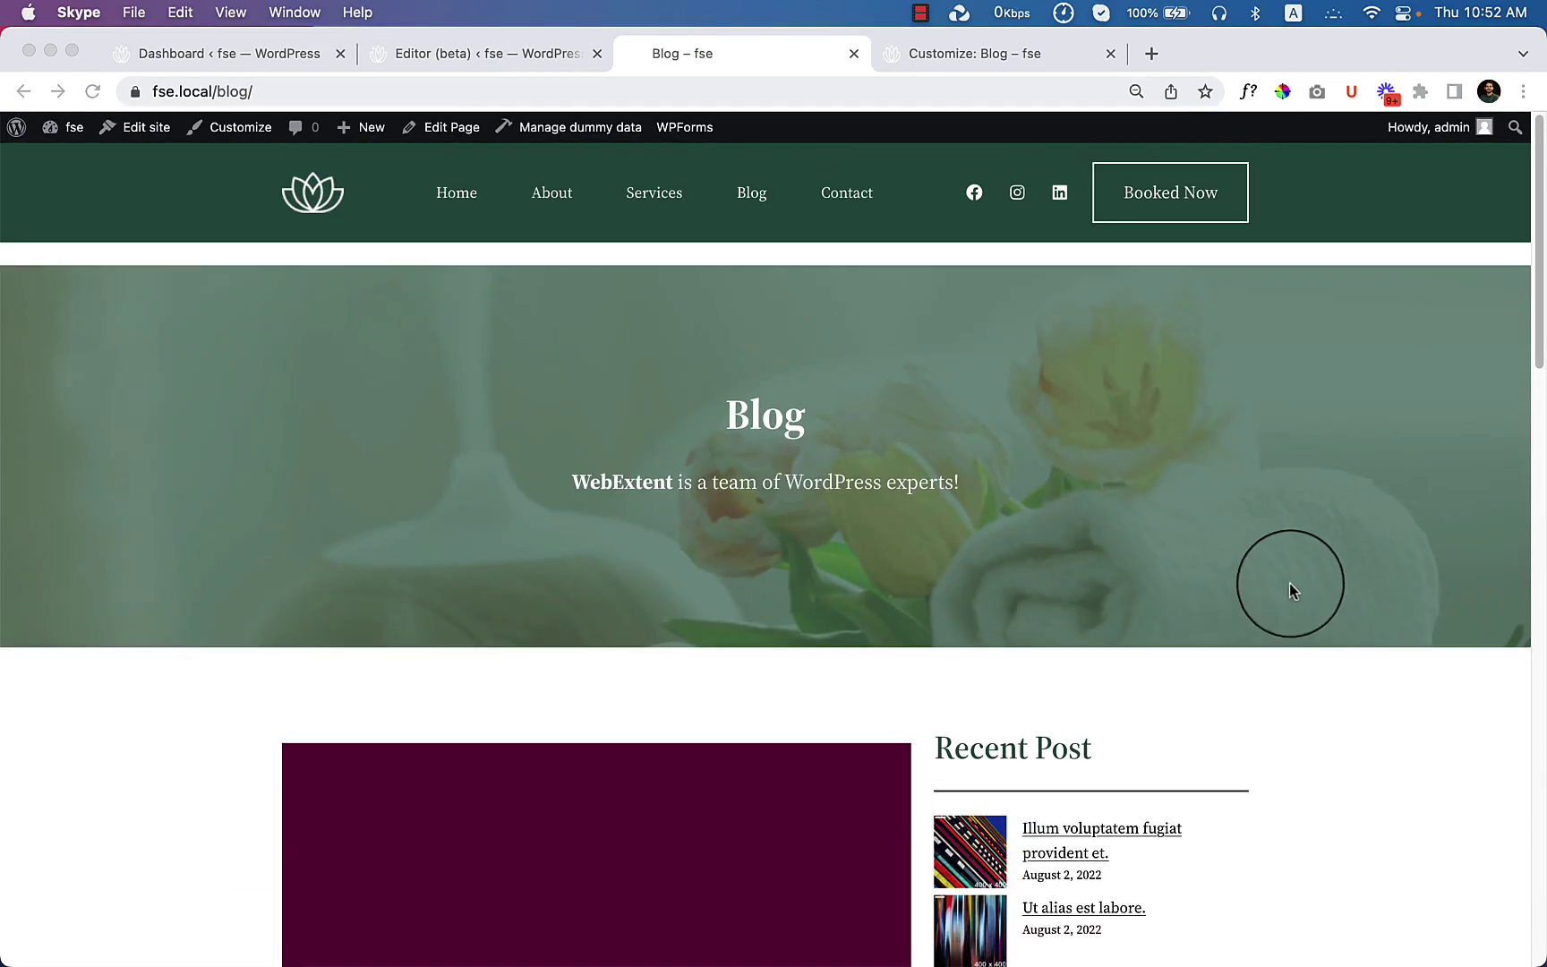
pyautogui.click(484, 53)
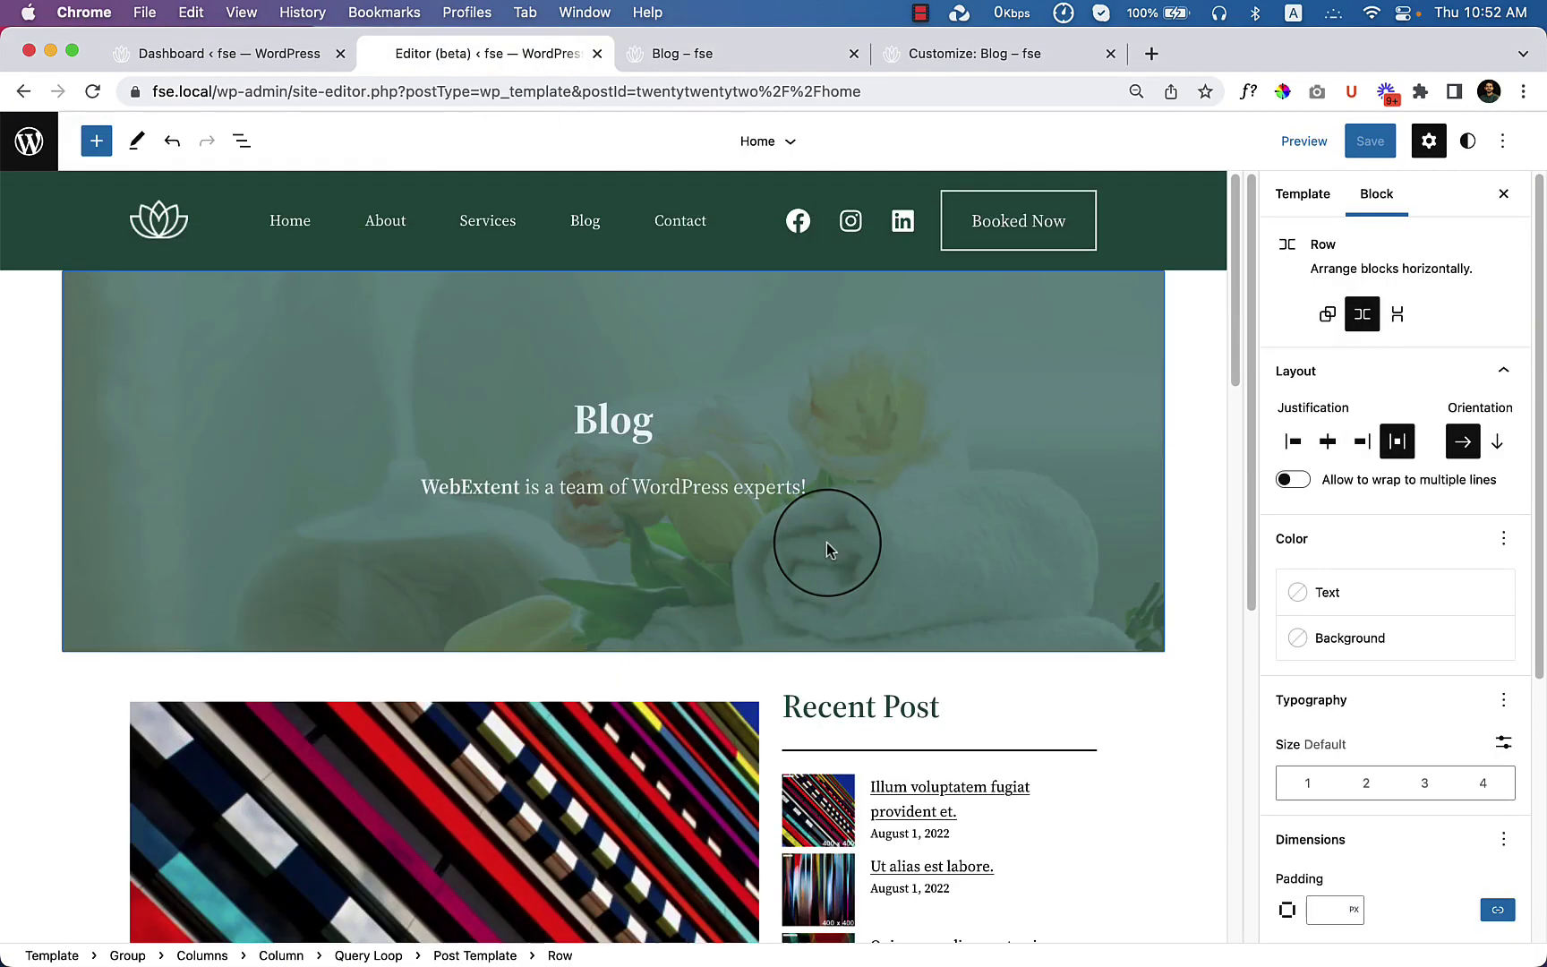
# Step: Select the 35px spacer below the page header, locate it in List View, then return to the blog page
pyautogui.scroll(10, 824, 537)
pyautogui.click(618, 658)
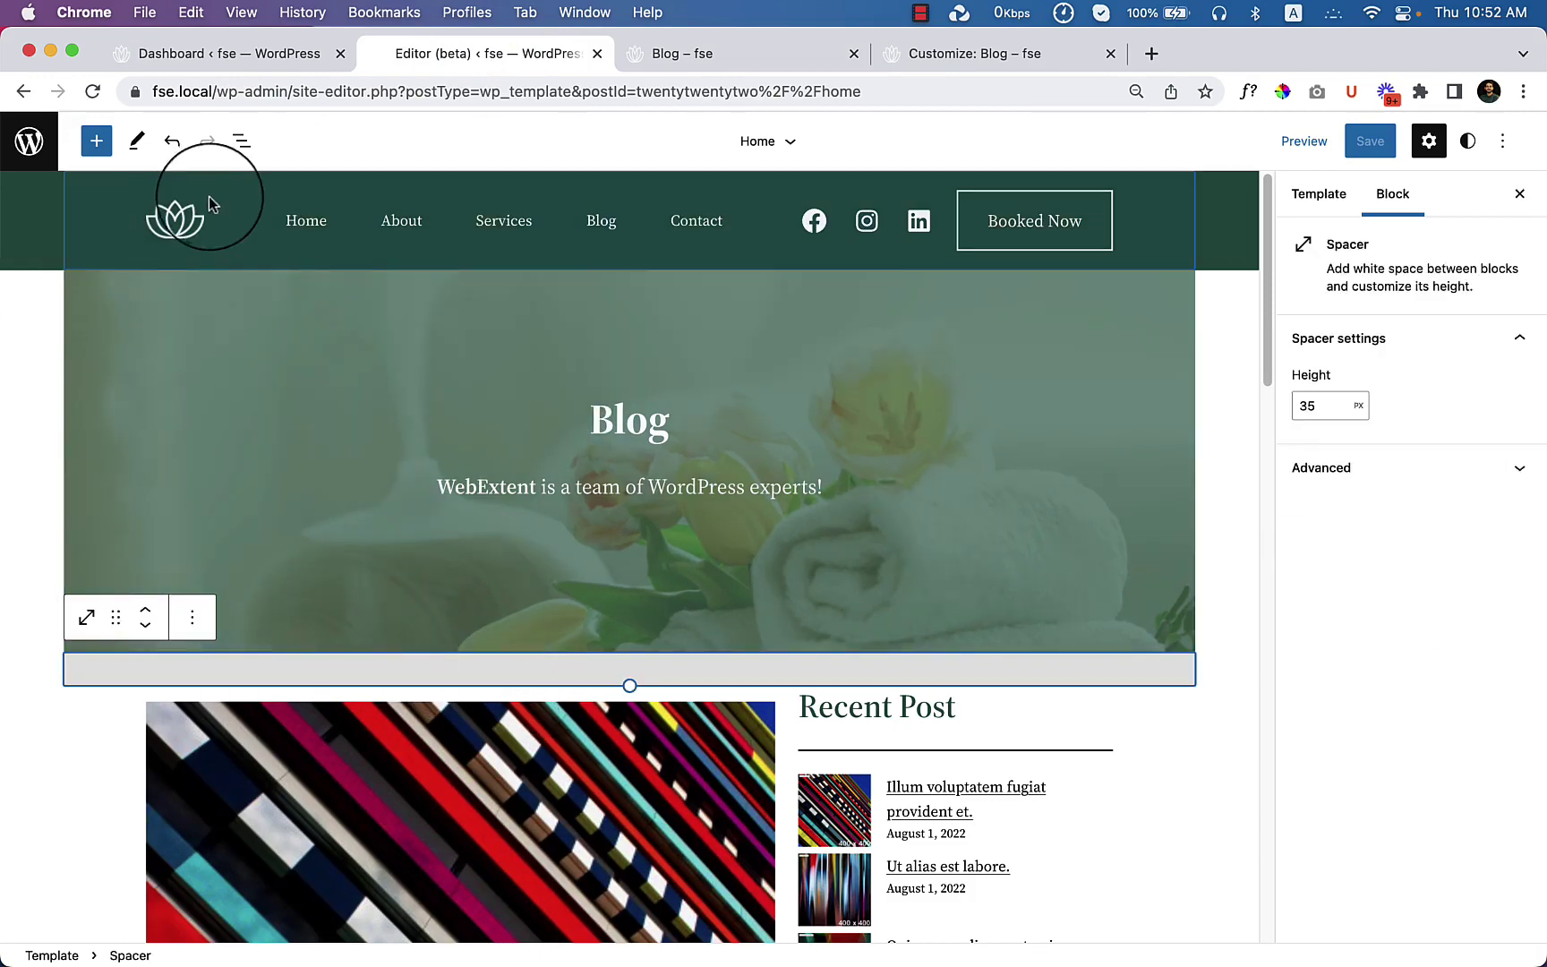
pyautogui.click(240, 141)
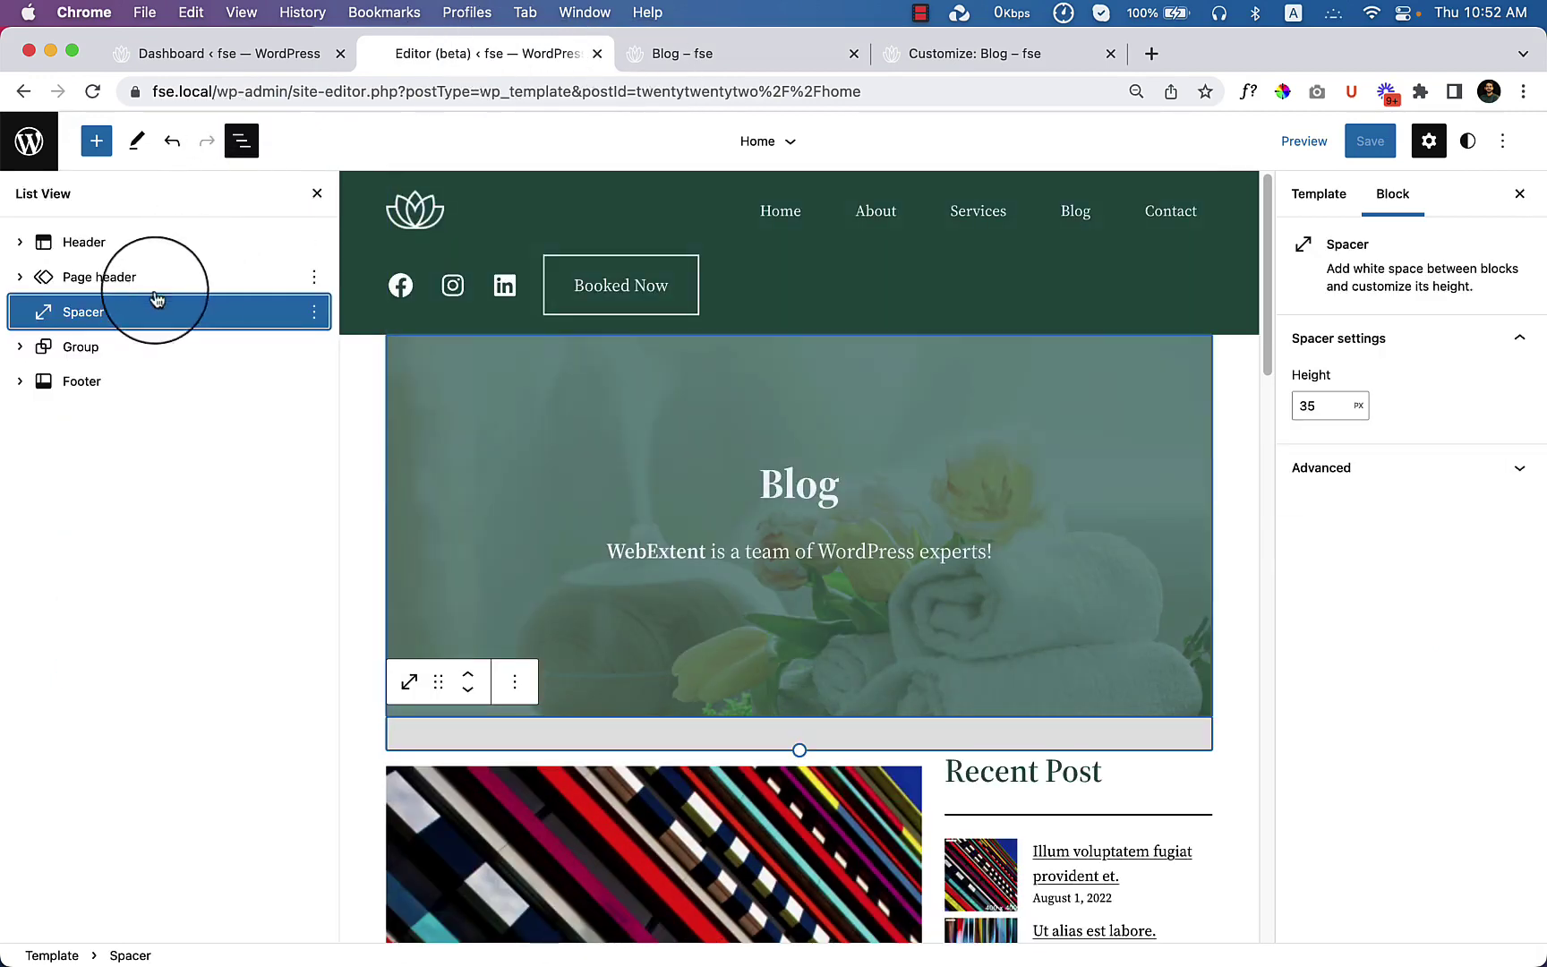
pyautogui.click(707, 53)
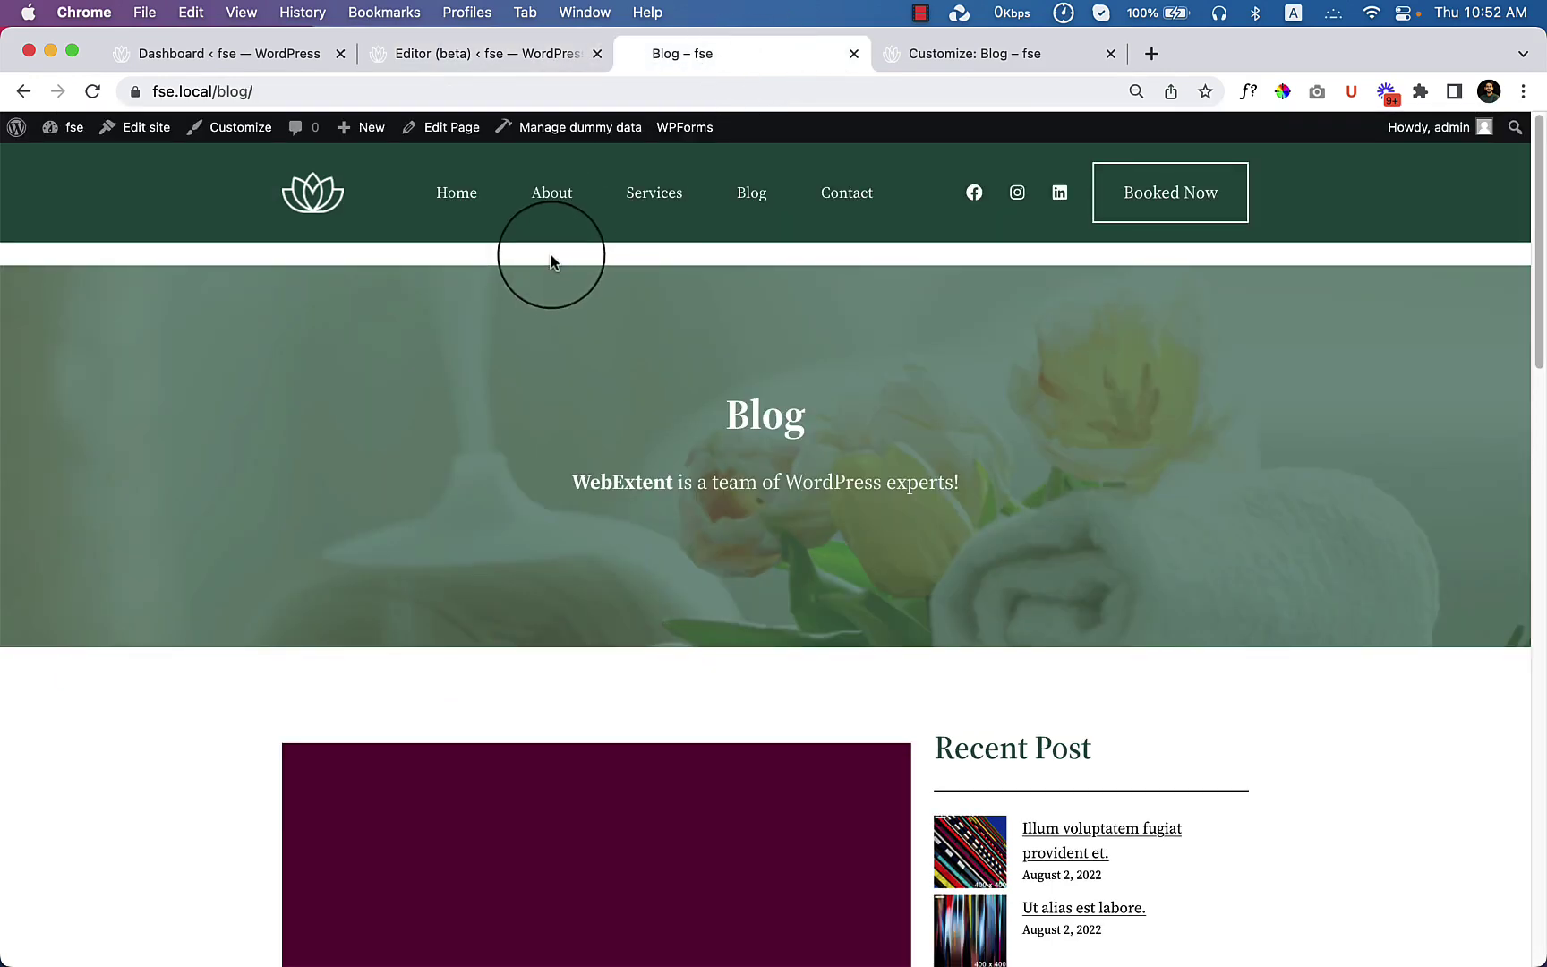
# Step: Inspect the blog page and examine the hero cover block's markup and its 395px min-height style
pyautogui.rightClick(516, 233)
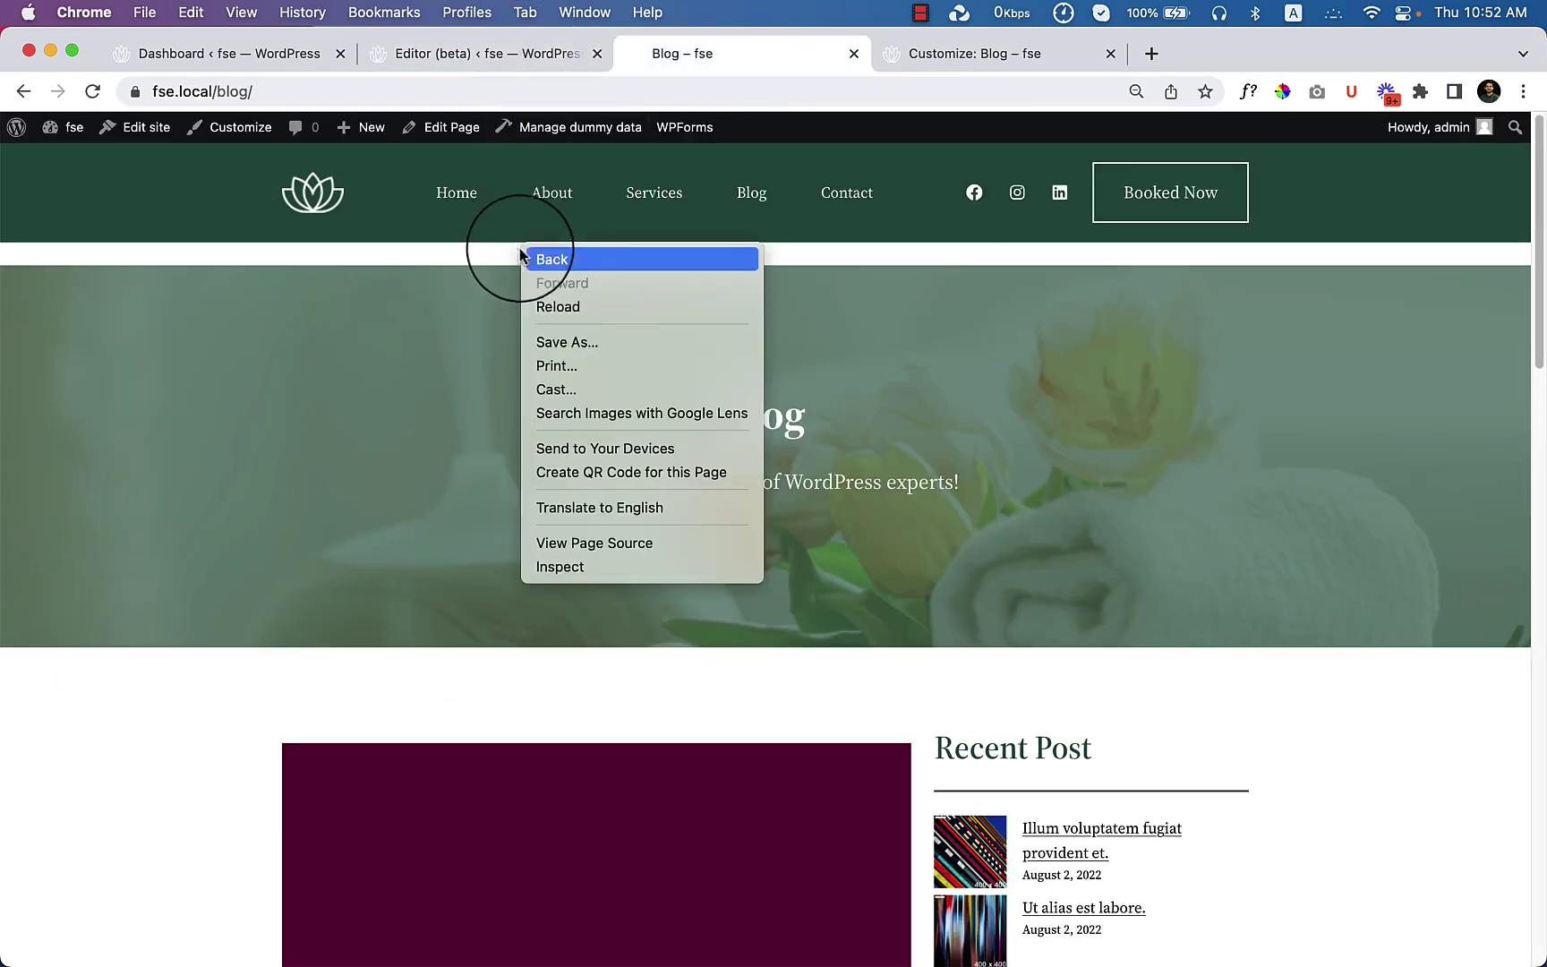
pyautogui.click(595, 568)
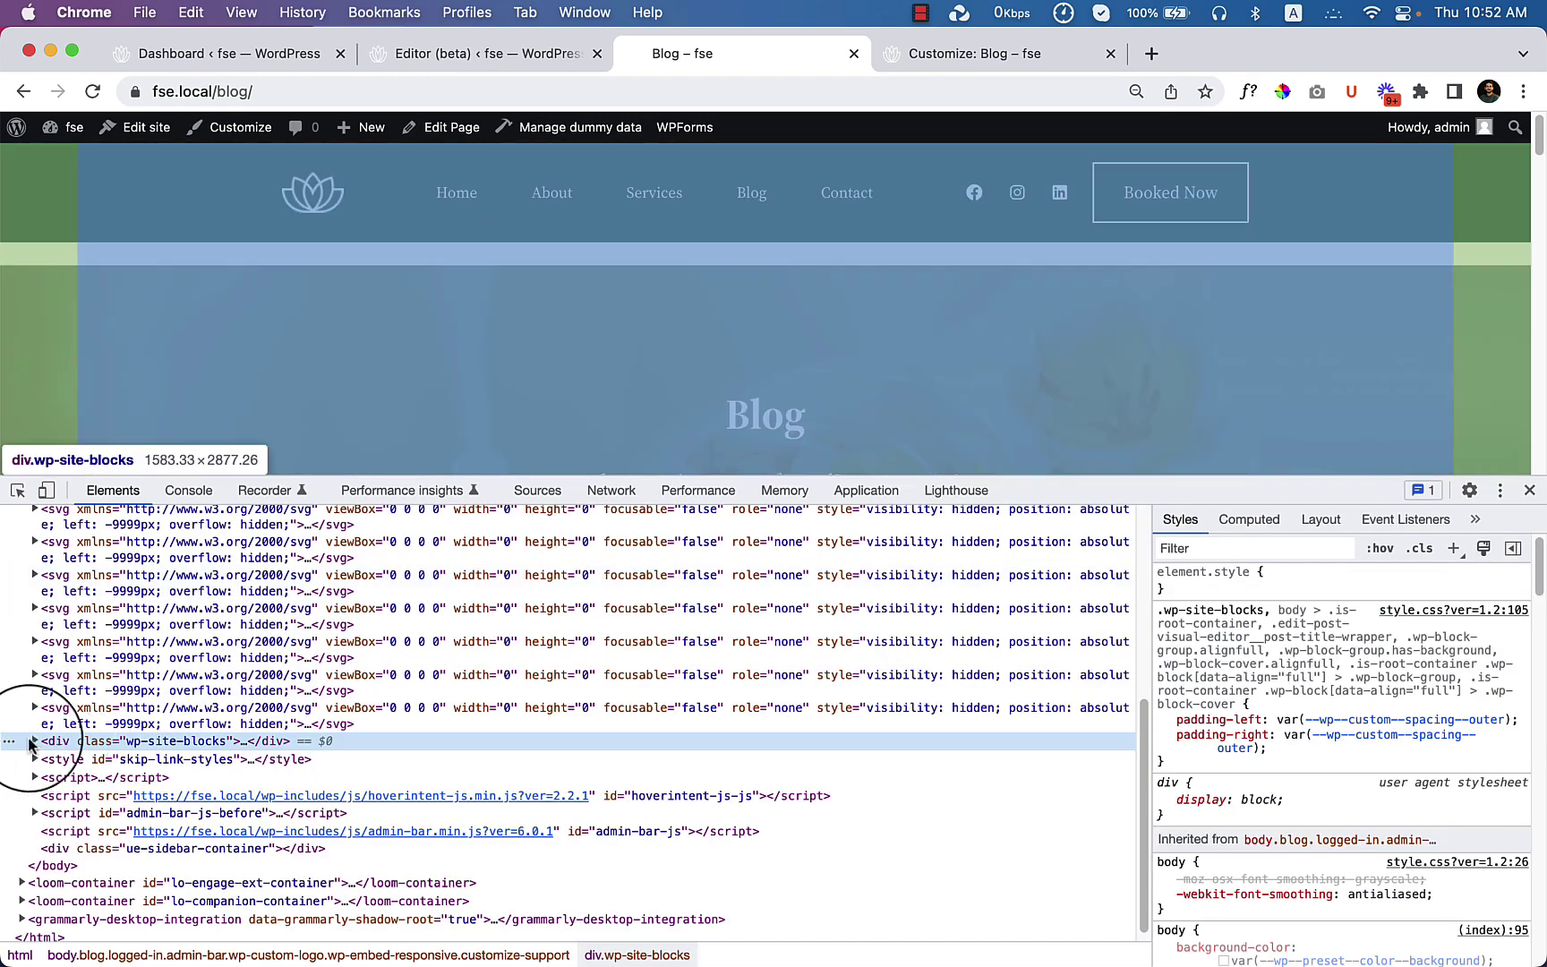
pyautogui.click(32, 741)
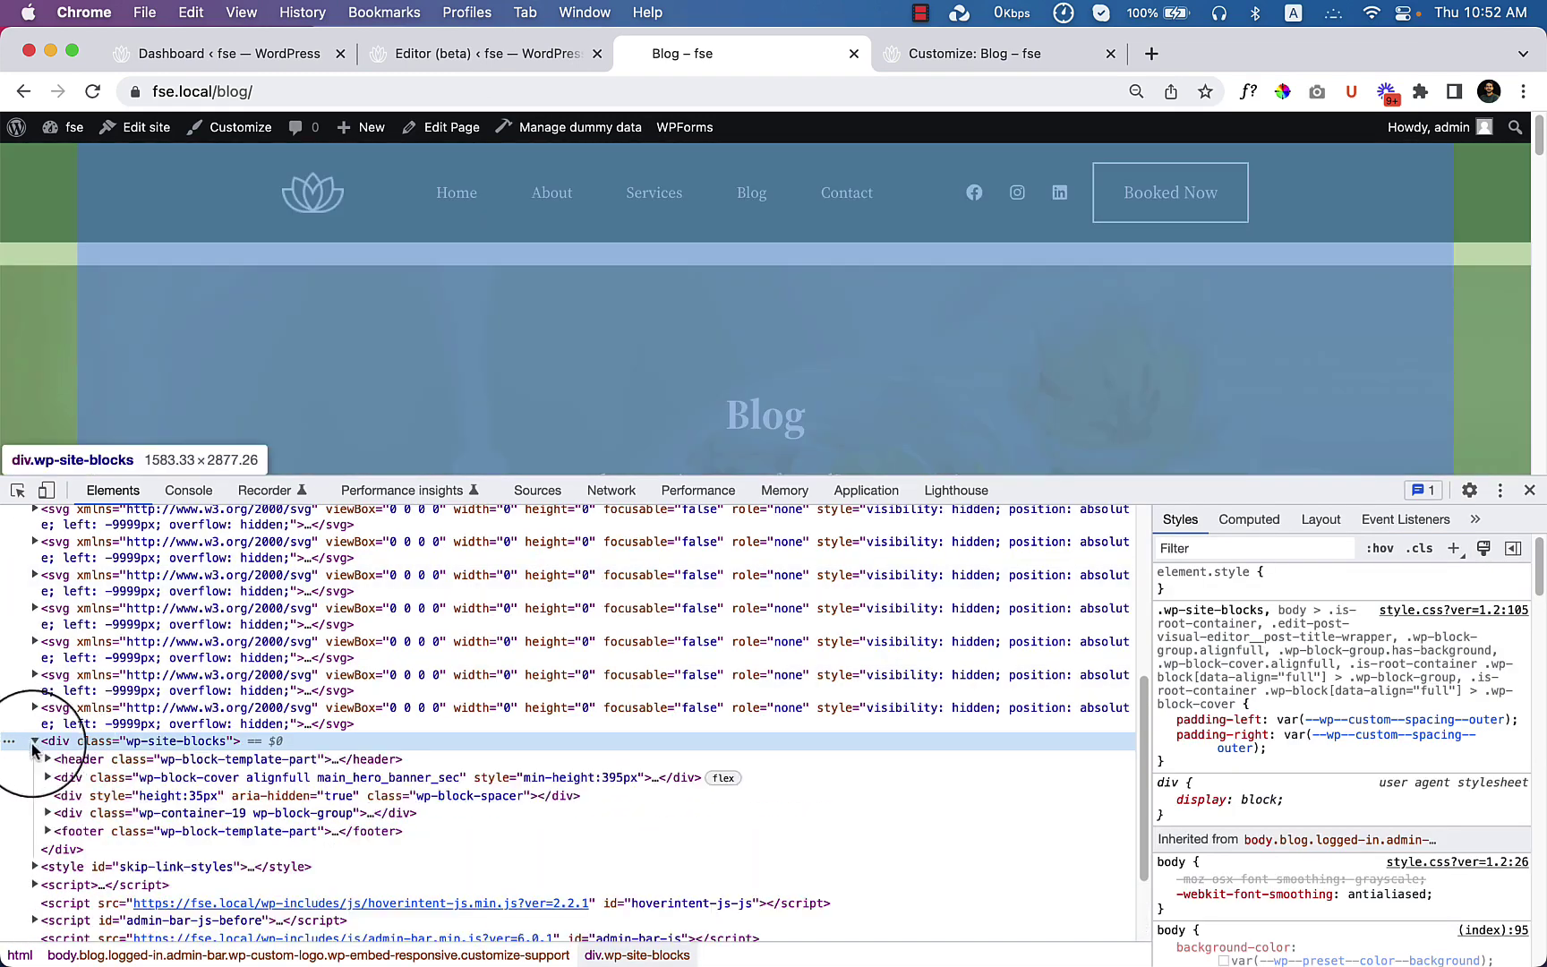
pyautogui.click(72, 760)
pyautogui.click(77, 779)
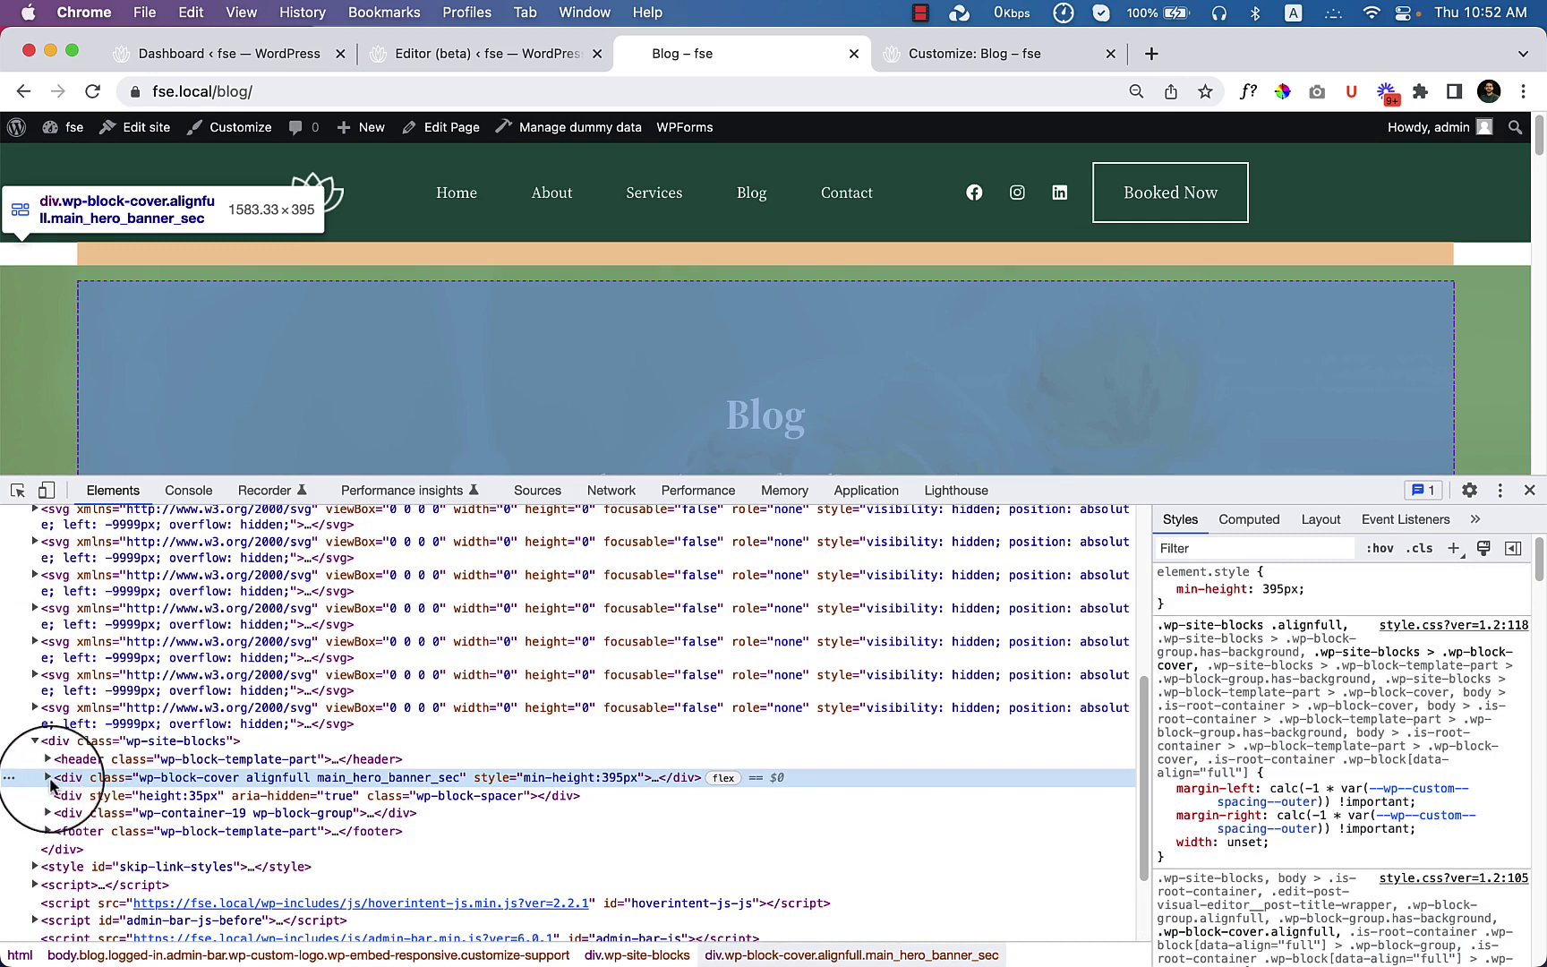
pyautogui.click(48, 777)
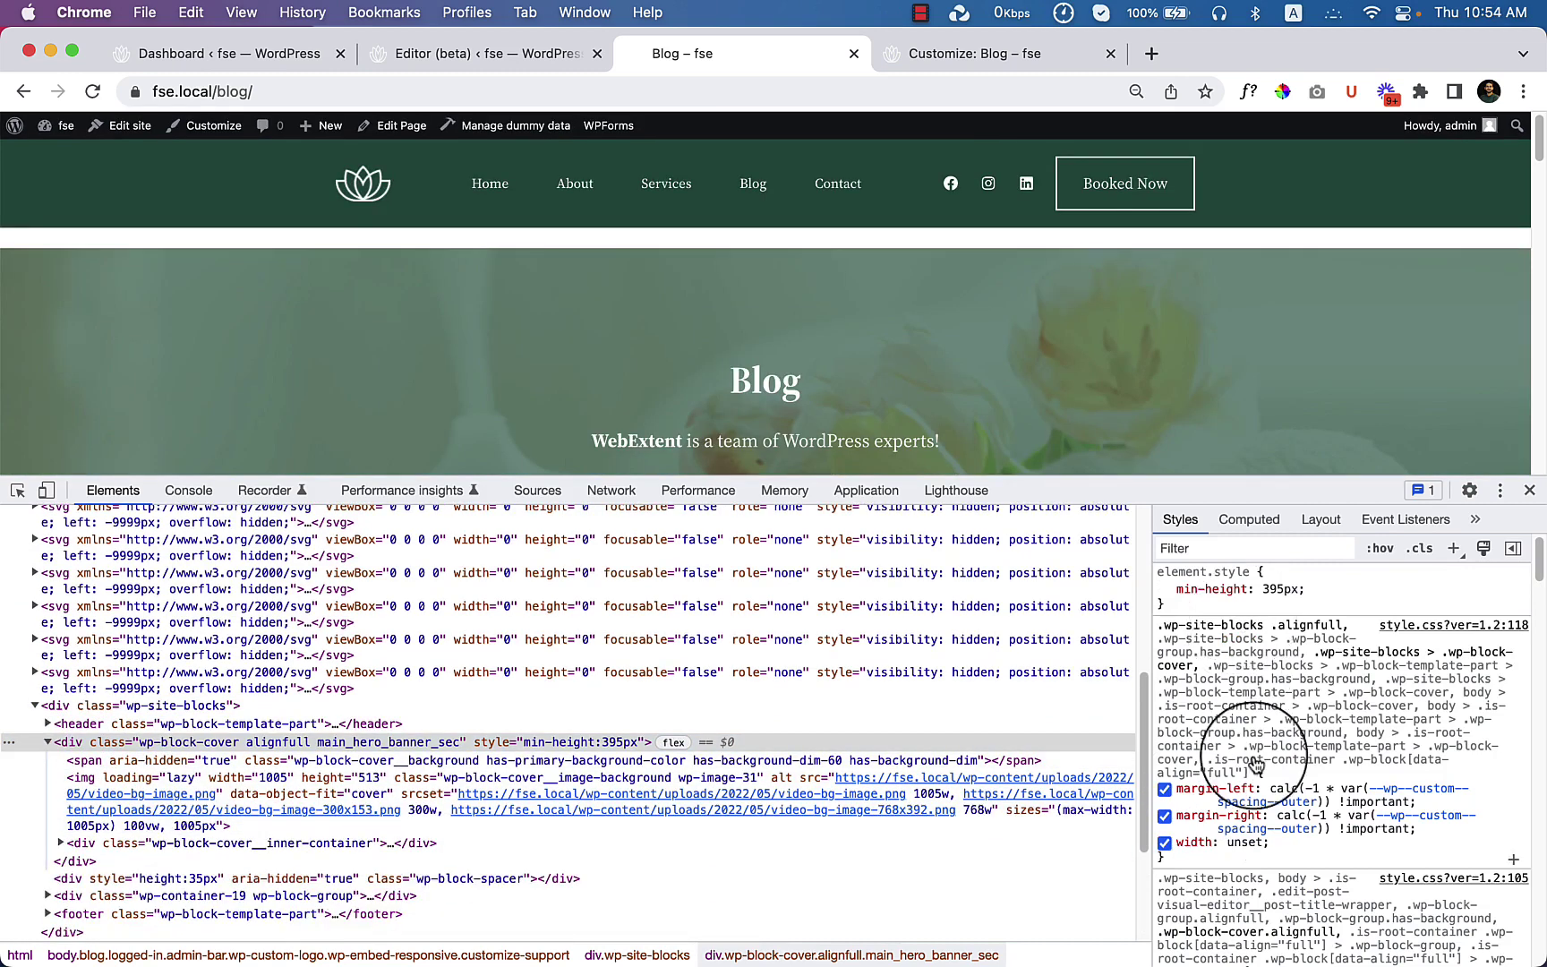
pyautogui.scroll(-4, 1236, 682)
pyautogui.scroll(-4, 1296, 849)
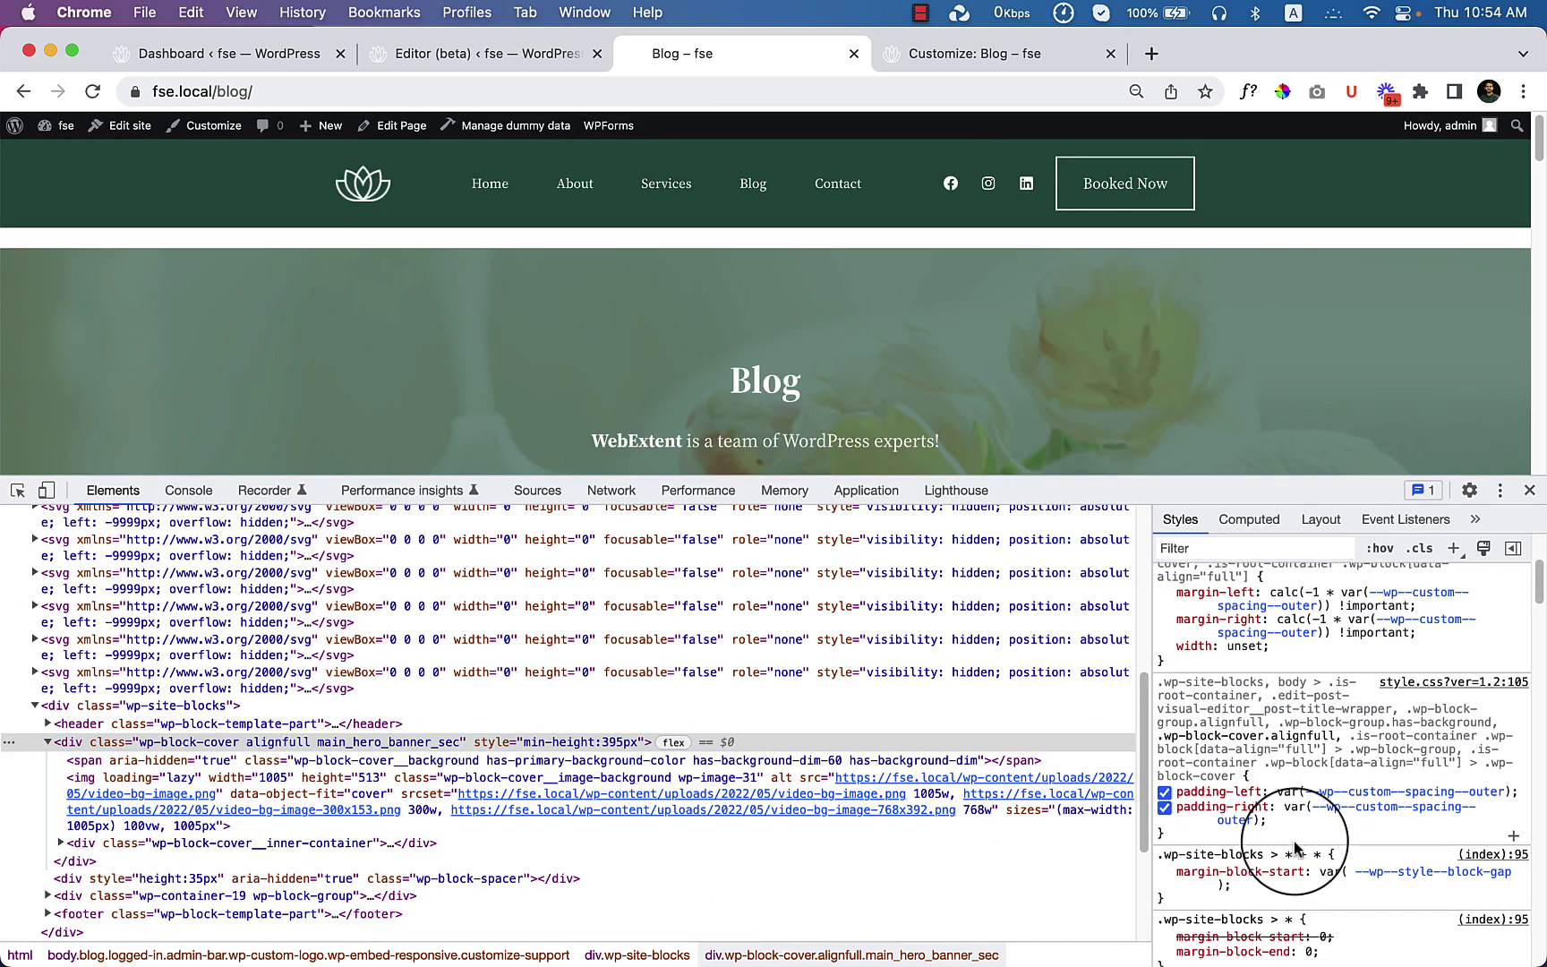
pyautogui.scroll(-3, 1295, 848)
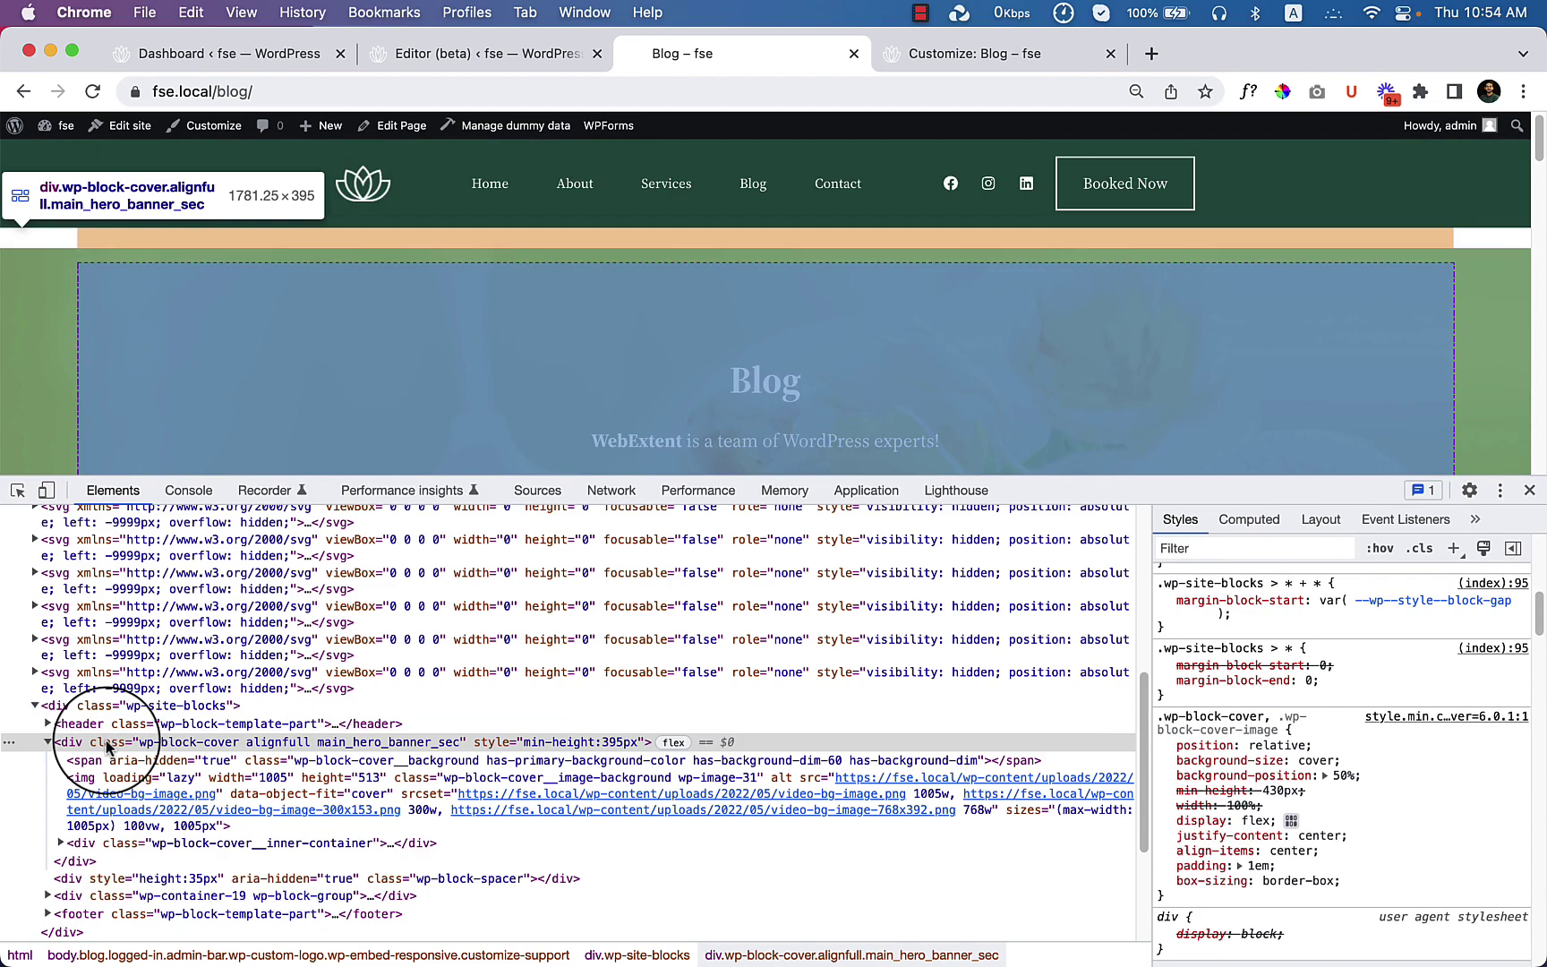
# Step: Add a new inspector rule giving the hero cover block margin-top: 0
pyautogui.click(1453, 548)
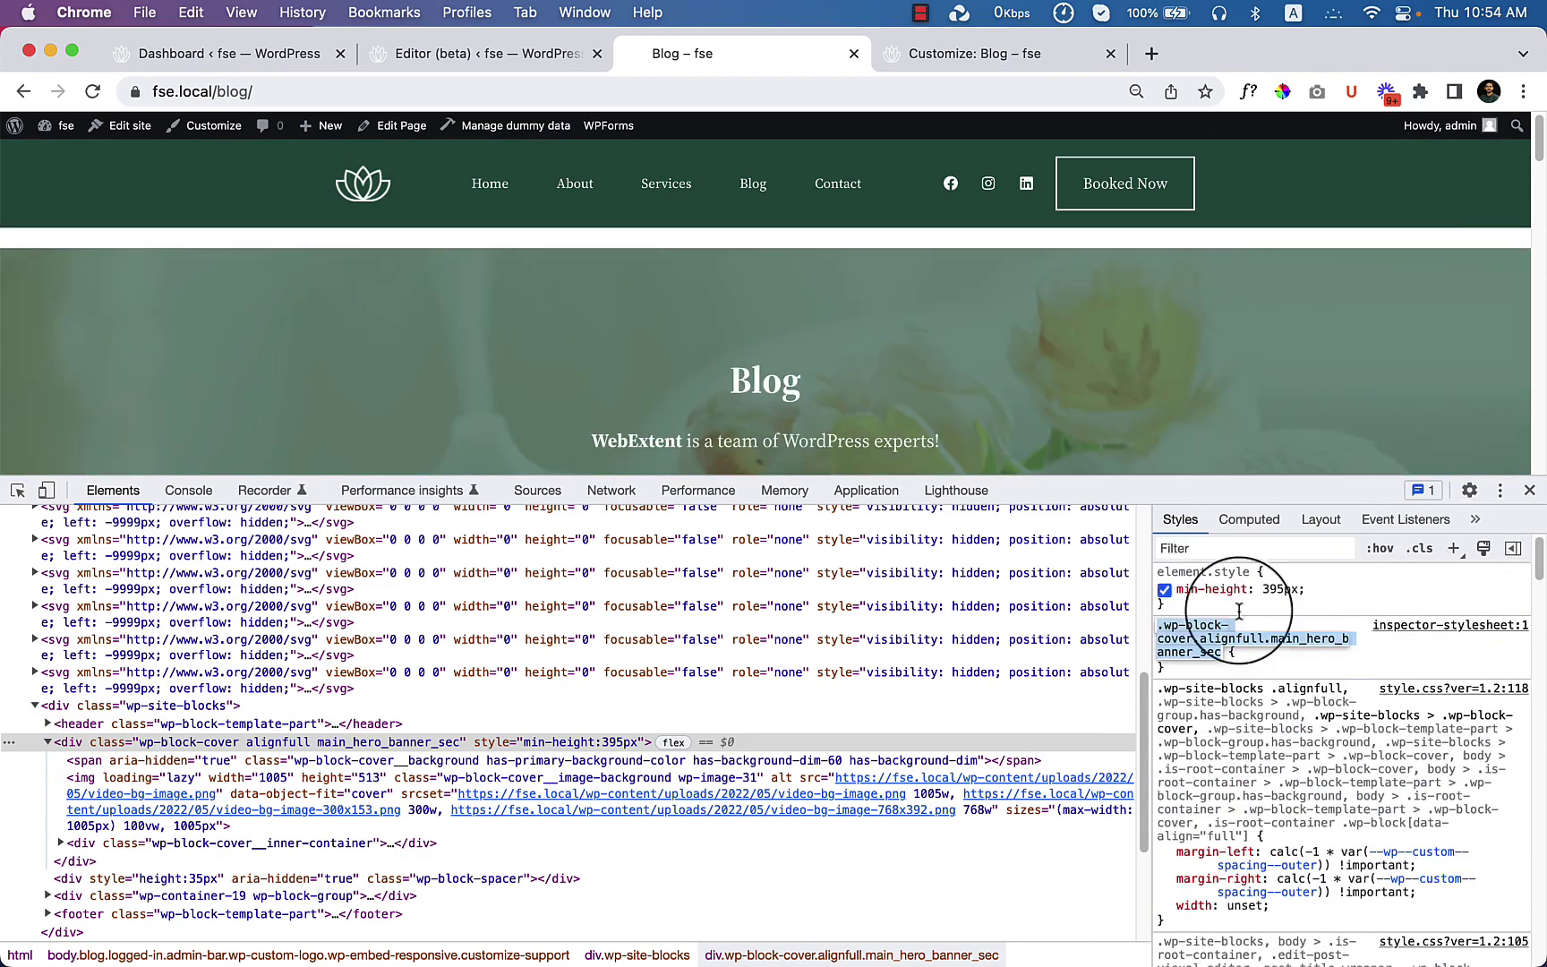
pyautogui.click(1276, 679)
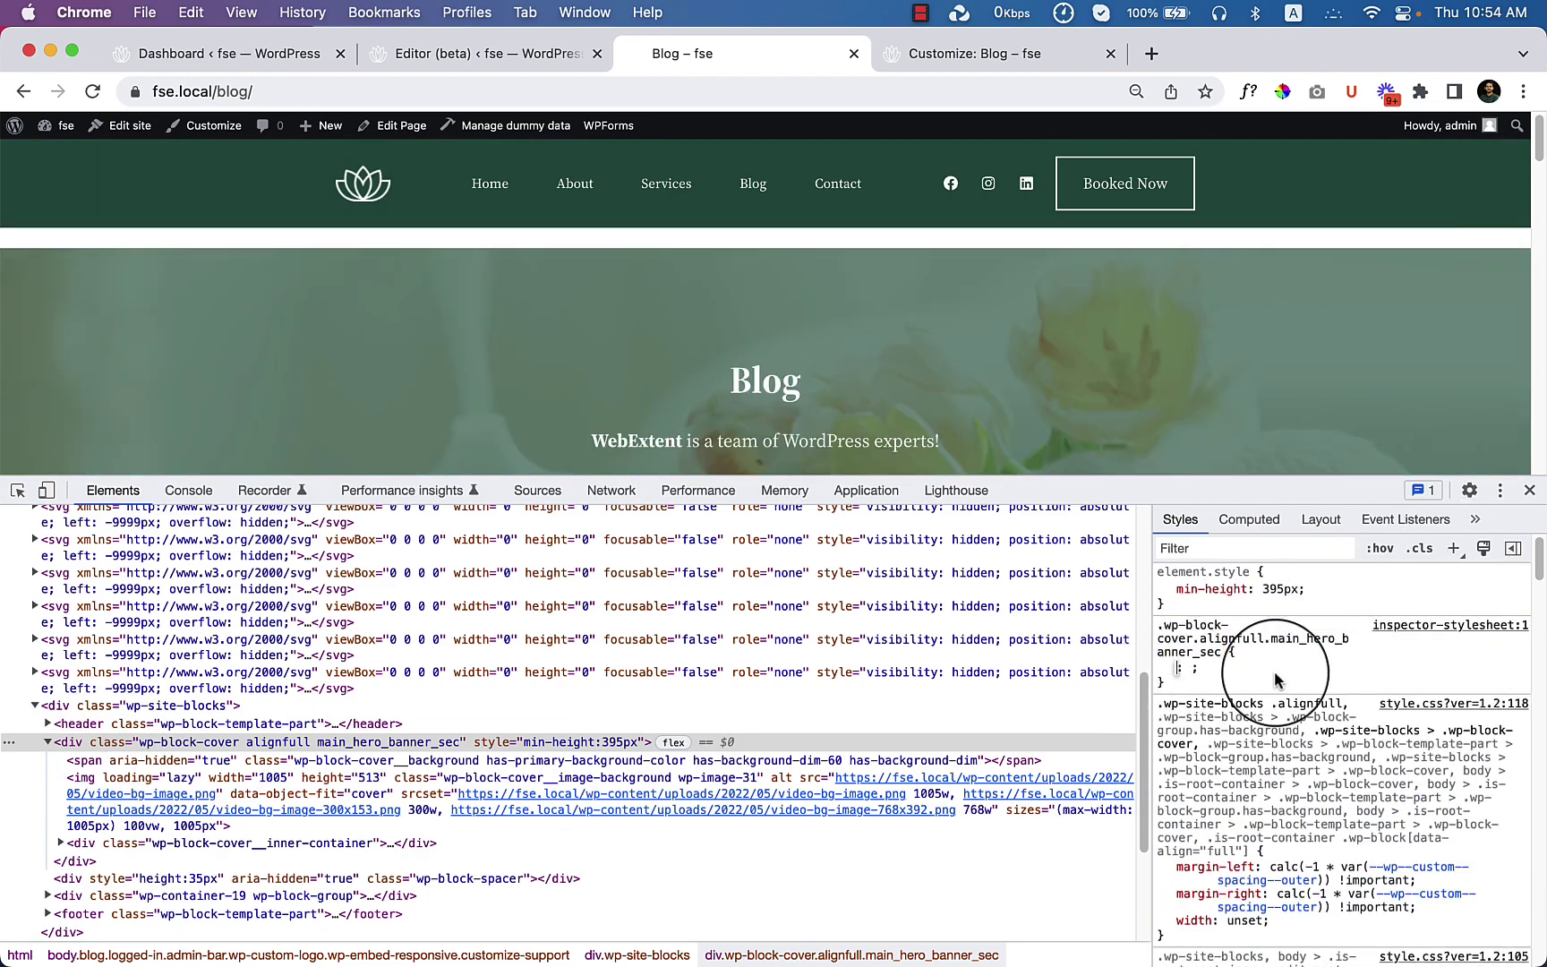
pyautogui.write('ma')
pyautogui.press('Right')
pyautogui.write('-top')
pyautogui.press('Tab')
pyautogui.write('0')
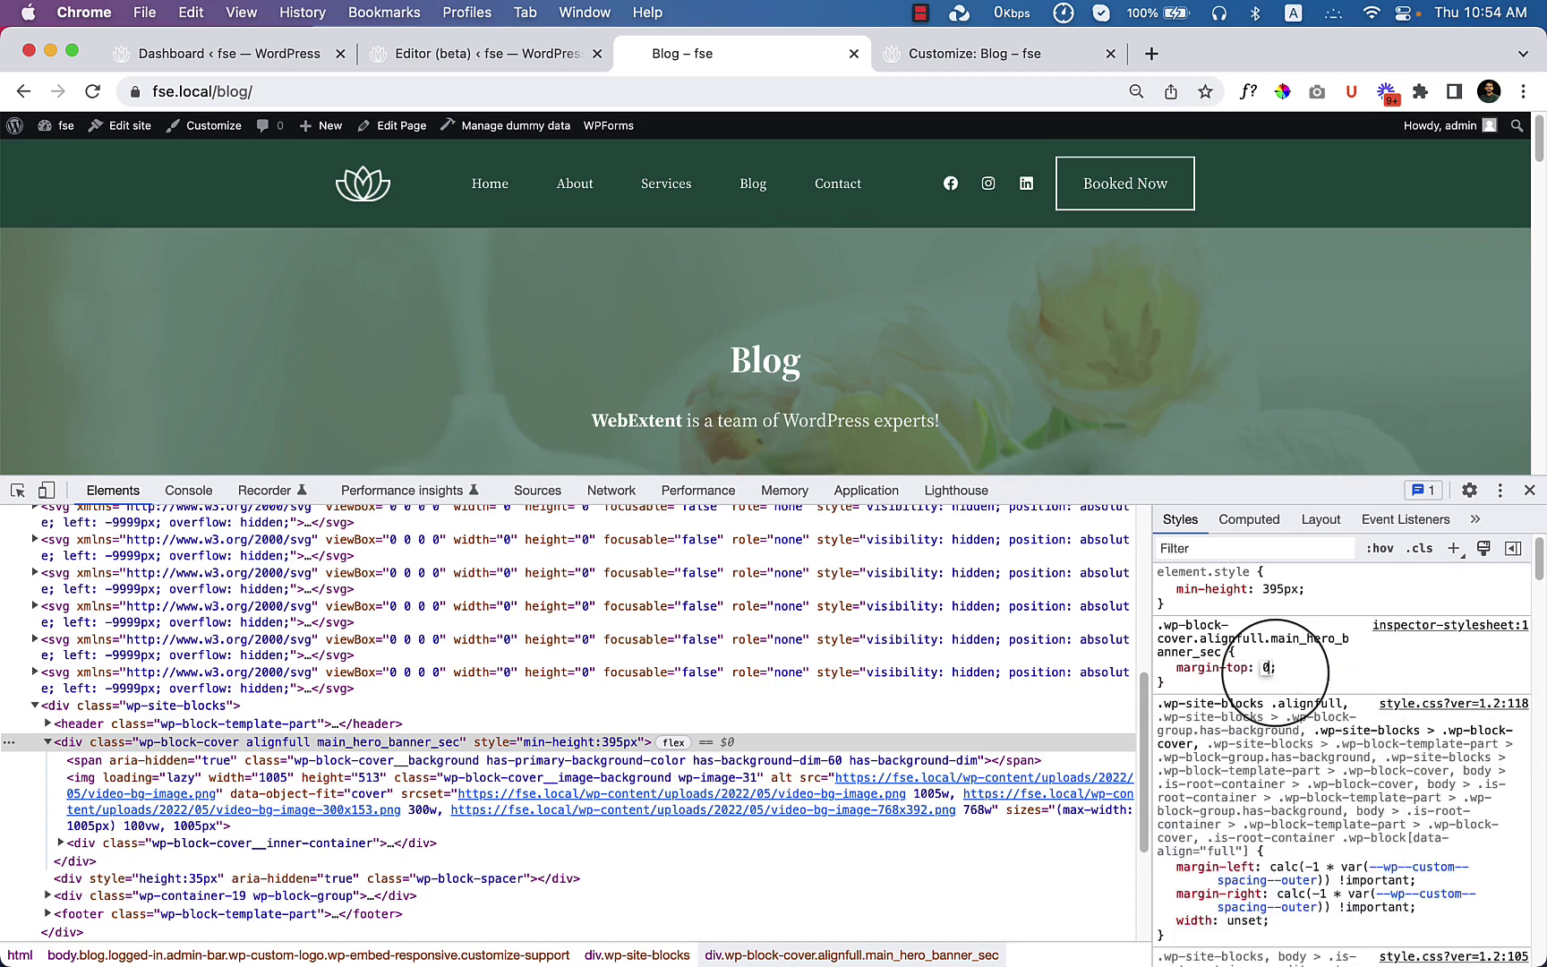
# Step: Copy the new hero cover rule's selector
pyautogui.moveTo(1184, 690); pyautogui.dragTo(1158, 624)
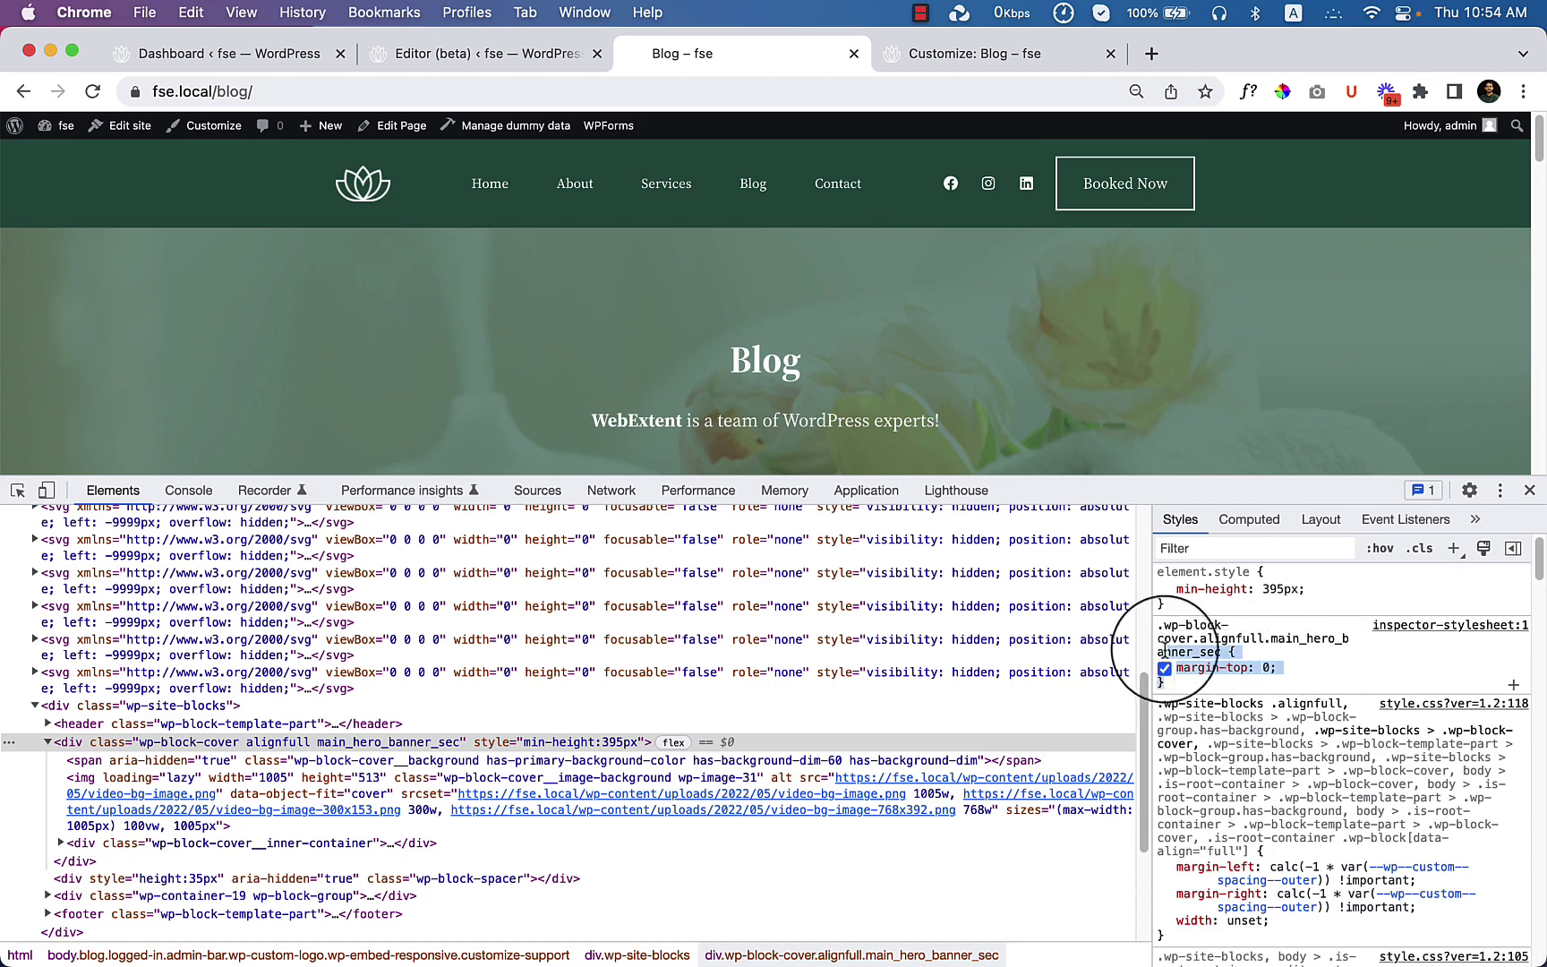
pyautogui.rightClick(1198, 643)
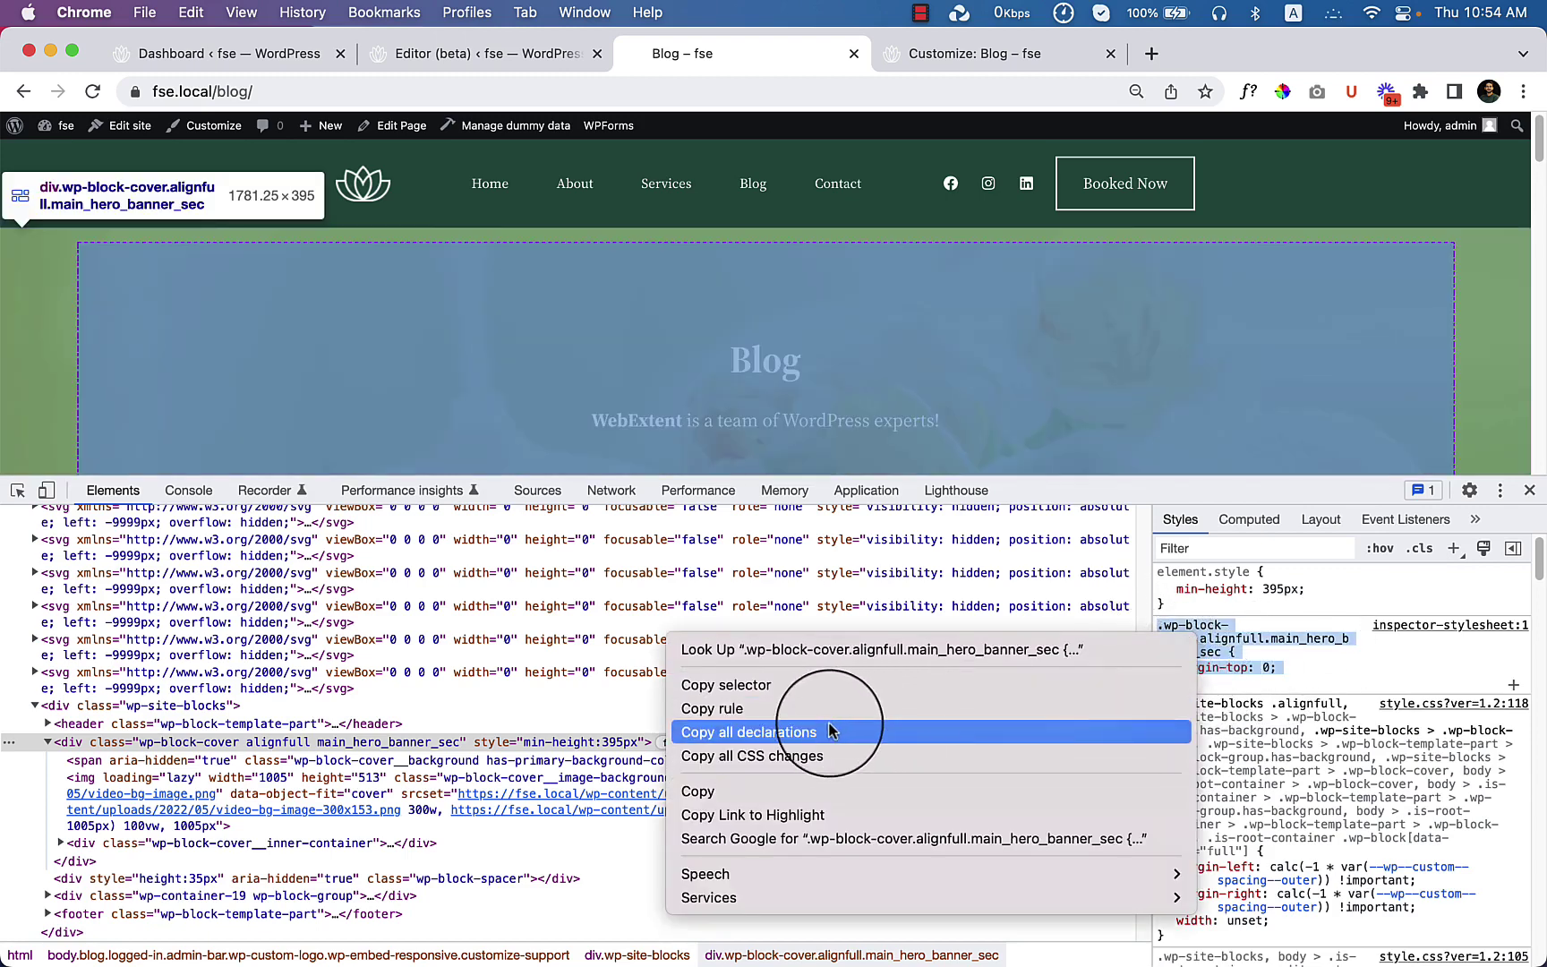
pyautogui.click(776, 685)
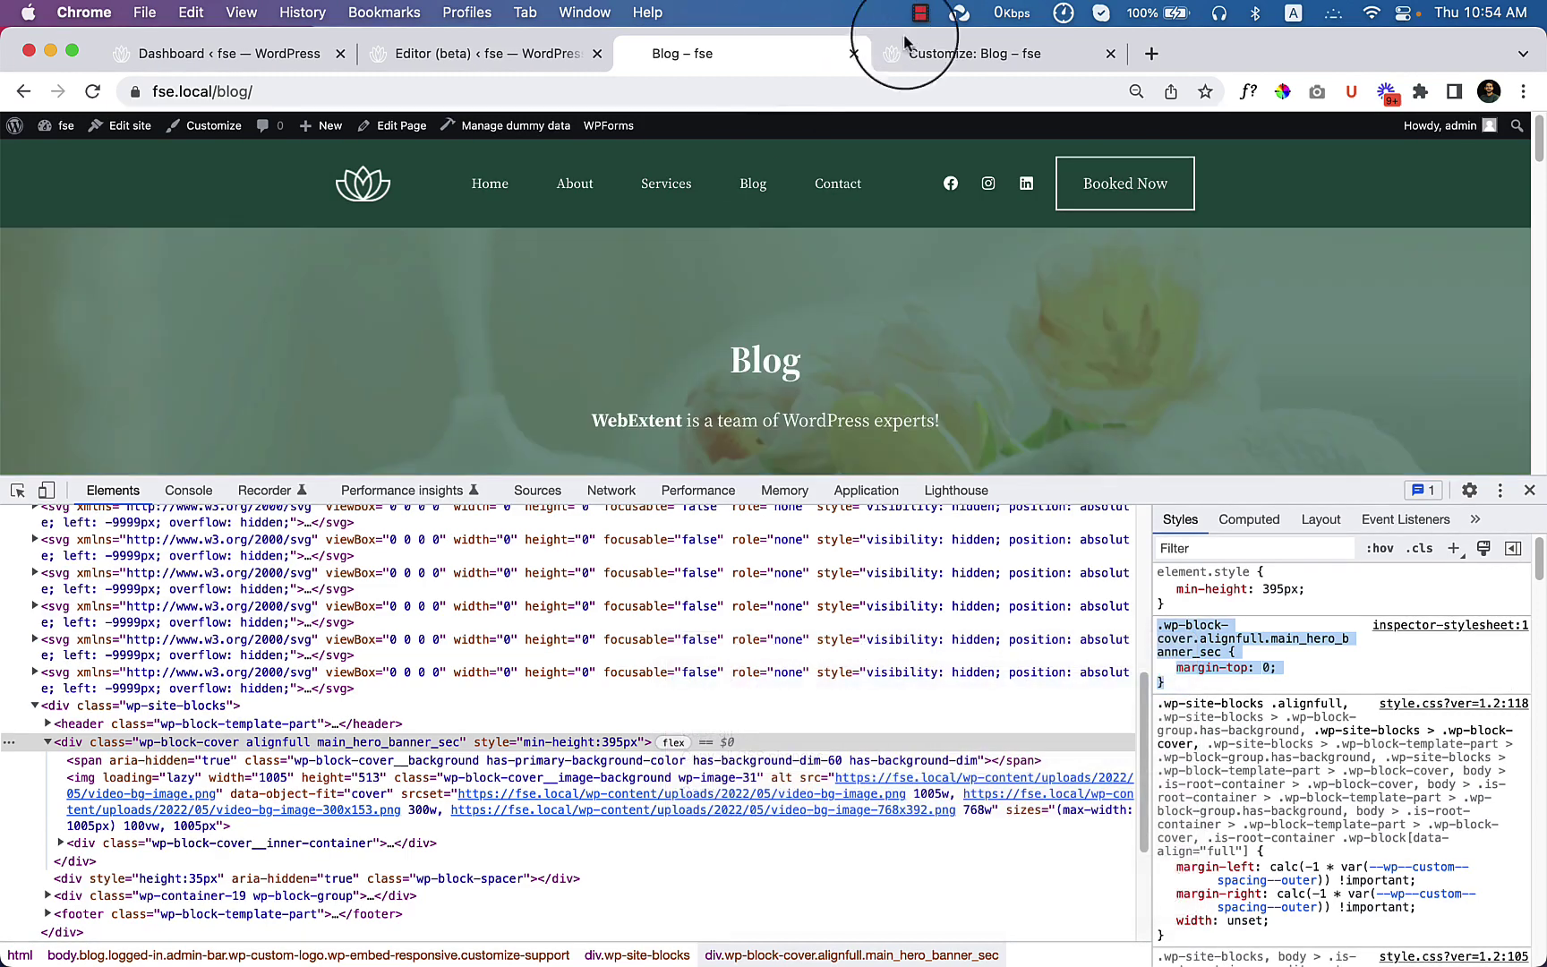
pyautogui.click(949, 53)
# Step: Paste the hero banner selector into Simple Custom CSS, undo it, and return to the inspector
pyautogui.scroll(-1, 134, 676)
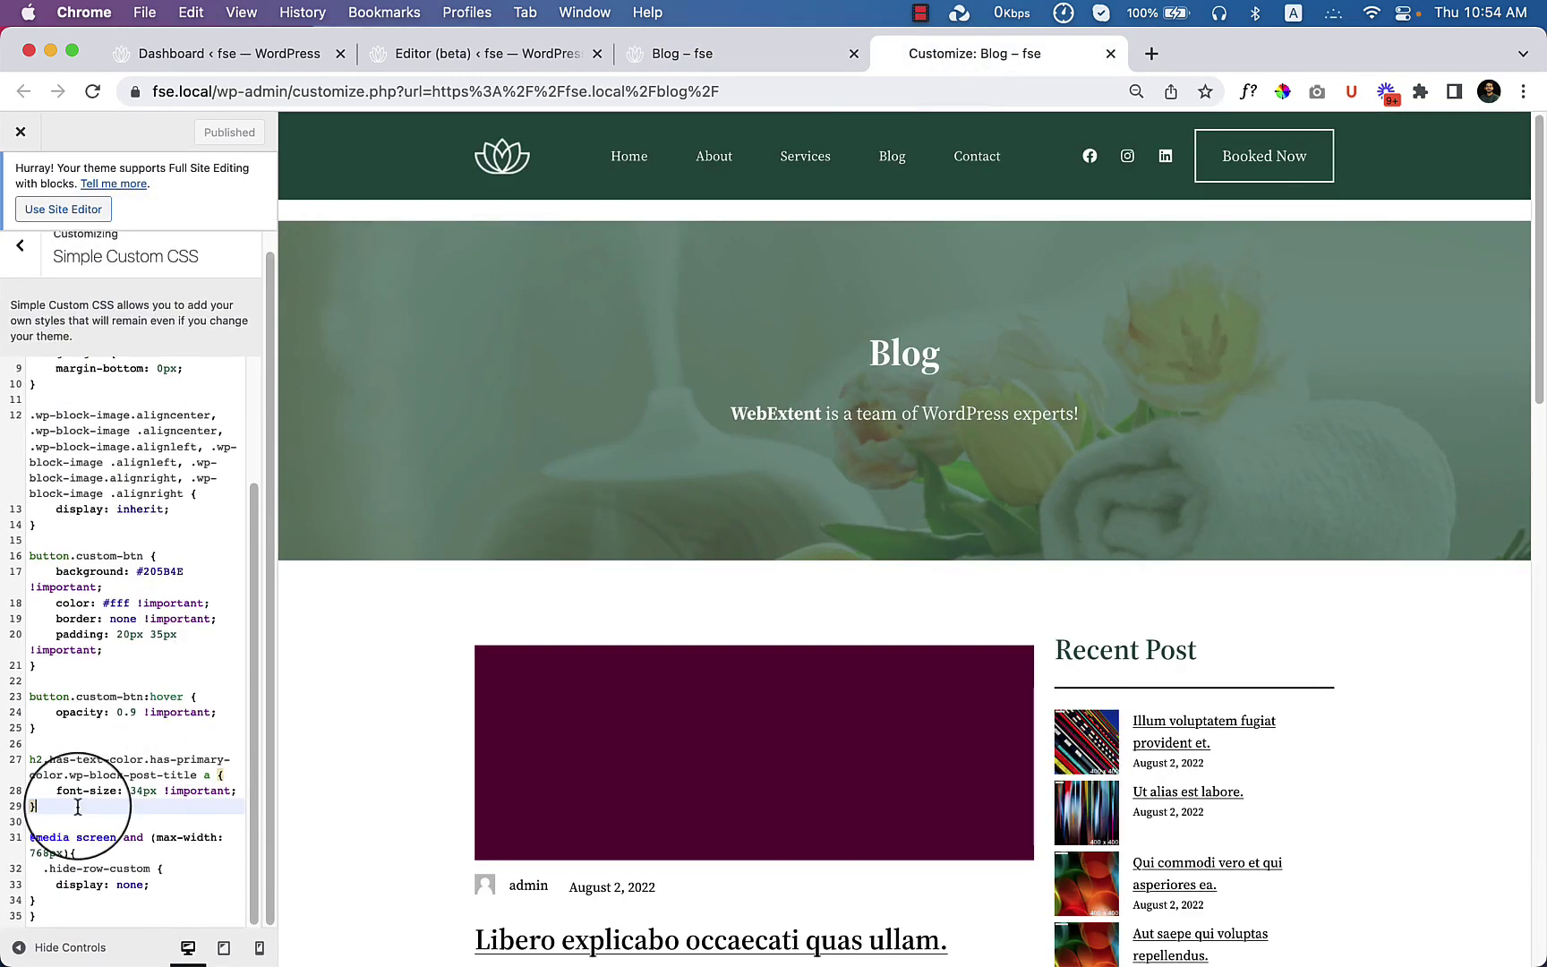
pyautogui.press('Return')
pyautogui.press('Return')
pyautogui.press('cmd+v')
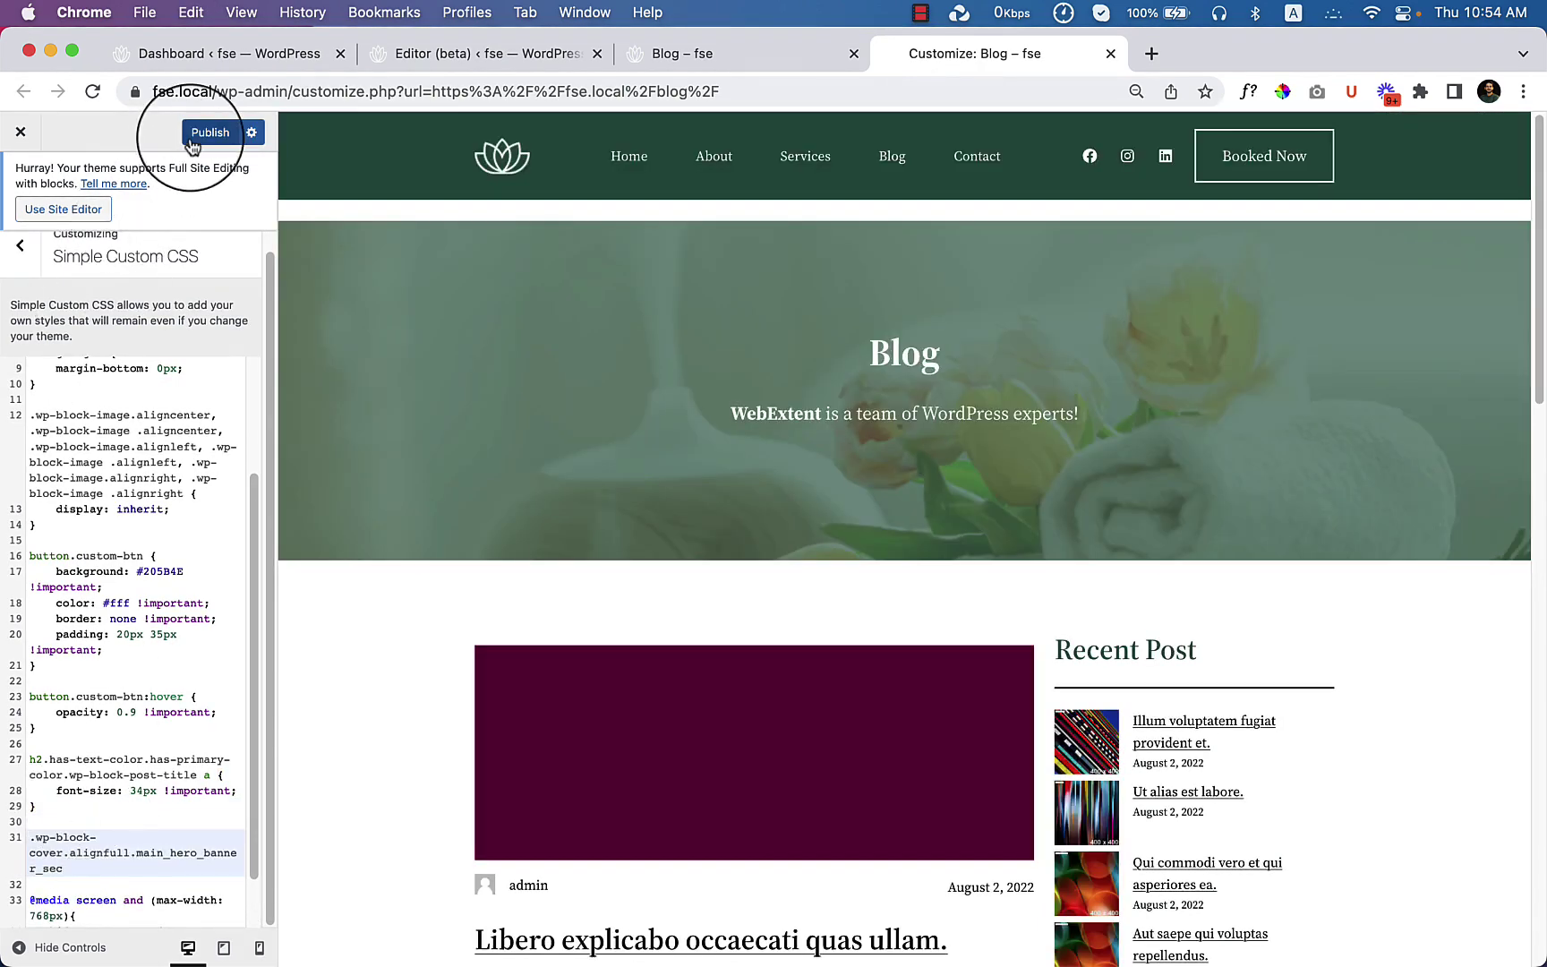
pyautogui.press('cmd+z')
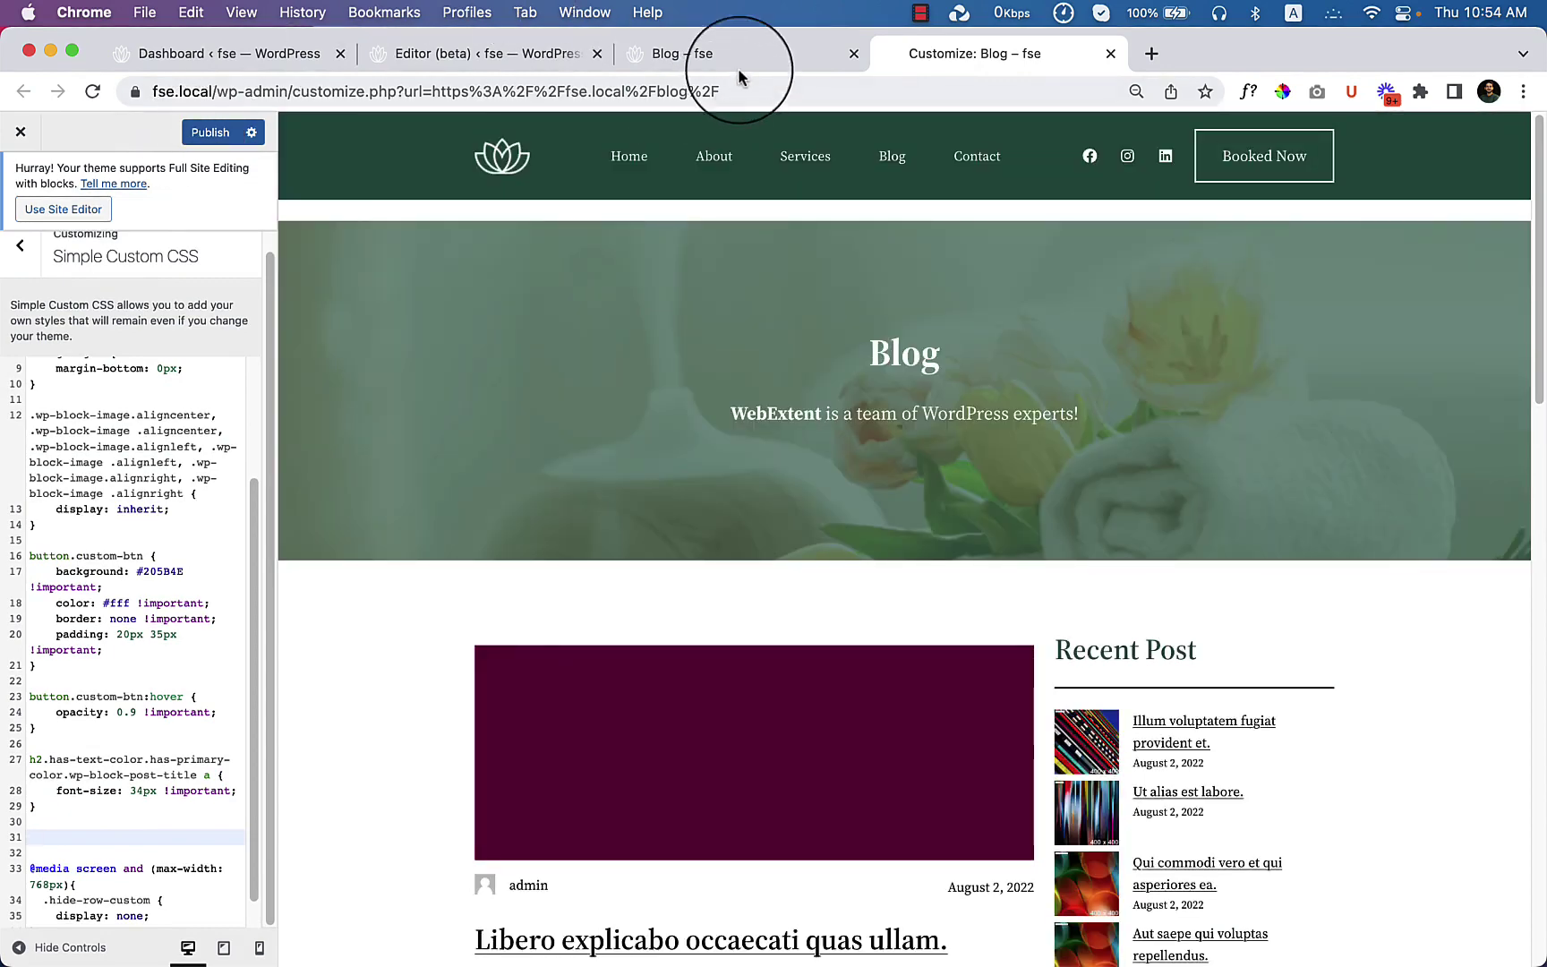
pyautogui.click(738, 68)
pyautogui.moveTo(1157, 625); pyautogui.dragTo(1281, 668)
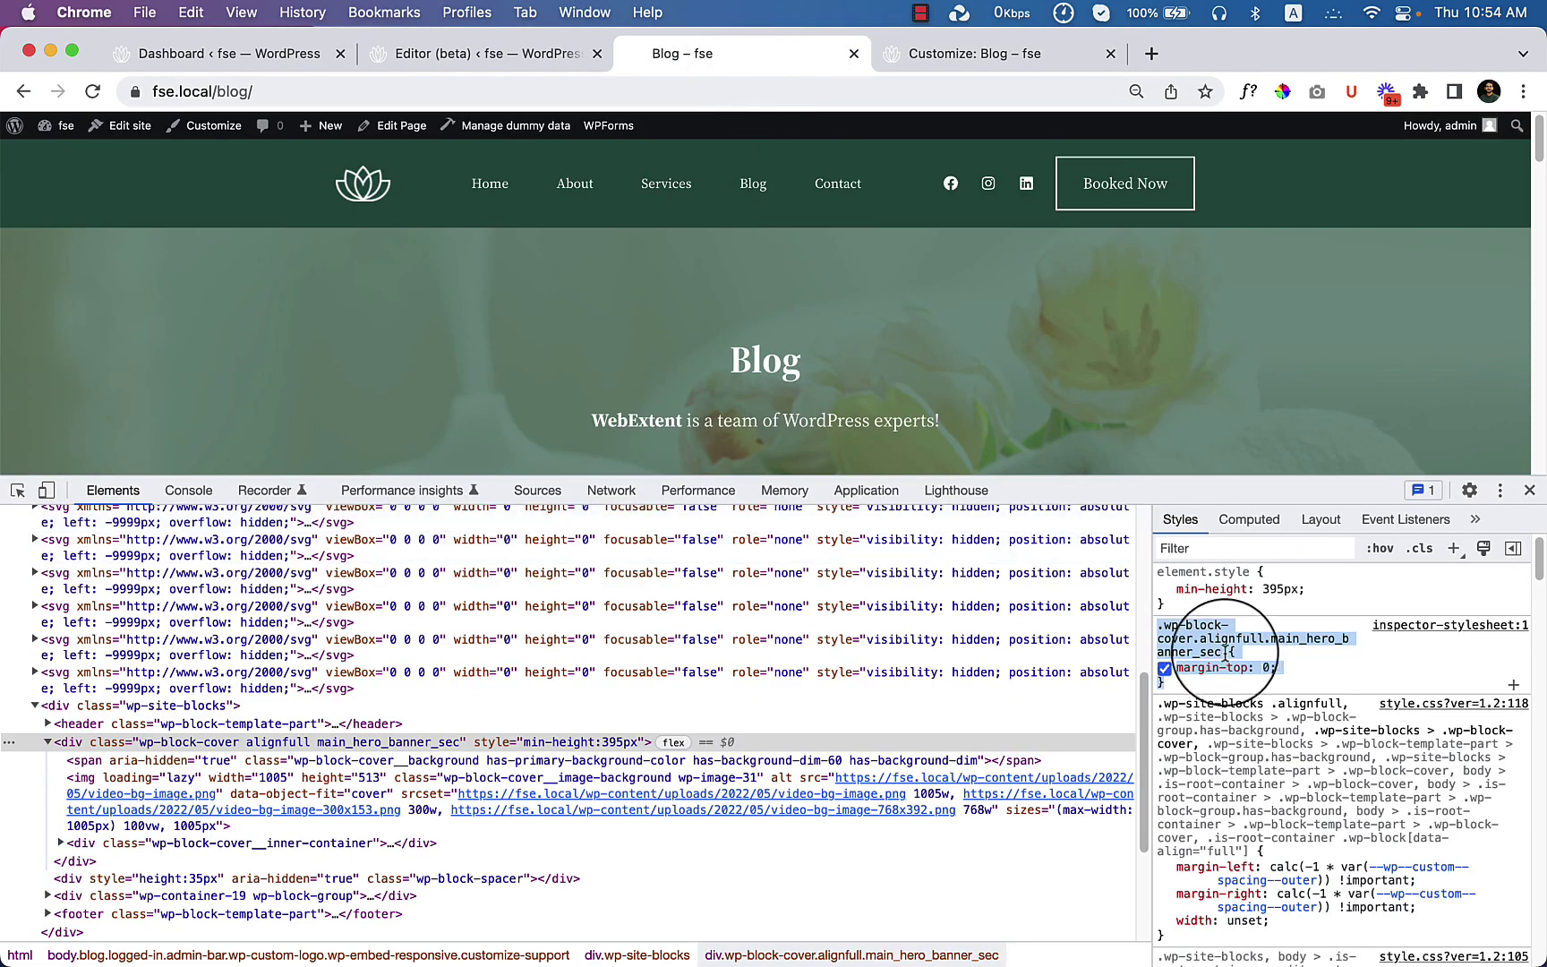
# Step: Copy the whole margin-top: 0 rule into the Customizer's custom CSS and publish it
pyautogui.rightClick(1213, 652)
pyautogui.click(729, 801)
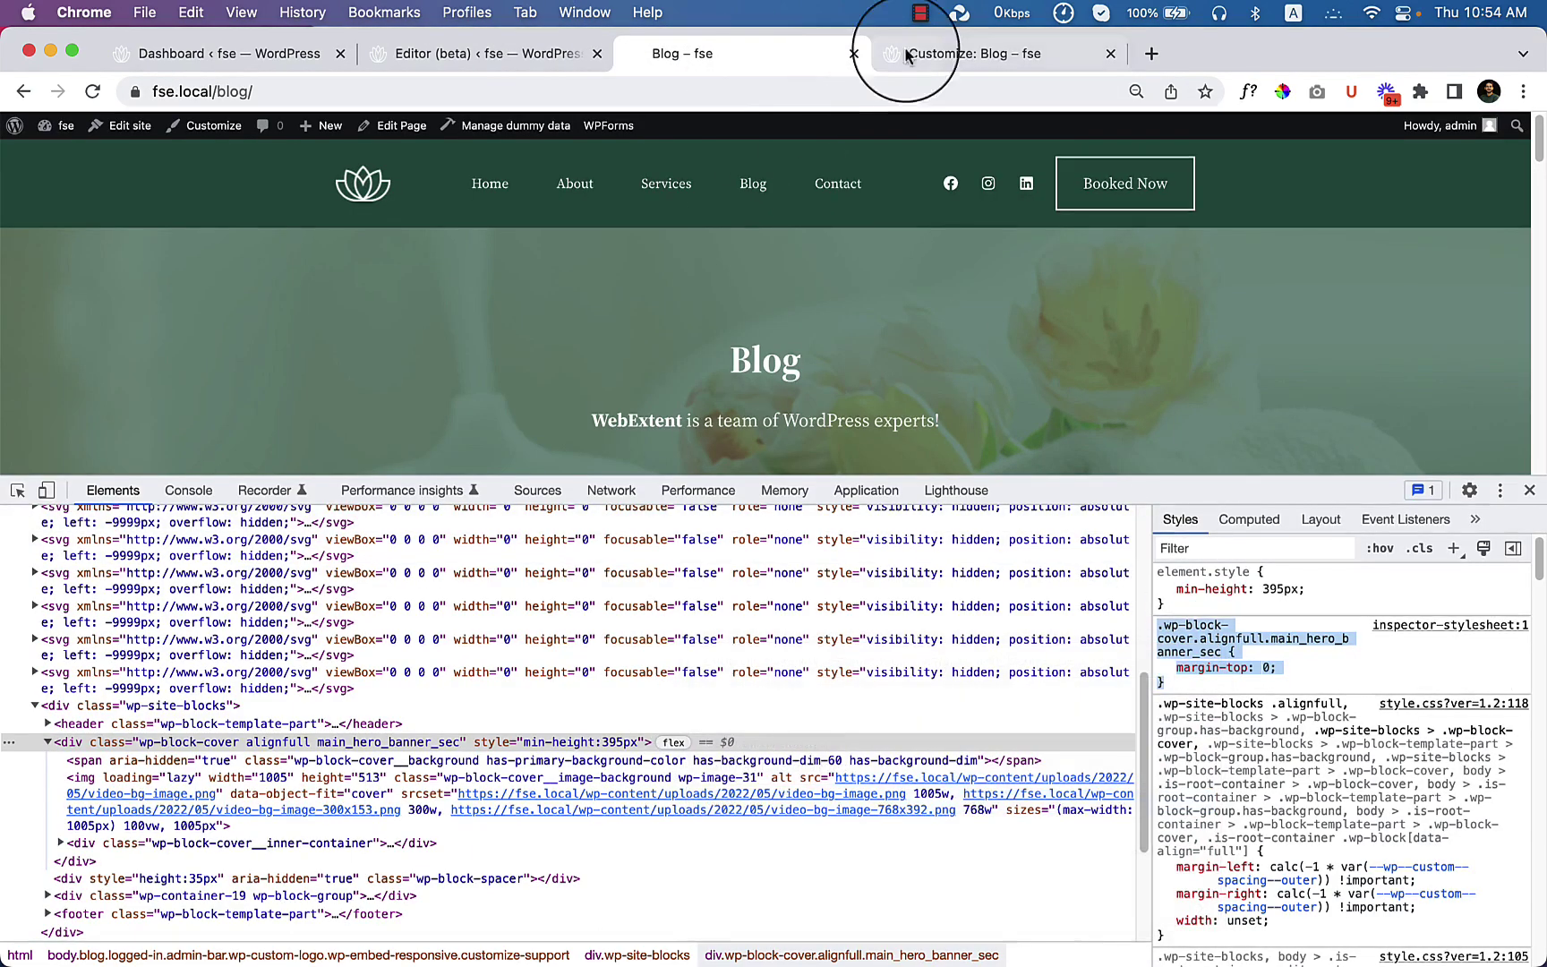
pyautogui.click(926, 54)
pyautogui.press('cmd+v')
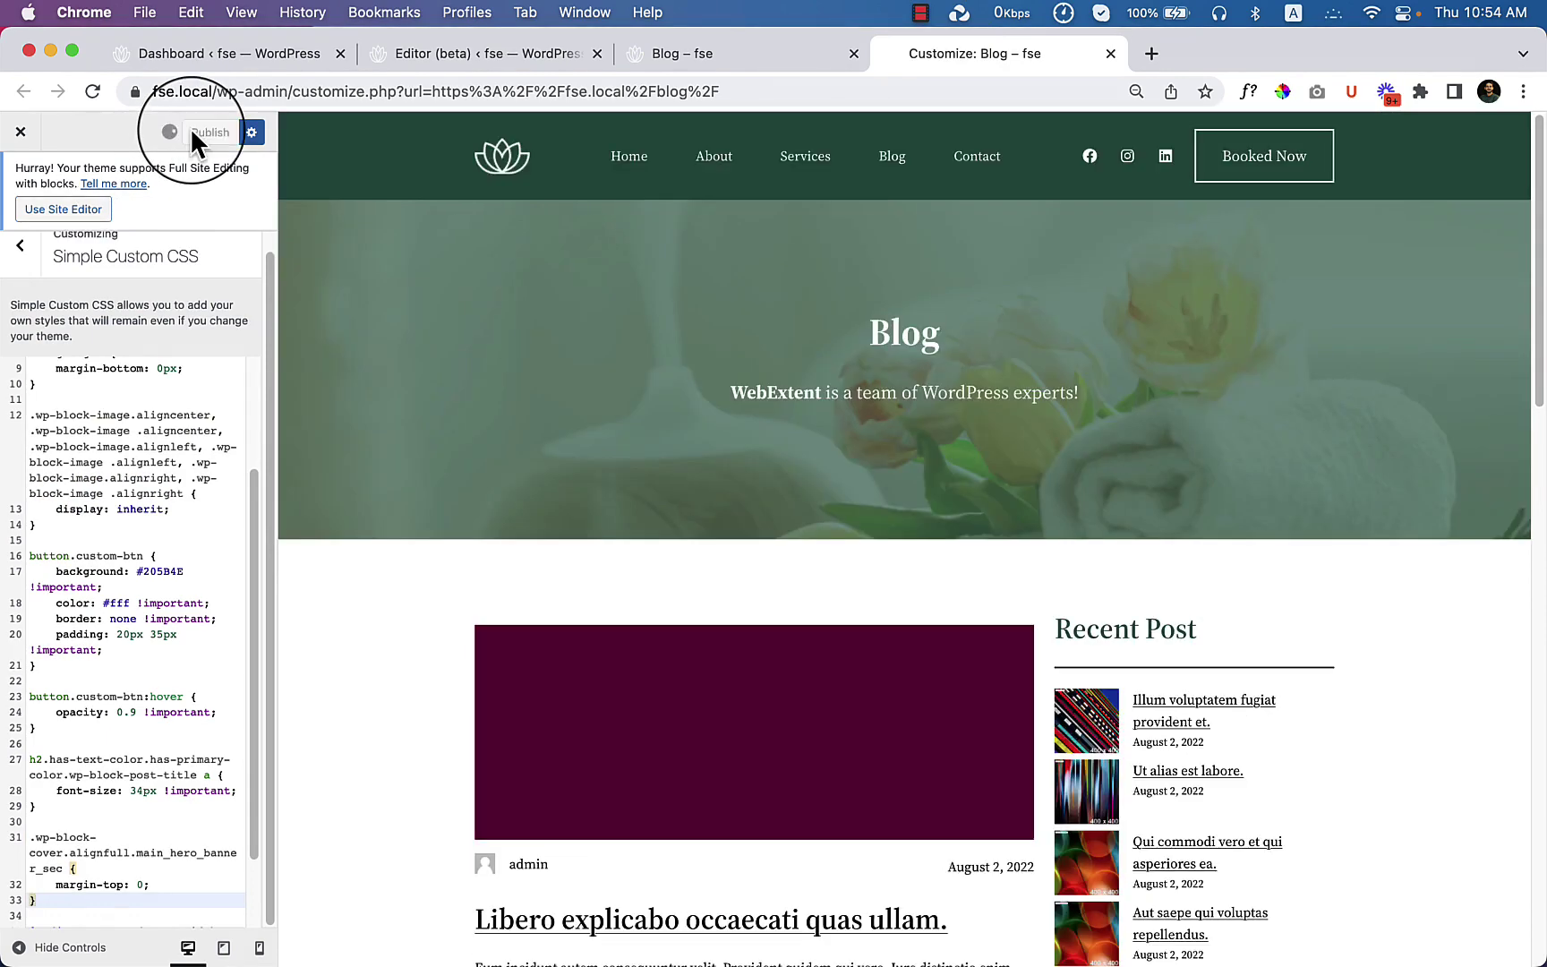
pyautogui.click(191, 130)
# Step: Close DevTools, reset the page zoom to 100%, and reload the blog page
pyautogui.click(725, 55)
pyautogui.click(1533, 547)
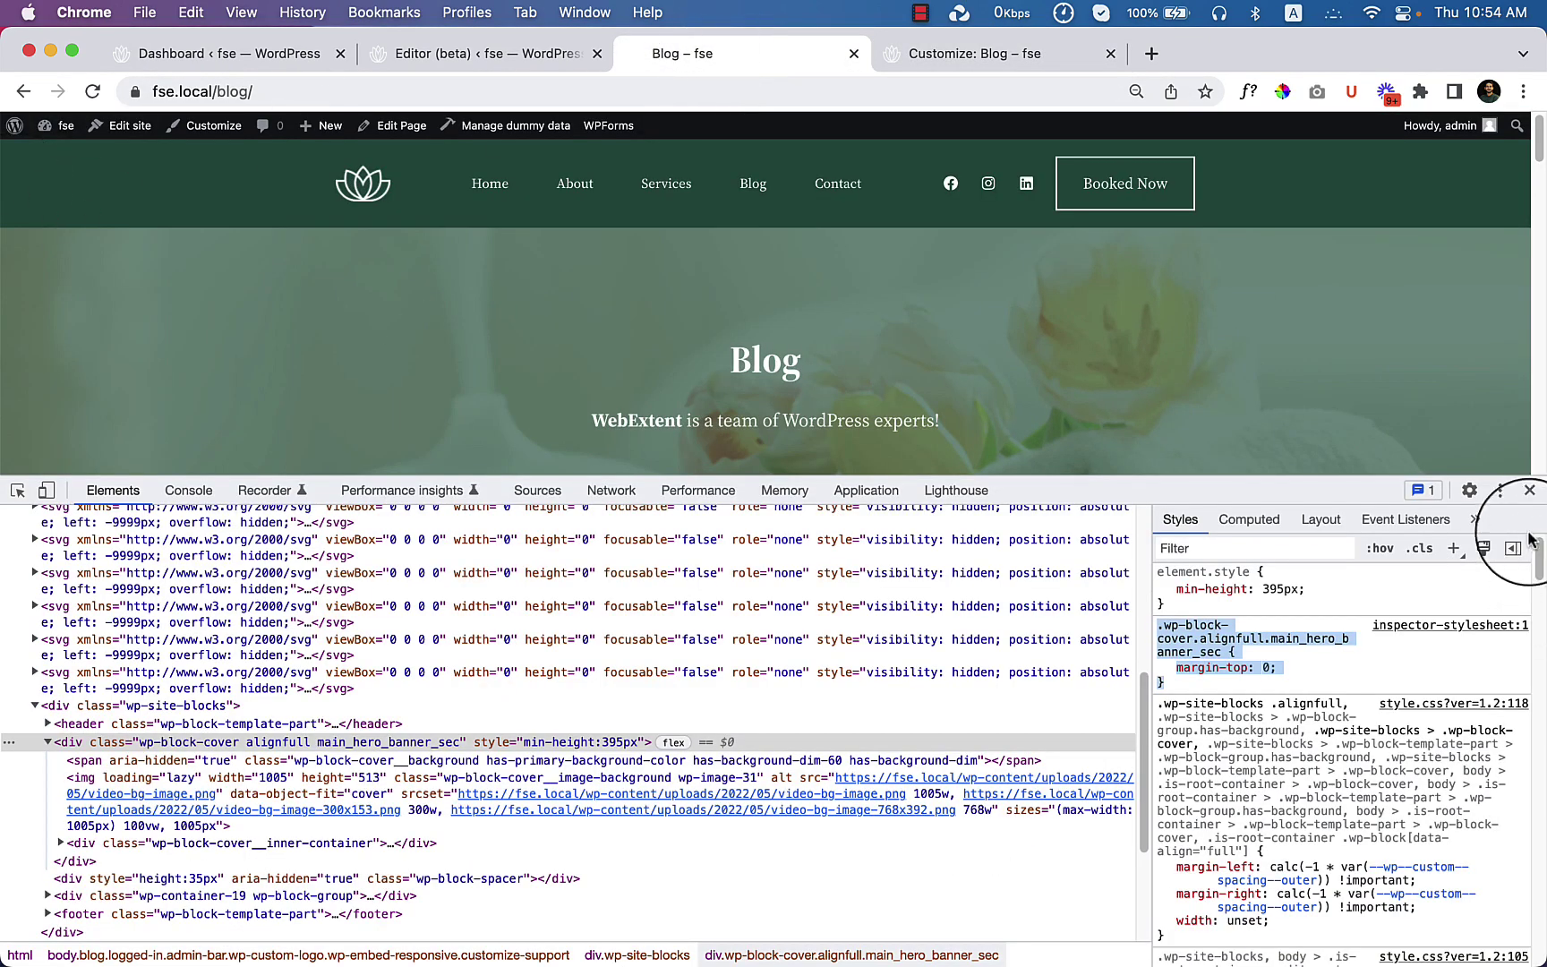
pyautogui.click(1529, 493)
pyautogui.press('cmd+0')
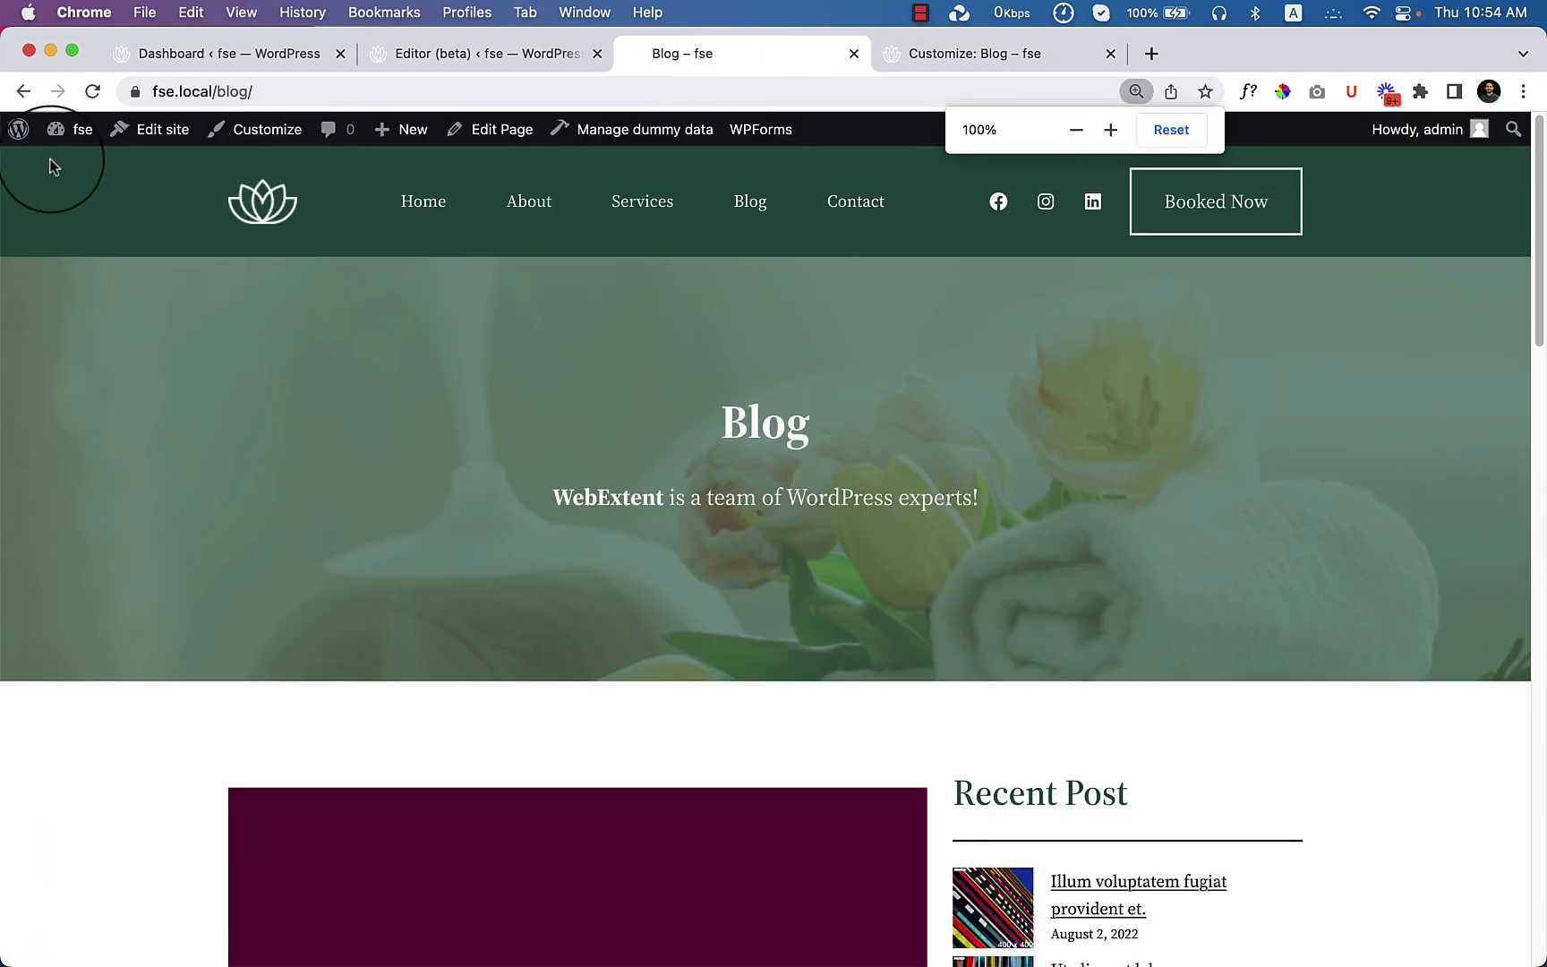
pyautogui.click(92, 91)
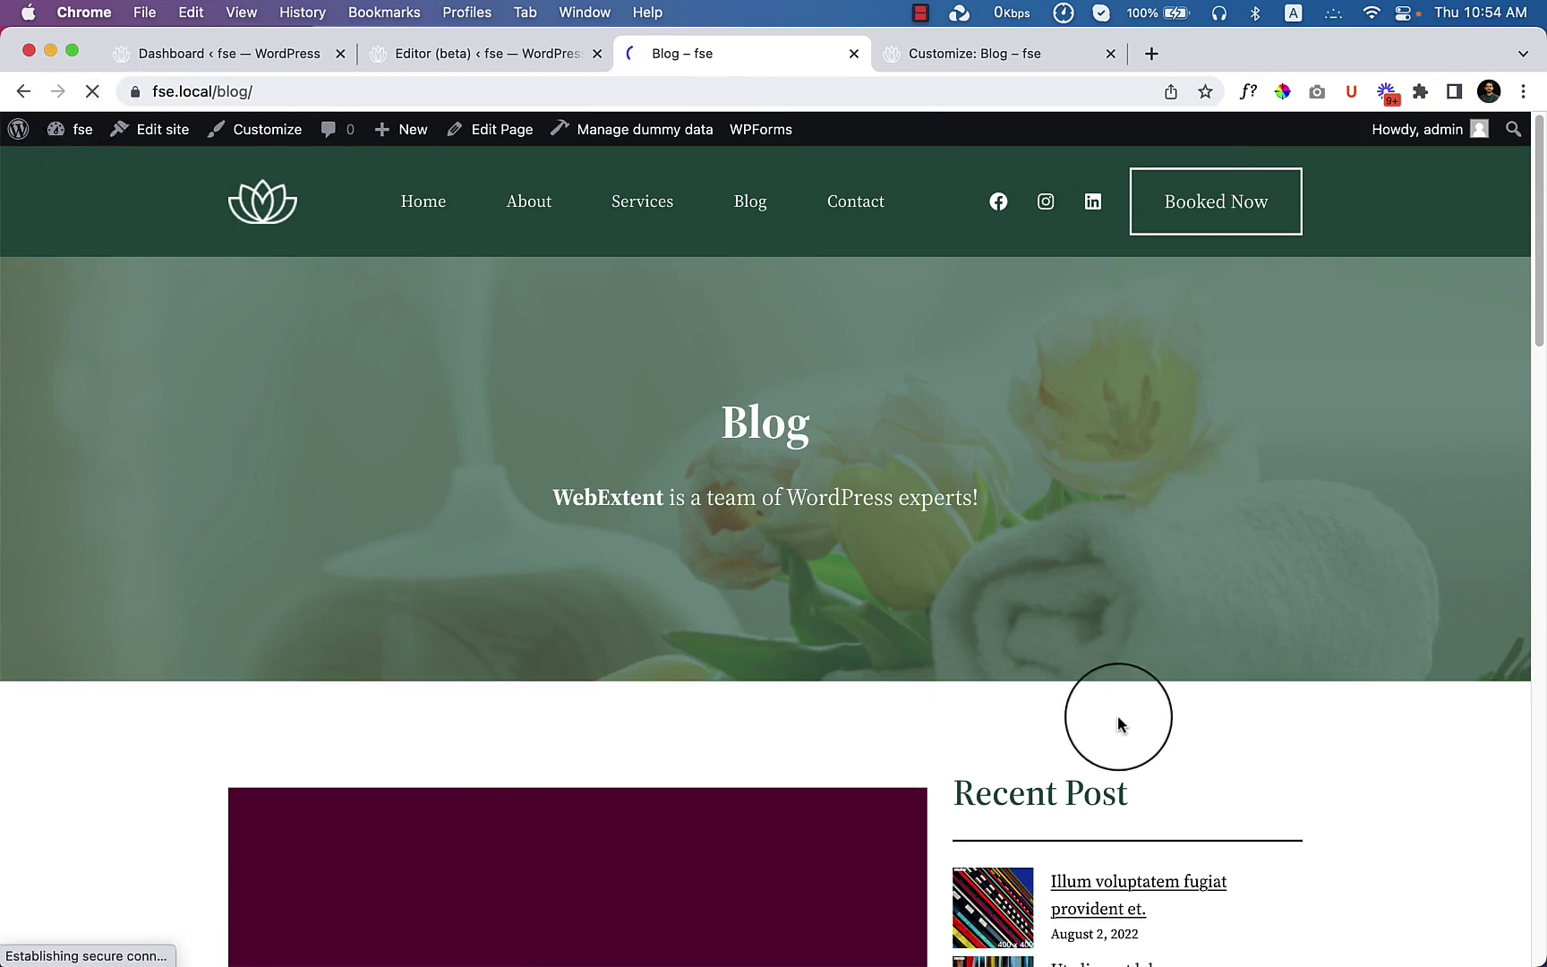
# Step: Check the reloaded posts and Recent Post sidebar, then go back to the site editor
pyautogui.scroll(-6, 1119, 724)
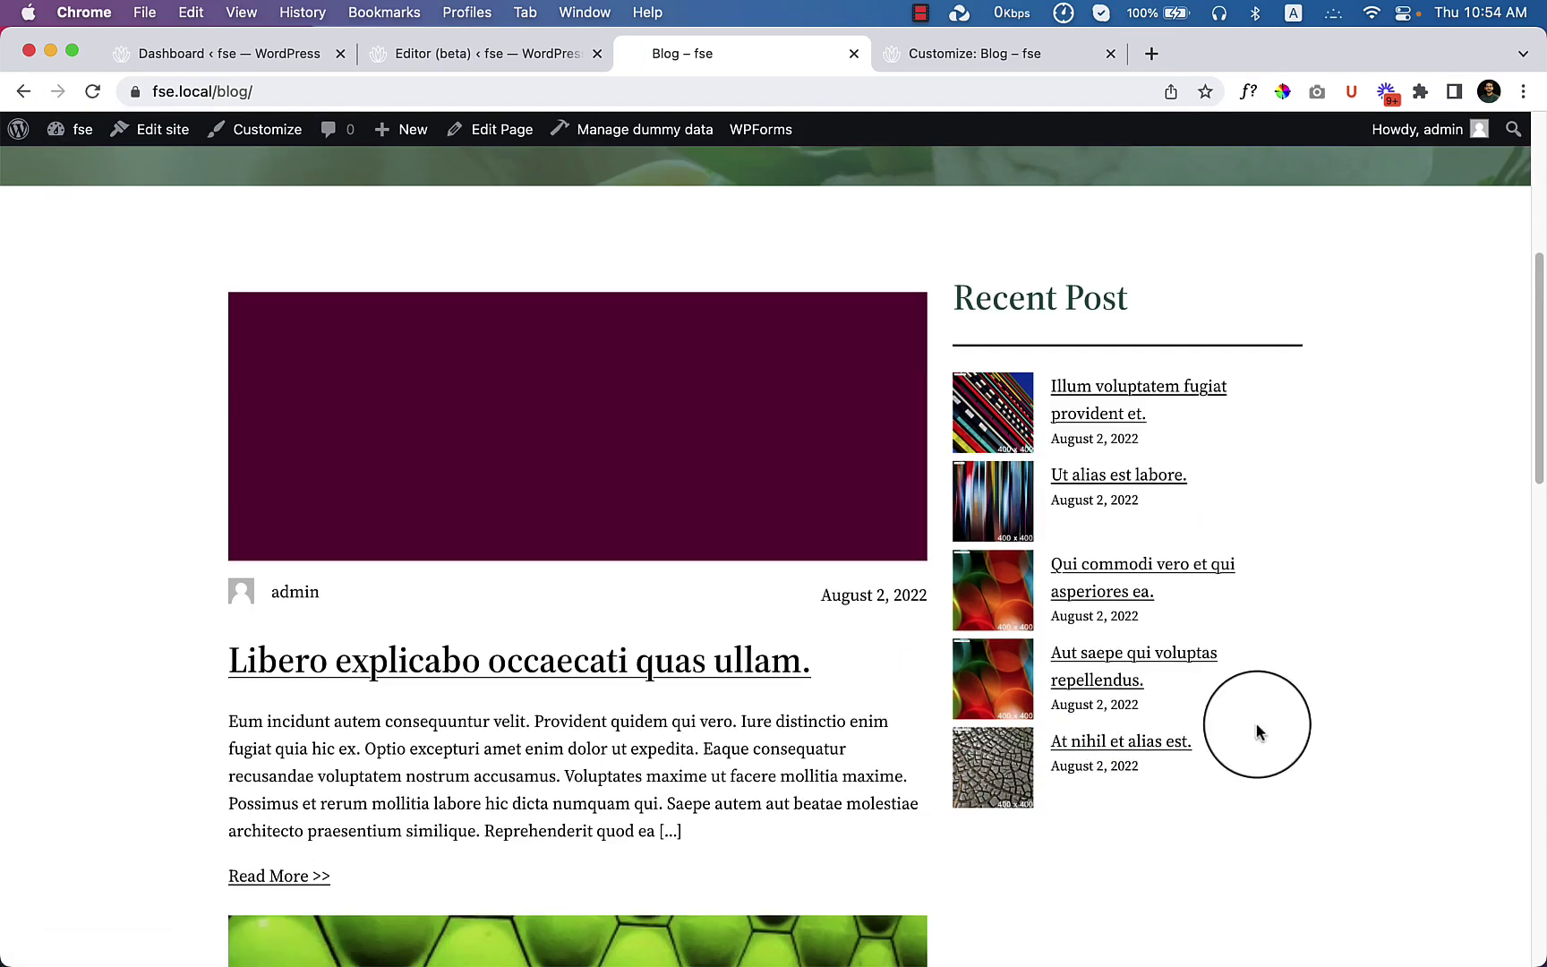
pyautogui.scroll(-3, 1160, 493)
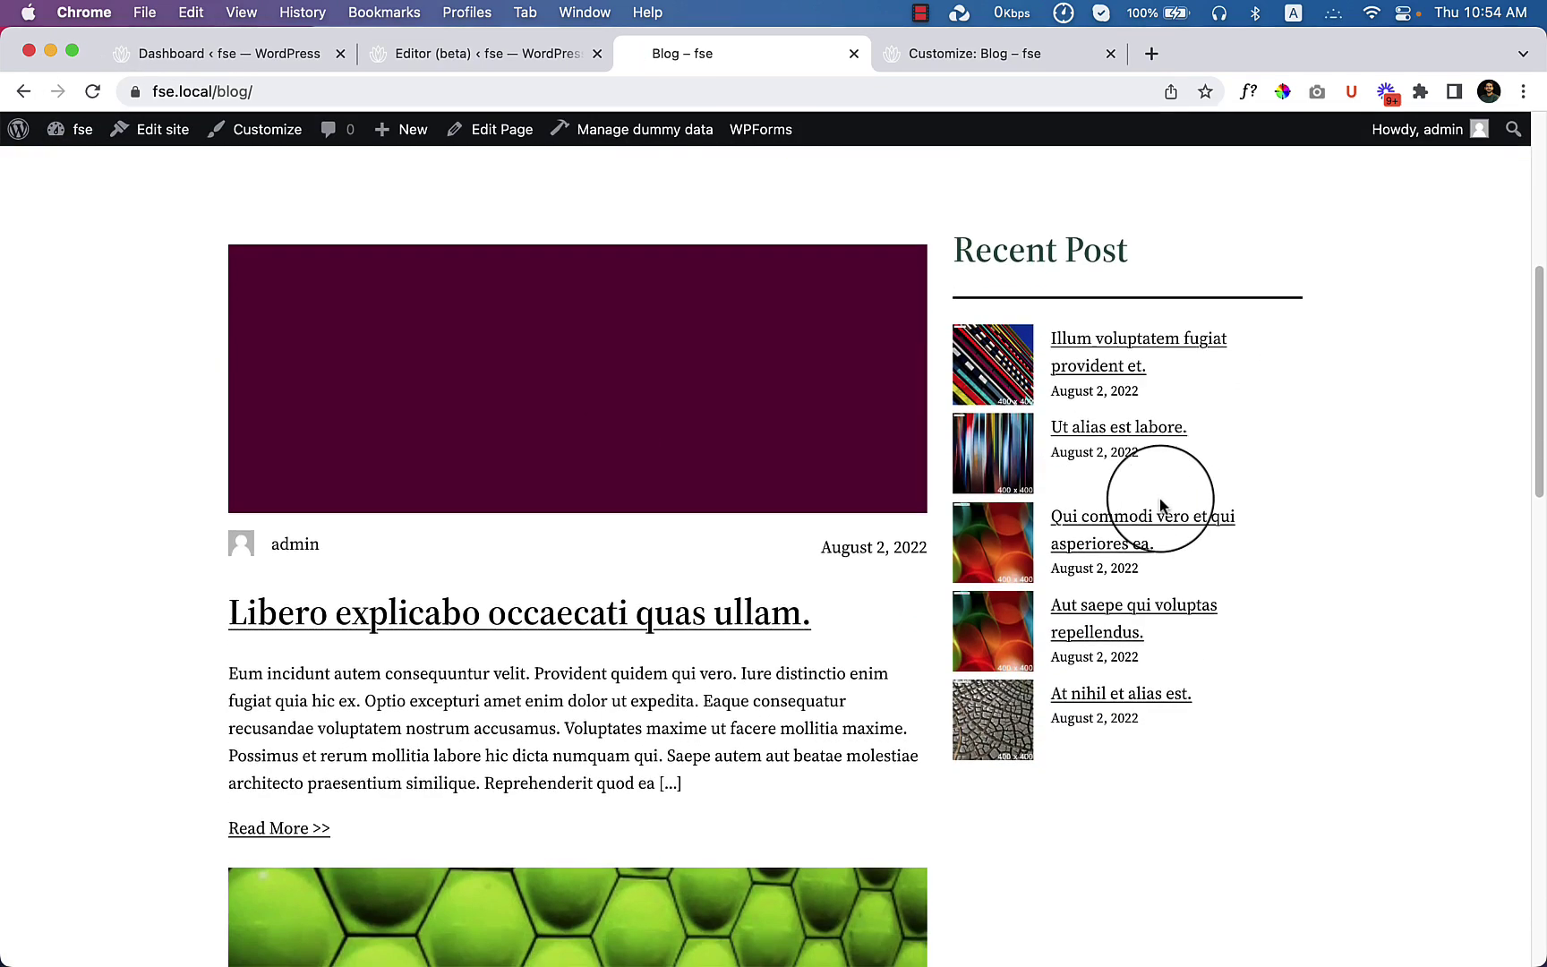
pyautogui.scroll(3, 1155, 538)
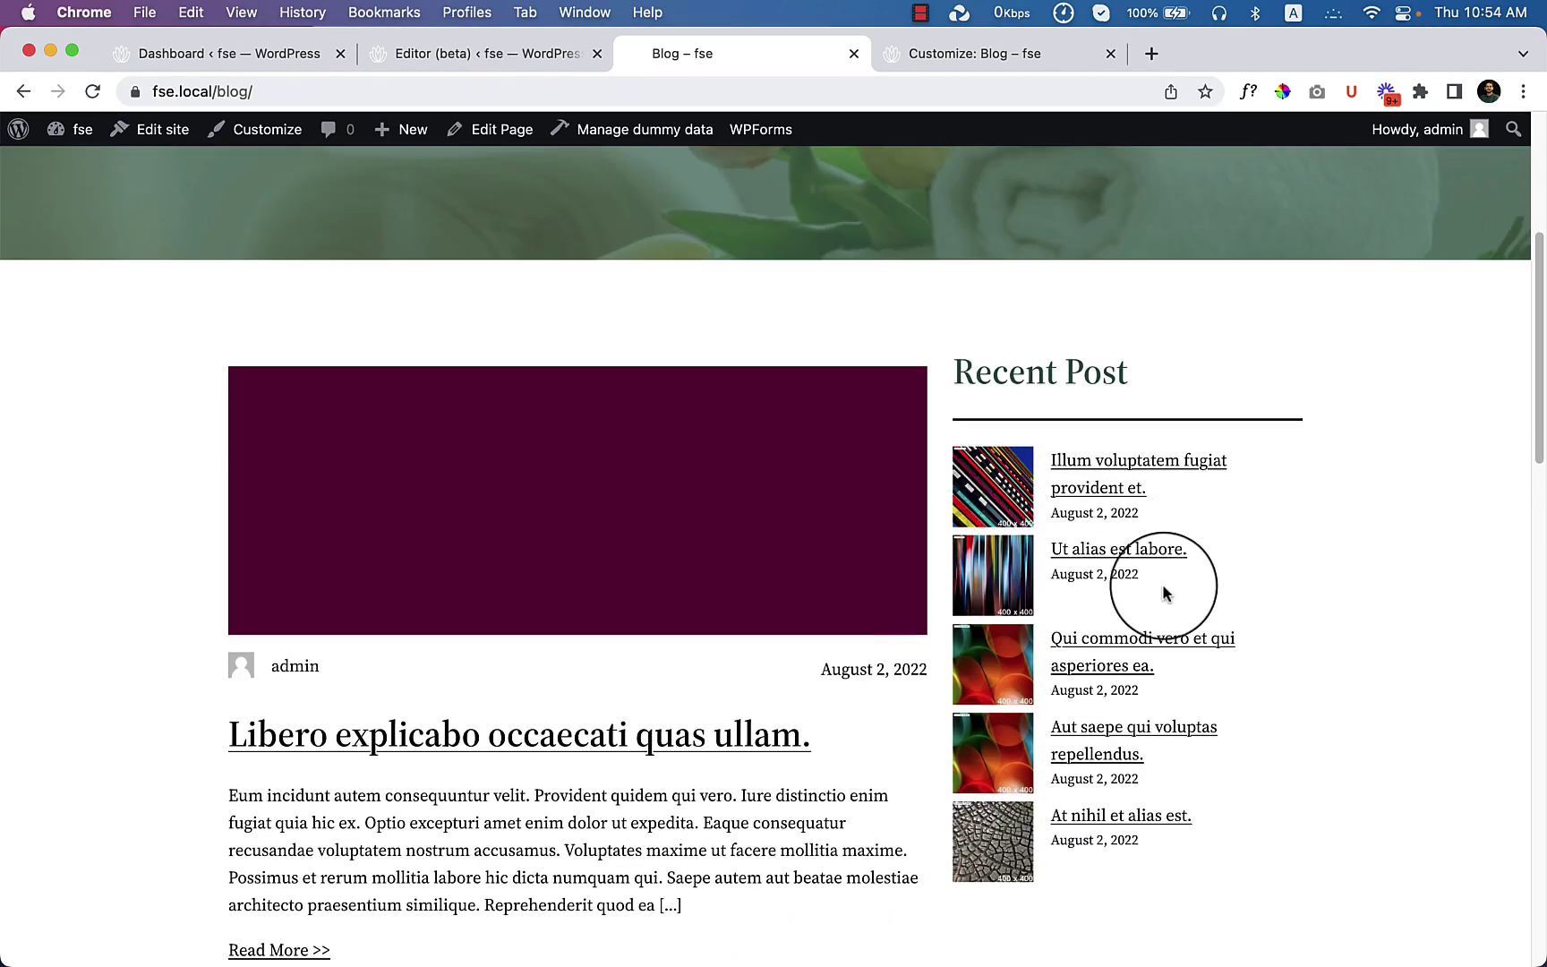
pyautogui.scroll(-12, 1060, 660)
pyautogui.scroll(8, 1110, 537)
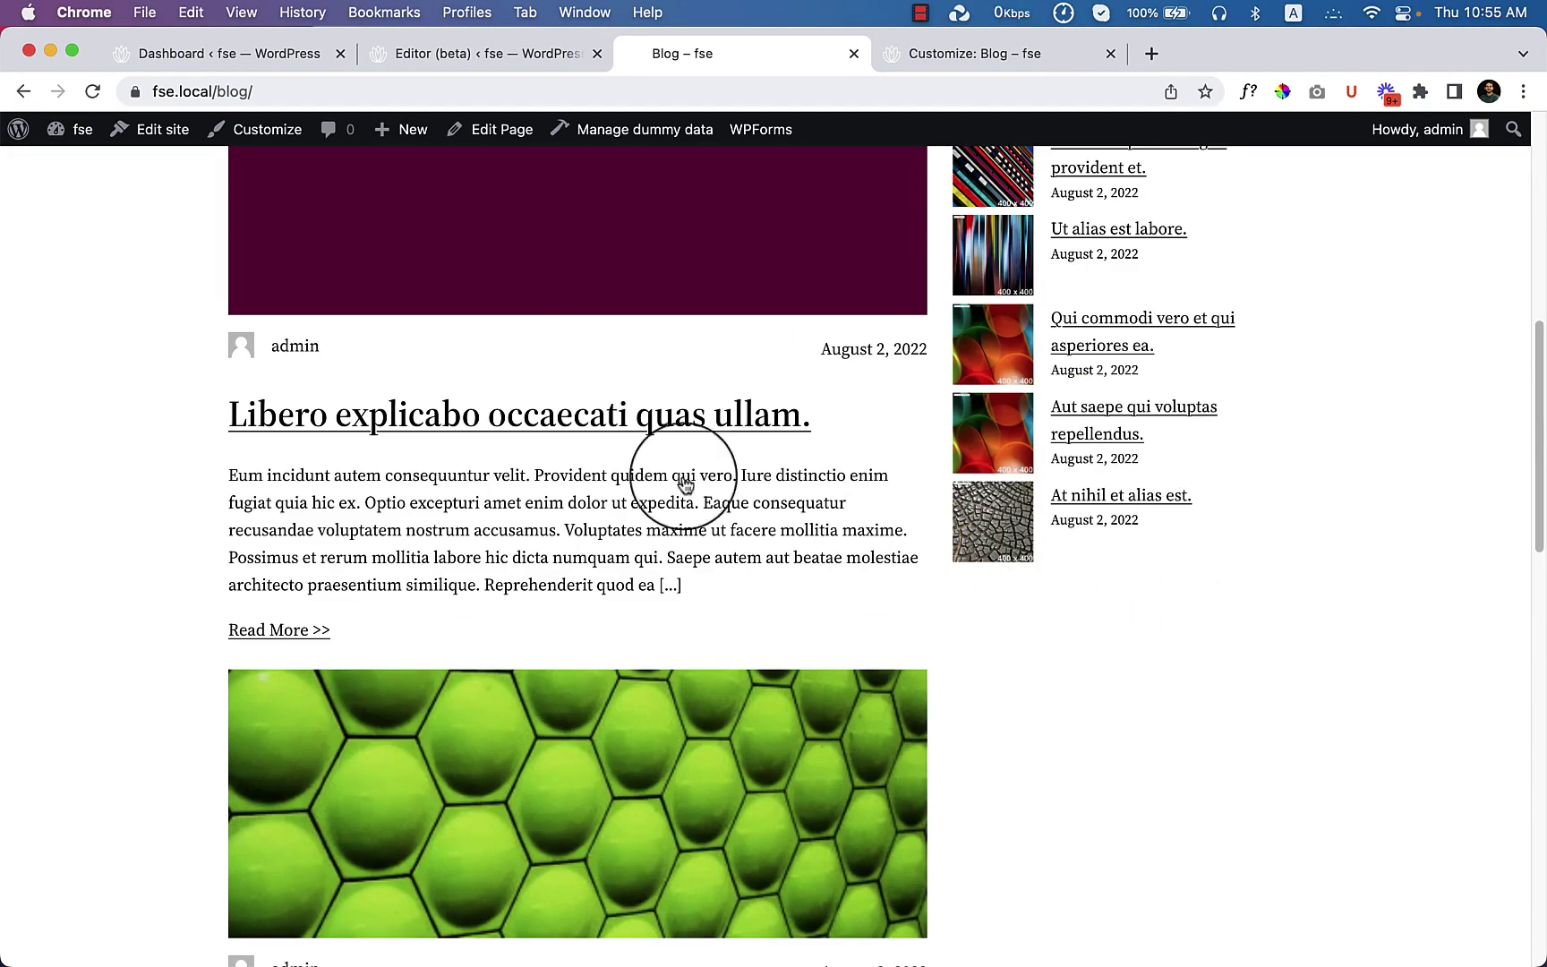
pyautogui.click(479, 55)
# Step: Select the Group inside the Recent Post sidebar column via List View and open the block inserter
pyautogui.scroll(-15, 1071, 568)
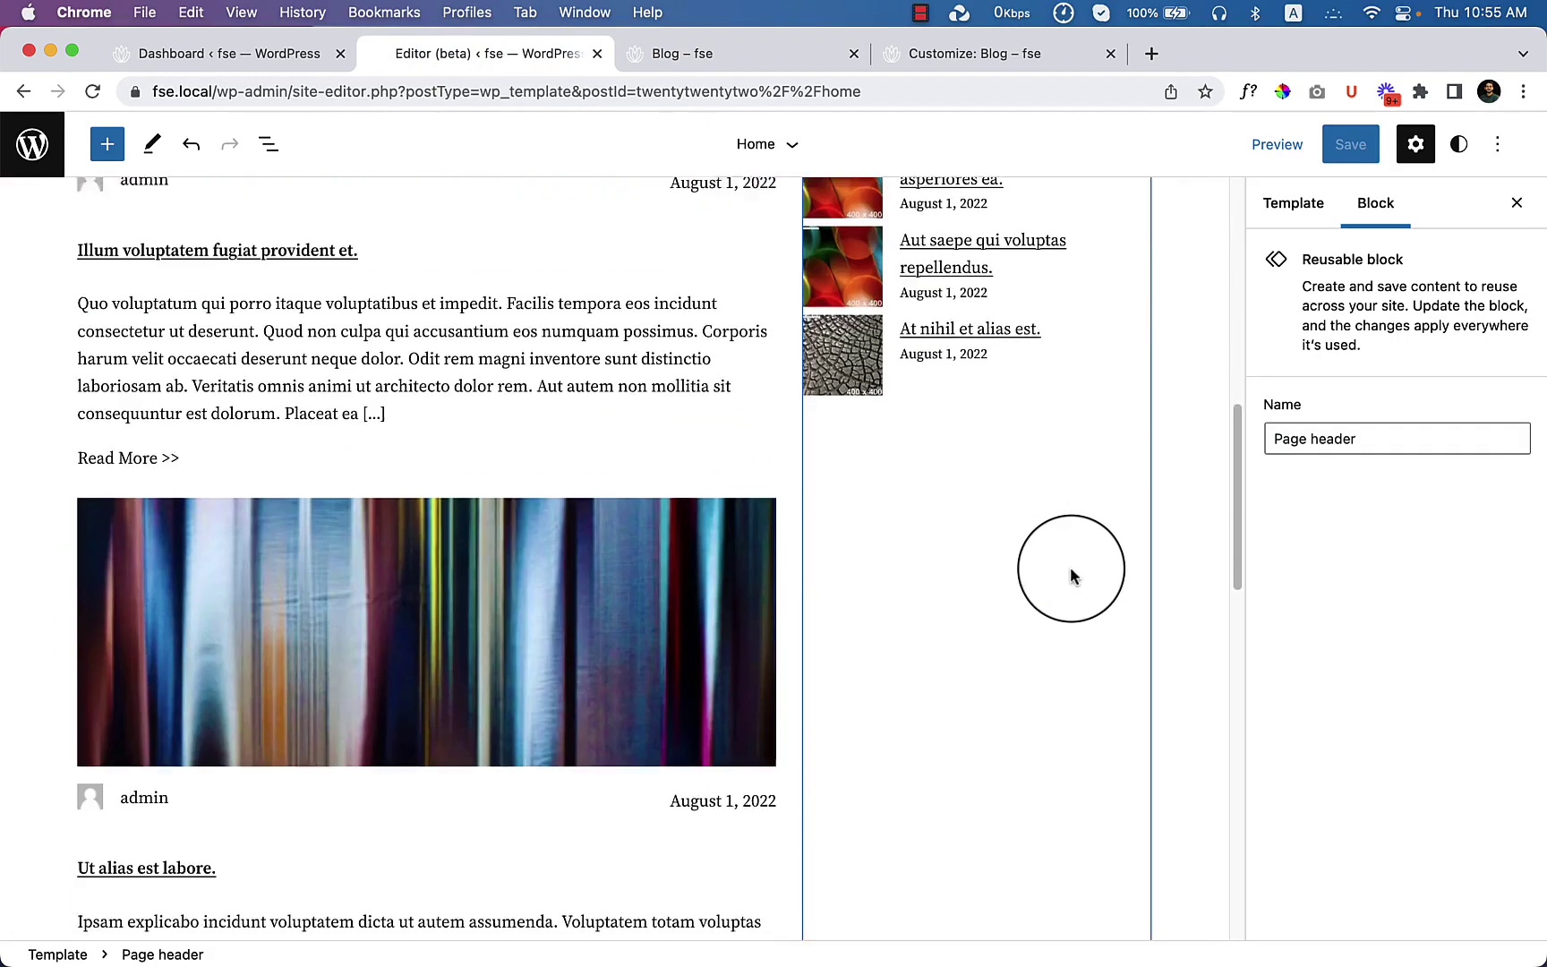
pyautogui.click(1006, 563)
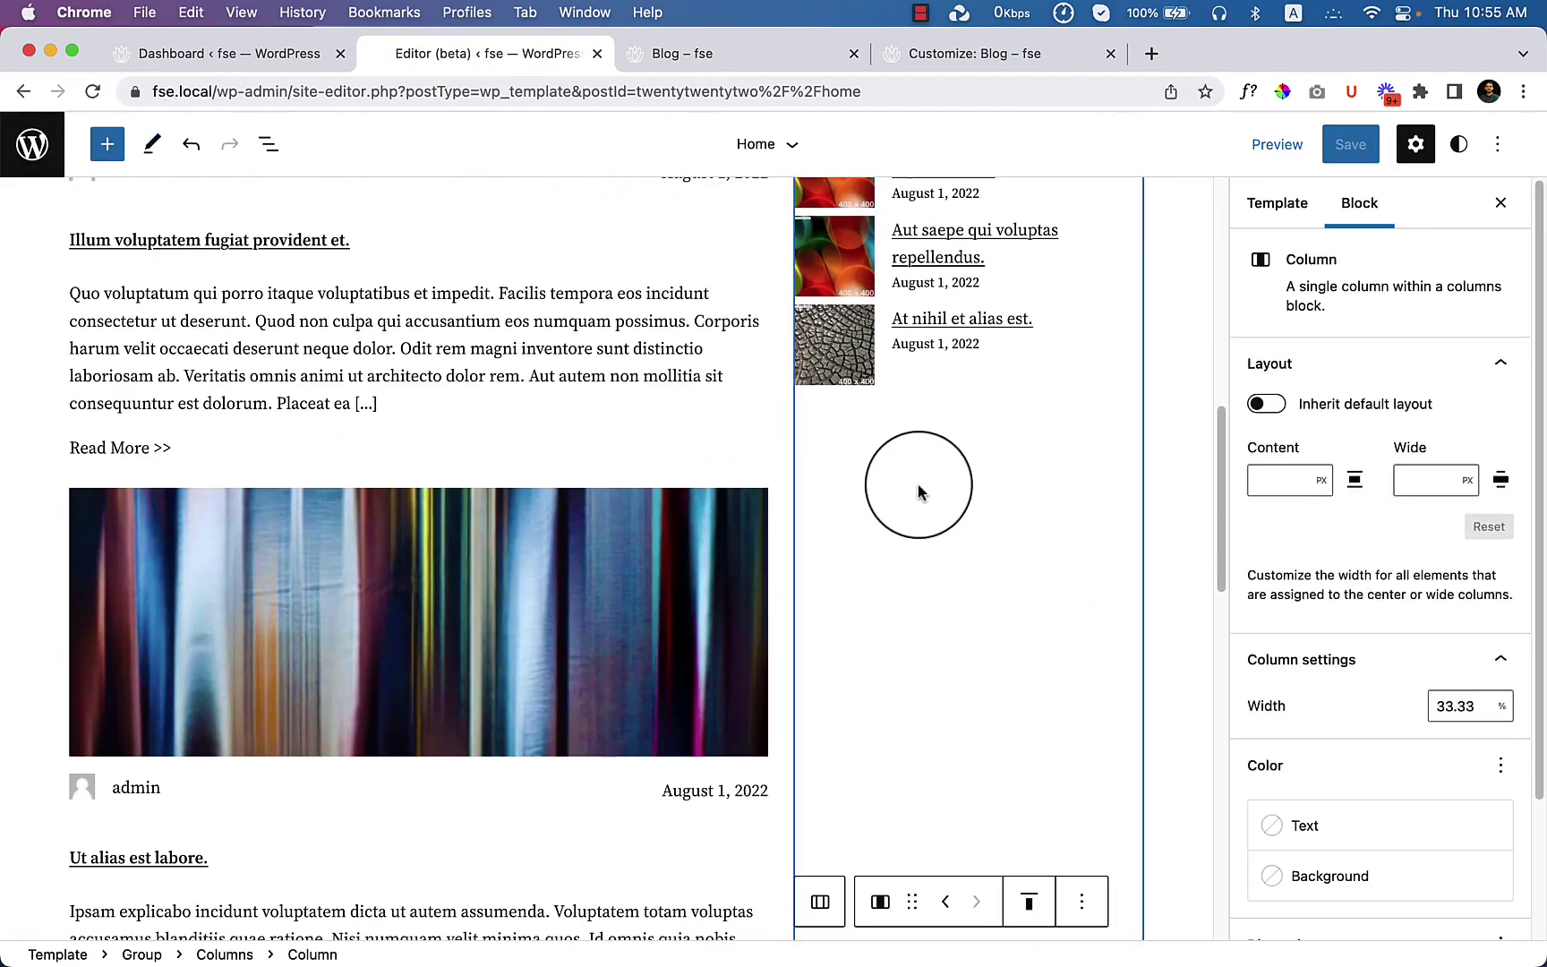
pyautogui.scroll(-3, 932, 495)
pyautogui.scroll(10, 933, 494)
pyautogui.click(269, 145)
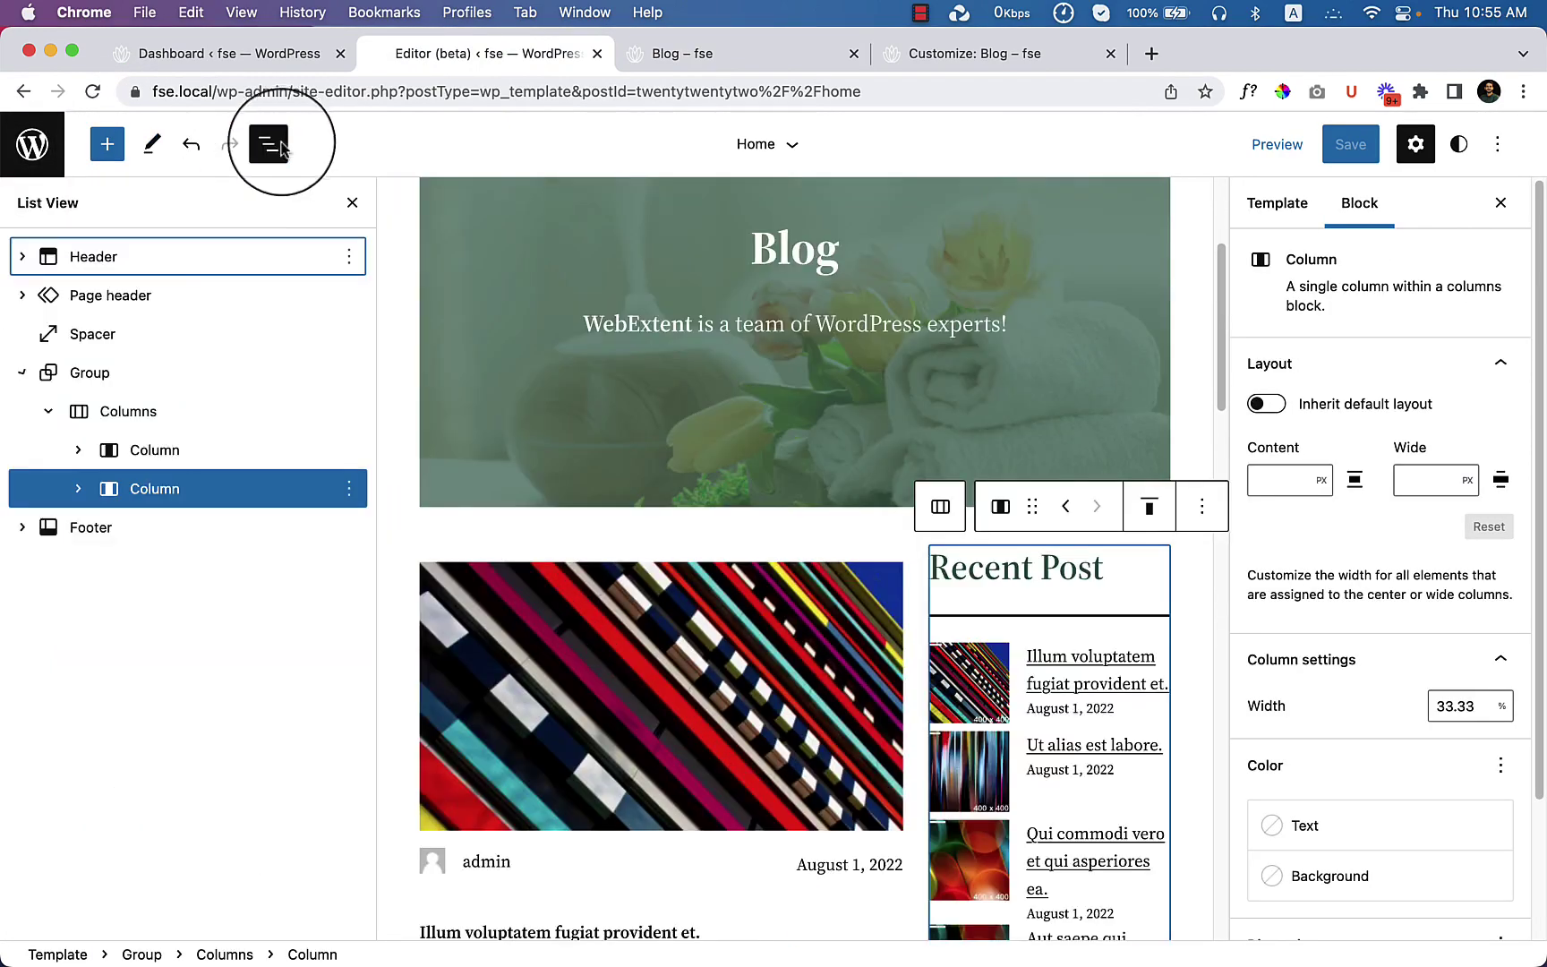
pyautogui.click(79, 489)
pyautogui.click(182, 549)
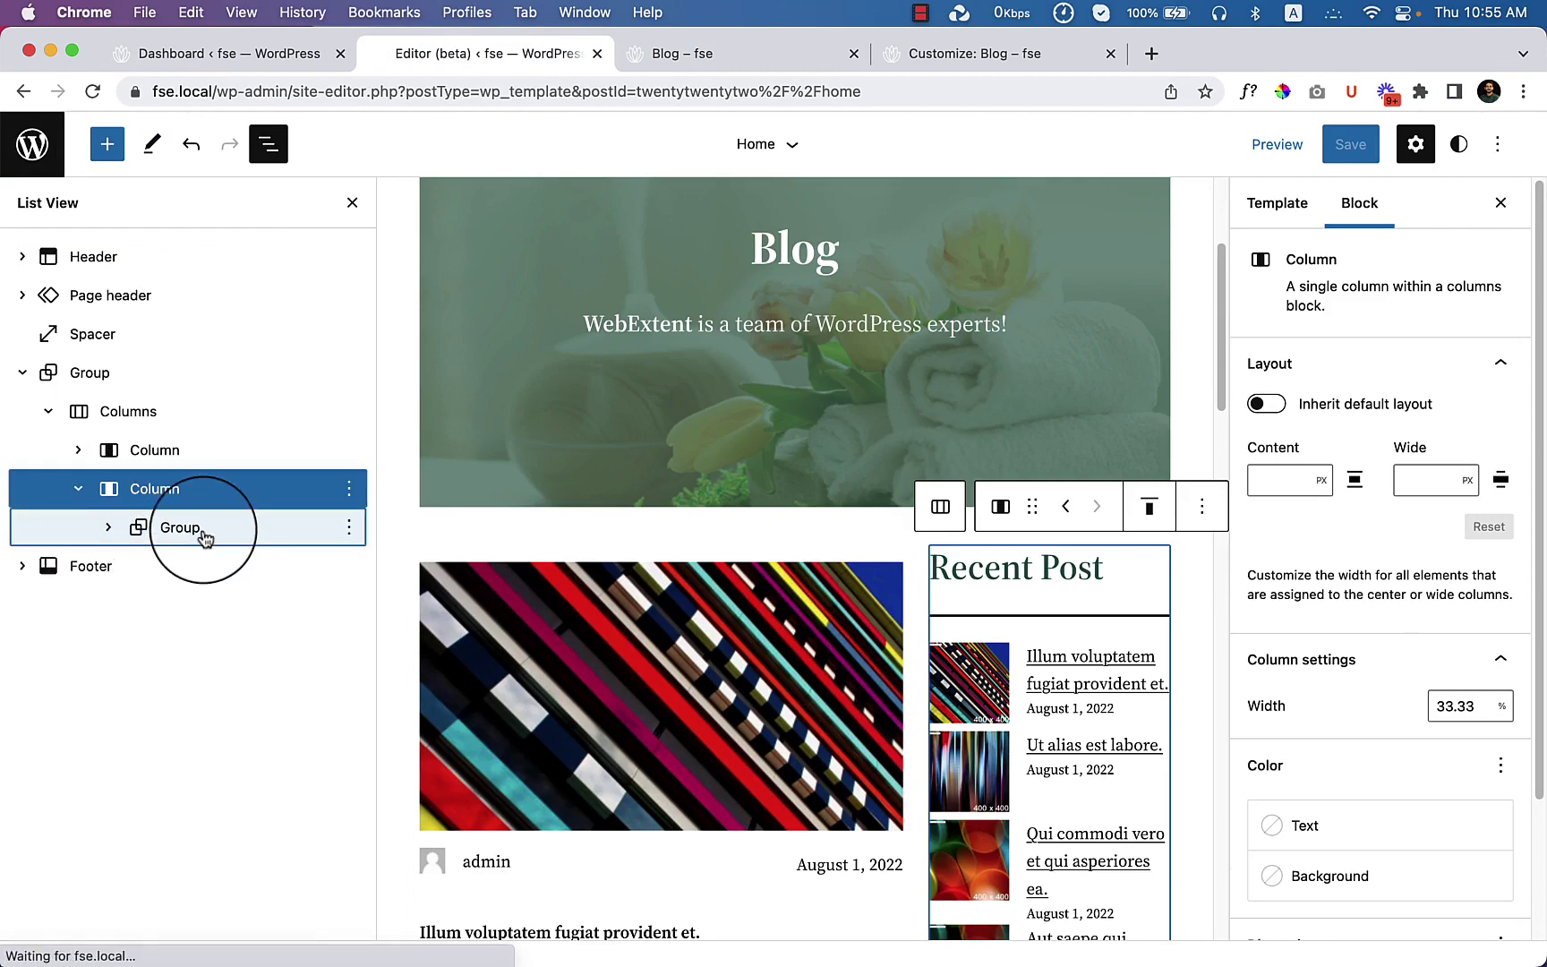
pyautogui.scroll(-10, 1174, 708)
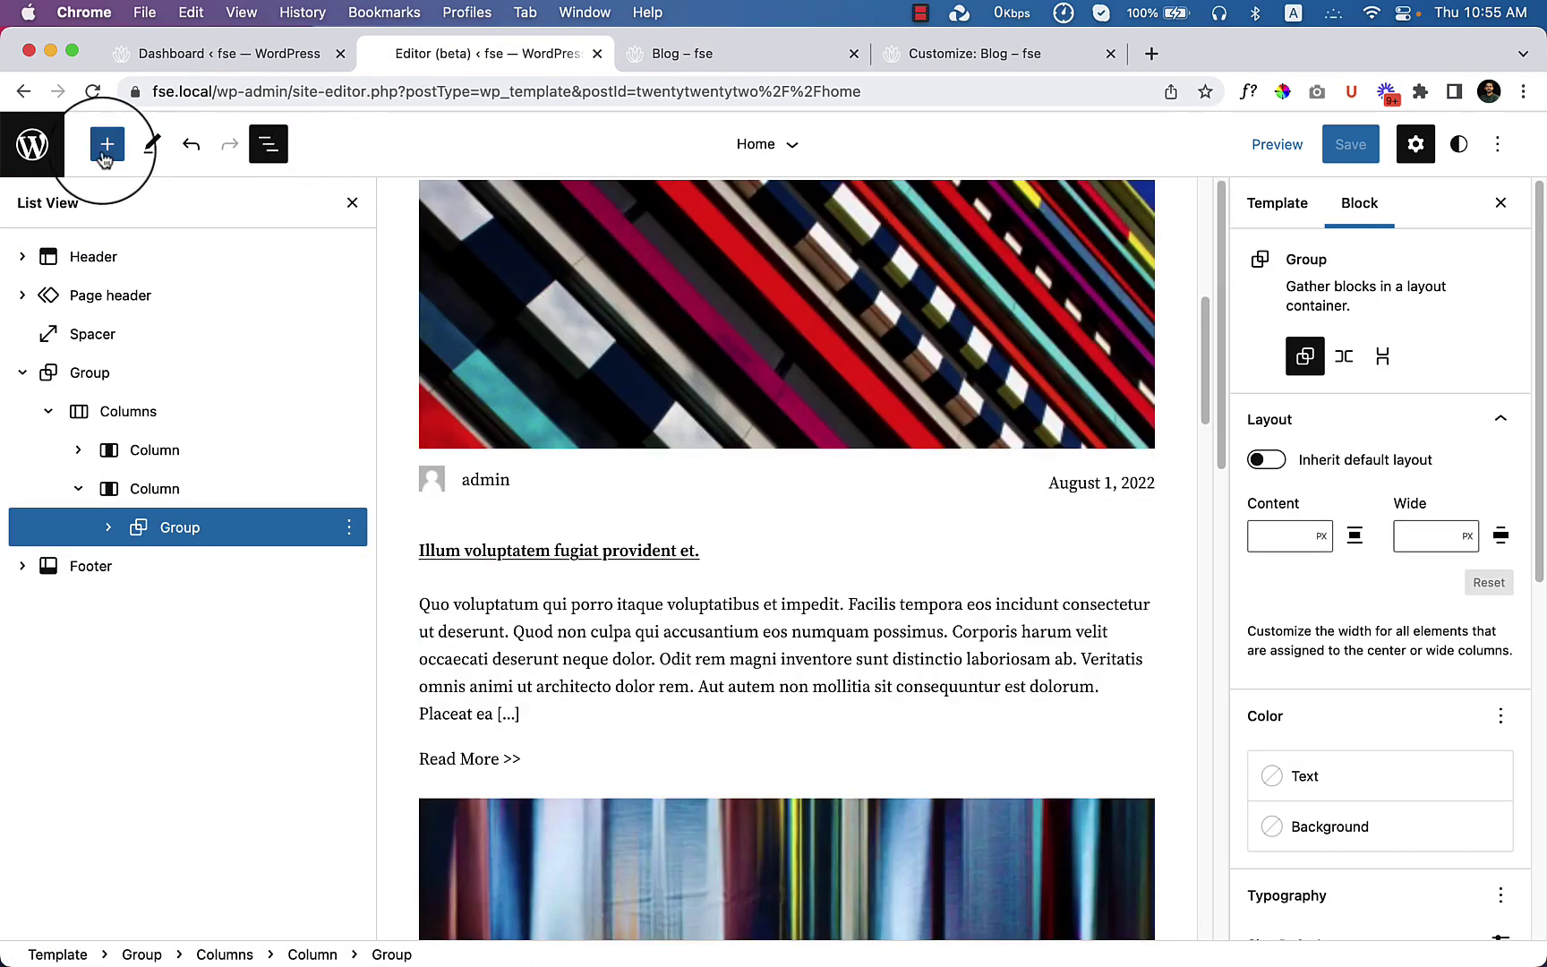
pyautogui.click(106, 146)
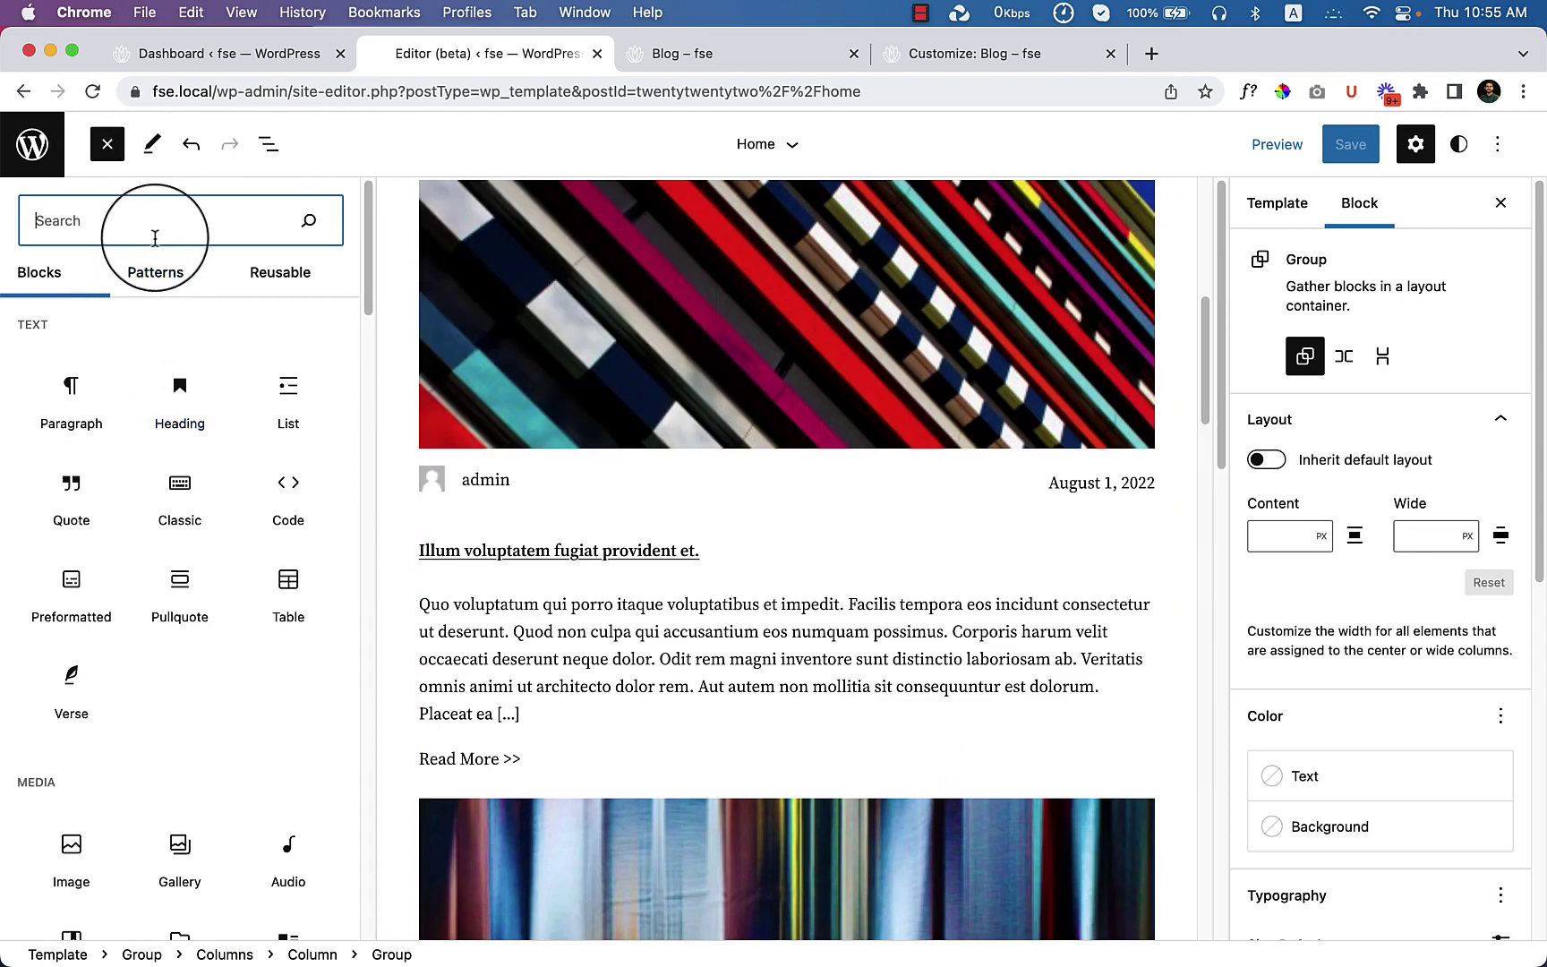
# Step: Zoom the view to 80% and place a Group block under the Recent Post list
pyautogui.write('group')
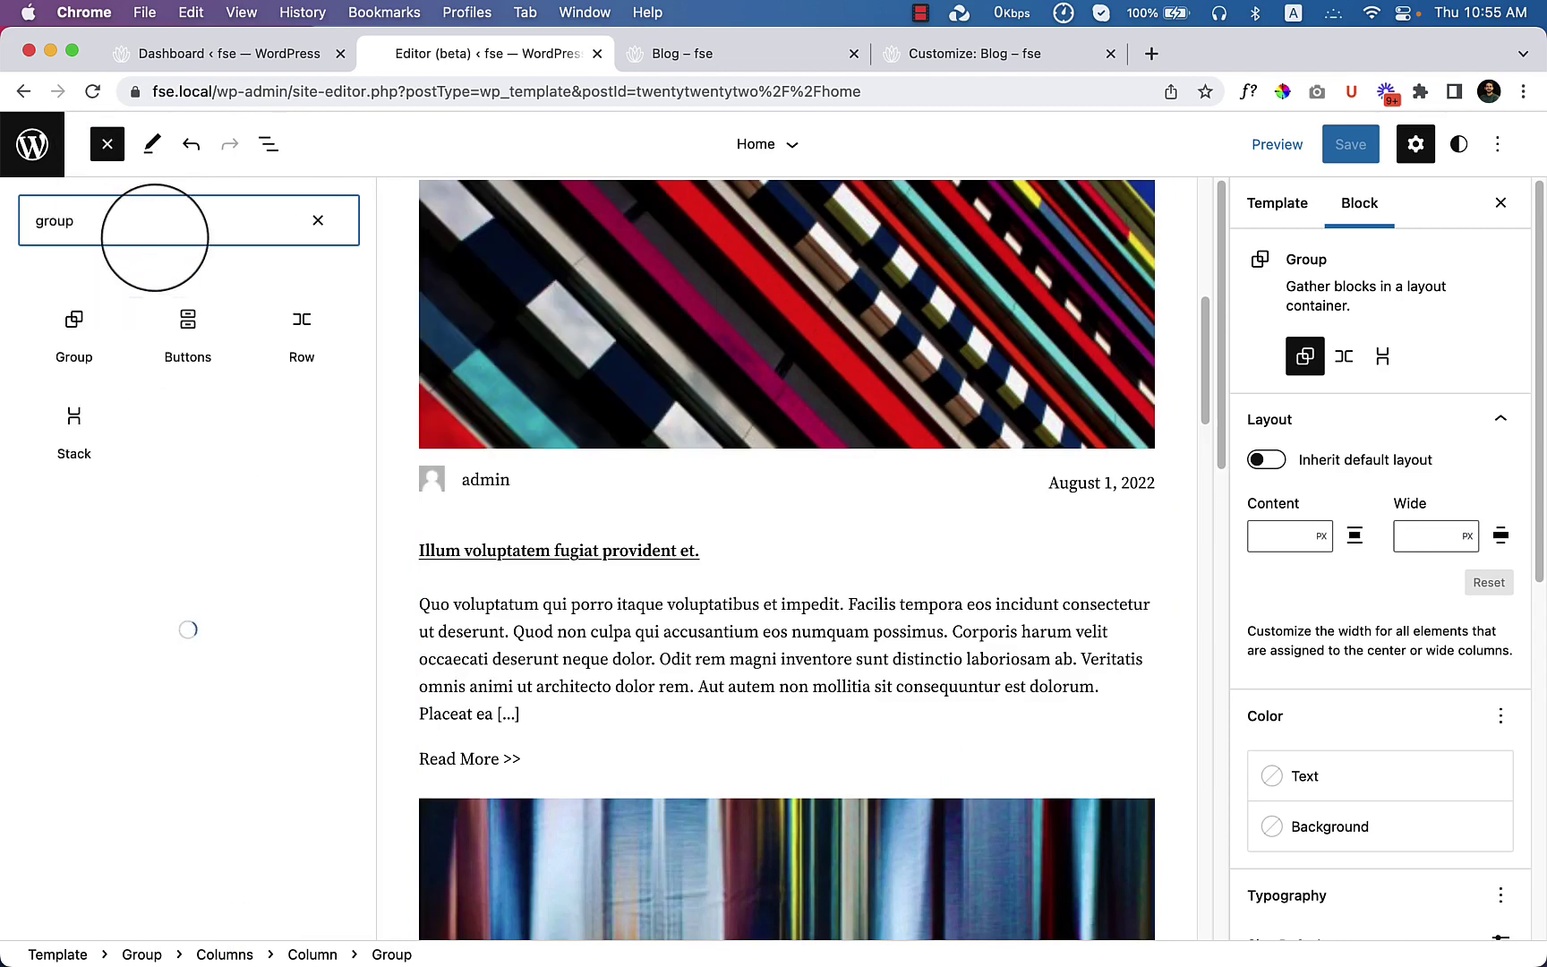
pyautogui.moveTo(82, 313)
pyautogui.press('super+minus')
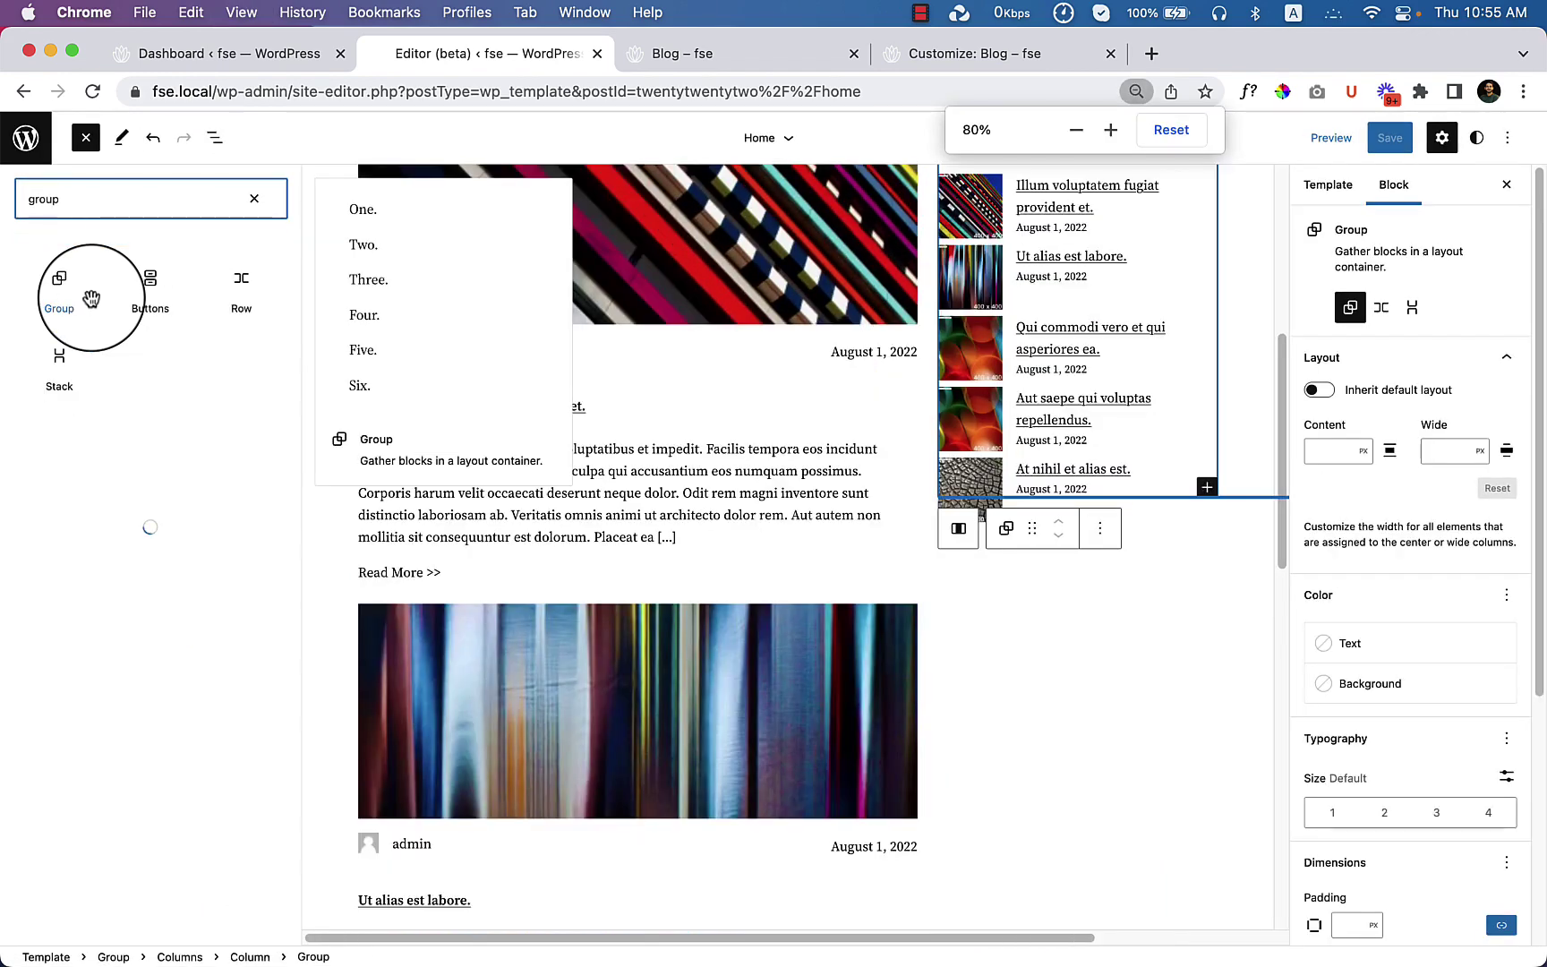
pyautogui.moveTo(82, 309); pyautogui.dragTo(1043, 524)
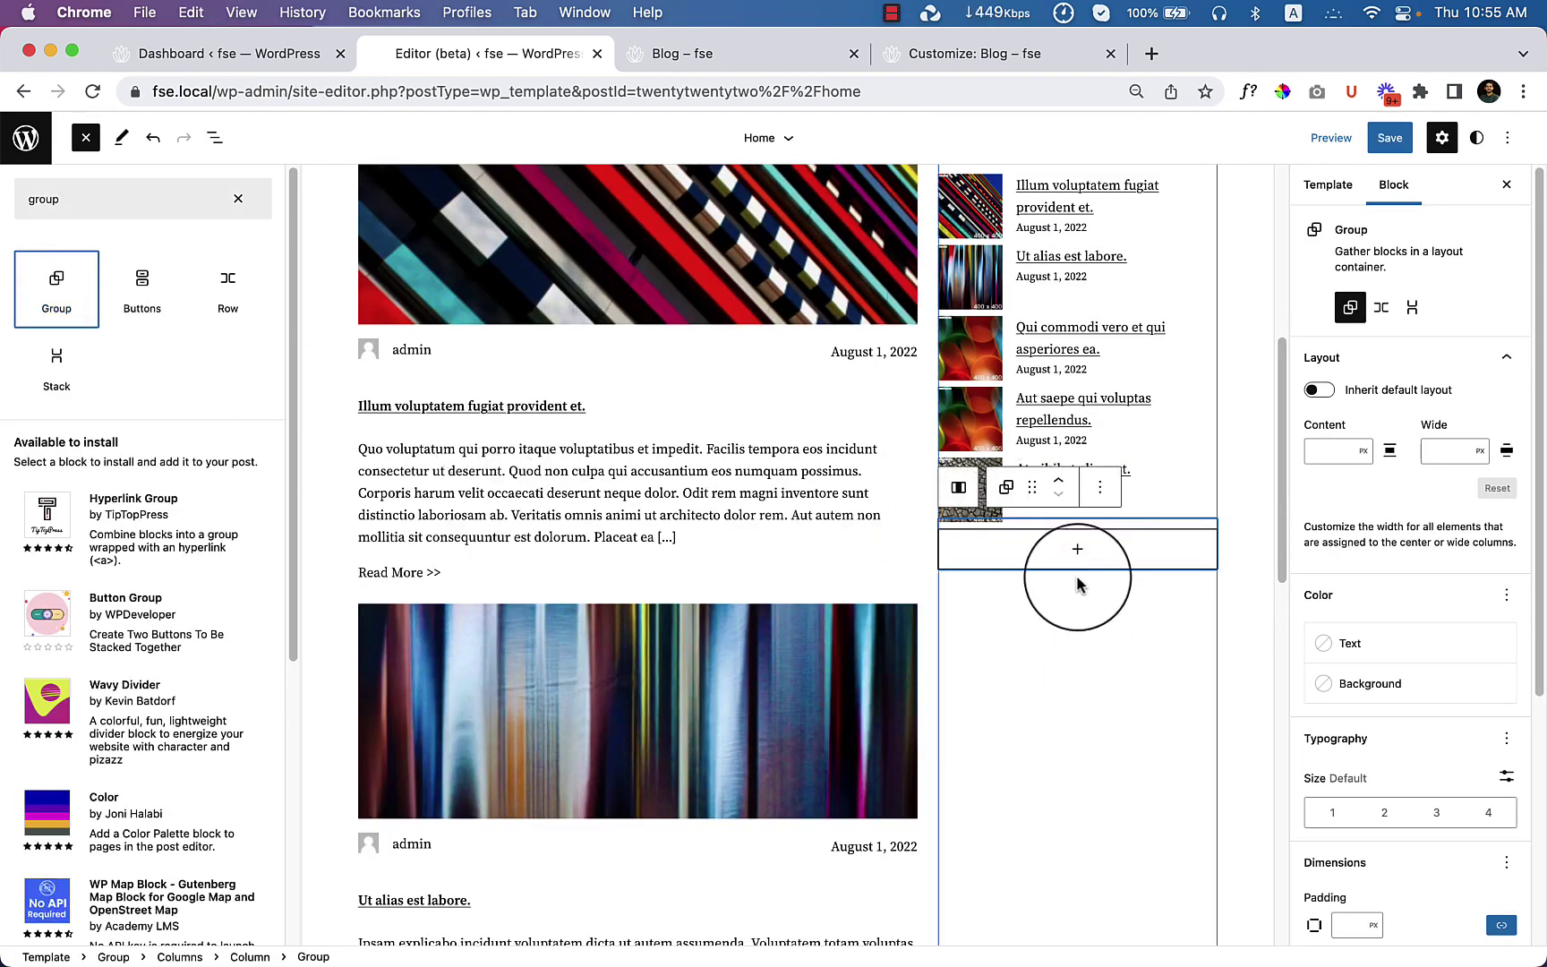
pyautogui.click(1076, 548)
# Step: Browse the full block library's Patterns tab for content to put in the new group
pyautogui.click(926, 550)
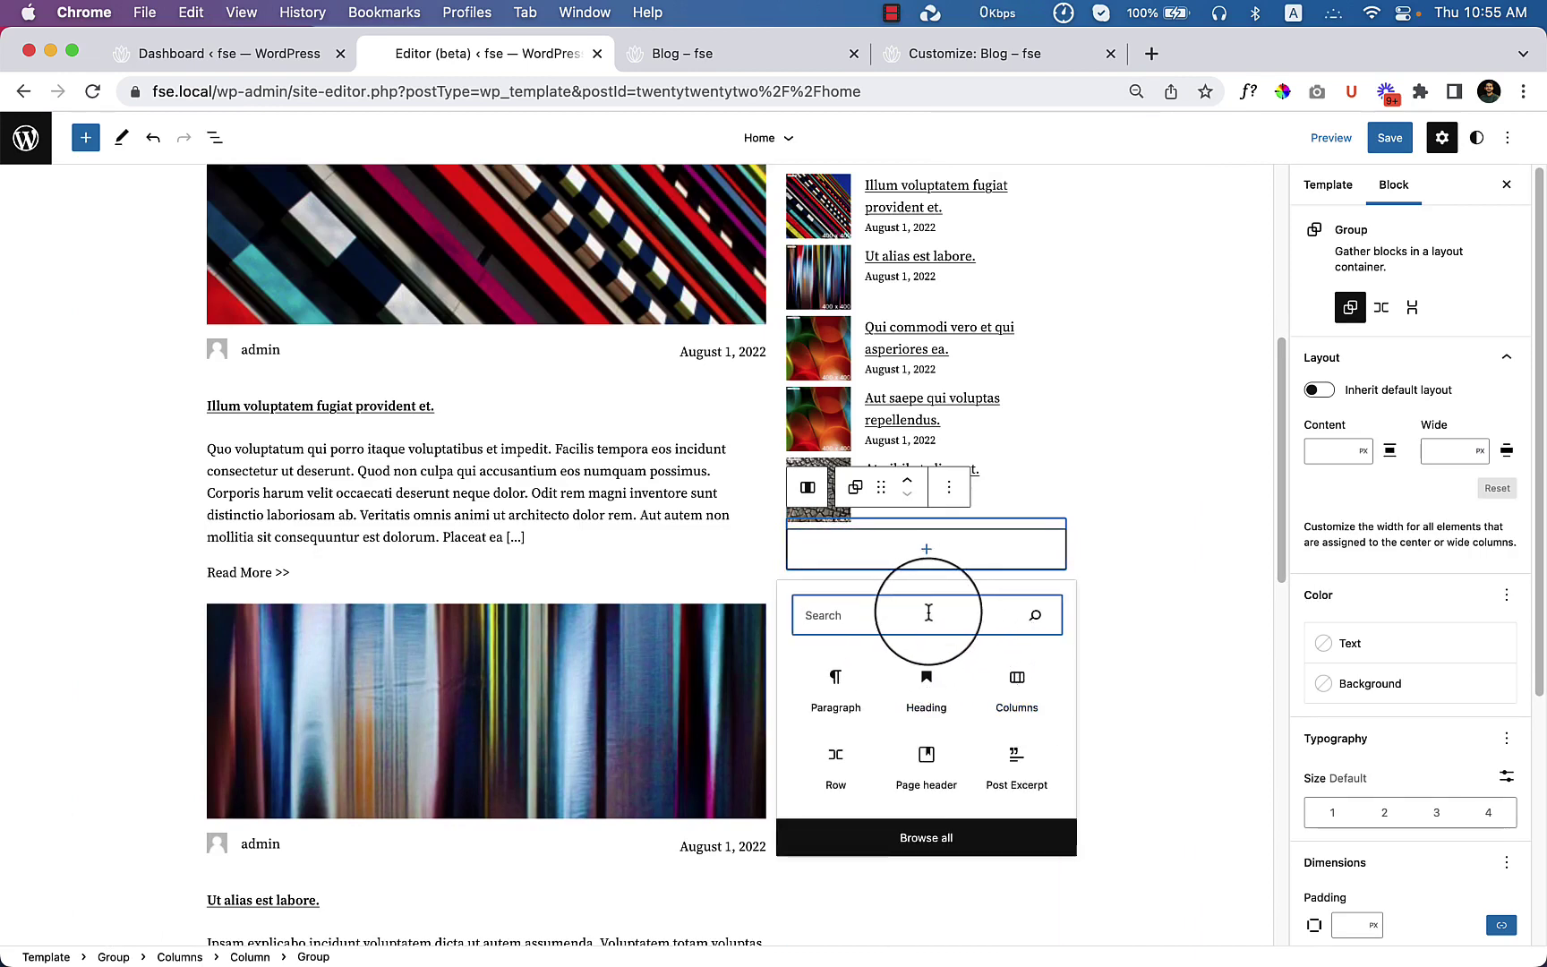
pyautogui.click(936, 821)
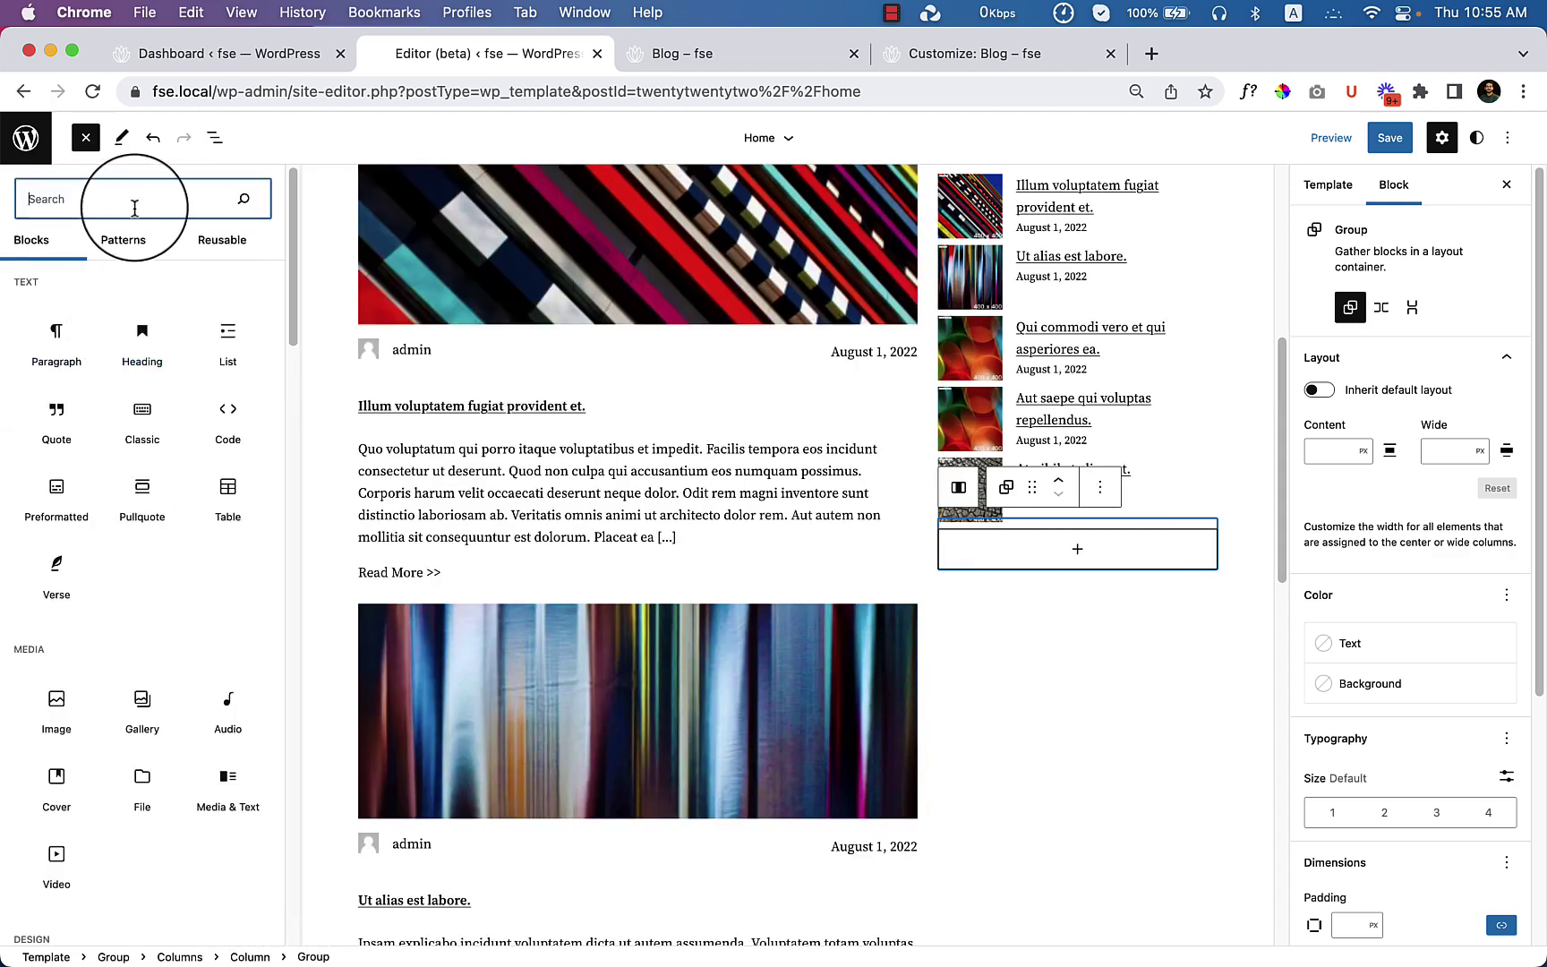
pyautogui.click(137, 242)
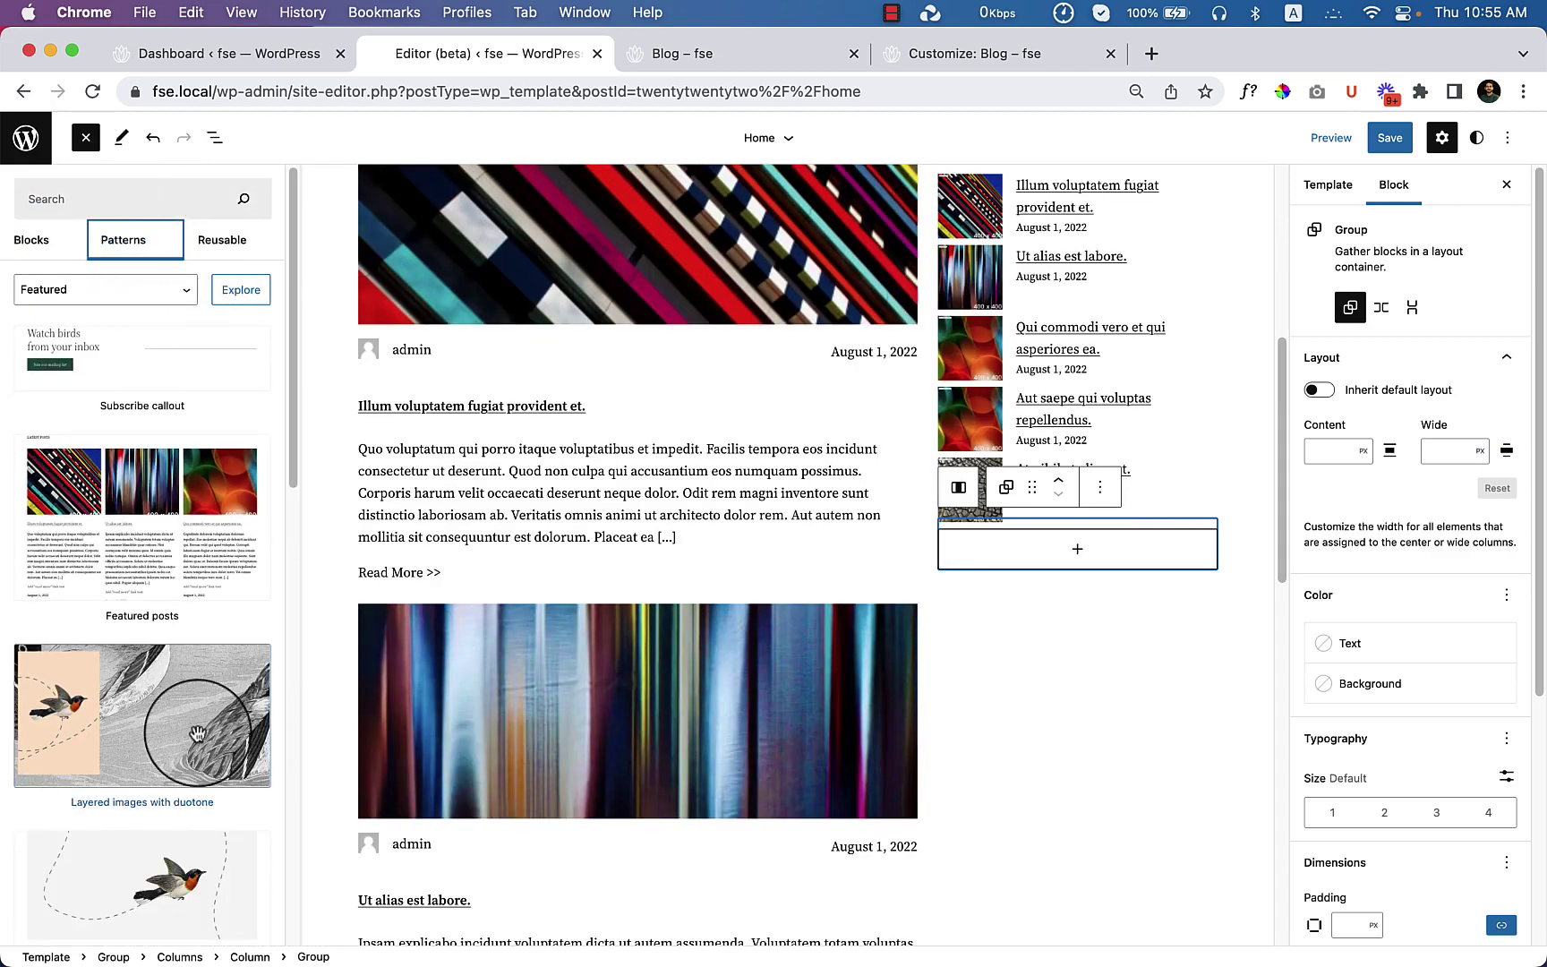
pyautogui.scroll(-5, 197, 734)
pyautogui.scroll(-7, 197, 734)
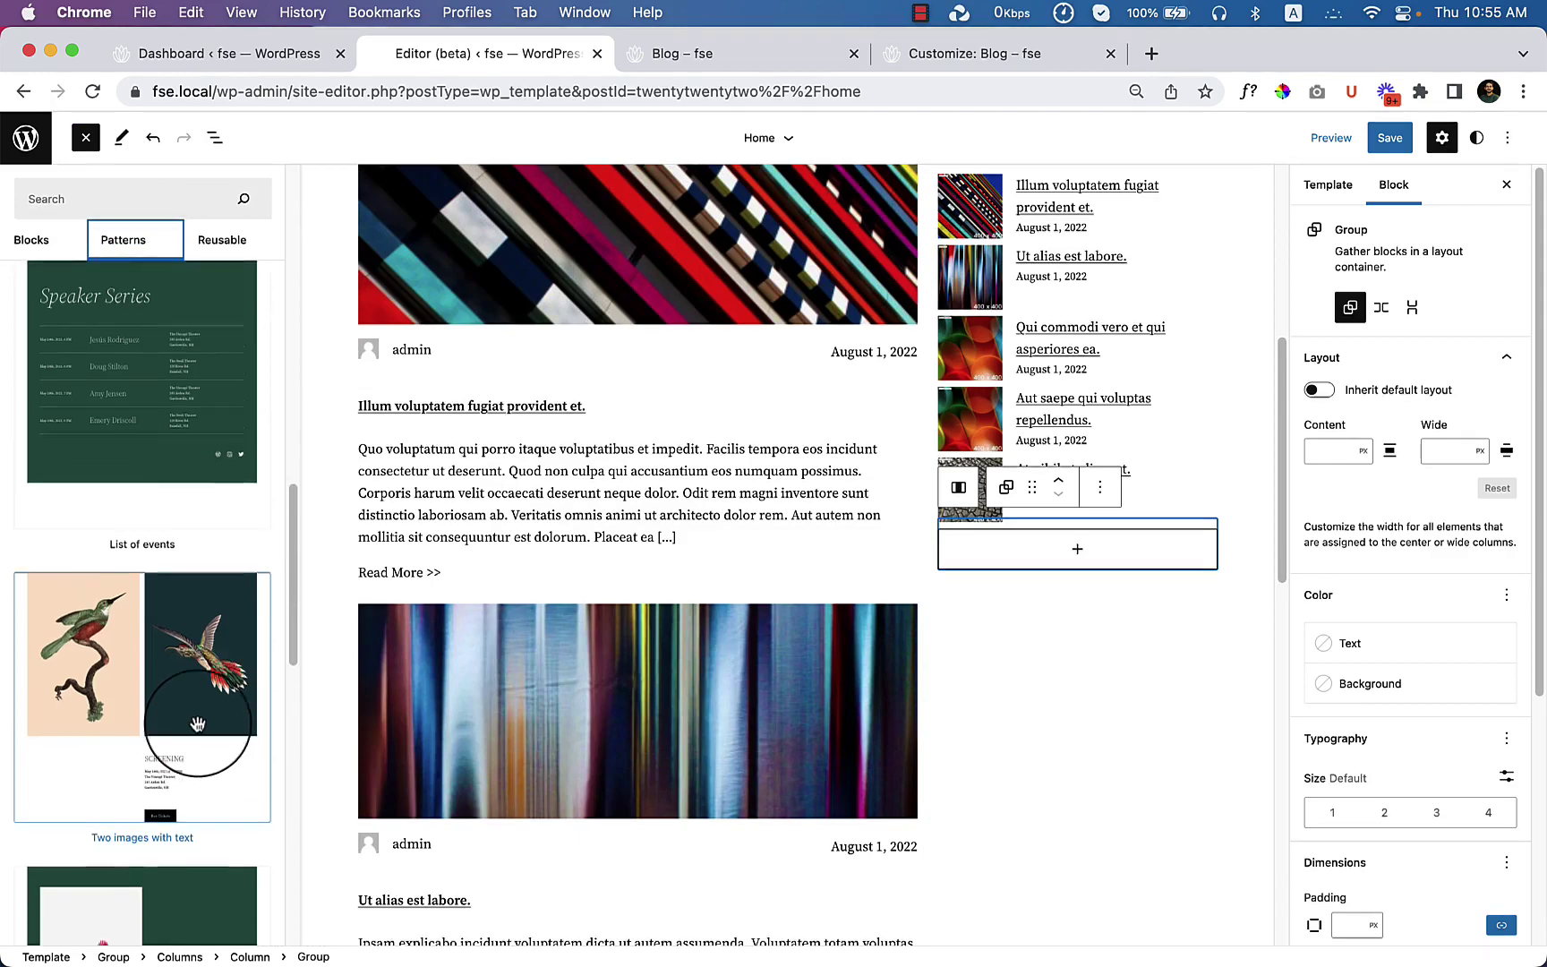
# Step: Drop an Image block from the Blocks tab into the empty sidebar group
pyautogui.scroll(-10, 197, 725)
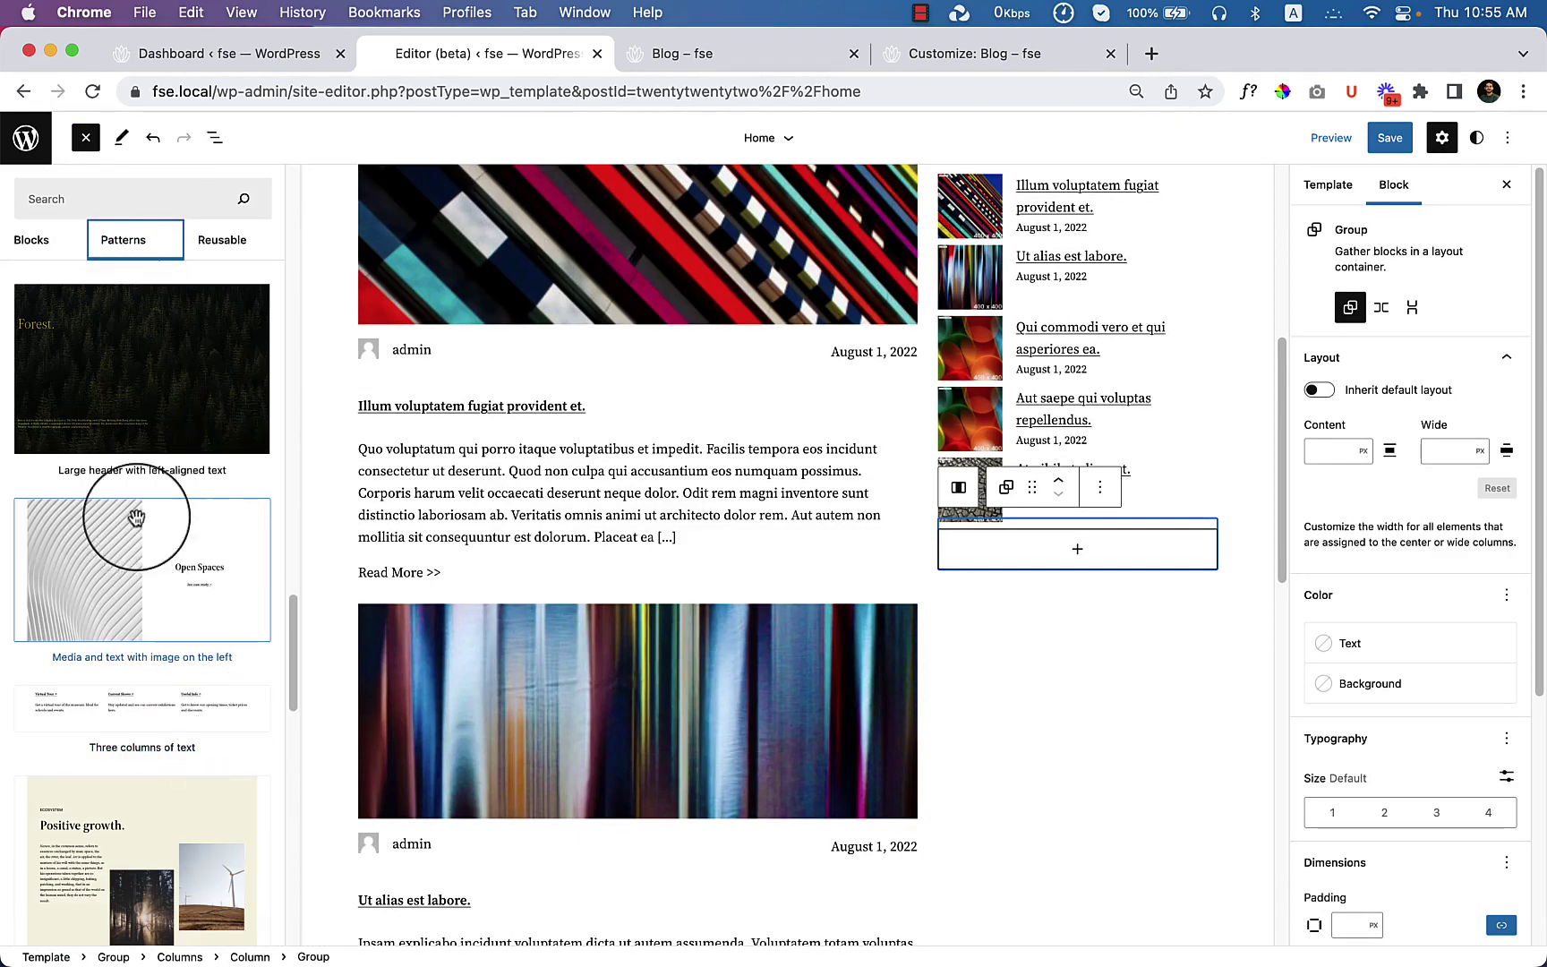
pyautogui.click(40, 255)
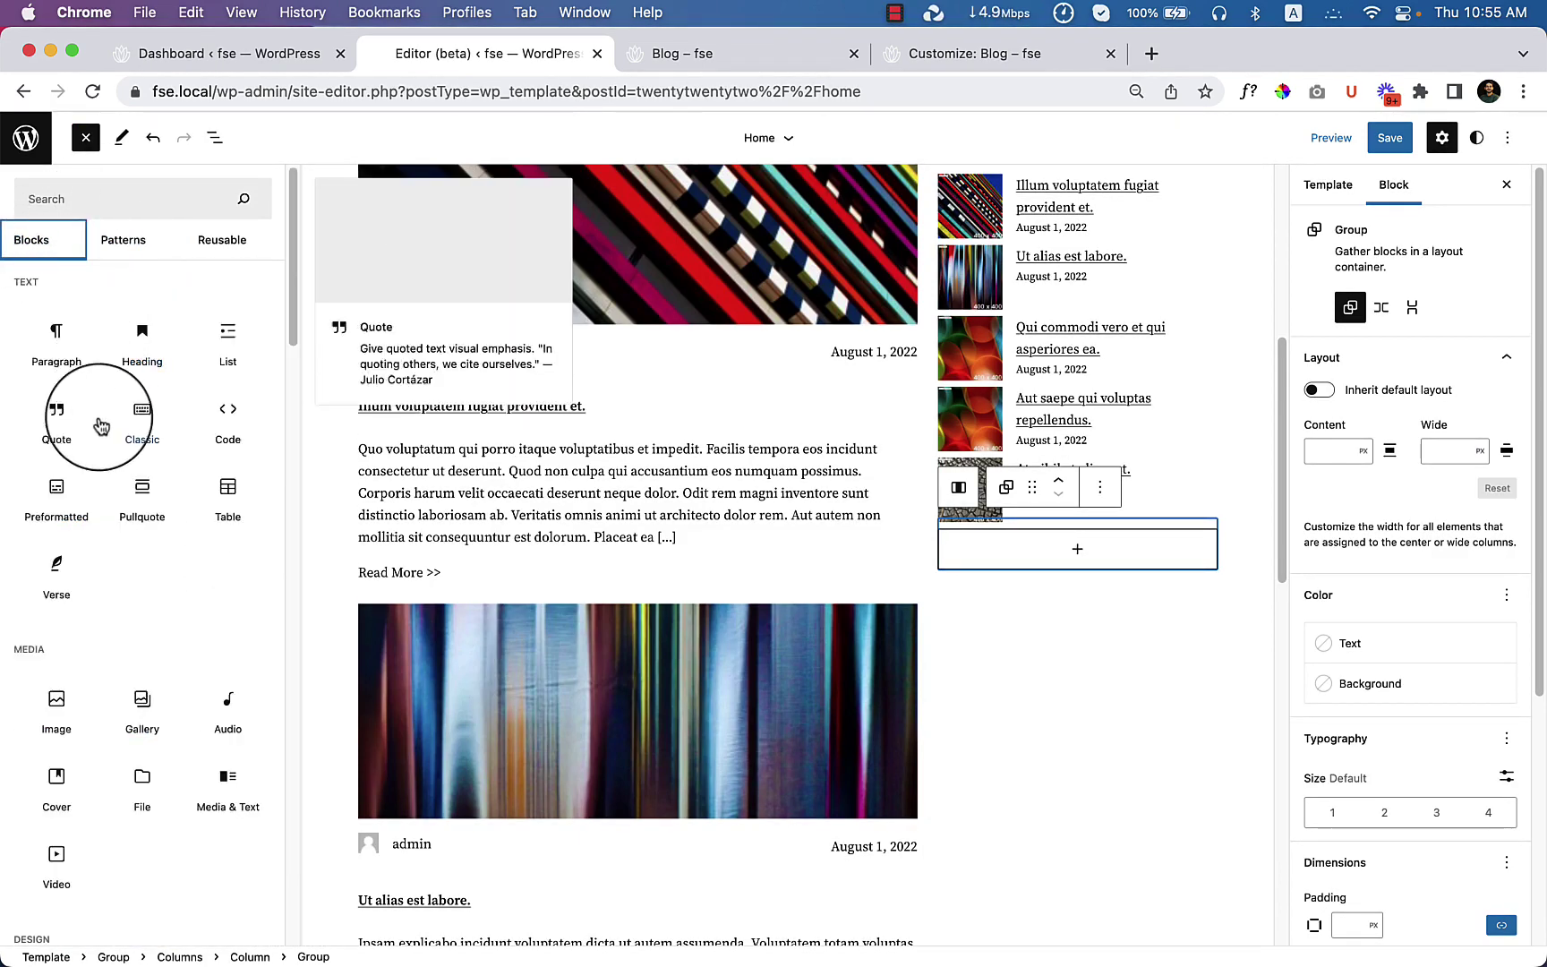
pyautogui.moveTo(56, 707); pyautogui.dragTo(1083, 554)
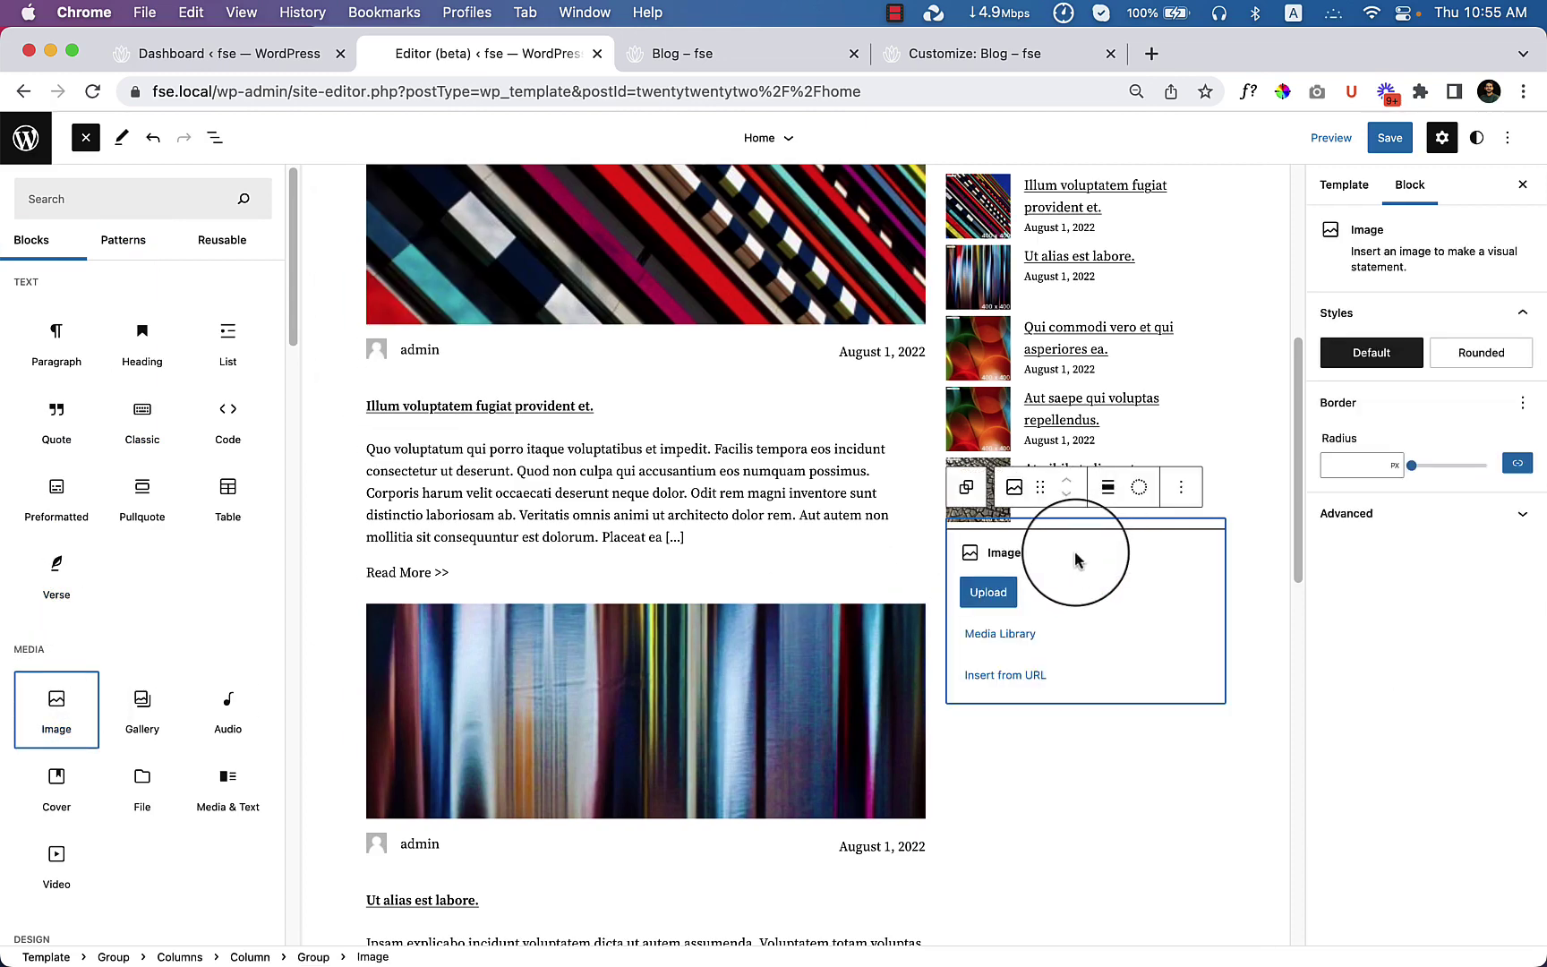
# Step: Fill the Image block with the two-women cucumber-slice photo from the Media Library
pyautogui.click(846, 633)
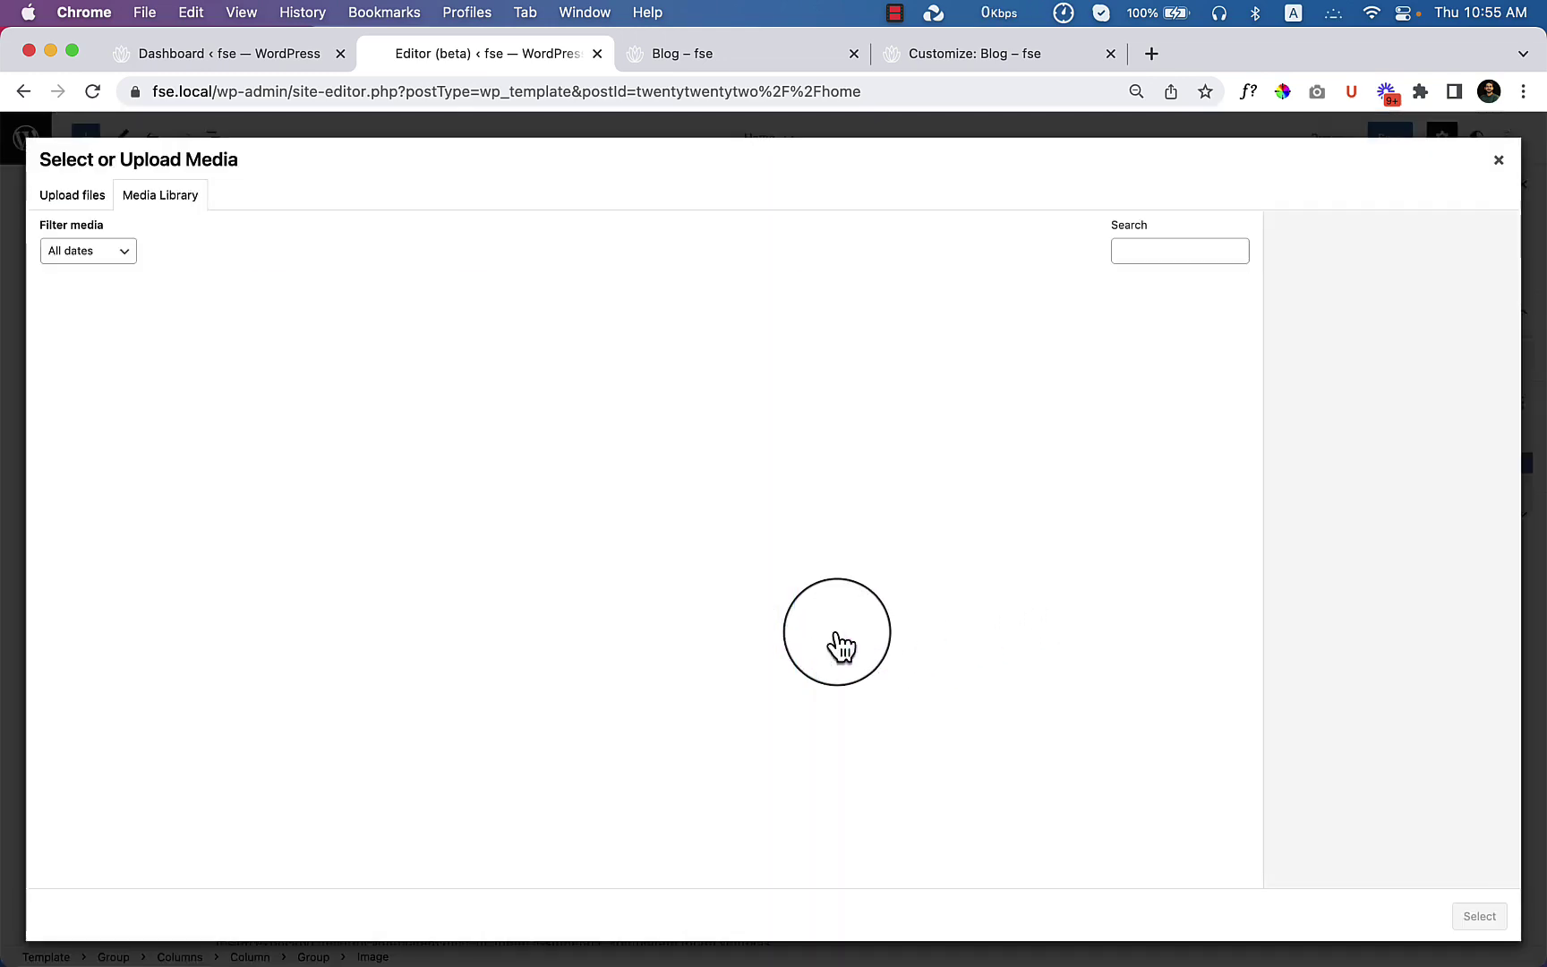
pyautogui.scroll(-3, 936, 659)
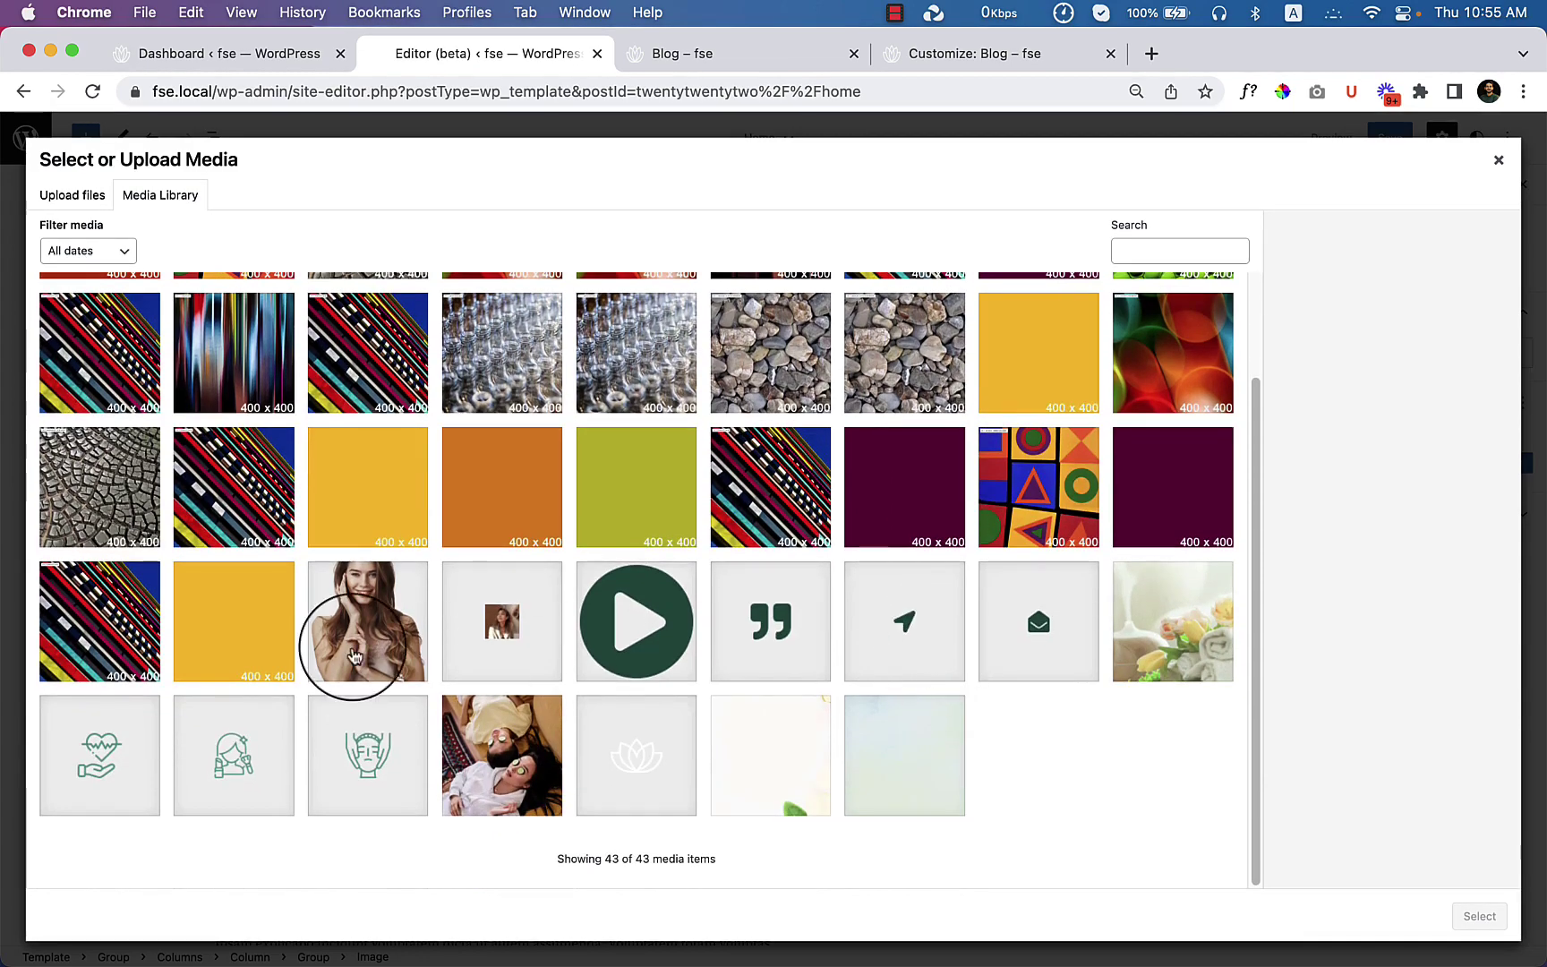
pyautogui.scroll(3, 446, 678)
pyautogui.click(534, 865)
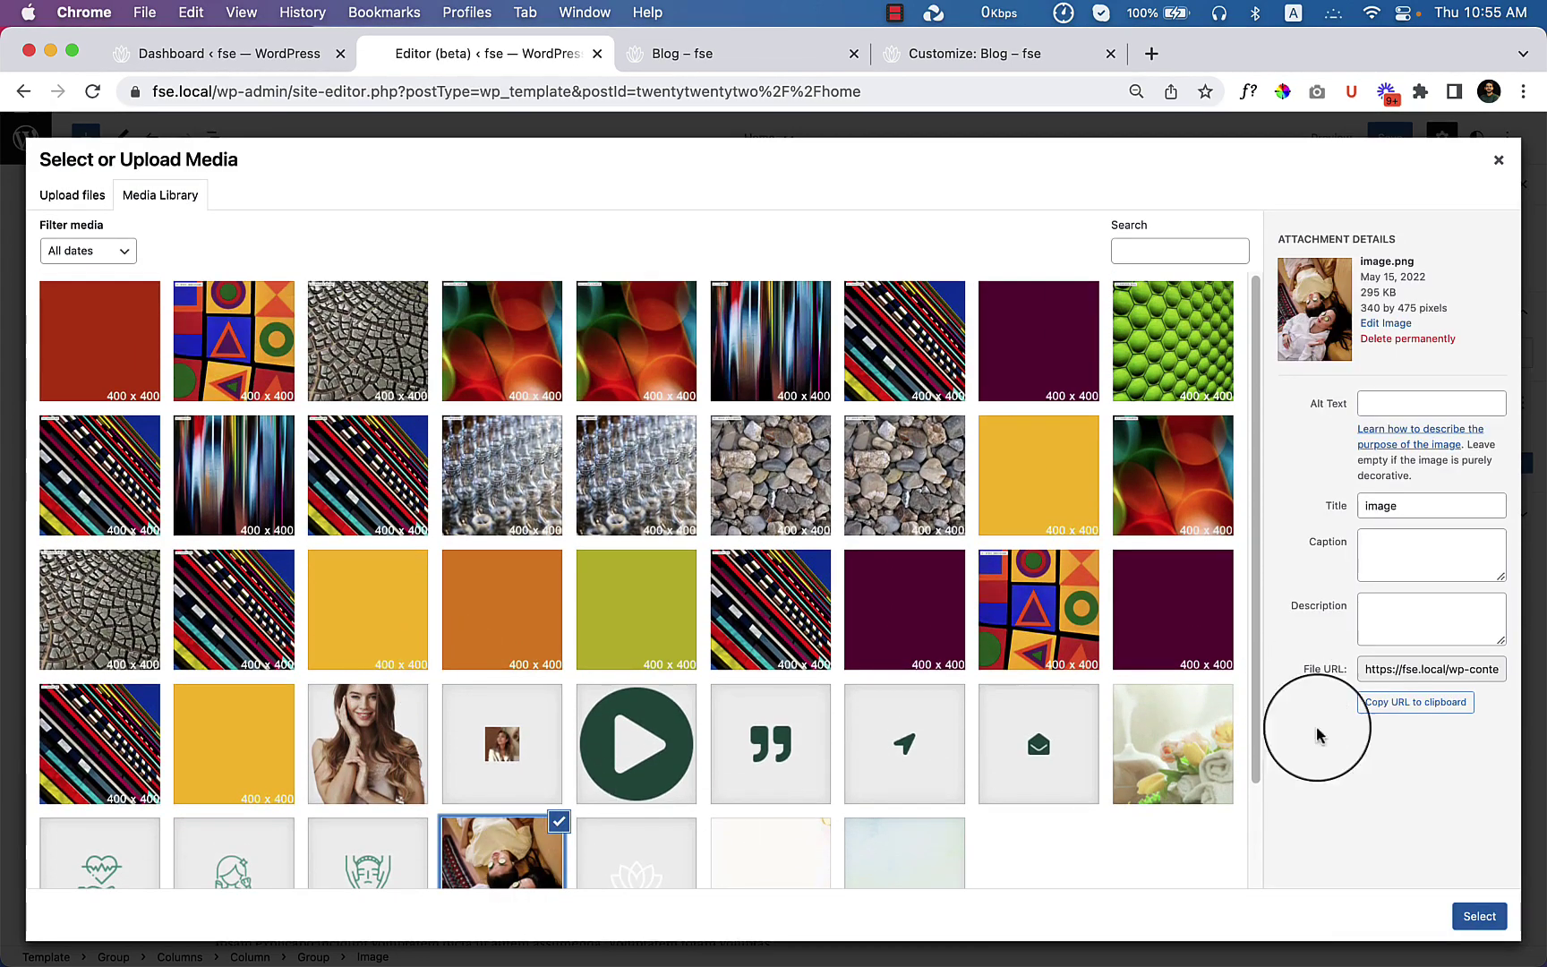
pyautogui.click(1479, 916)
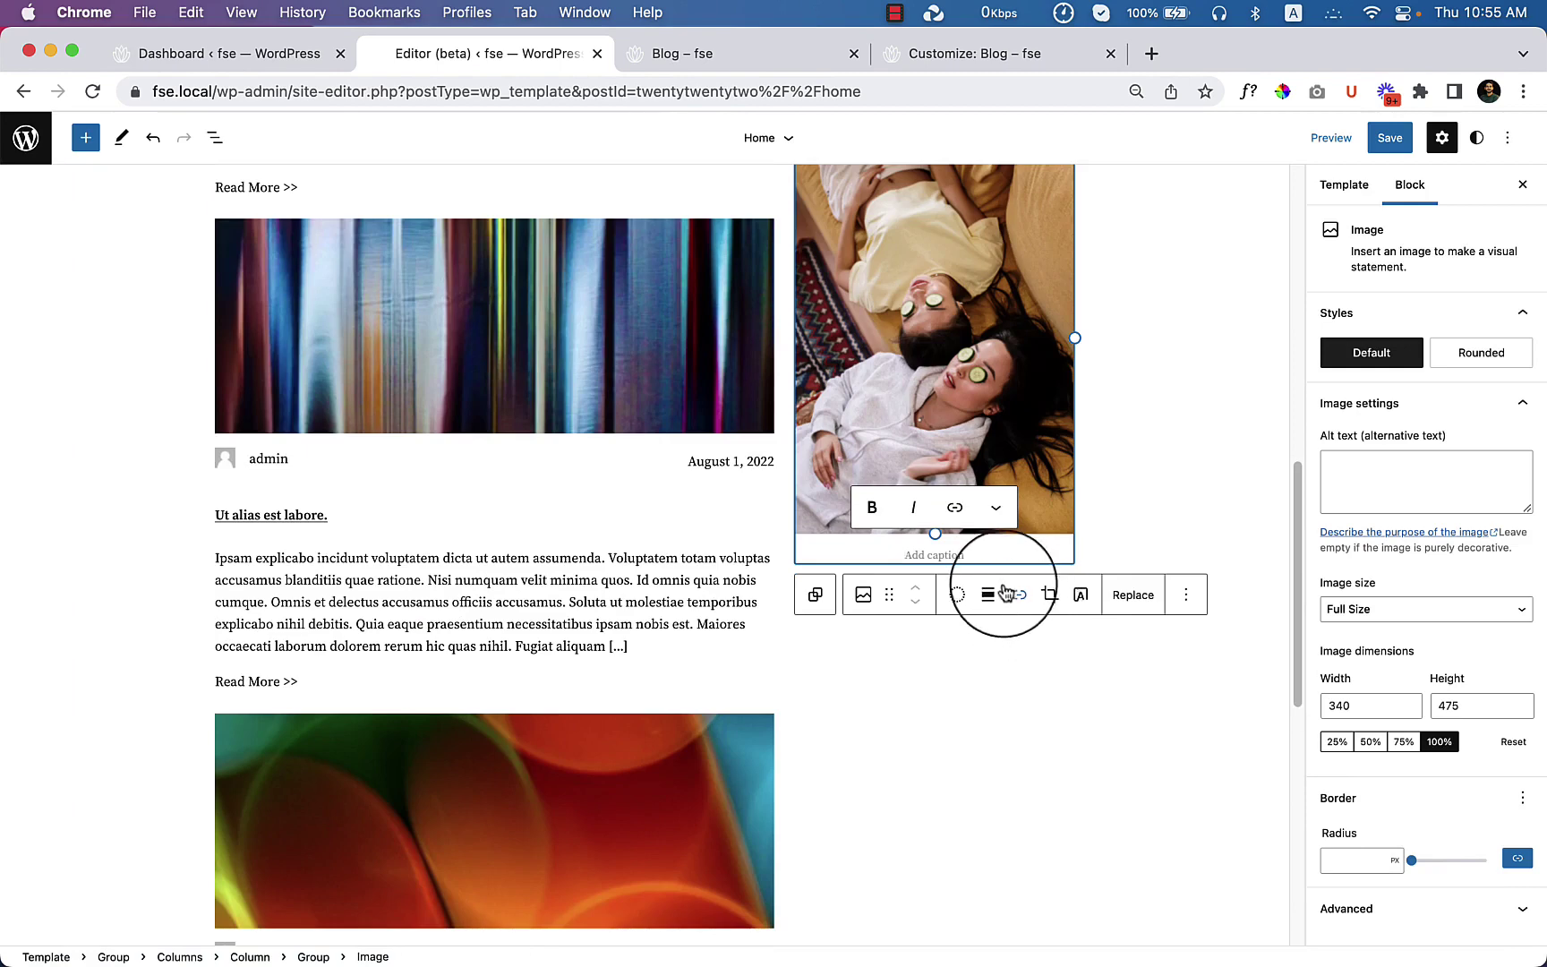
pyautogui.scroll(6, 985, 345)
# Step: Save the Home template and reload the live blog page
pyautogui.click(1389, 137)
pyautogui.click(1371, 138)
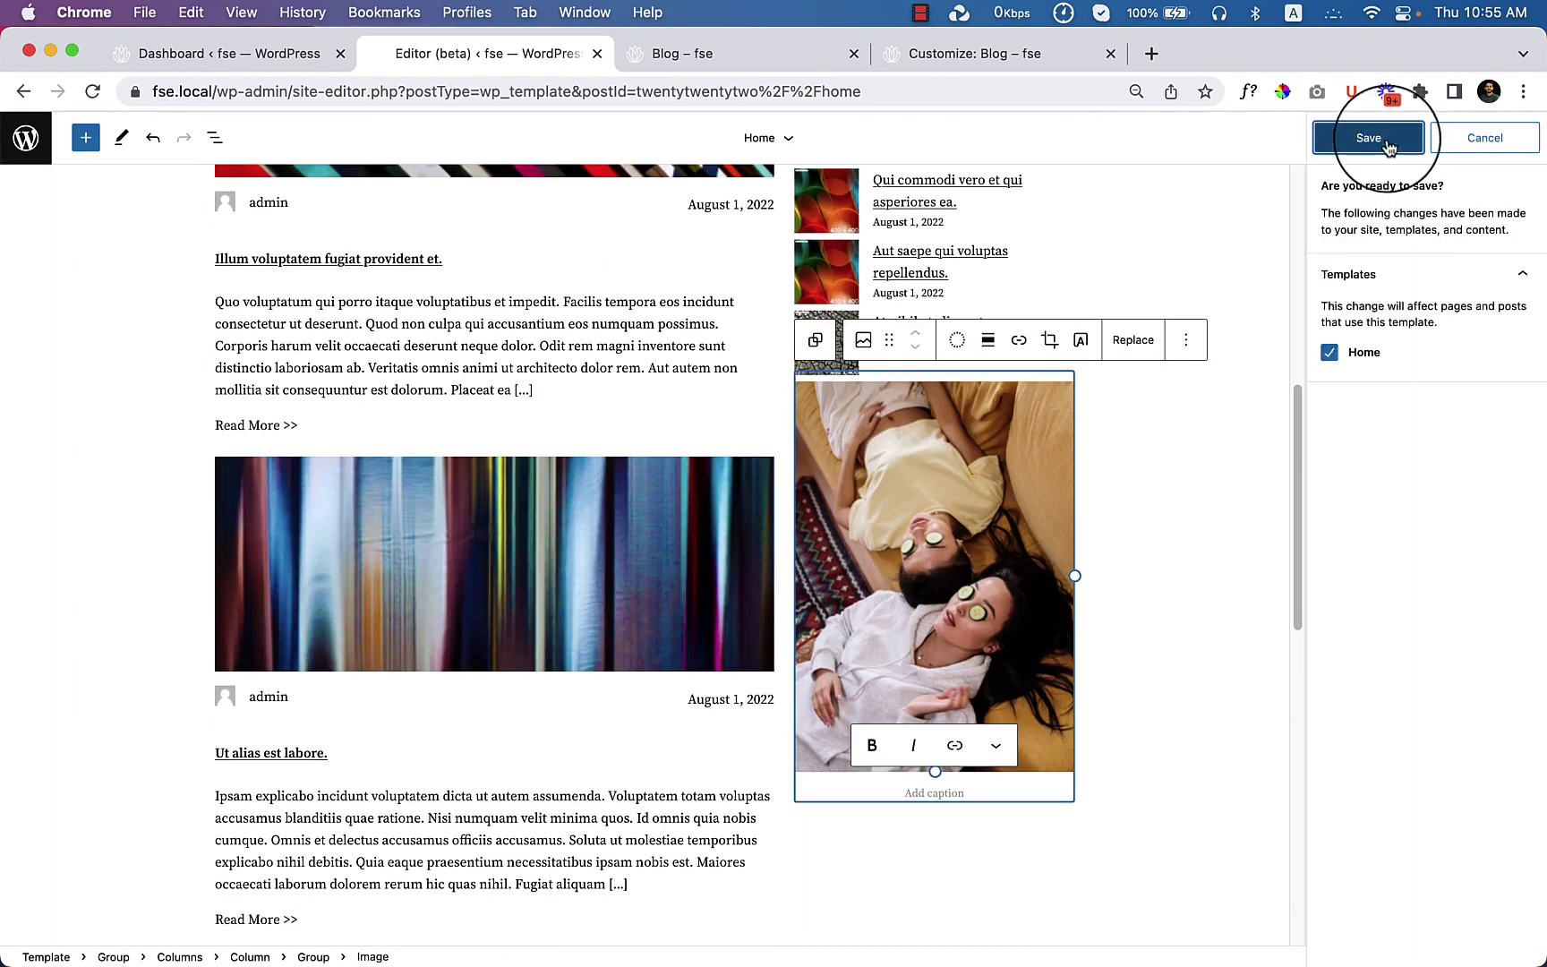
pyautogui.click(729, 53)
pyautogui.rightClick(740, 307)
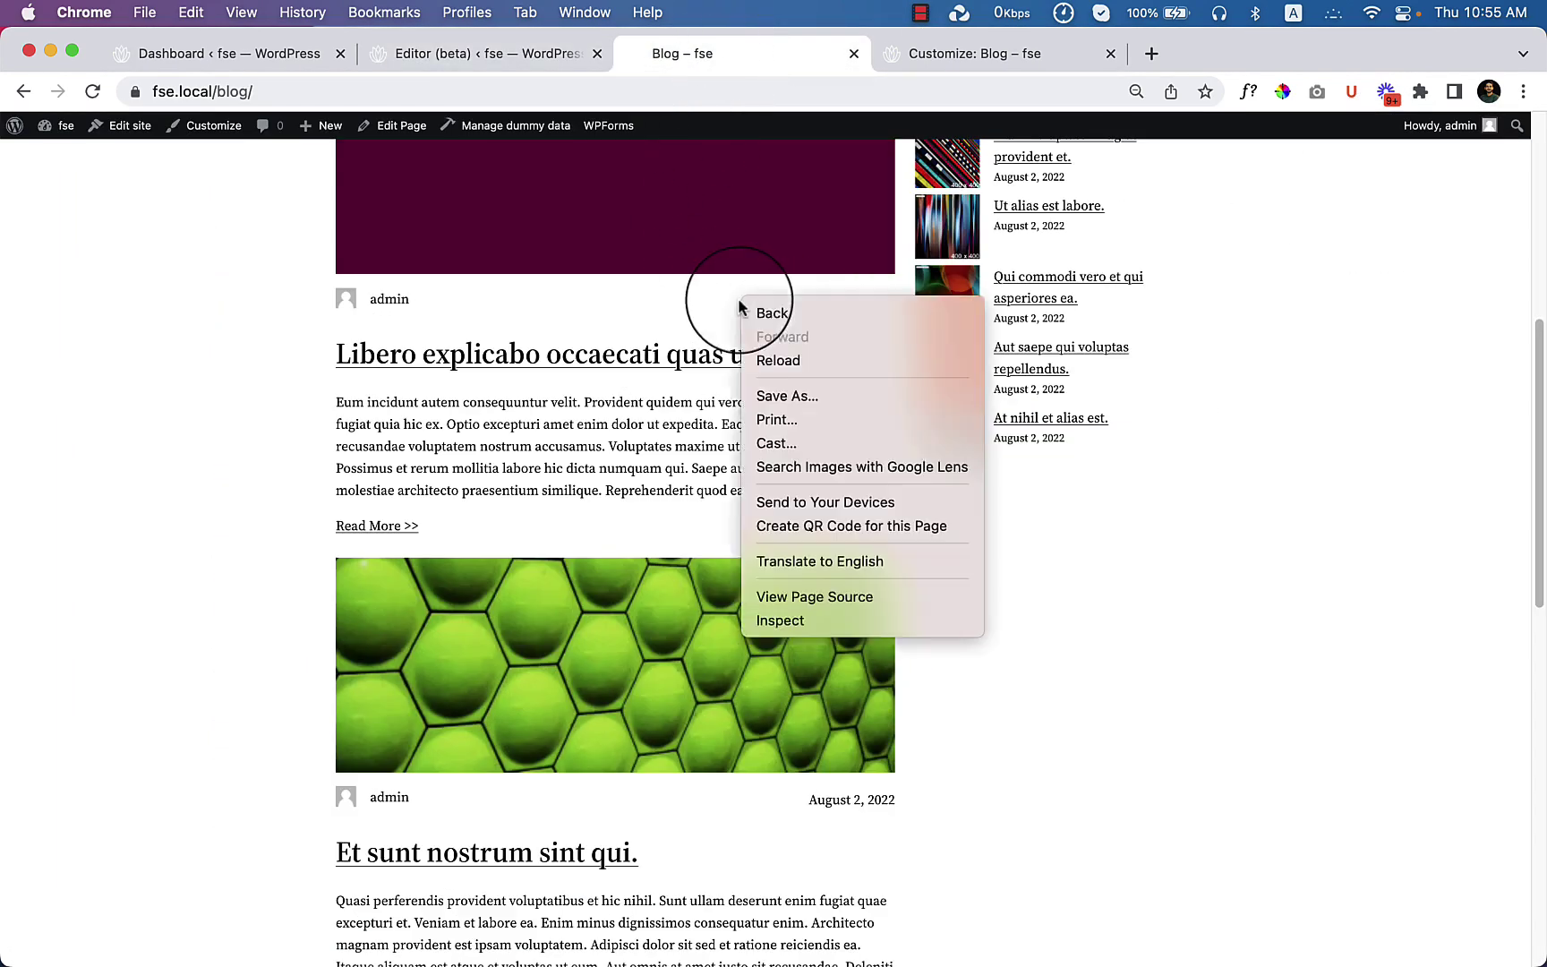
pyautogui.click(782, 362)
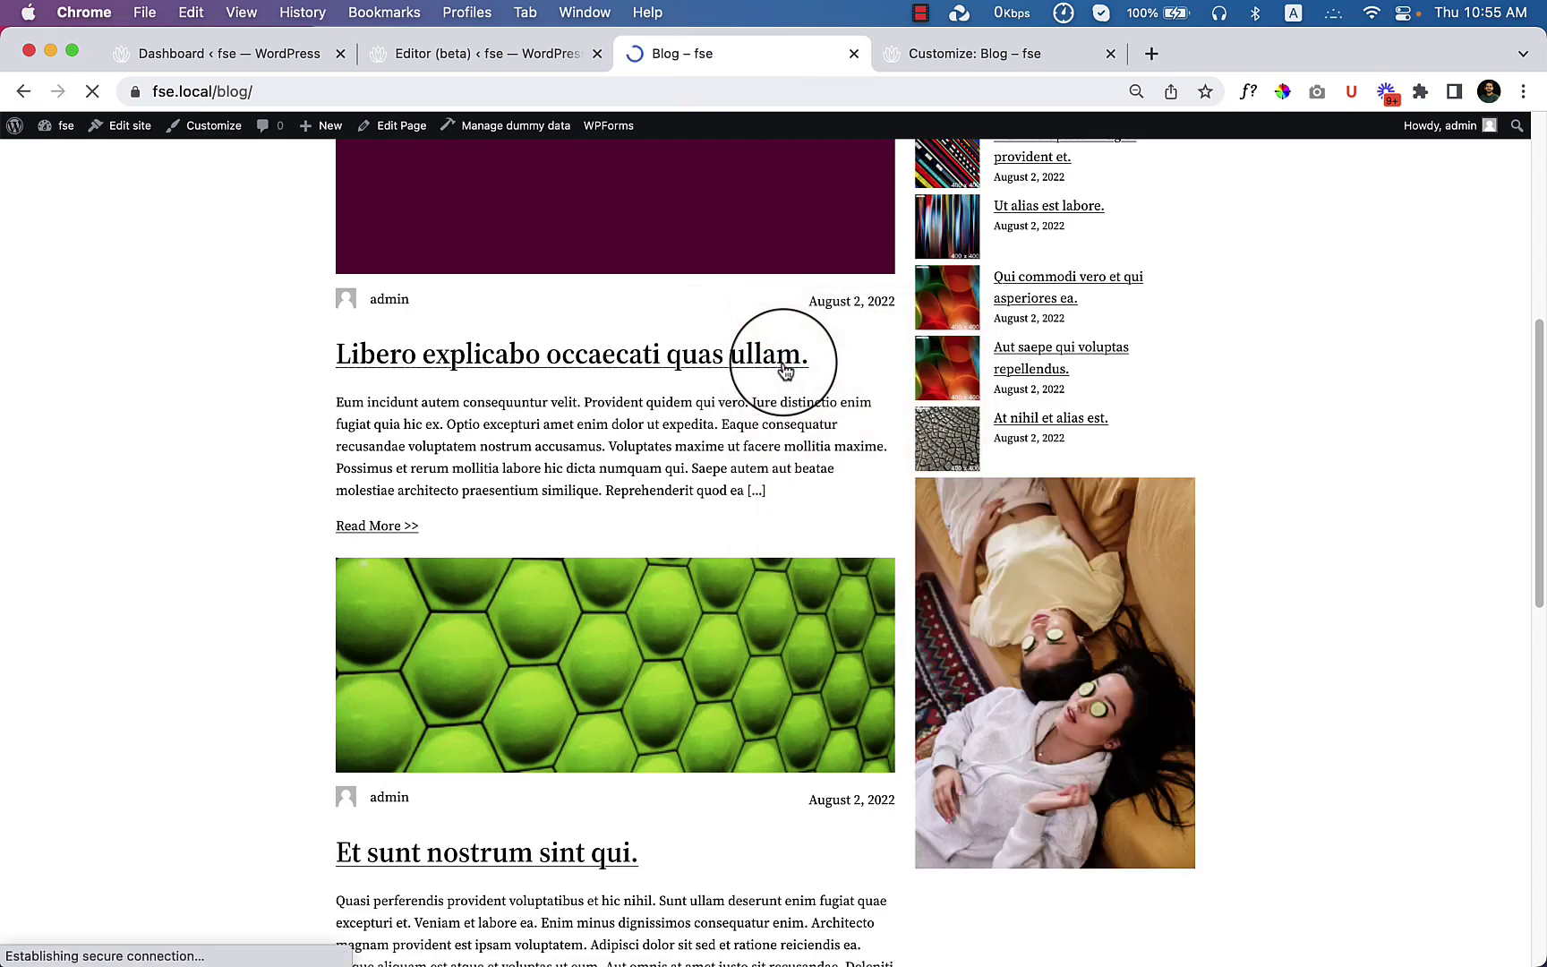
# Step: Confirm the photo appears beneath the Recent Post list, then return to the site editor
pyautogui.scroll(-3, 1016, 601)
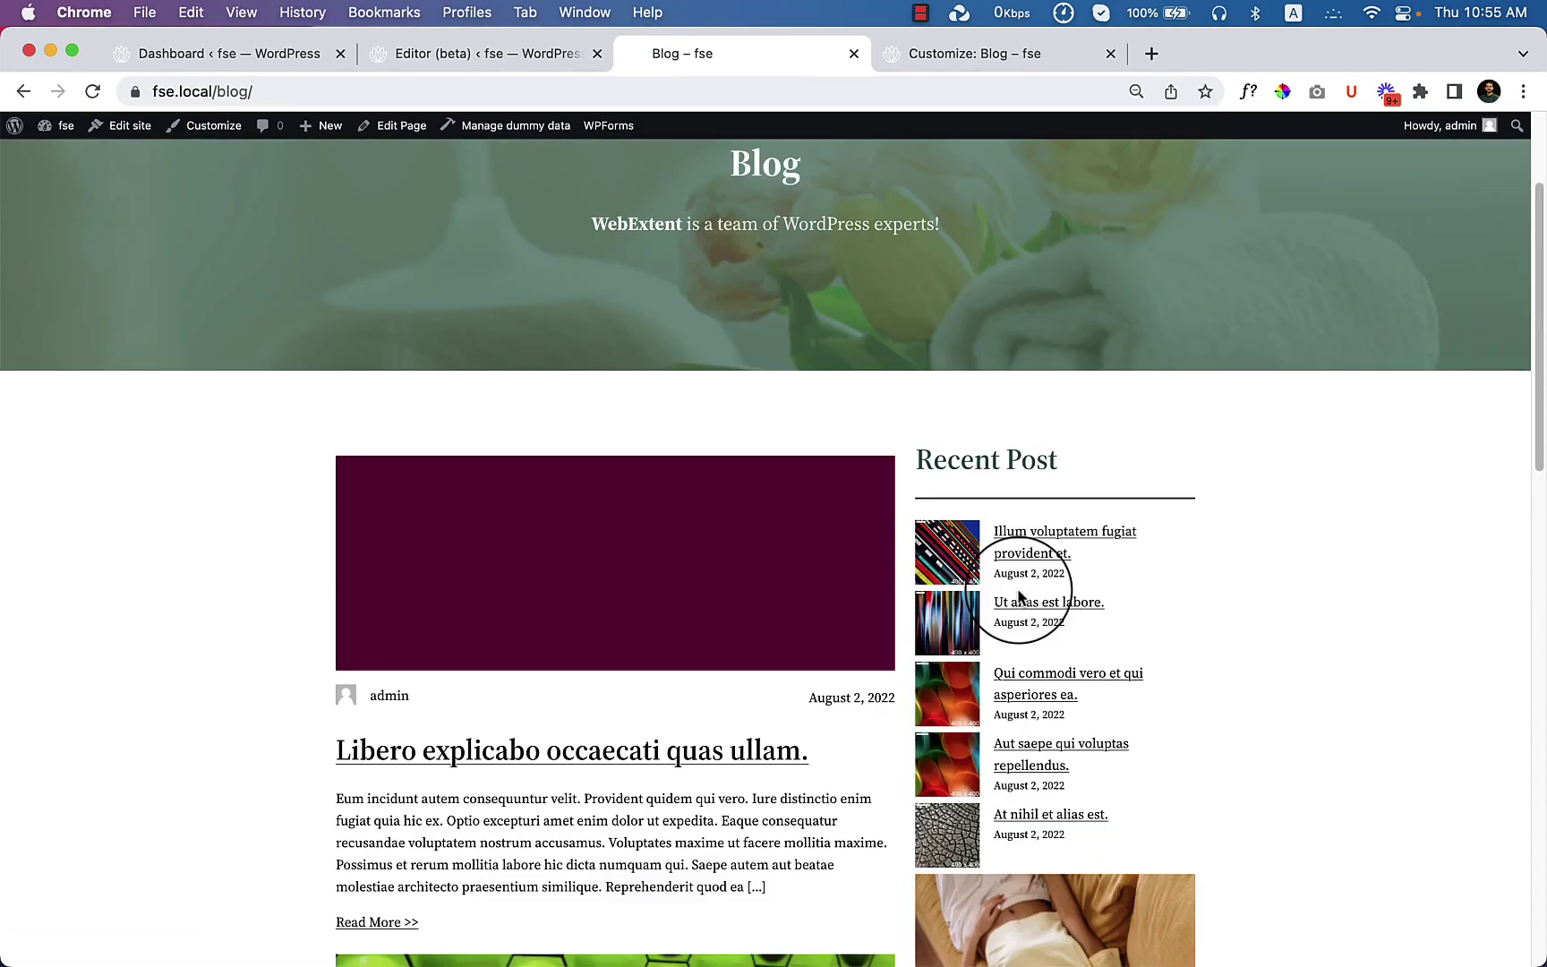
pyautogui.scroll(-5, 1019, 597)
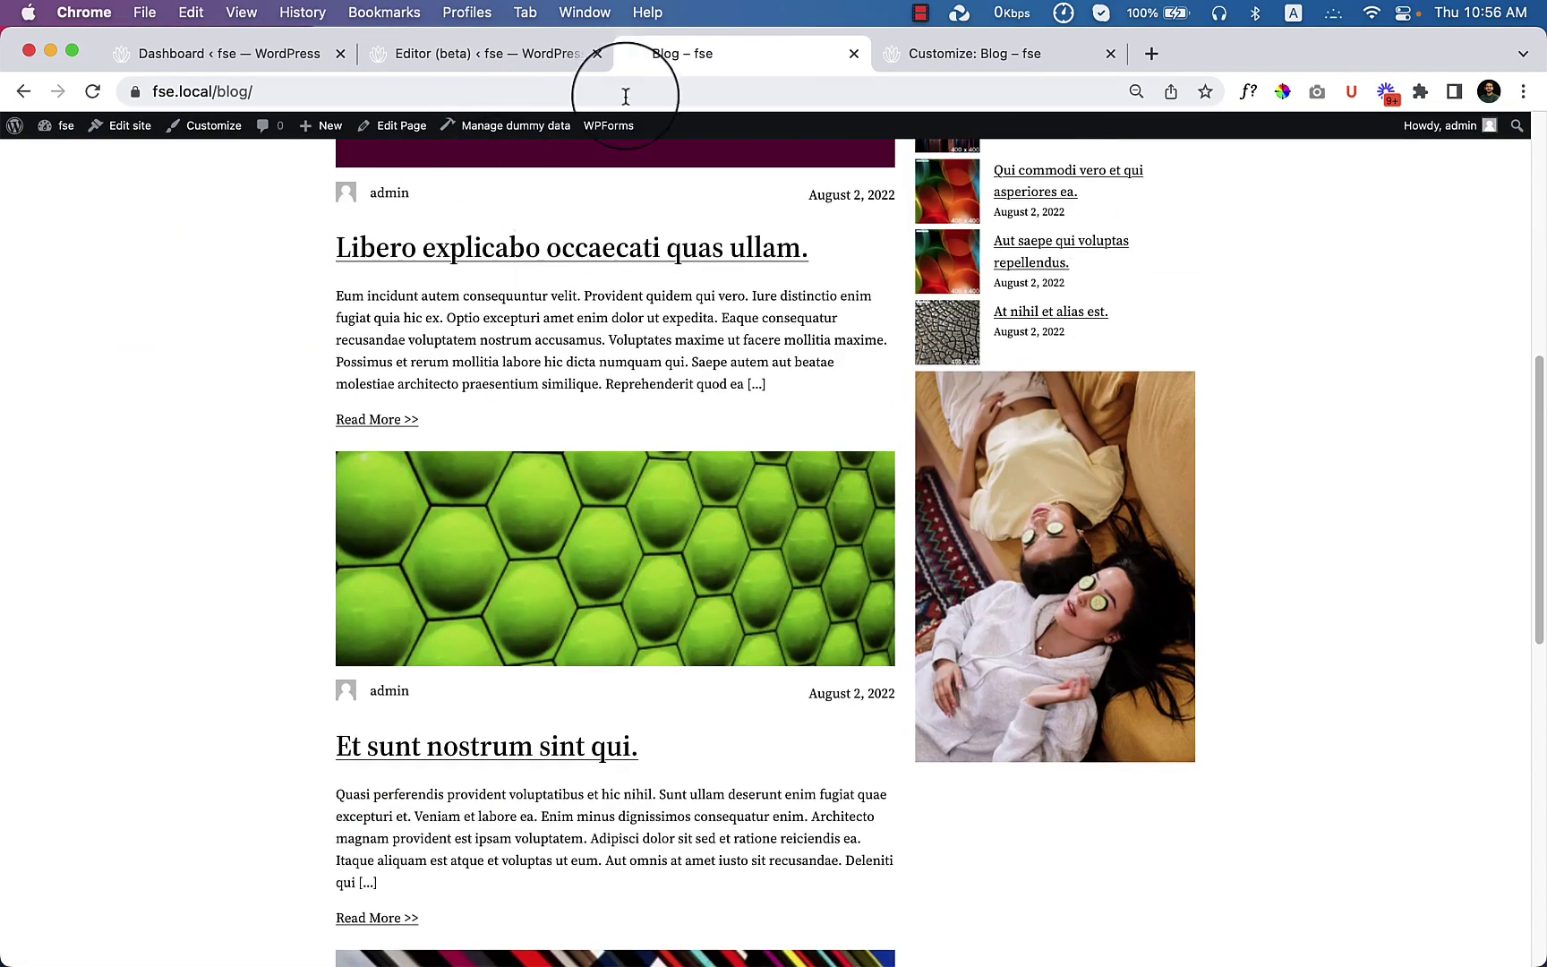
pyautogui.scroll(-5, 1191, 546)
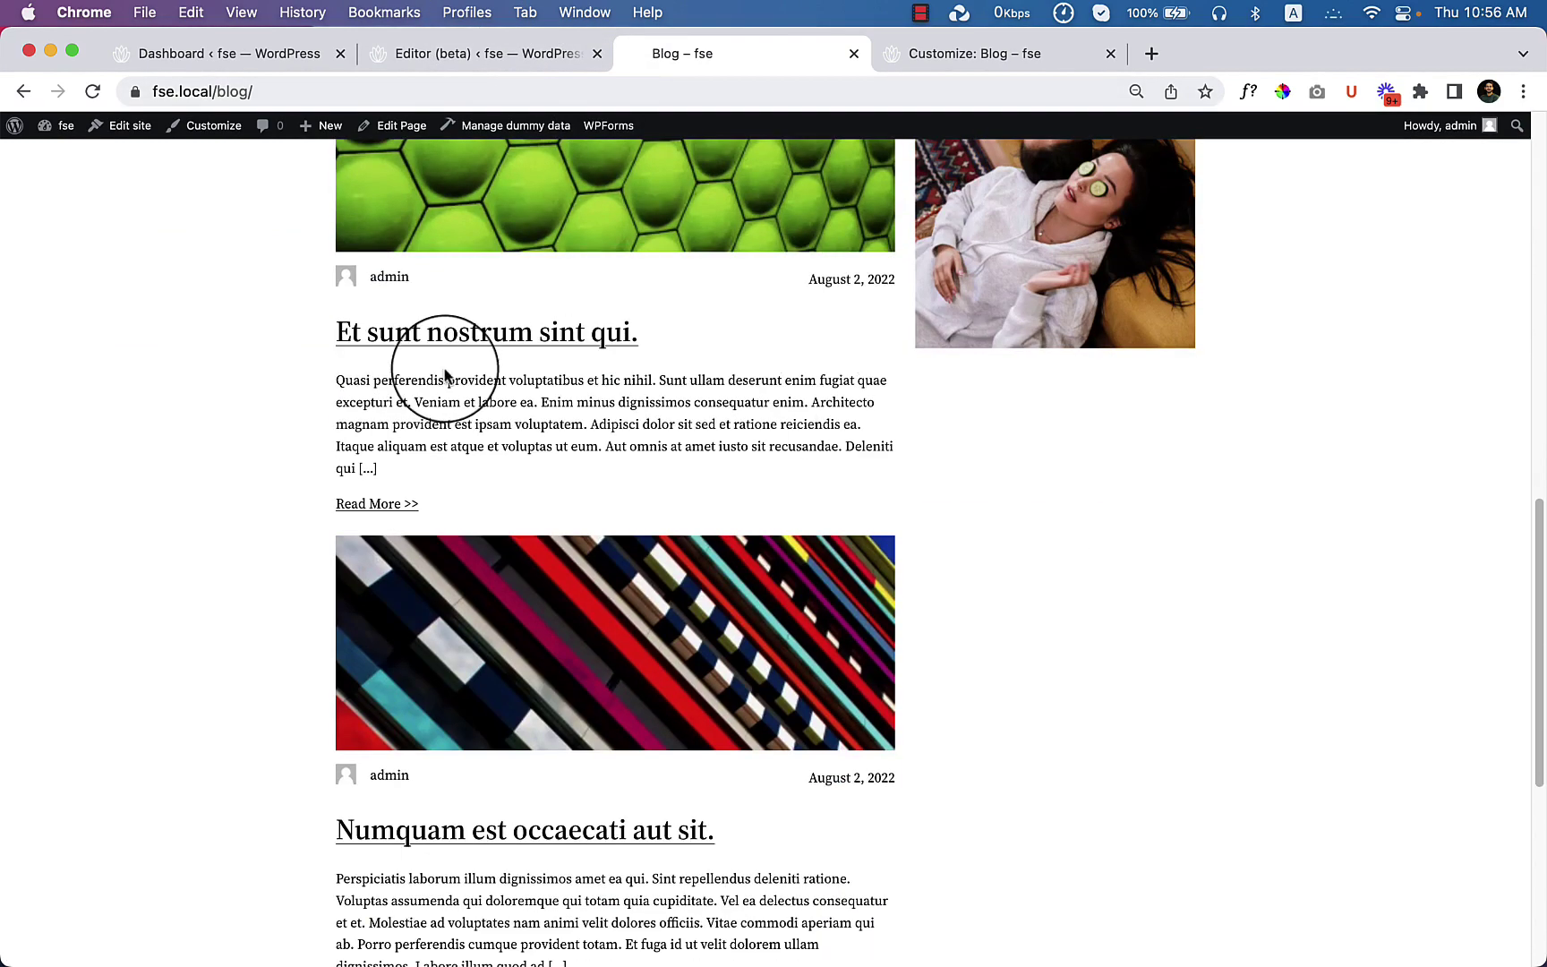
pyautogui.click(385, 52)
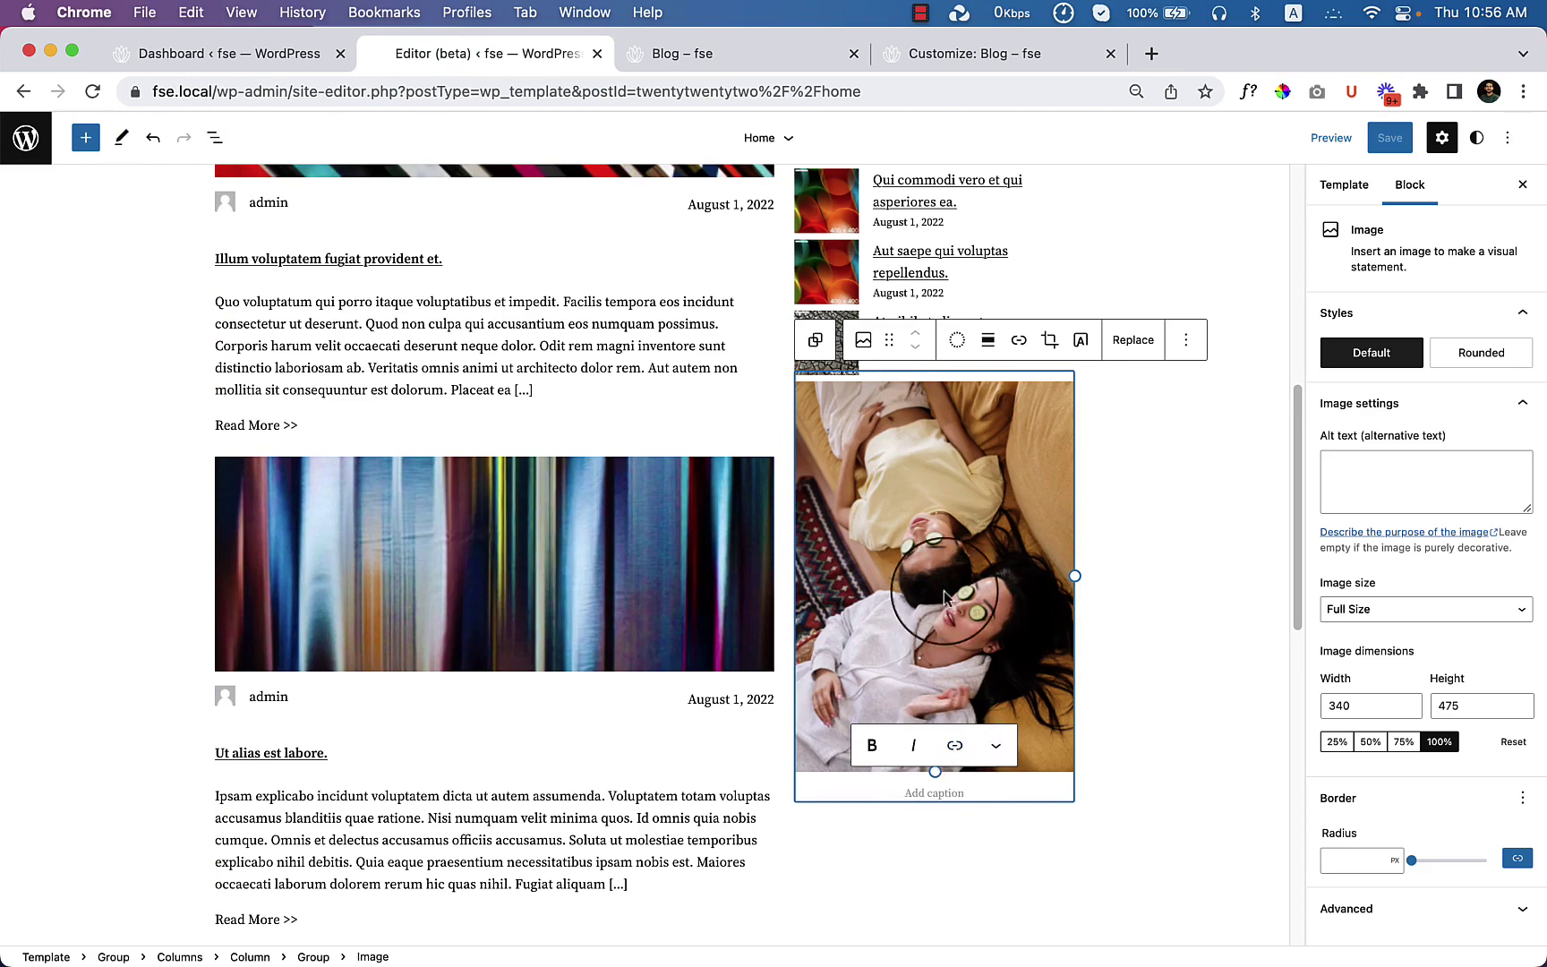
# Step: Select the Group that wraps the sidebar image in List View
pyautogui.scroll(2, 1005, 560)
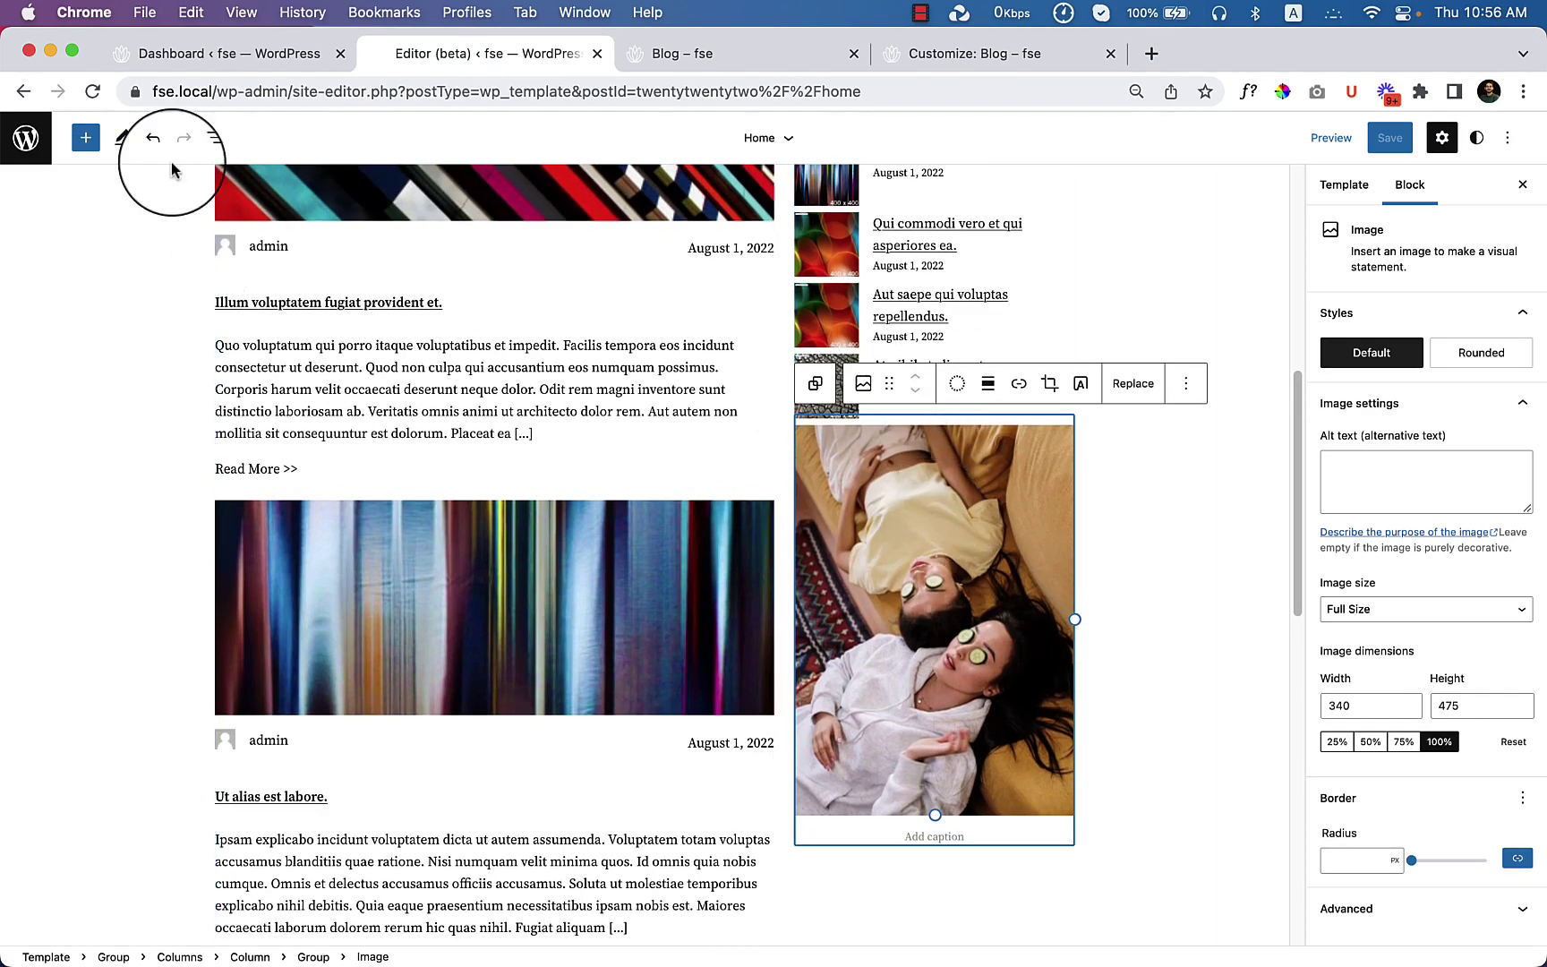
pyautogui.click(209, 149)
pyautogui.click(142, 474)
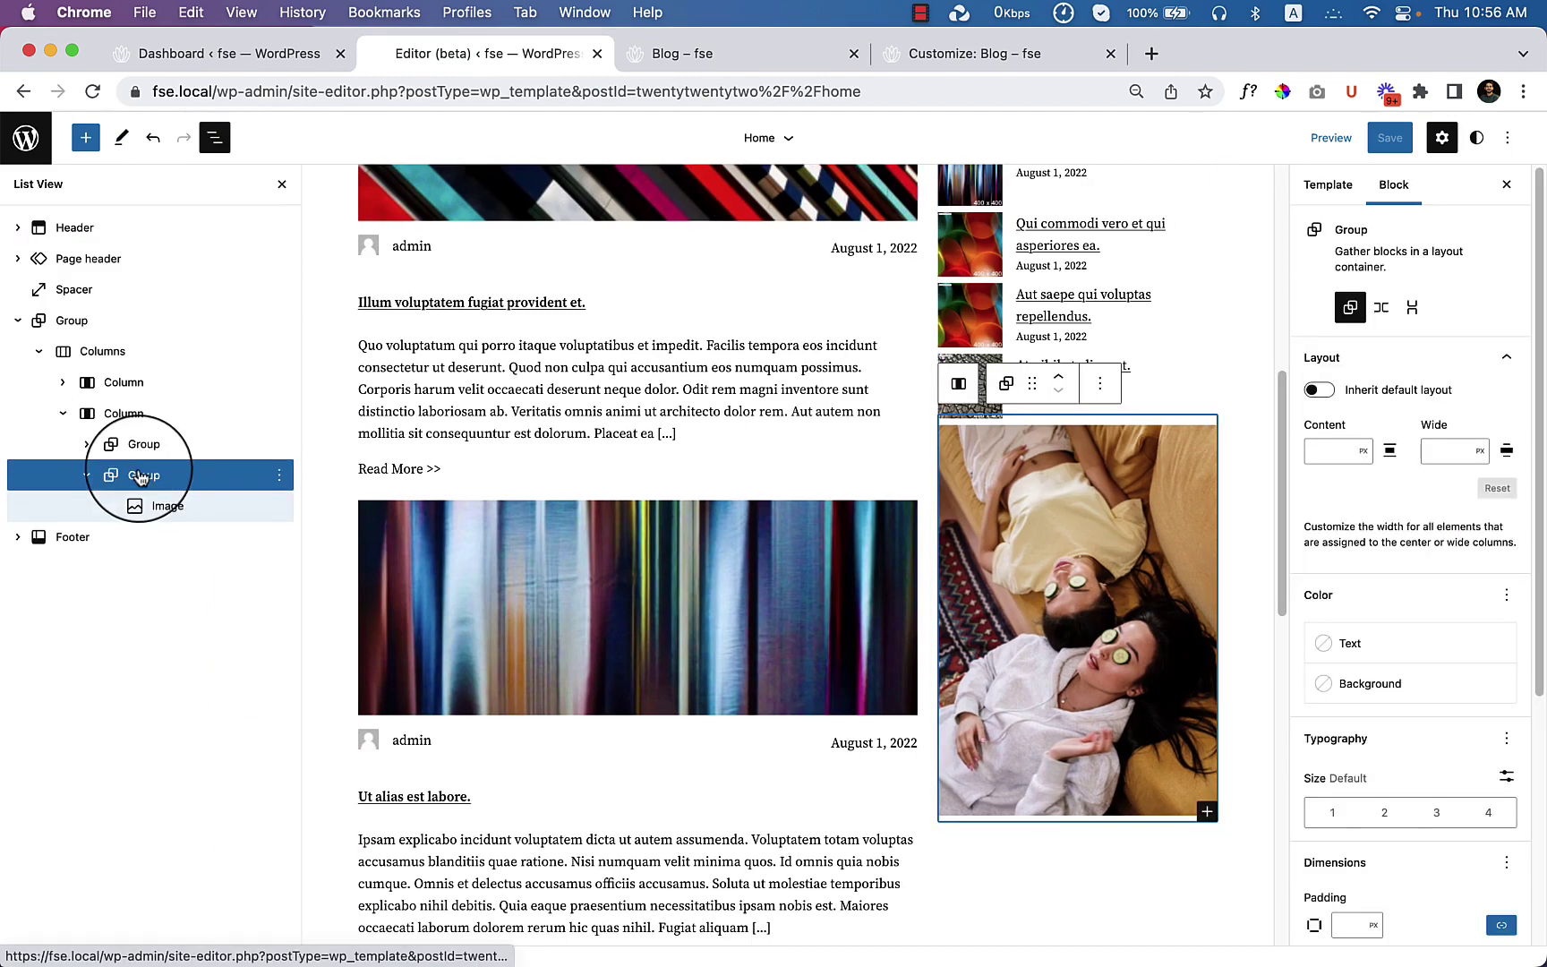
pyautogui.scroll(-2, 1451, 698)
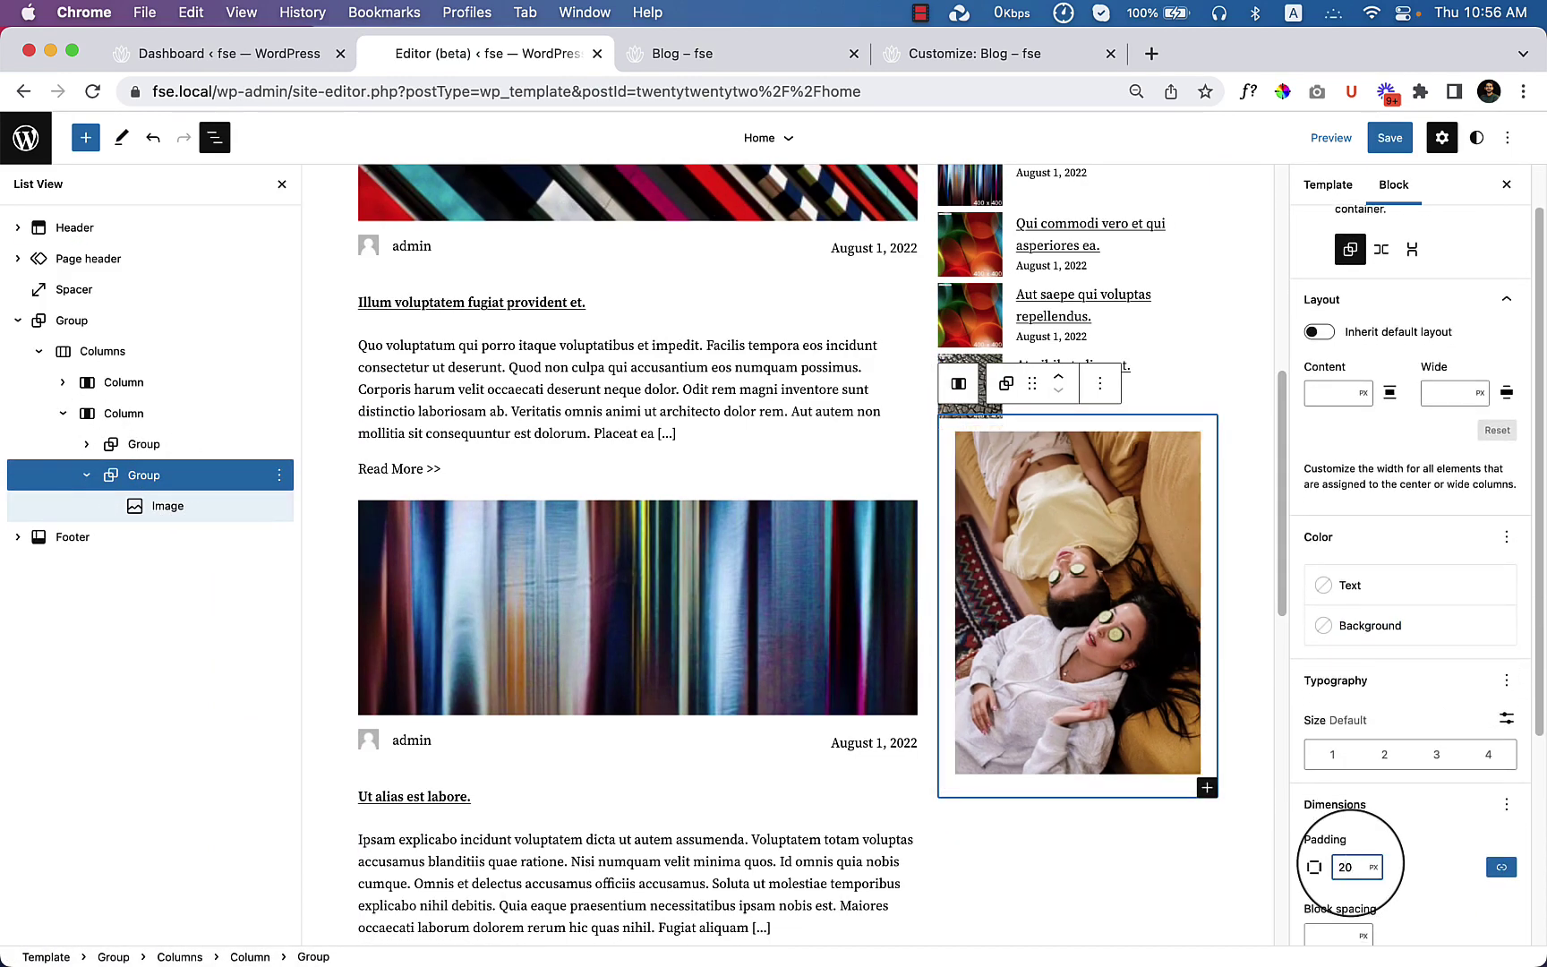
# Step: Give the group 20px padding and a translucent Tertiary green #53A39238 background, then save
pyautogui.click(1420, 625)
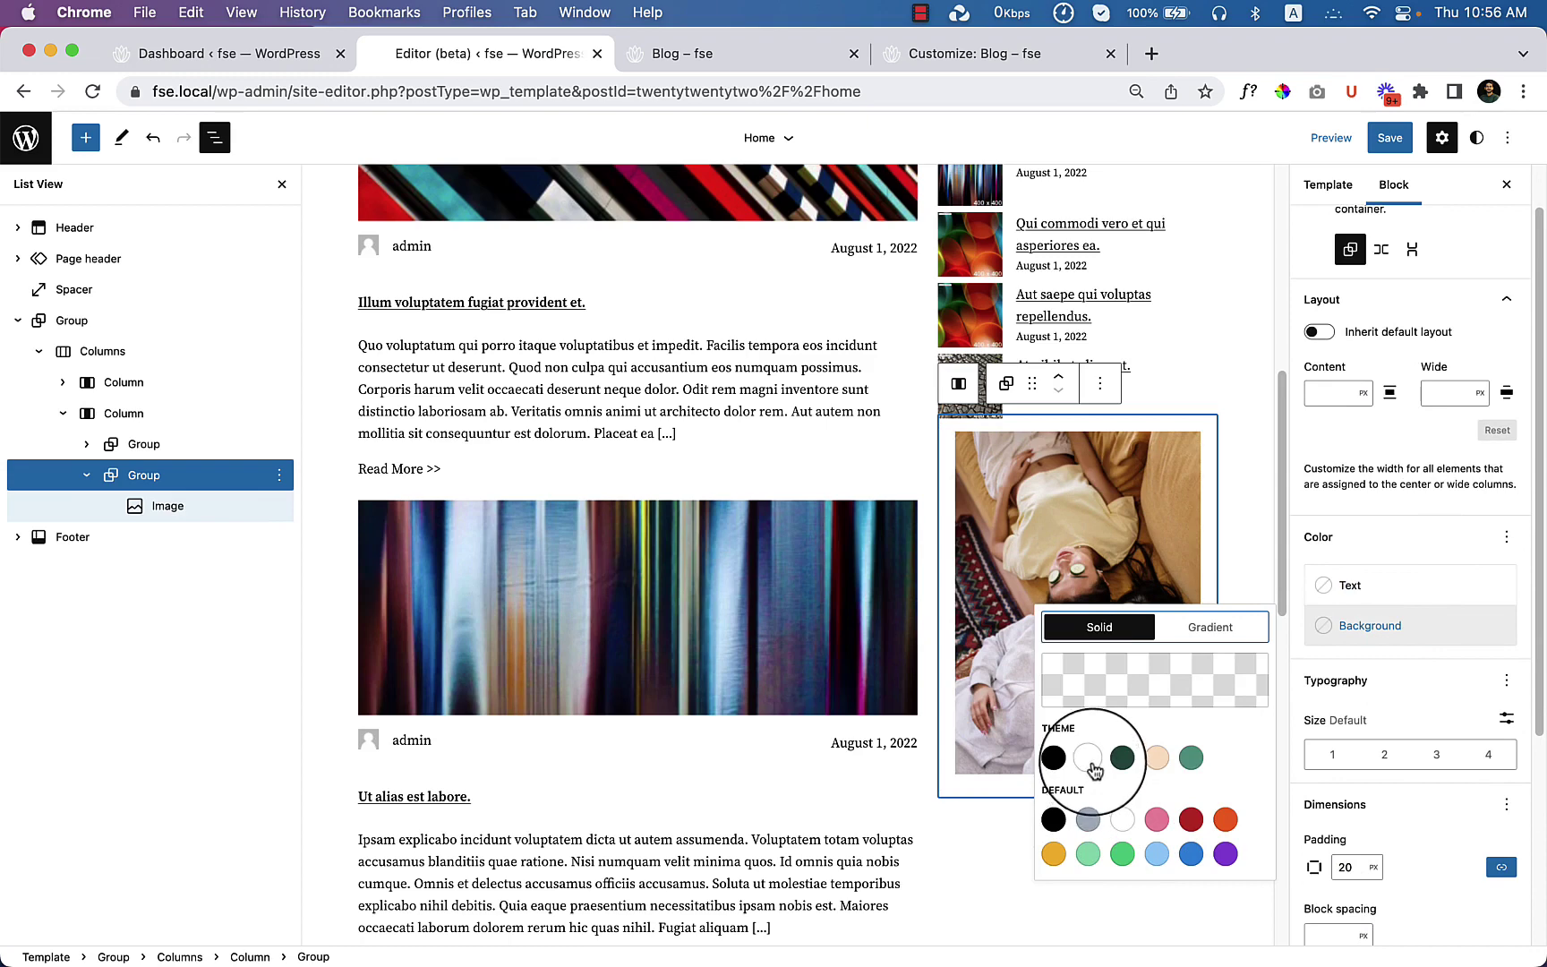
pyautogui.click(1189, 759)
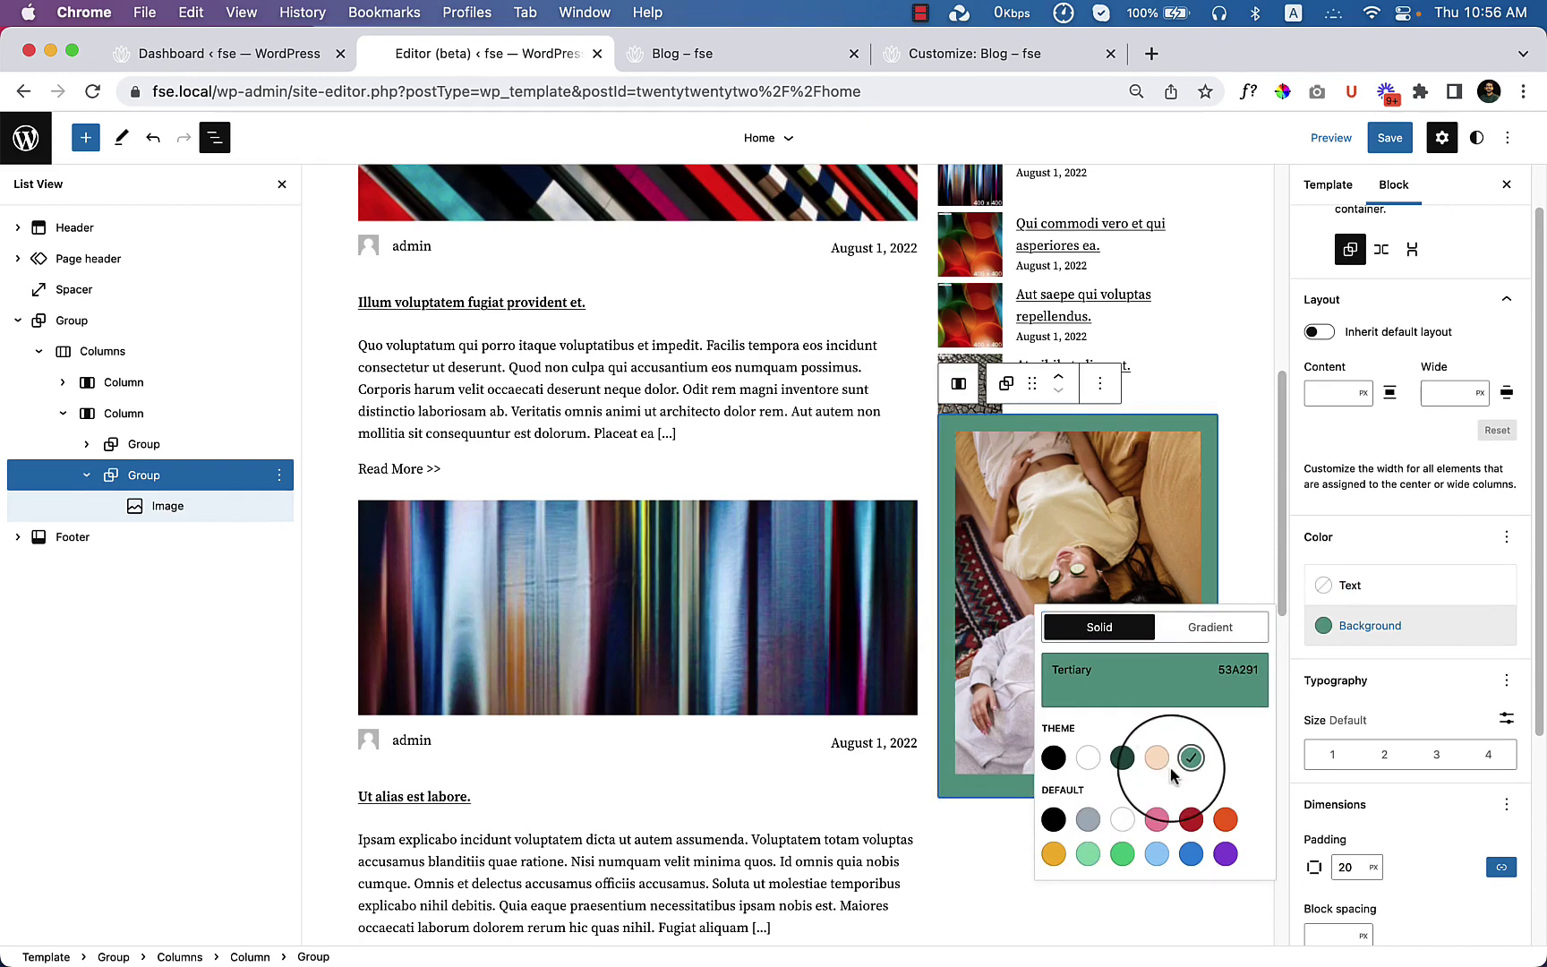
pyautogui.click(1200, 679)
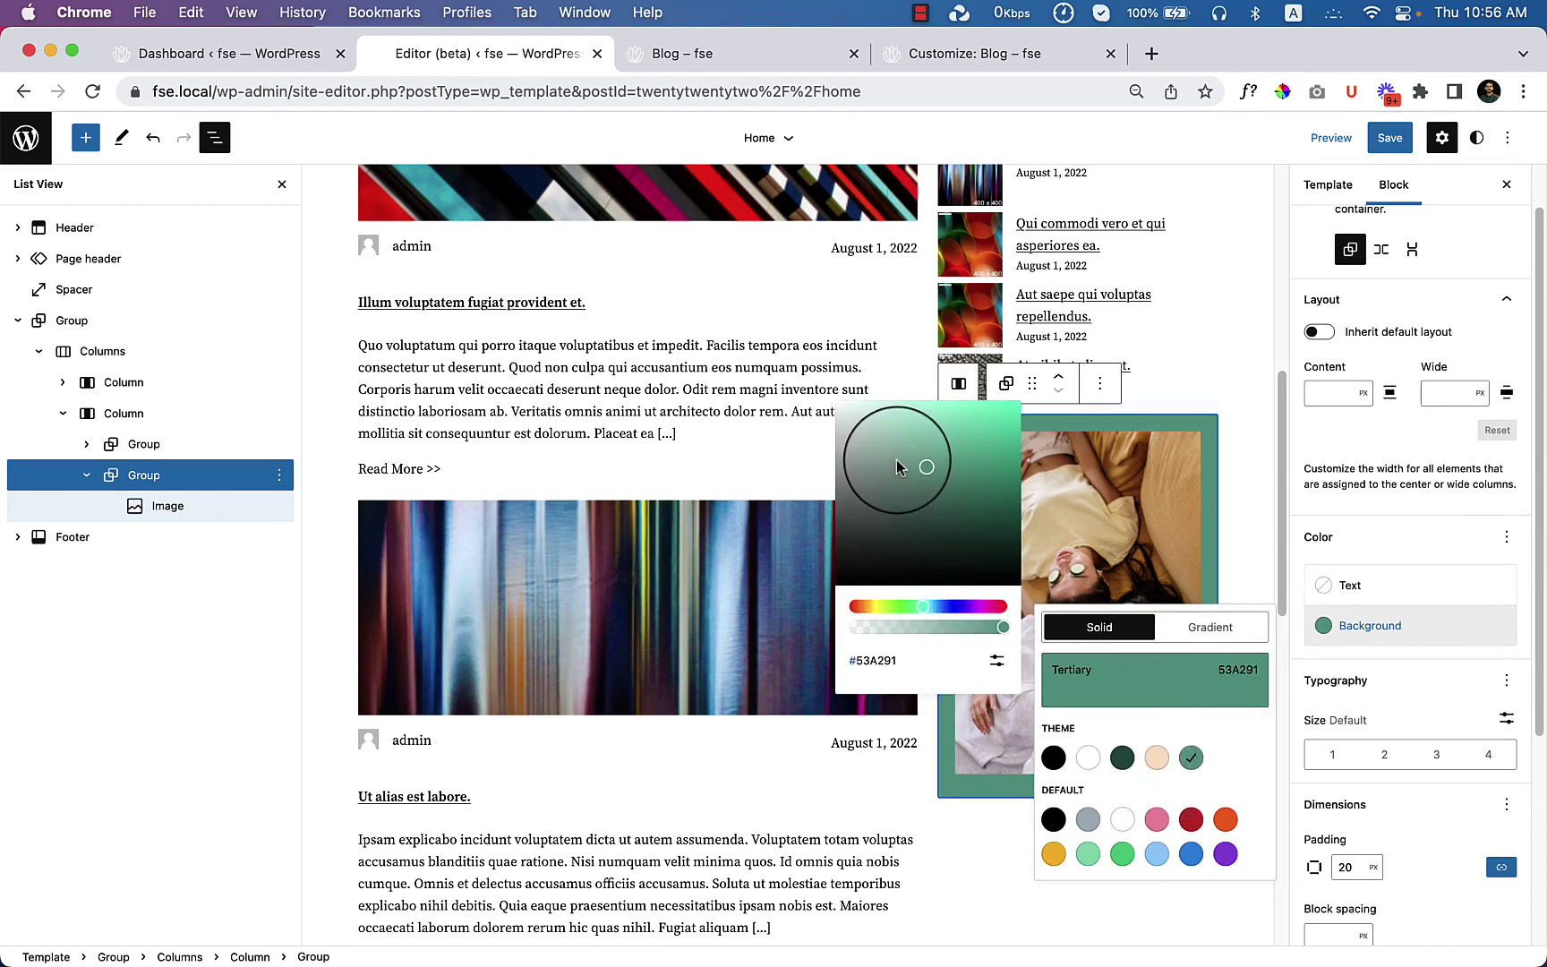
pyautogui.moveTo(927, 625); pyautogui.dragTo(887, 636)
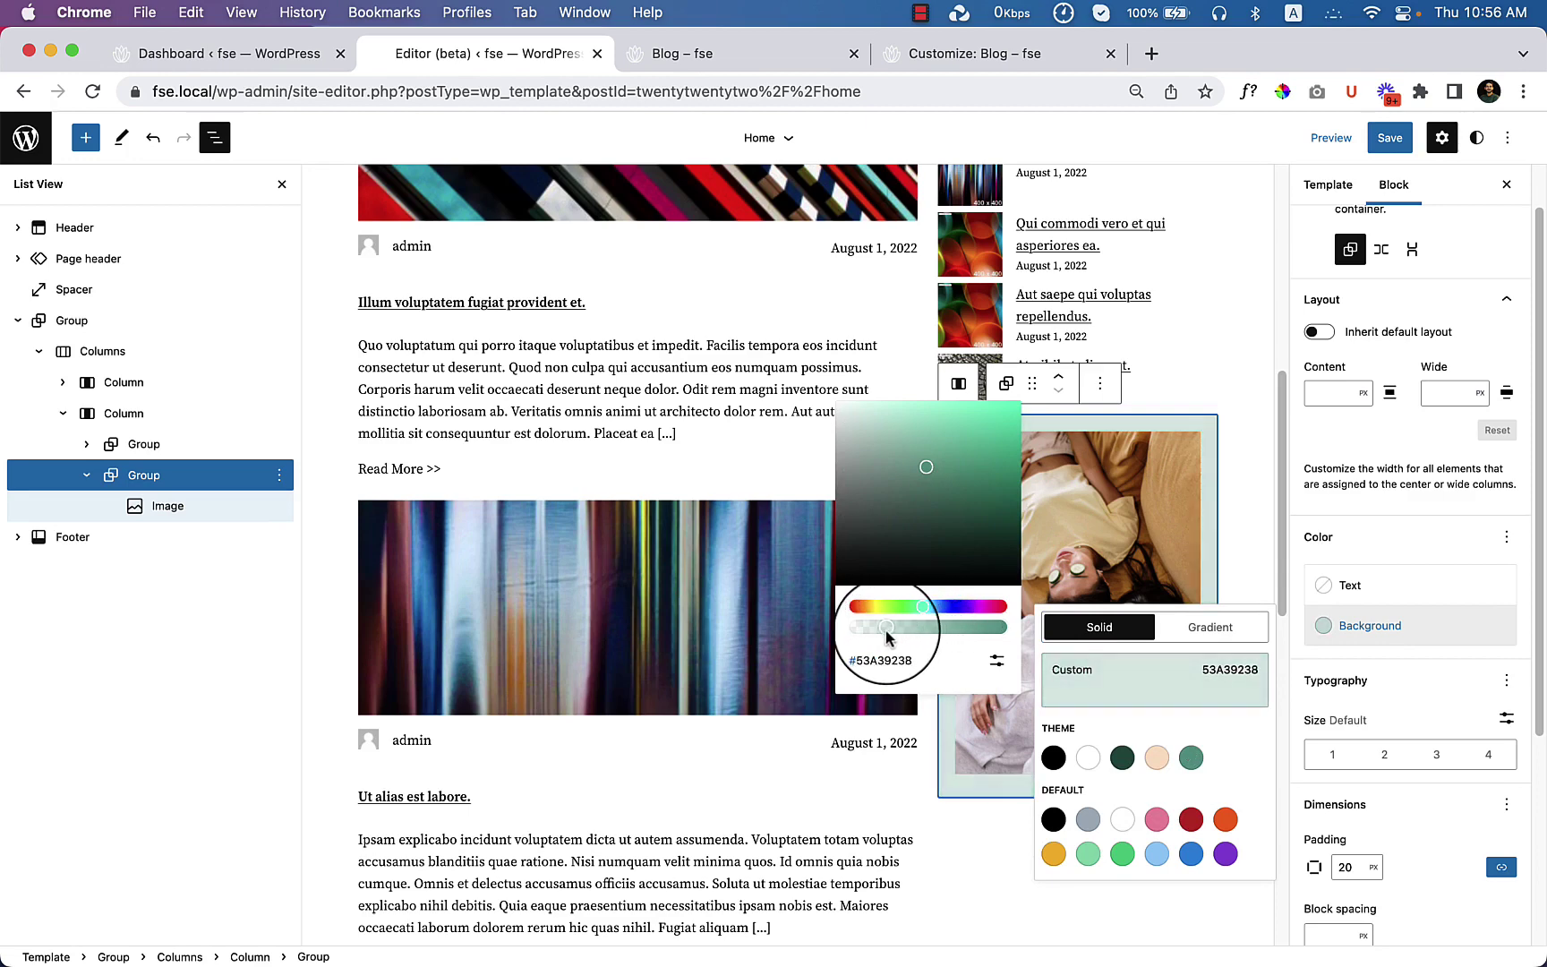
pyautogui.click(1389, 137)
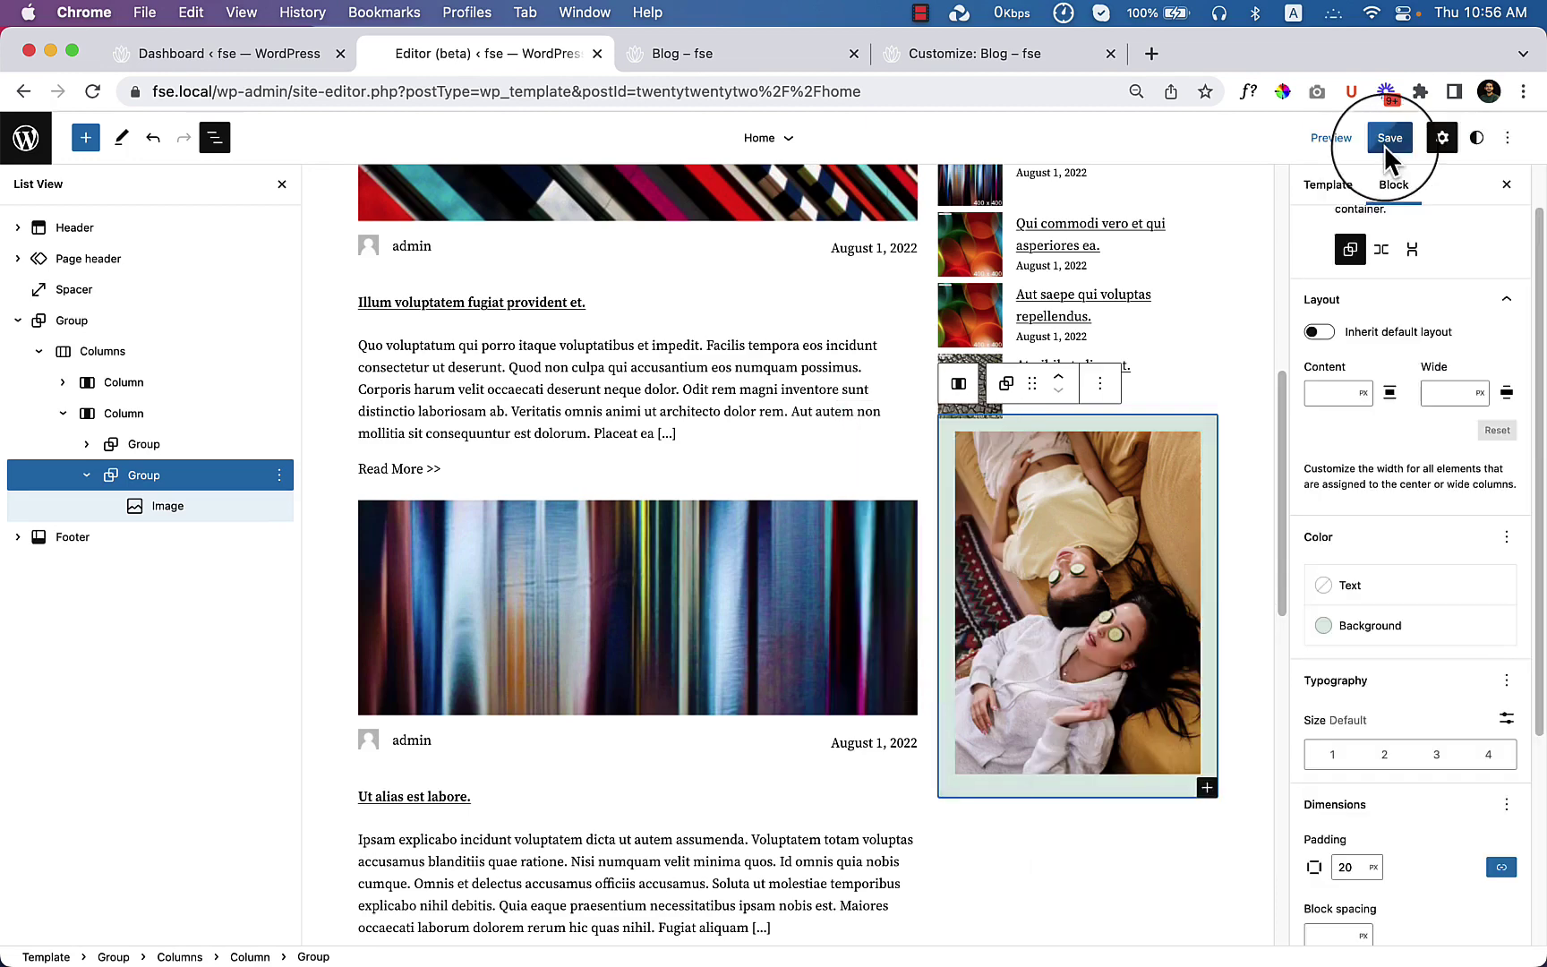
pyautogui.click(806, 55)
pyautogui.rightClick(985, 517)
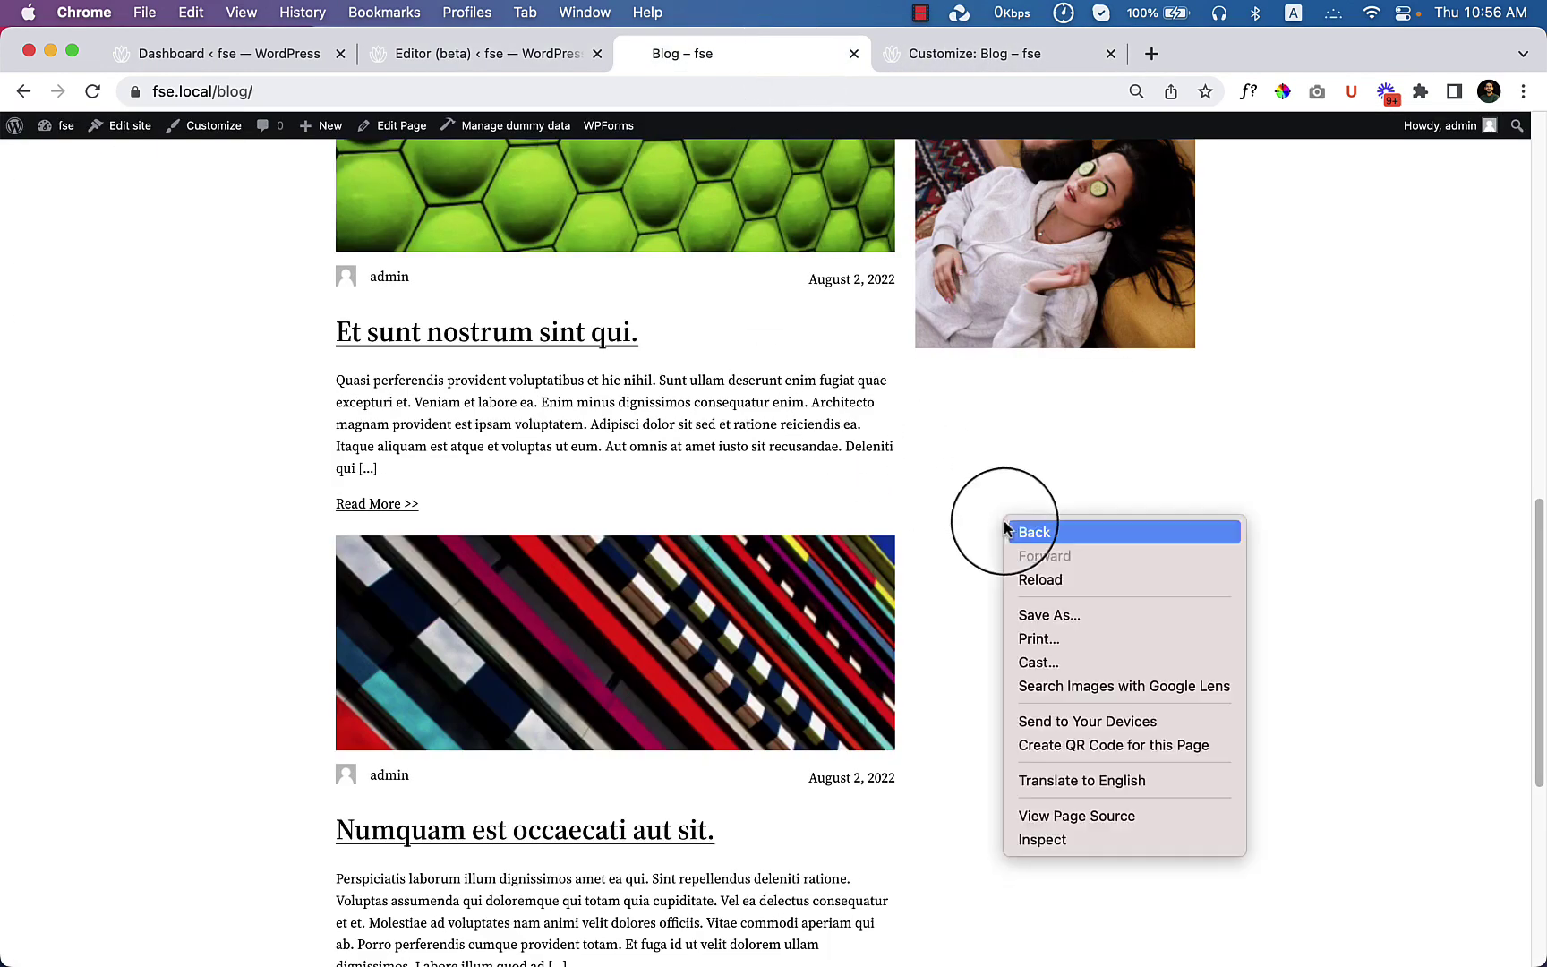
pyautogui.click(1044, 583)
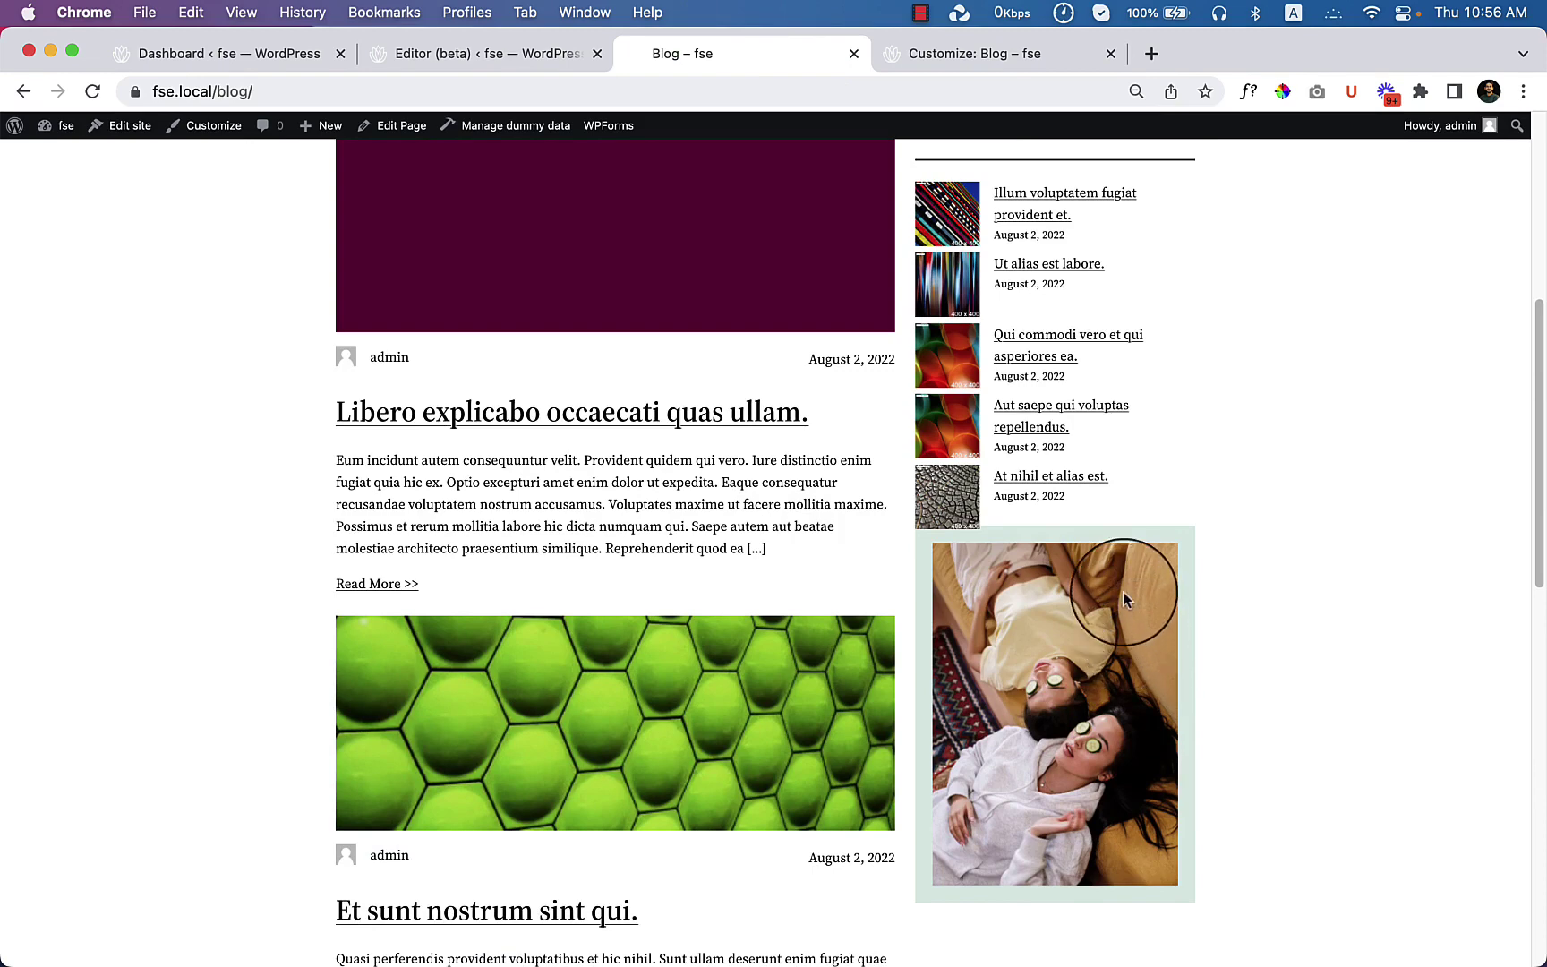
pyautogui.click(538, 56)
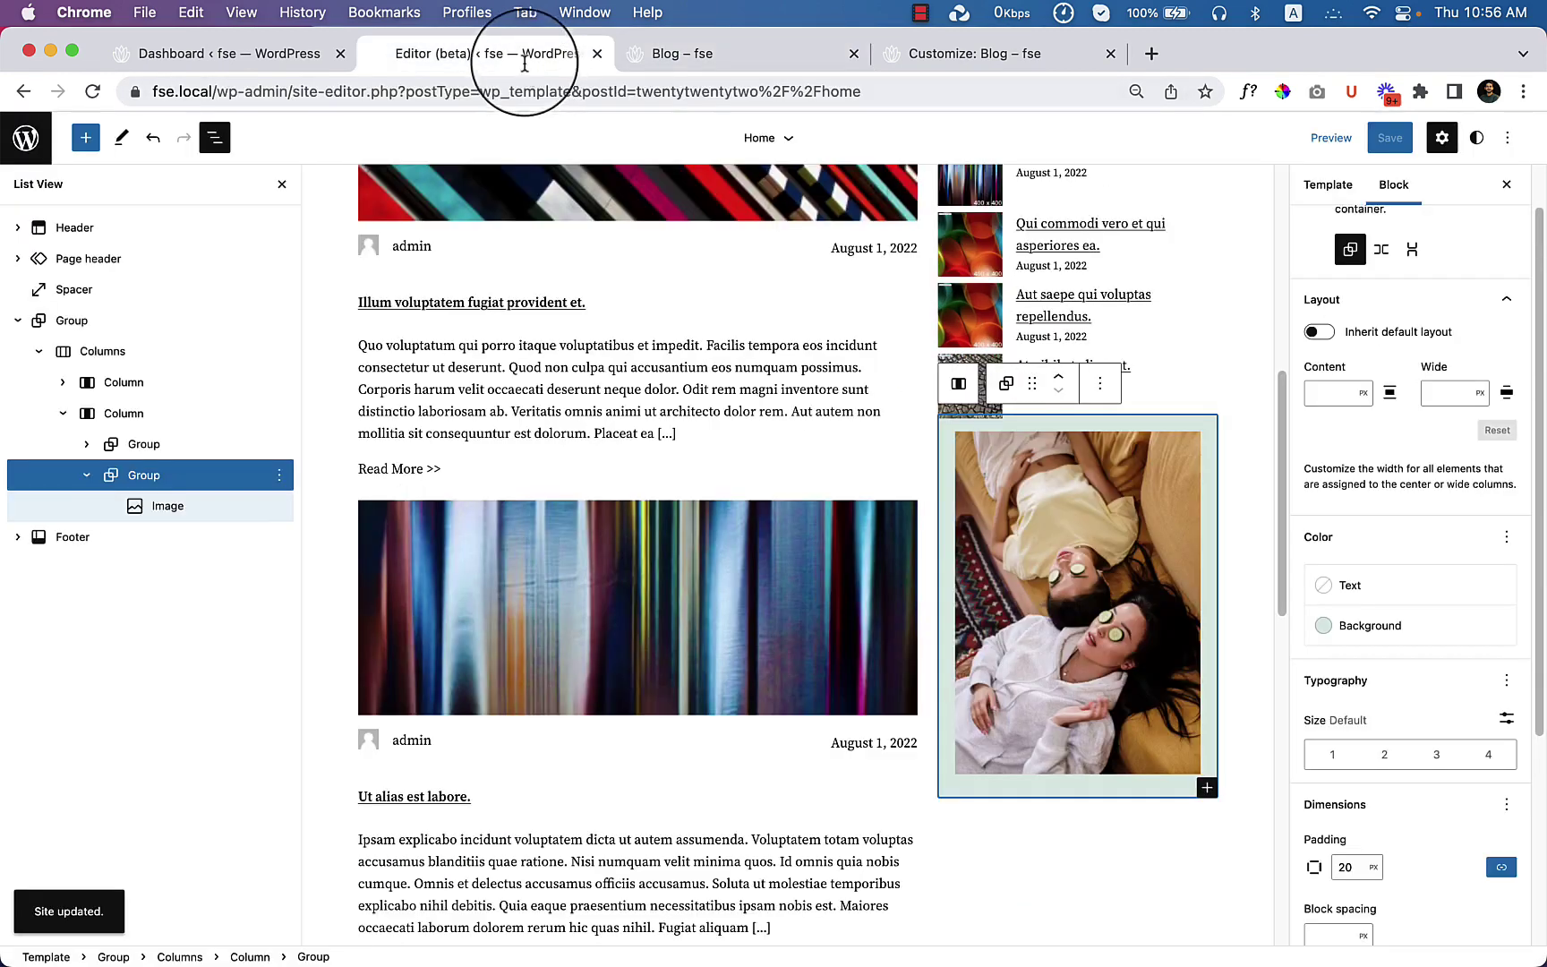
# Step: Add an unlinked 50px bottom margin to the Recent Post group
pyautogui.click(190, 443)
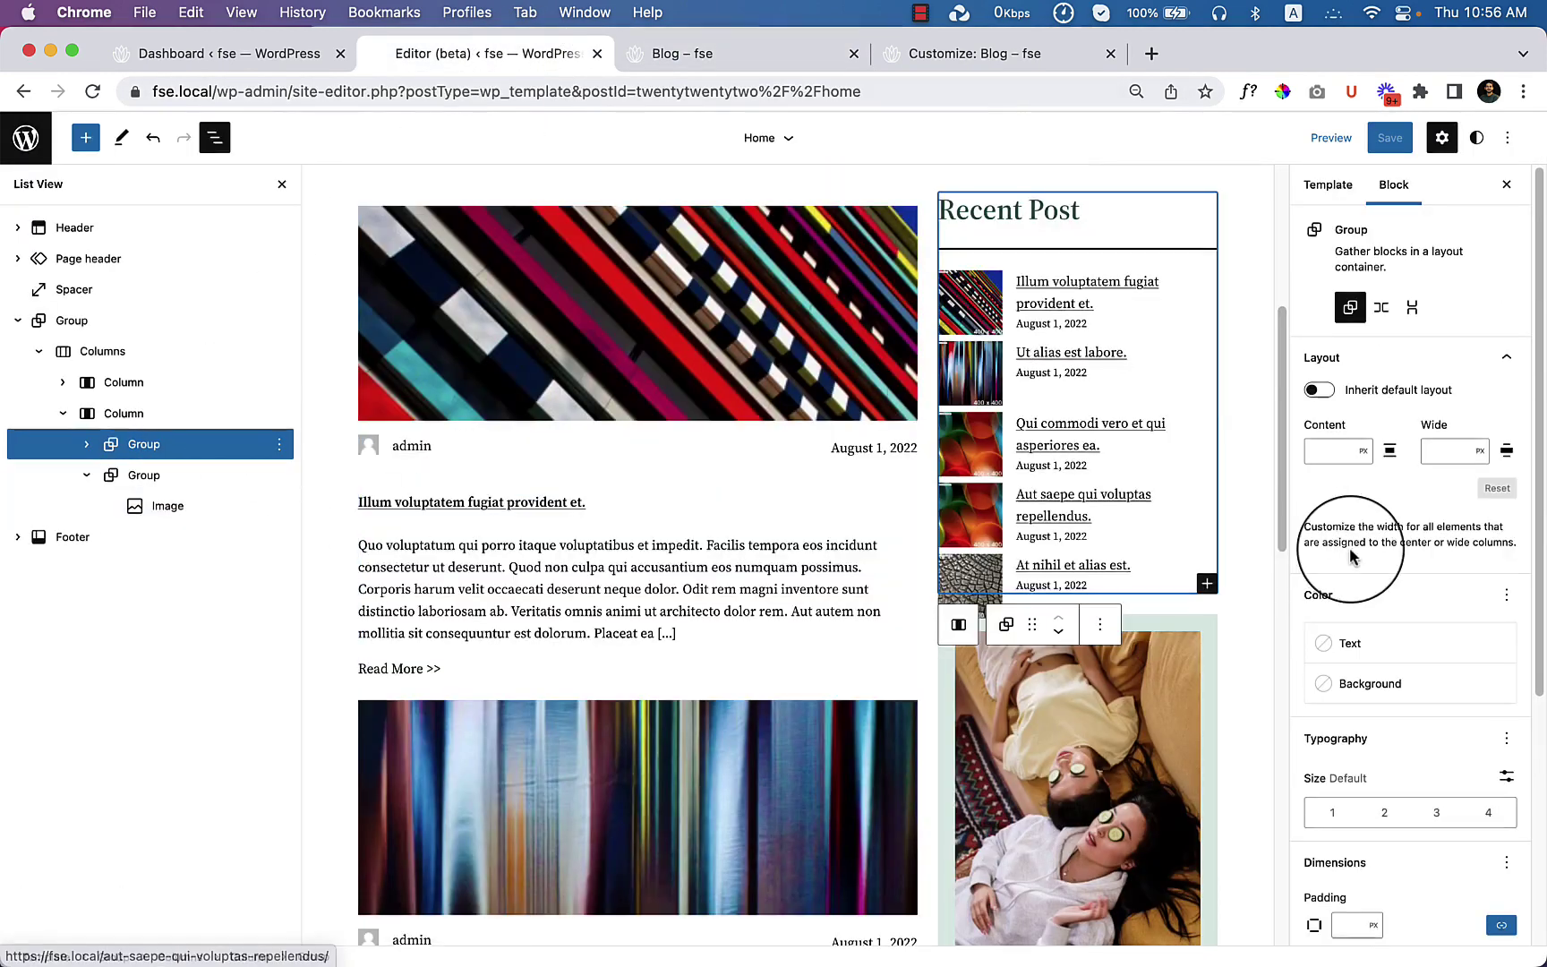
pyautogui.scroll(-5, 1452, 867)
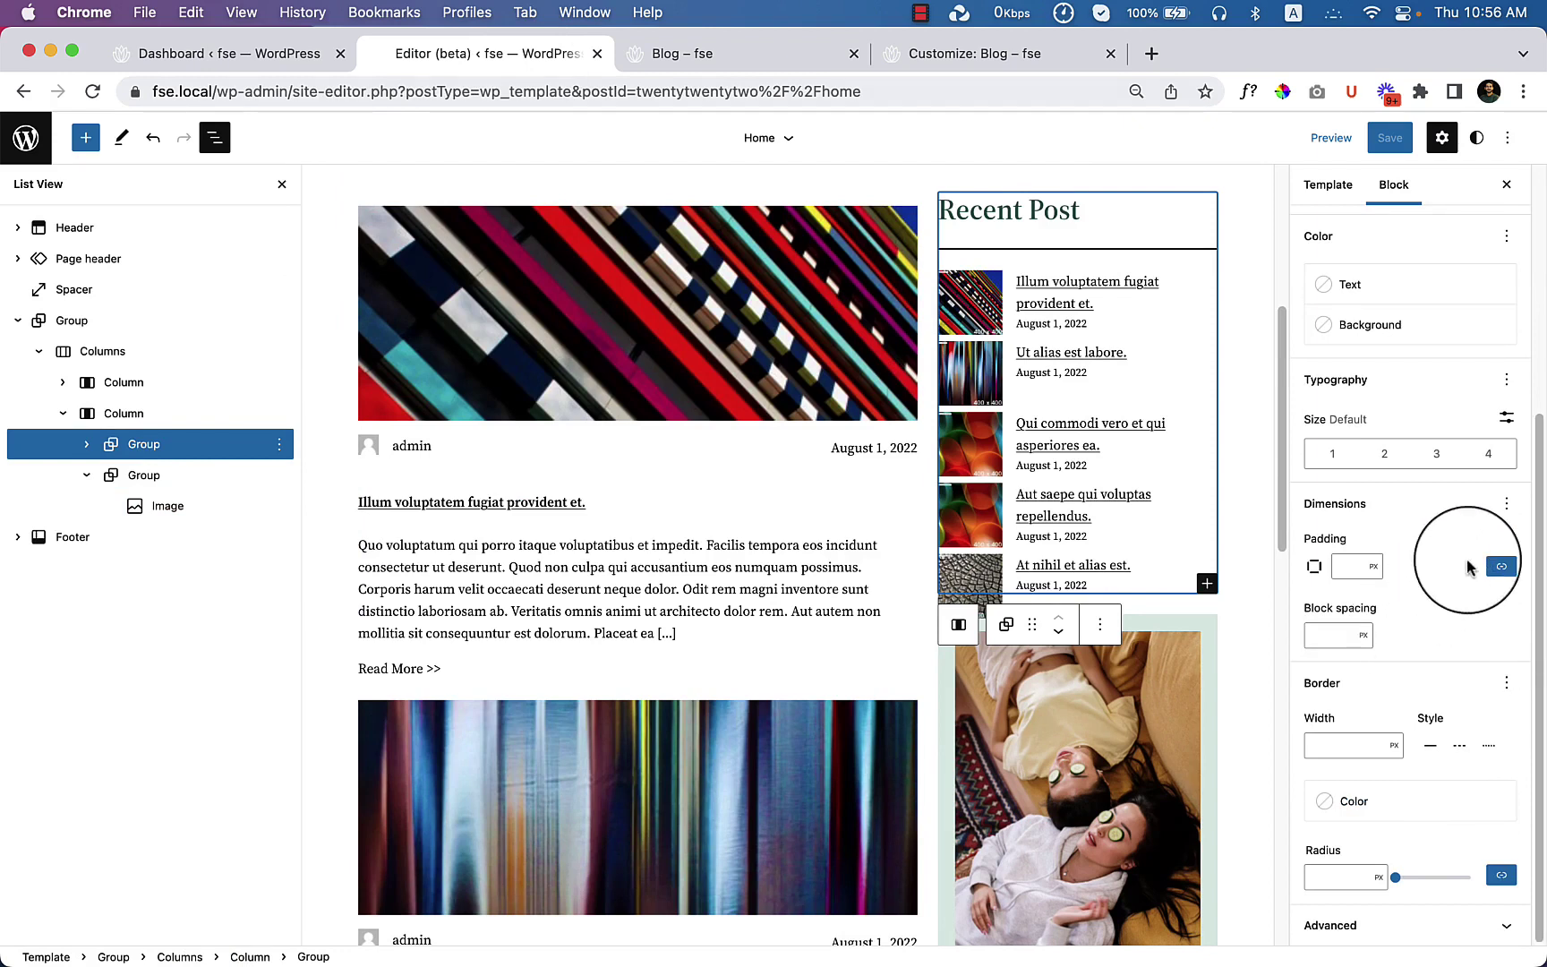
pyautogui.click(1507, 506)
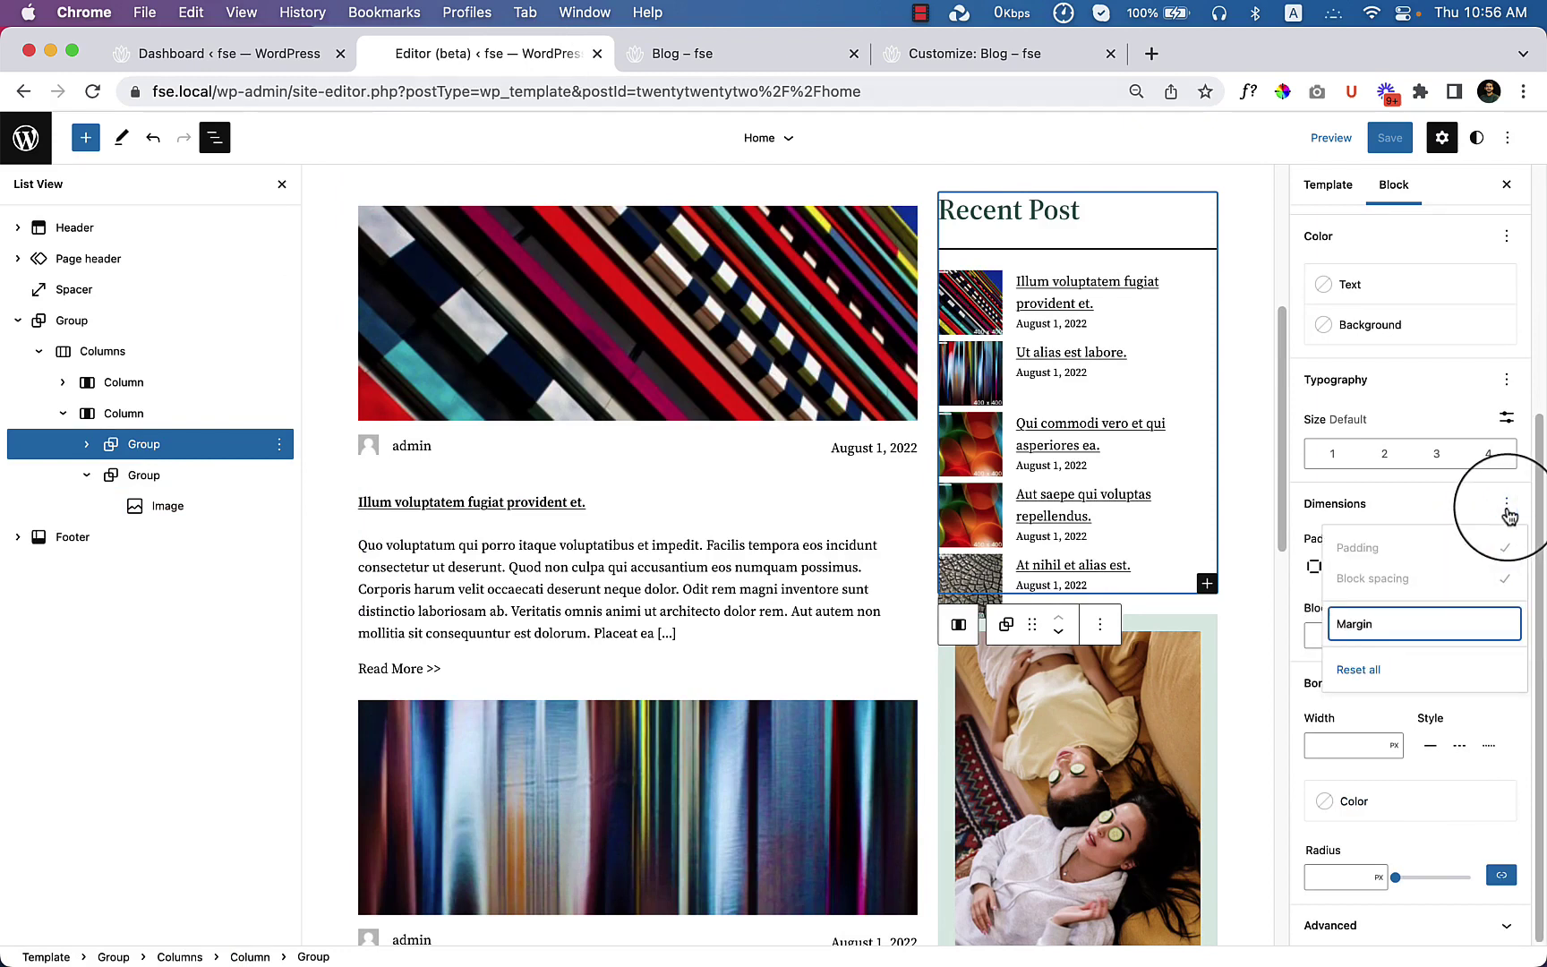
pyautogui.click(1414, 627)
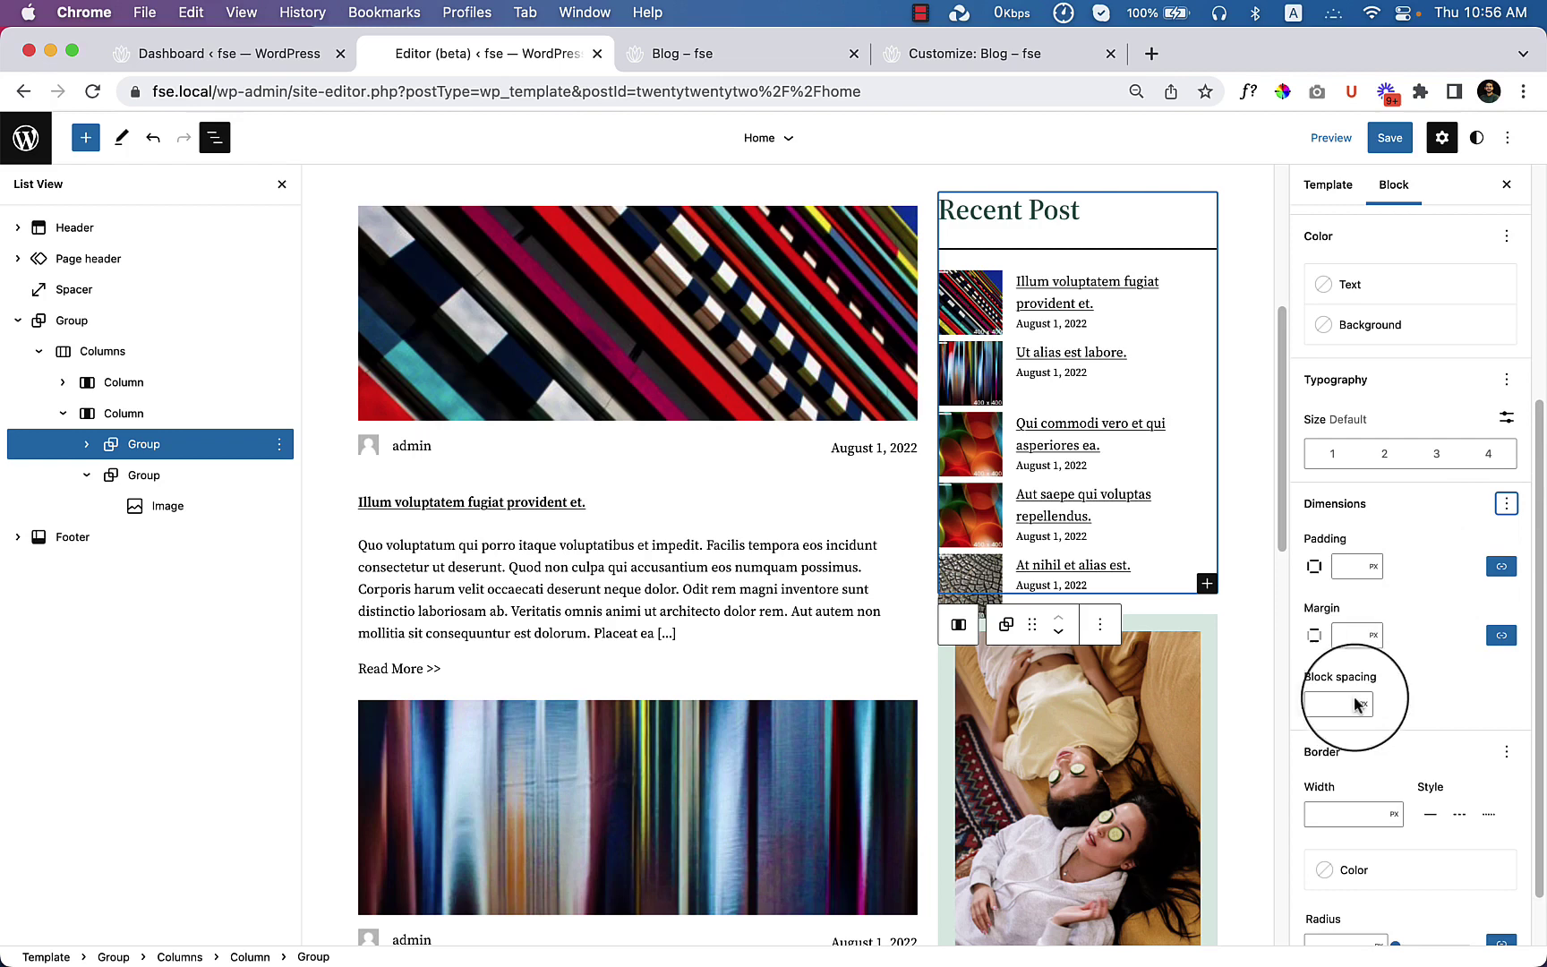
pyautogui.click(1502, 635)
pyautogui.click(1384, 668)
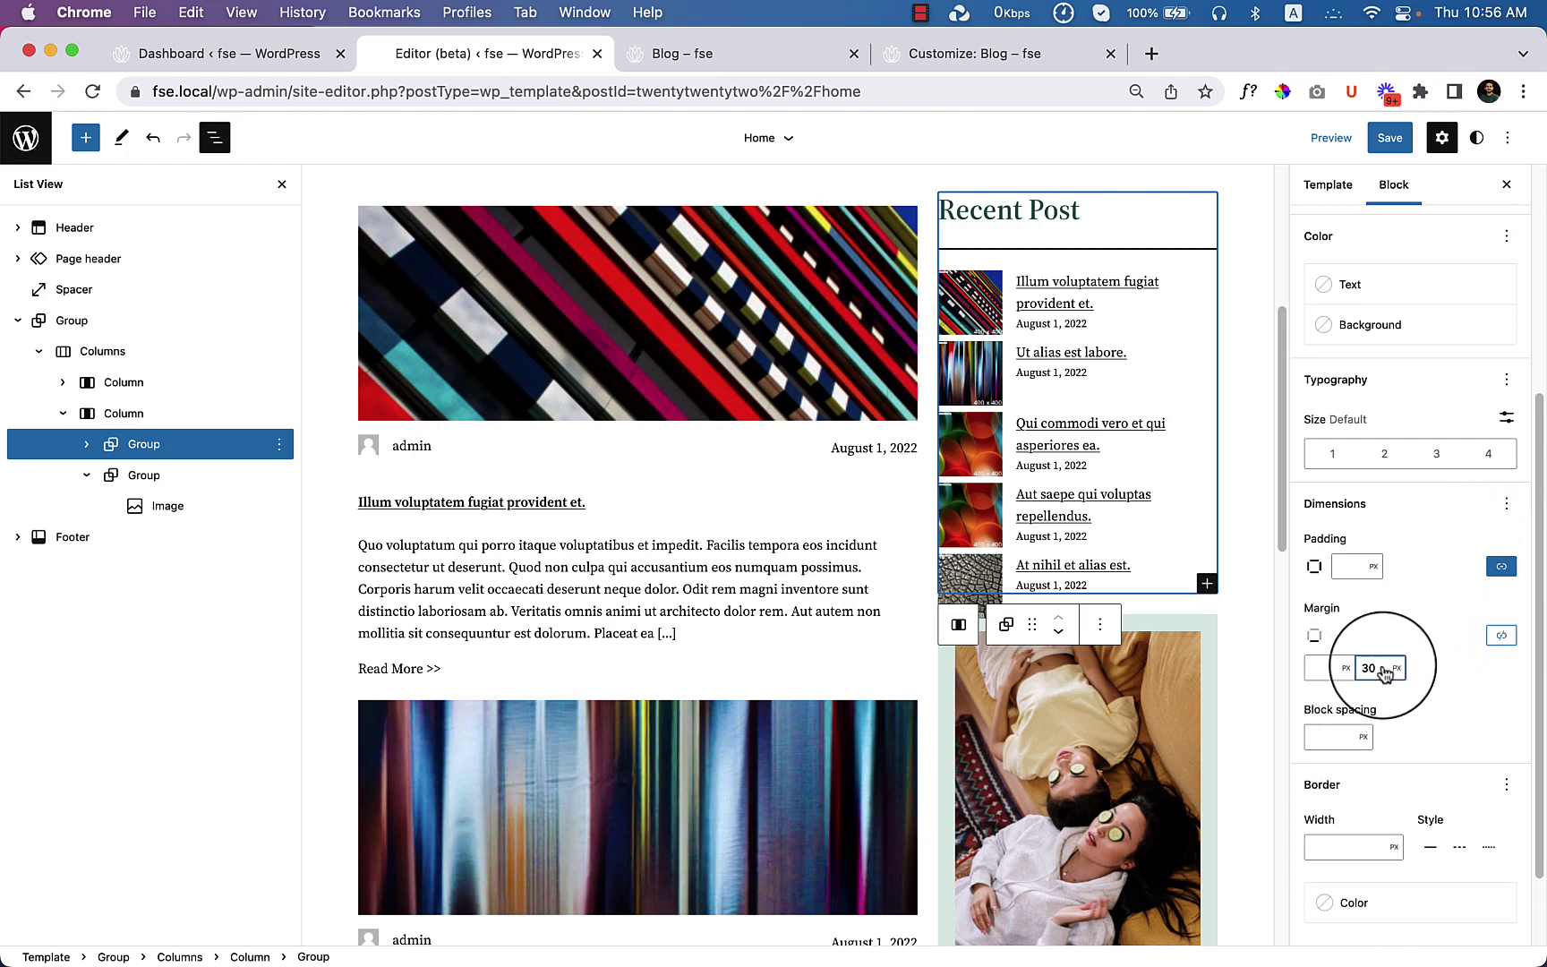
pyautogui.click(1373, 694)
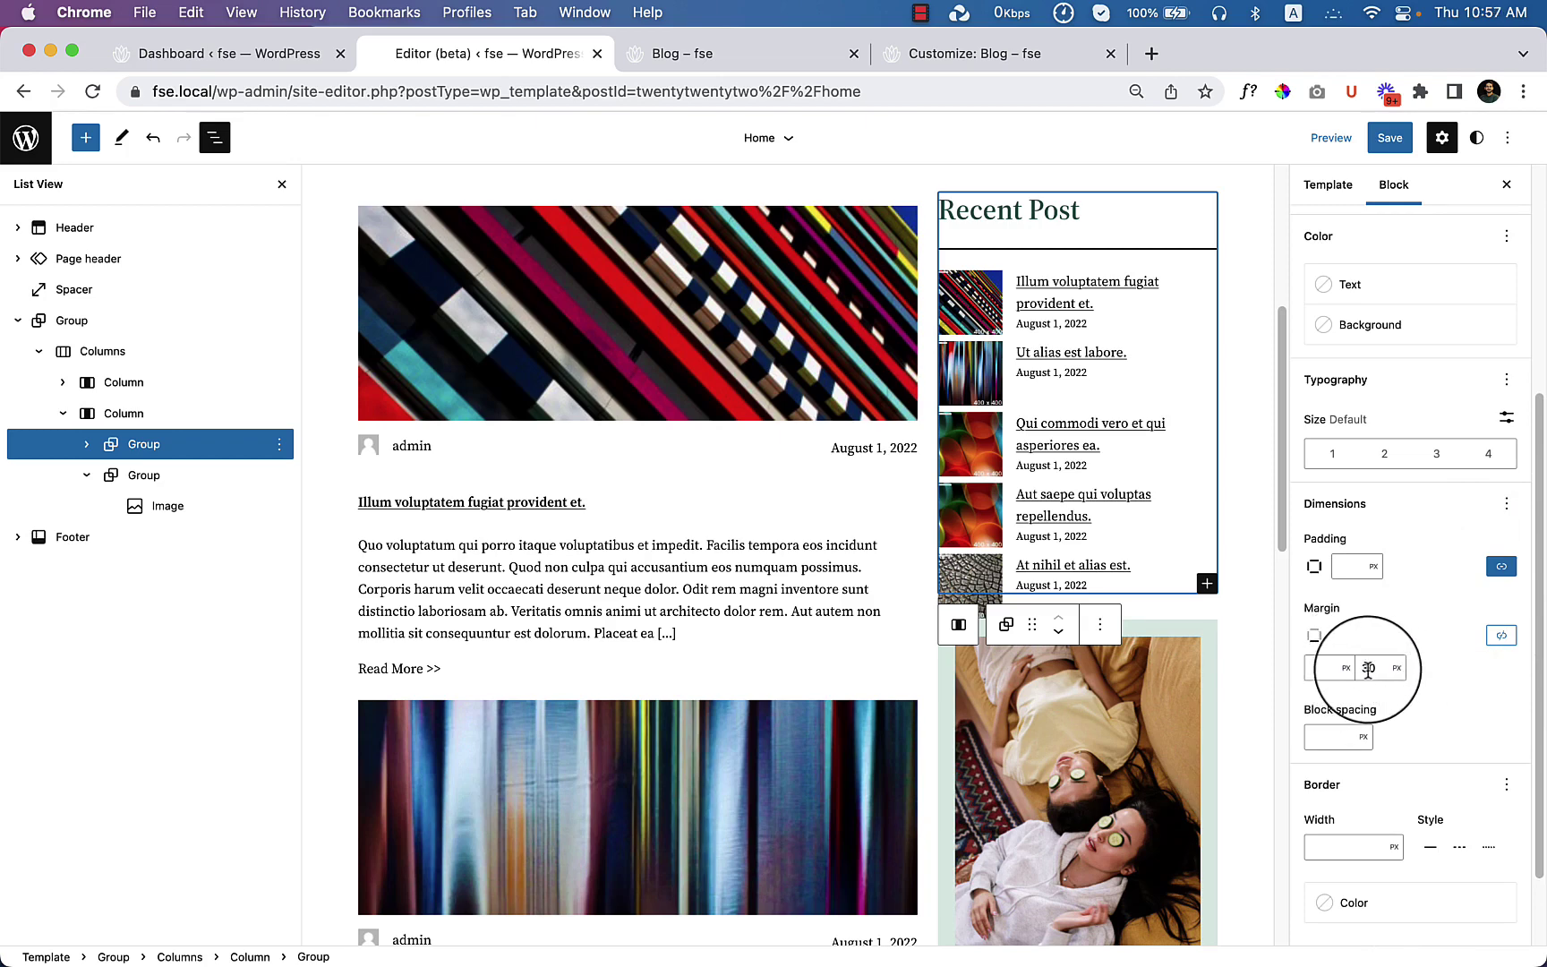
pyautogui.click(1442, 721)
# Step: Save the template and return to the Blog page
pyautogui.click(1390, 137)
pyautogui.click(1371, 128)
pyautogui.click(810, 63)
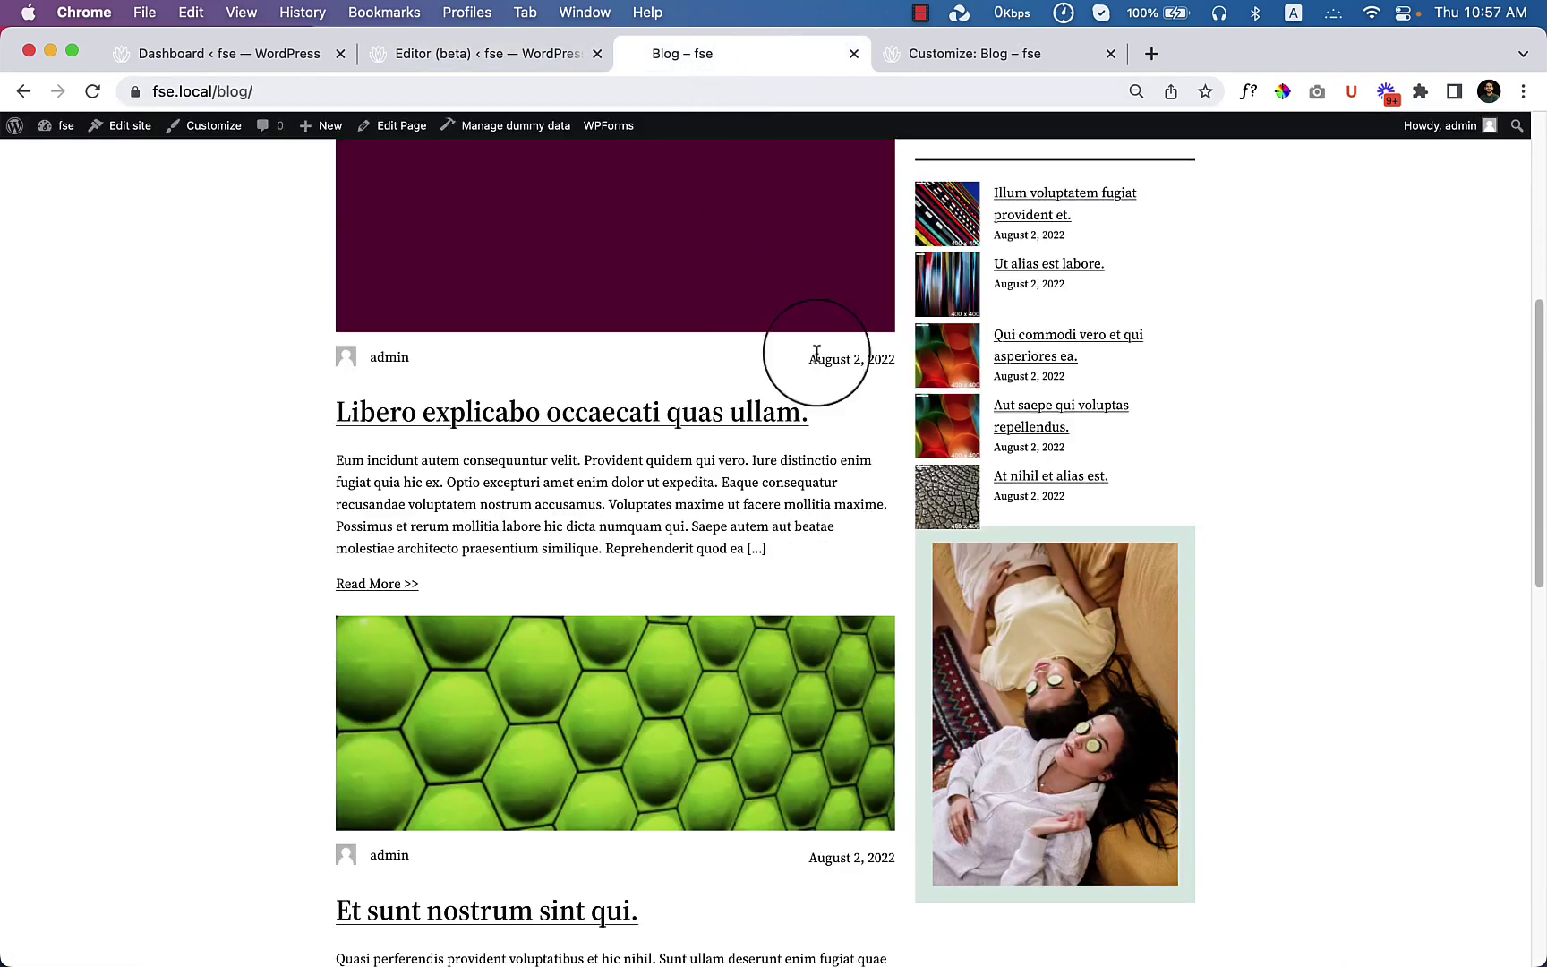
# Step: Reload the Blog page to check the new gap, then open the 'Libero explicabo occaecati quas ullam.' post
pyautogui.rightClick(884, 408)
pyautogui.click(909, 457)
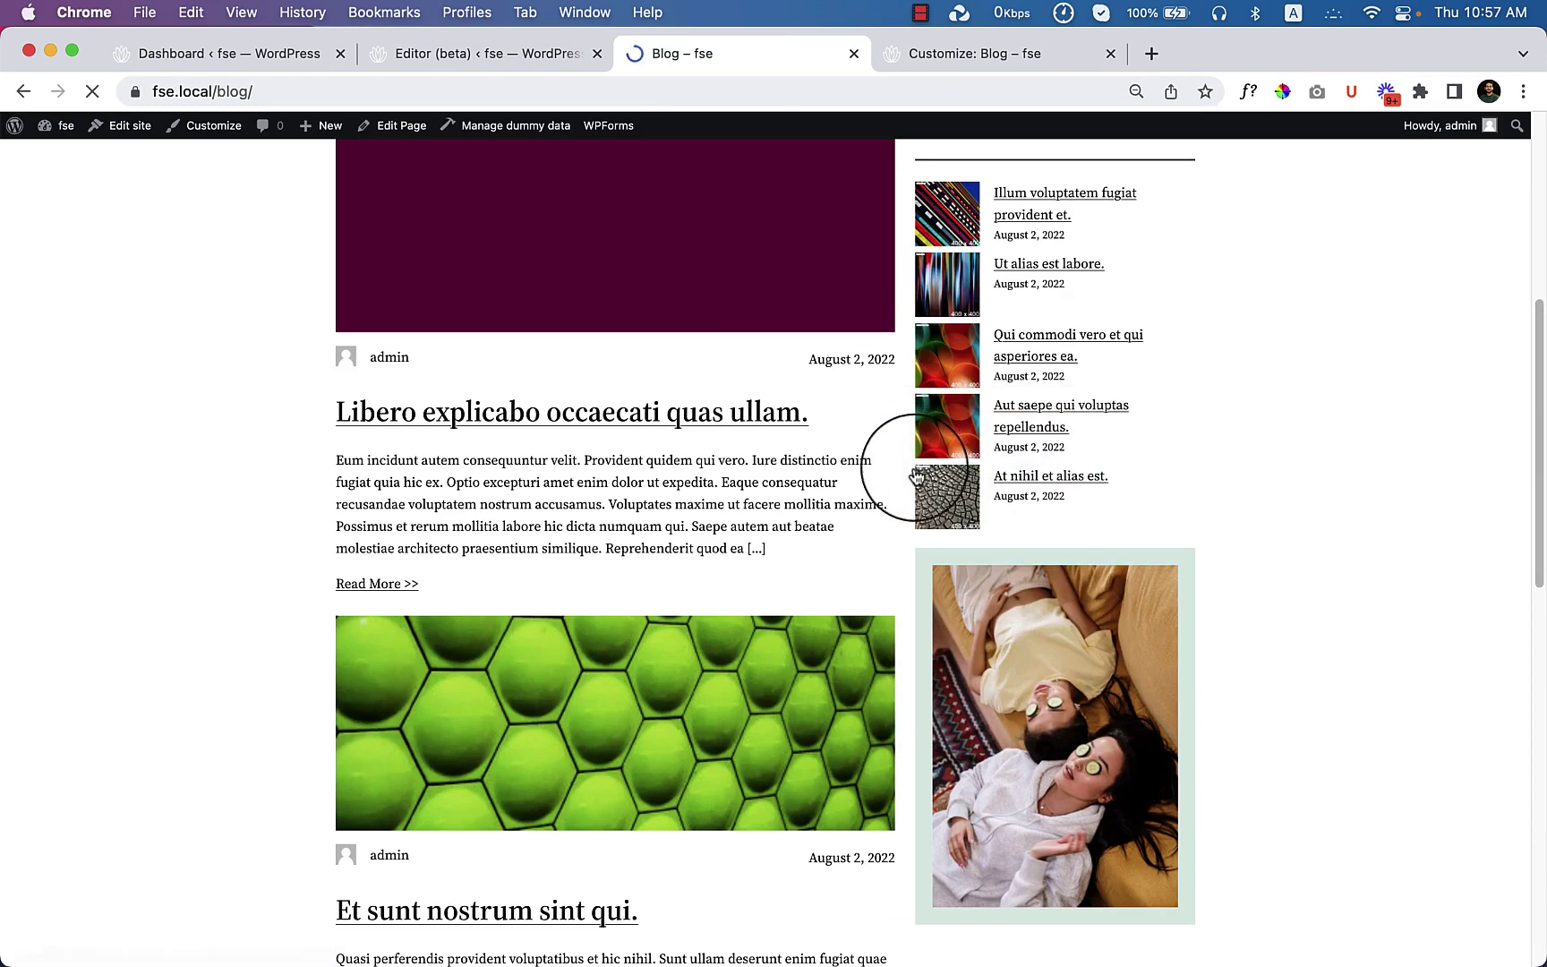
pyautogui.scroll(-5, 994, 658)
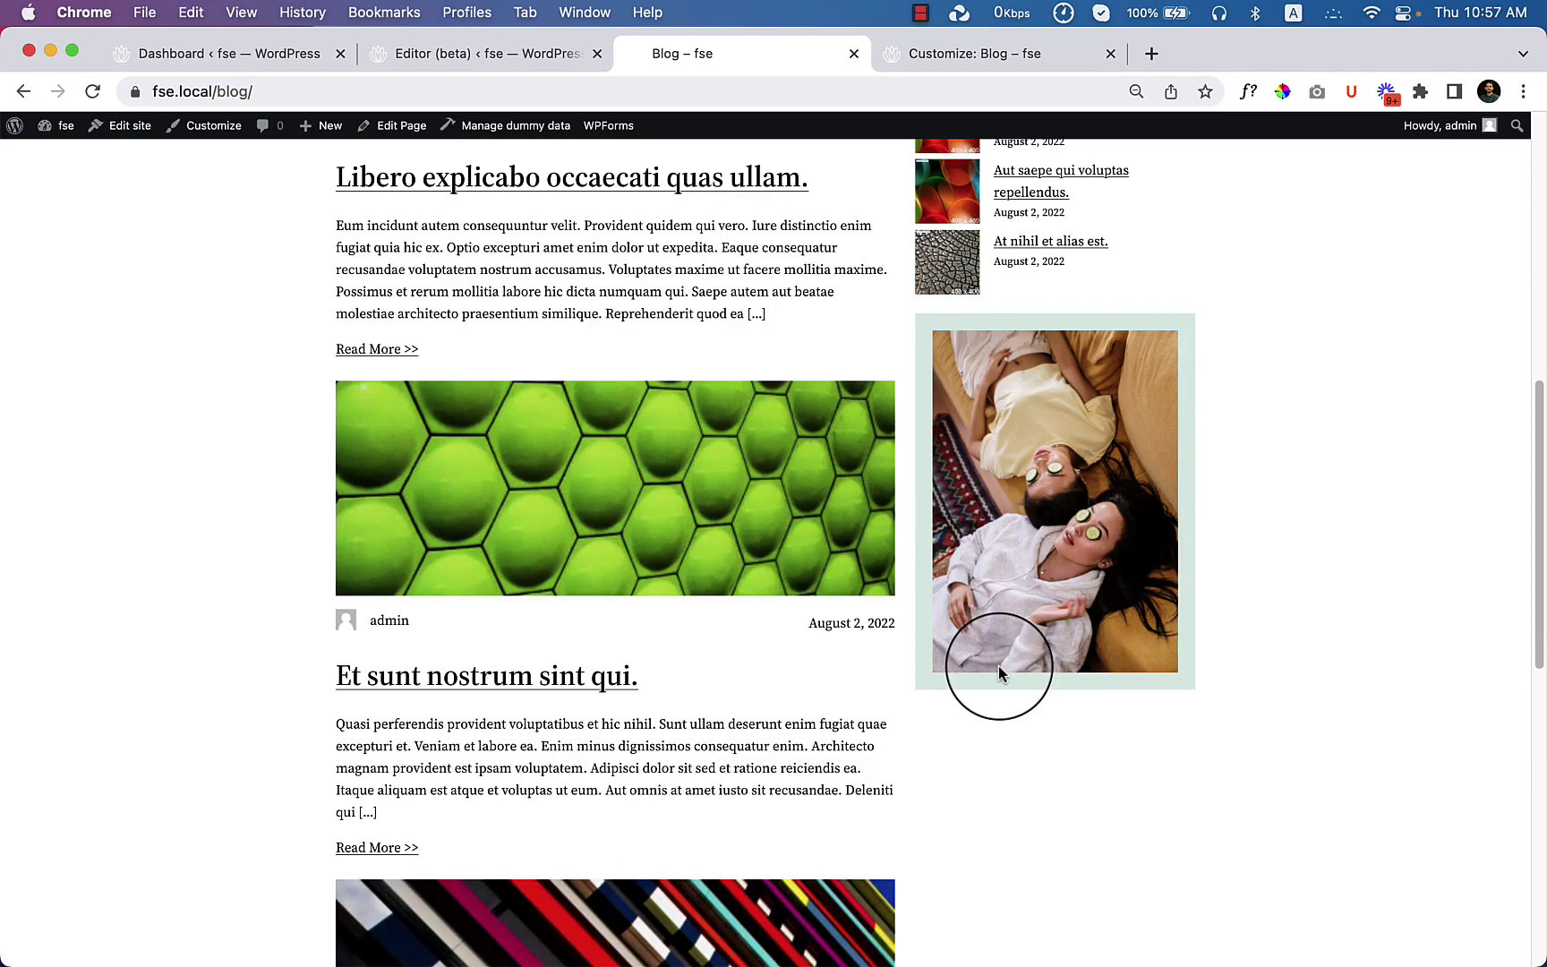
pyautogui.press('super+equal')
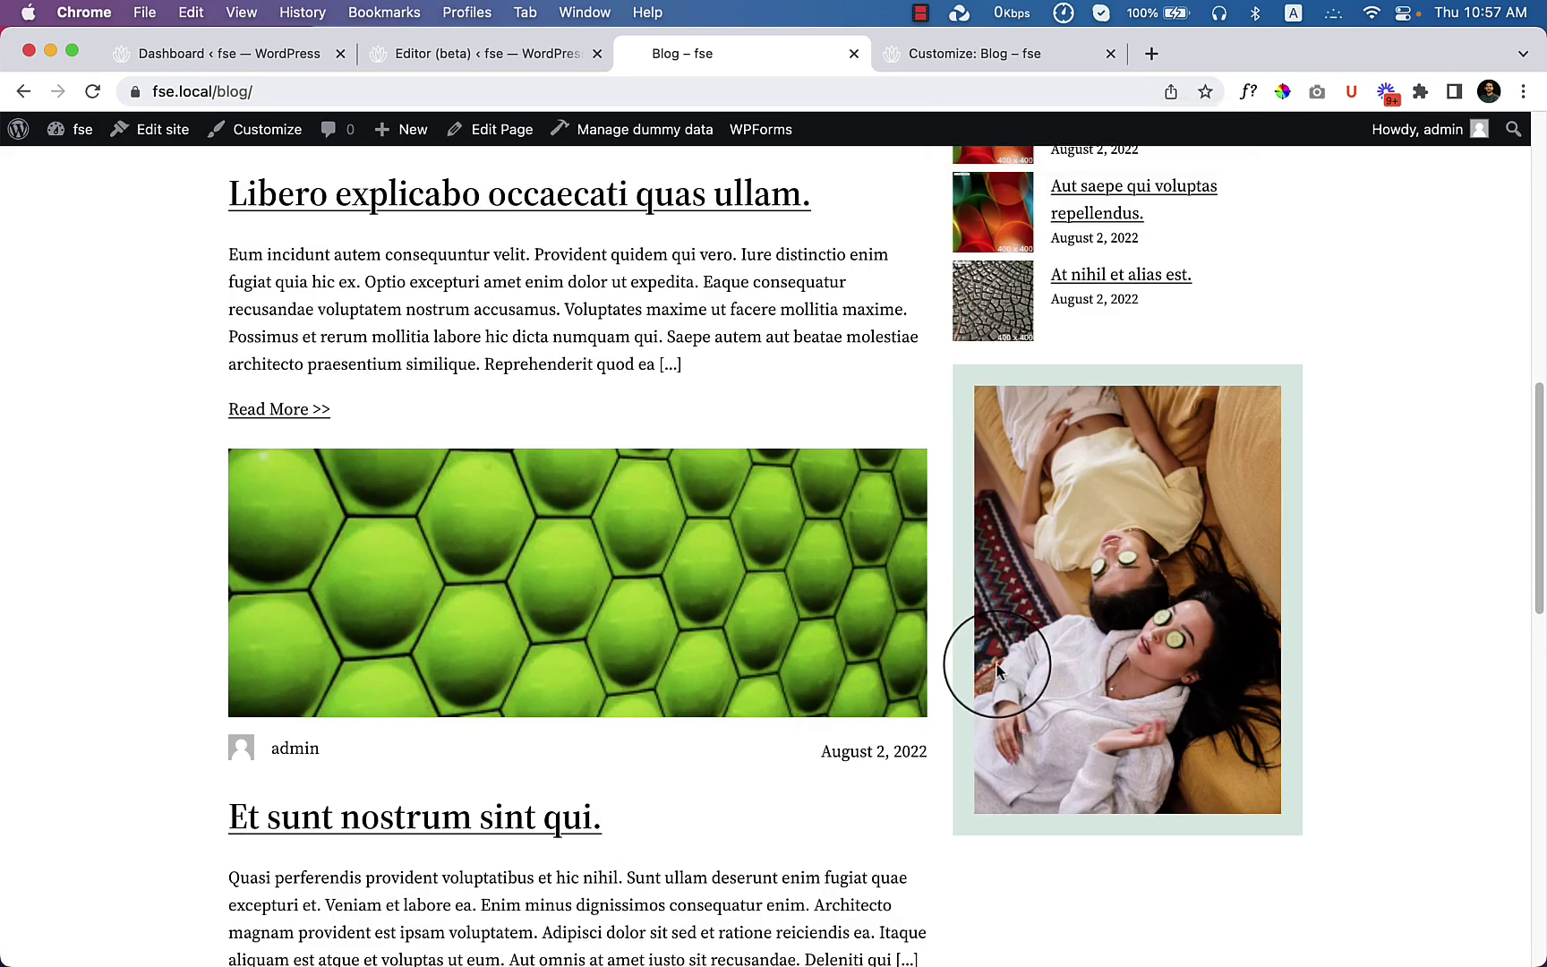
pyautogui.scroll(20, 640, 514)
pyautogui.scroll(-13, 619, 514)
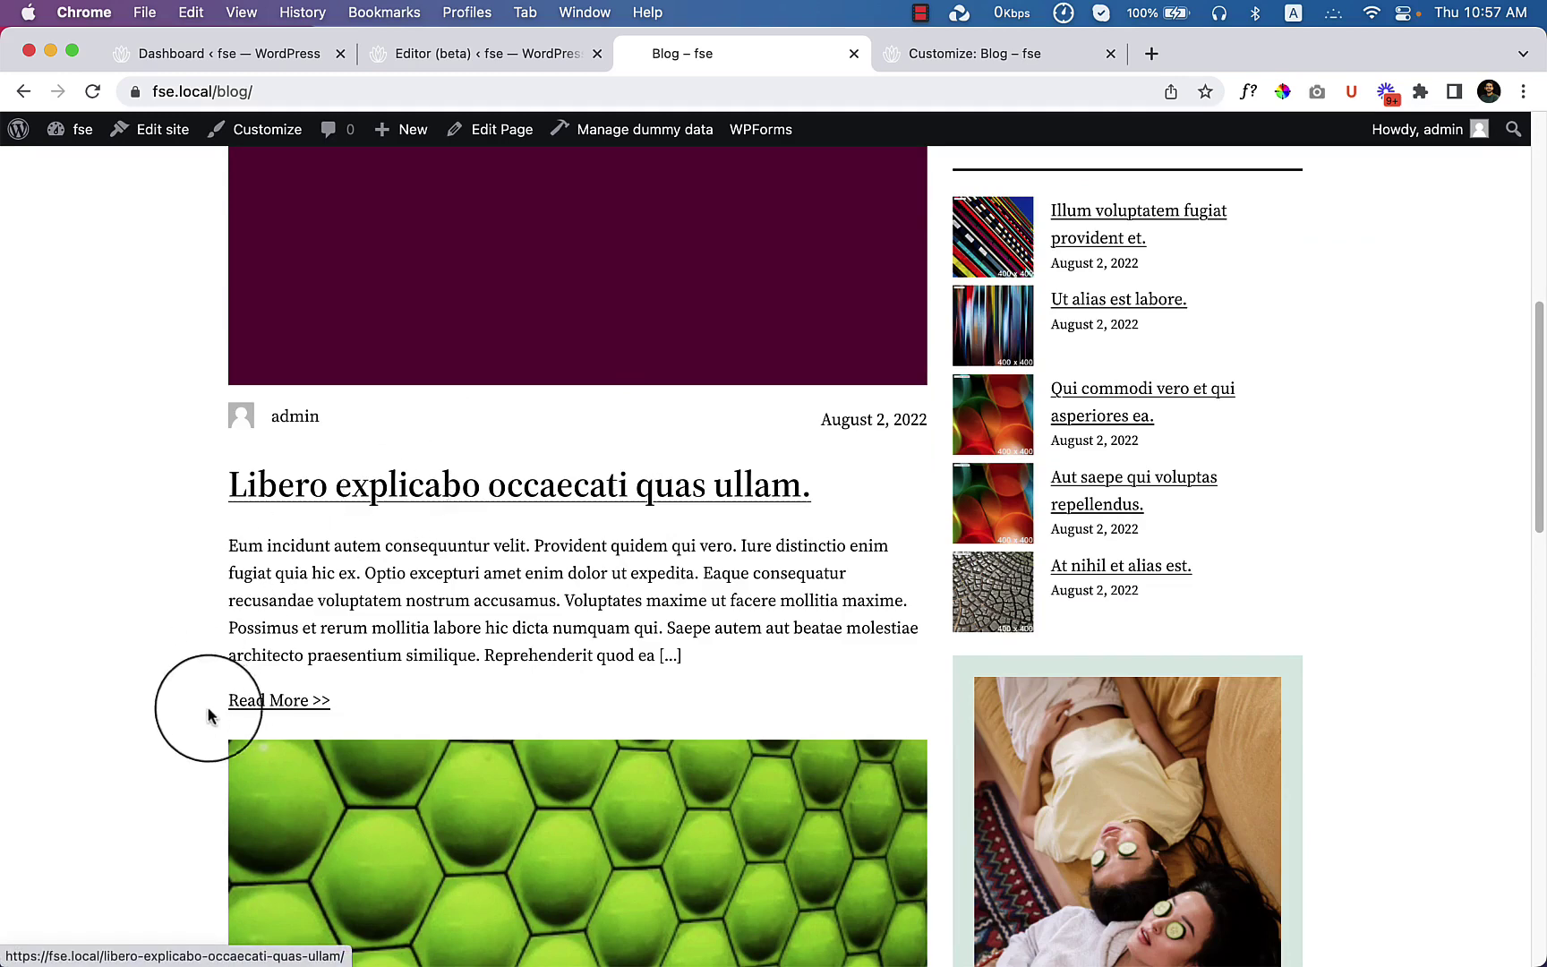
pyautogui.click(239, 702)
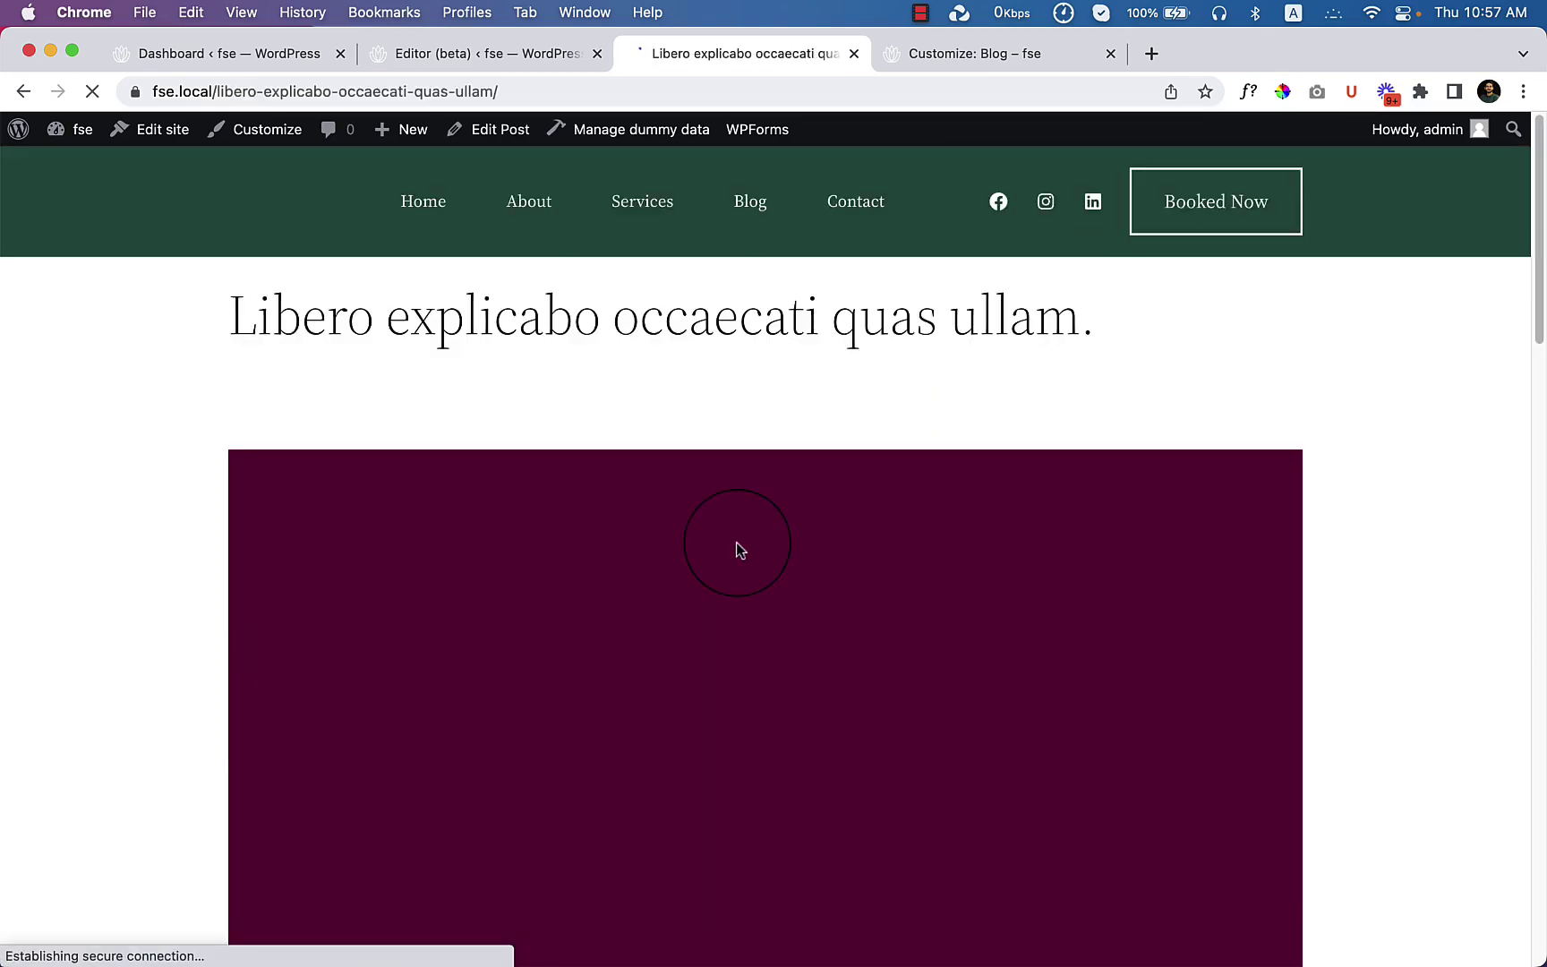
# Step: Scroll the Libero post down to its footer and back, then return to the site editor
pyautogui.scroll(-15, 736, 544)
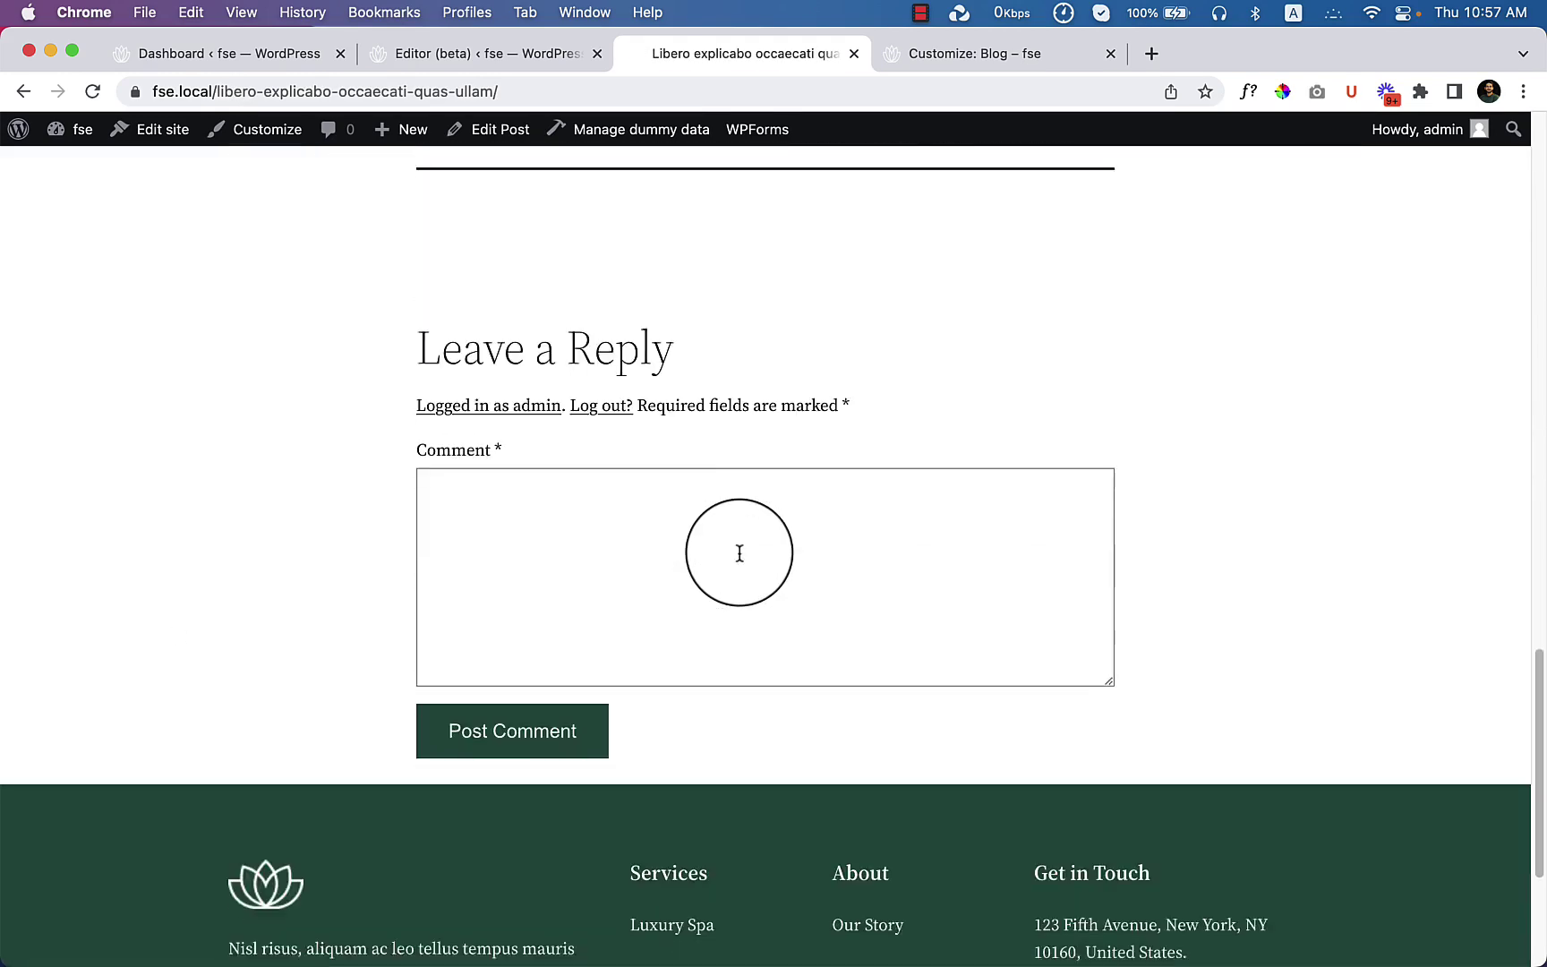
pyautogui.scroll(-4, 739, 554)
pyautogui.scroll(20, 740, 560)
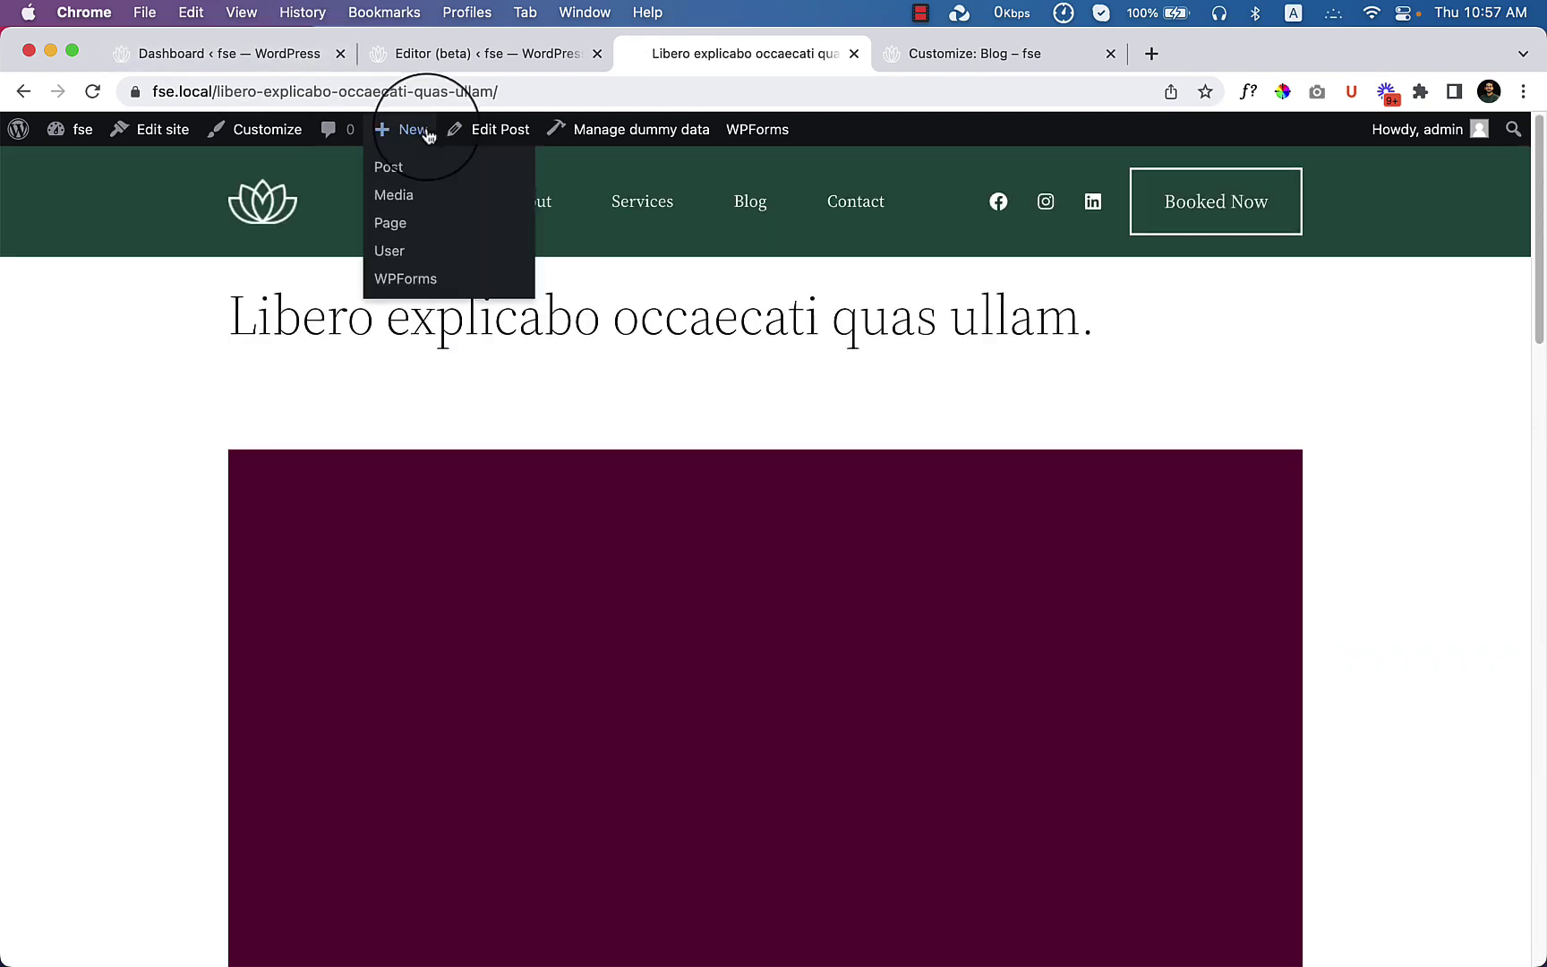
pyautogui.click(376, 55)
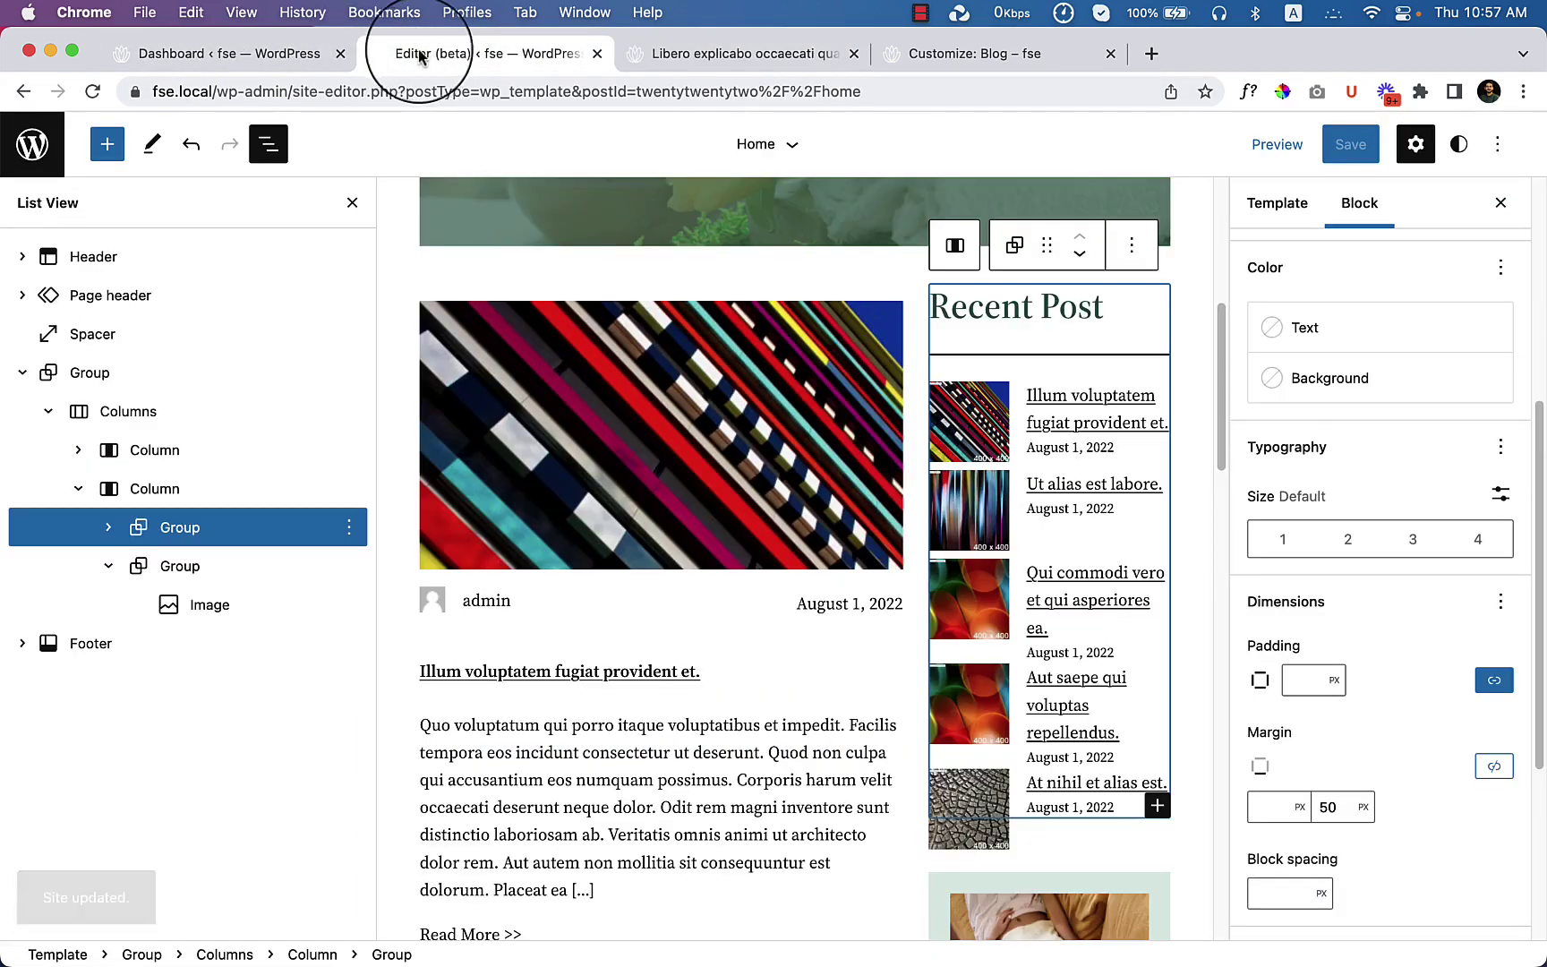
# Step: Go to Templates in the editor navigation and load the Single Post template
pyautogui.click(32, 152)
pyautogui.click(32, 153)
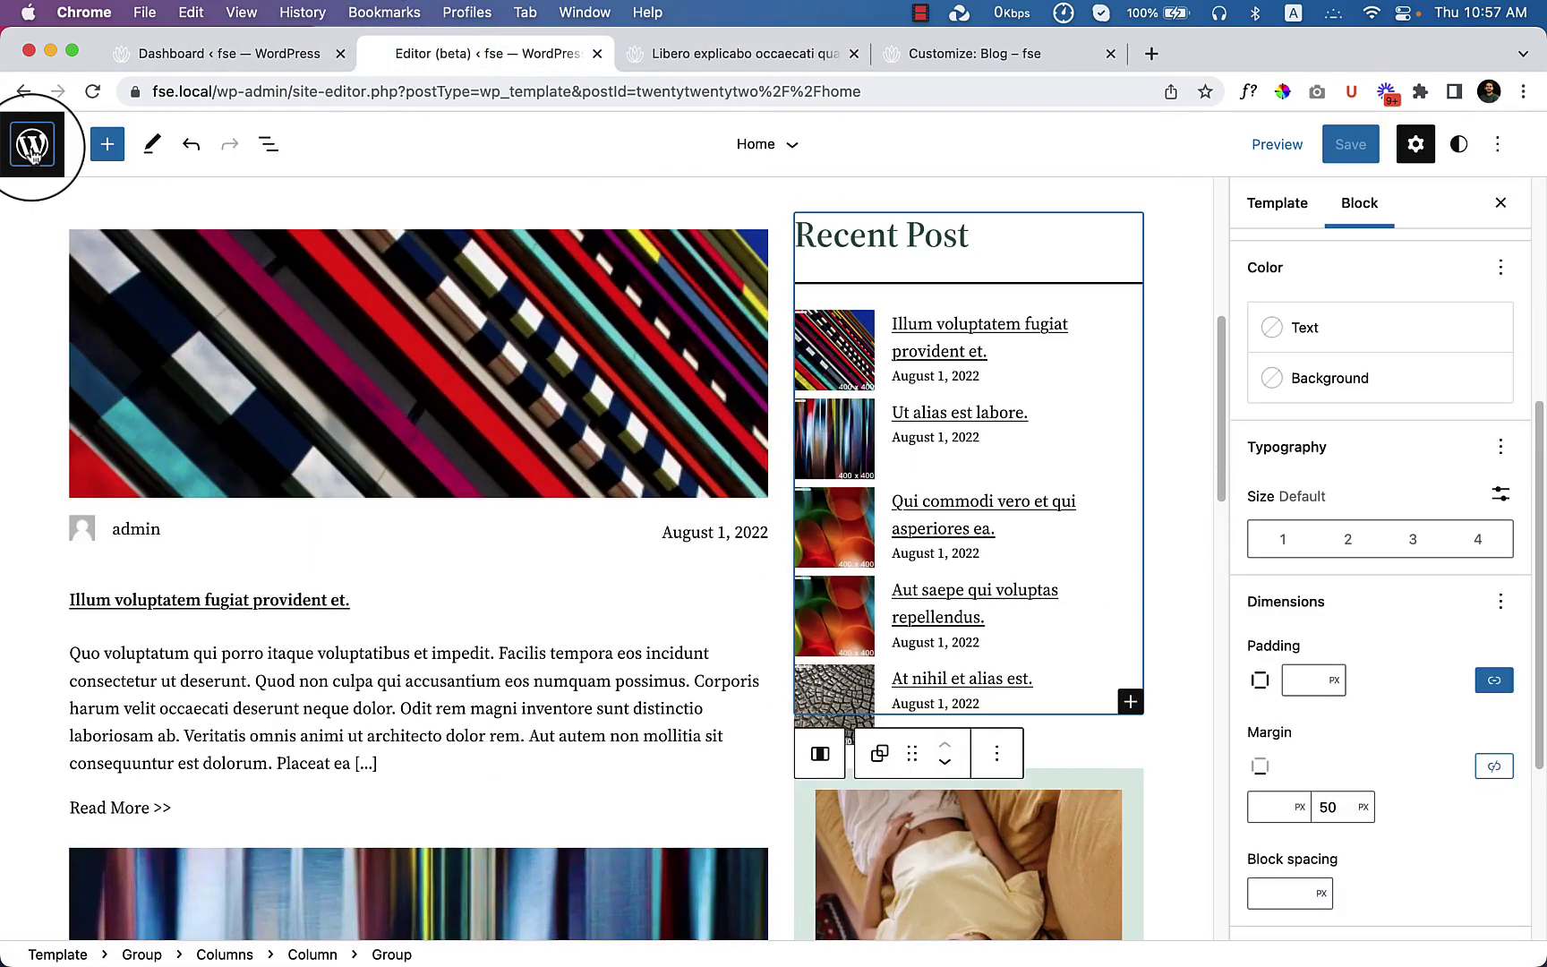
pyautogui.click(32, 152)
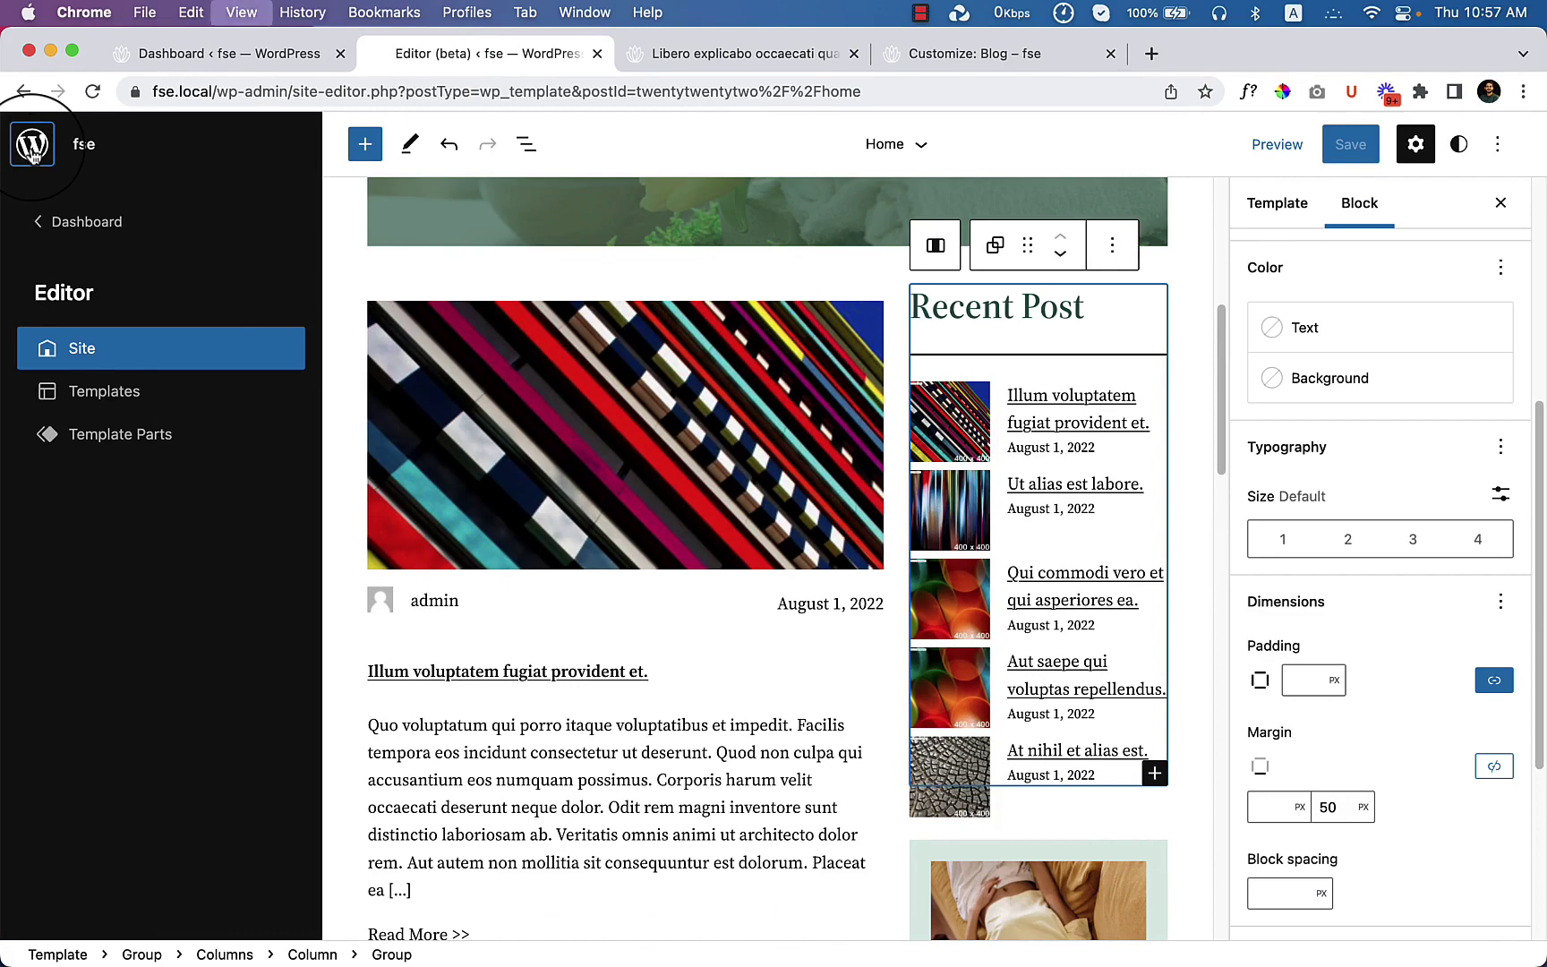
pyautogui.press('super+minus')
pyautogui.press('super+minus')
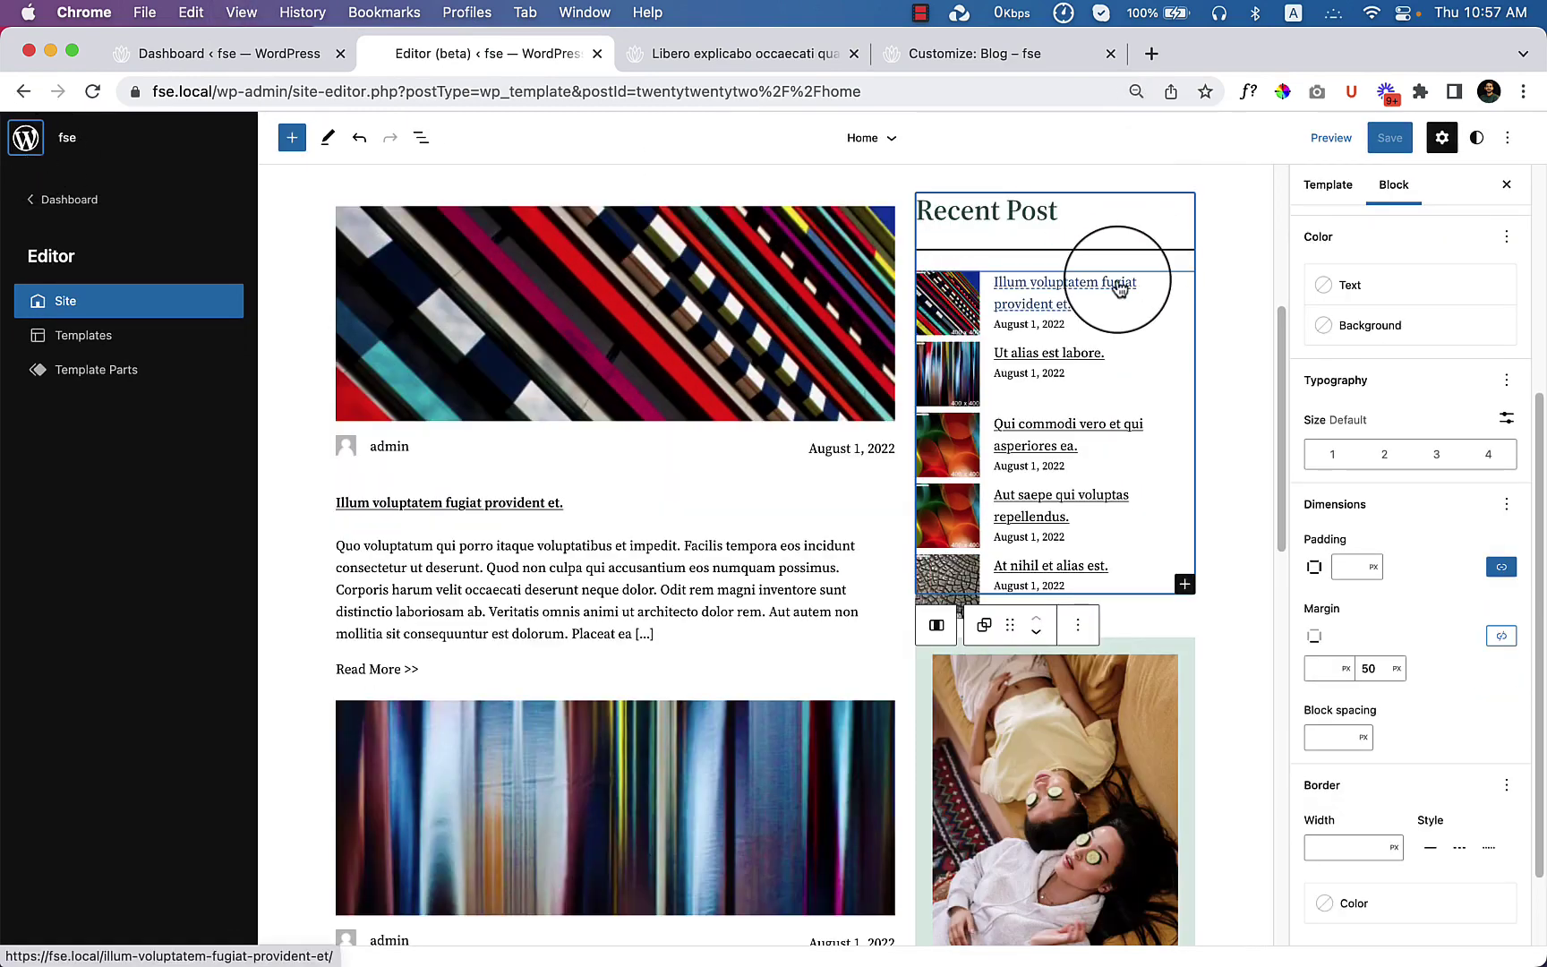
pyautogui.click(90, 354)
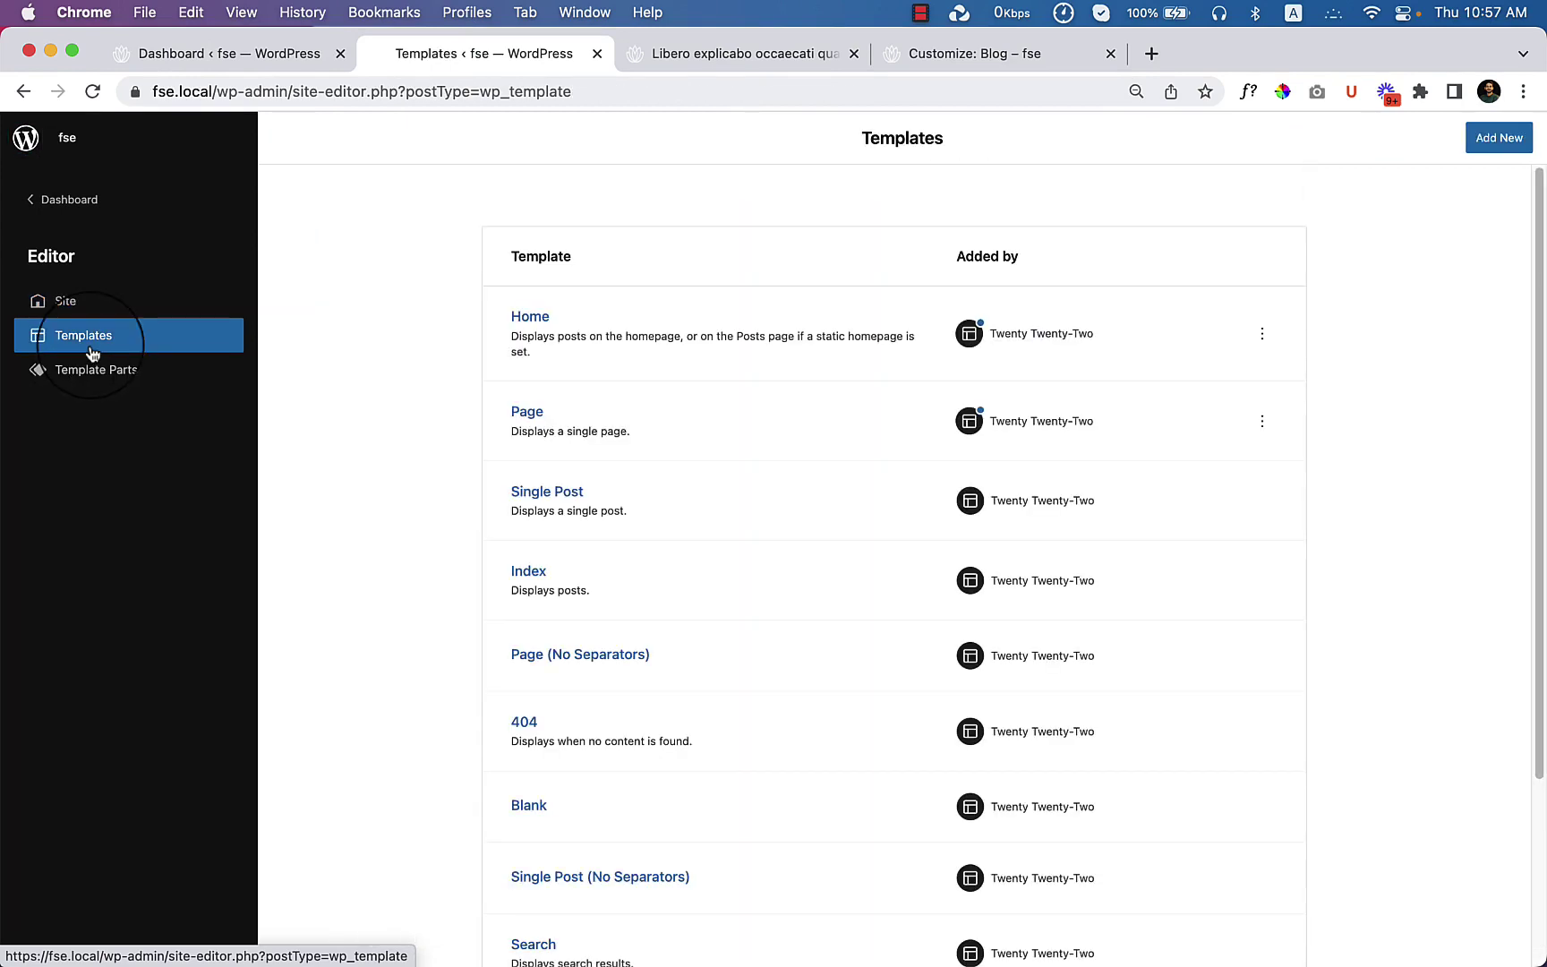
pyautogui.click(555, 501)
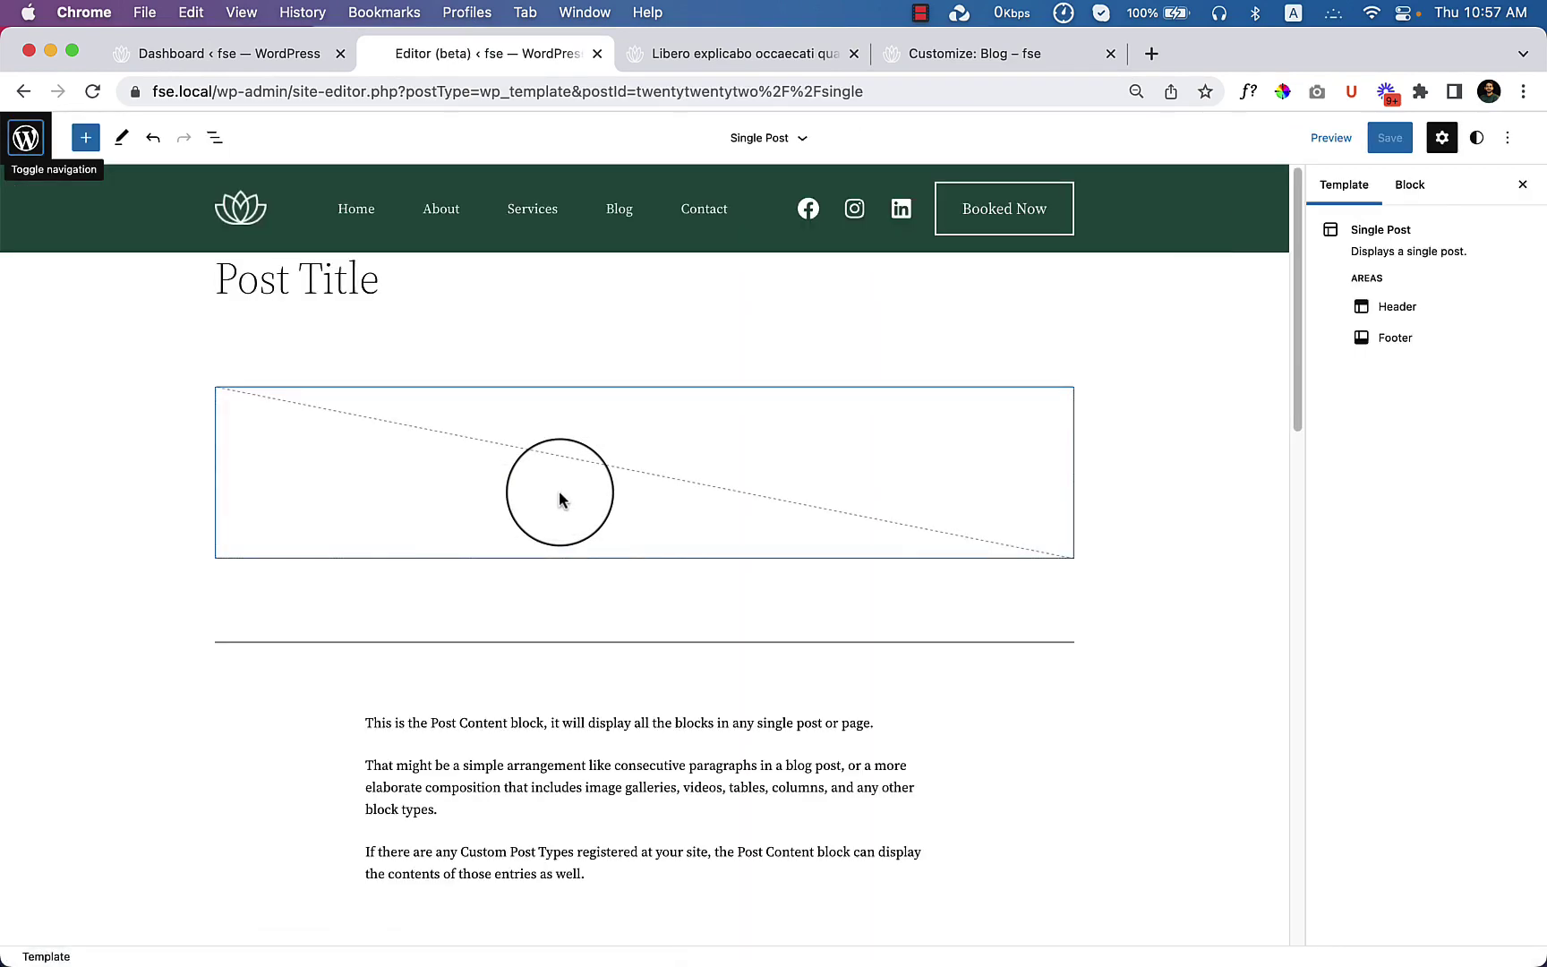
pyautogui.scroll(-4, 969, 728)
pyautogui.scroll(-10, 969, 728)
pyautogui.scroll(5, 969, 728)
pyautogui.scroll(10, 969, 728)
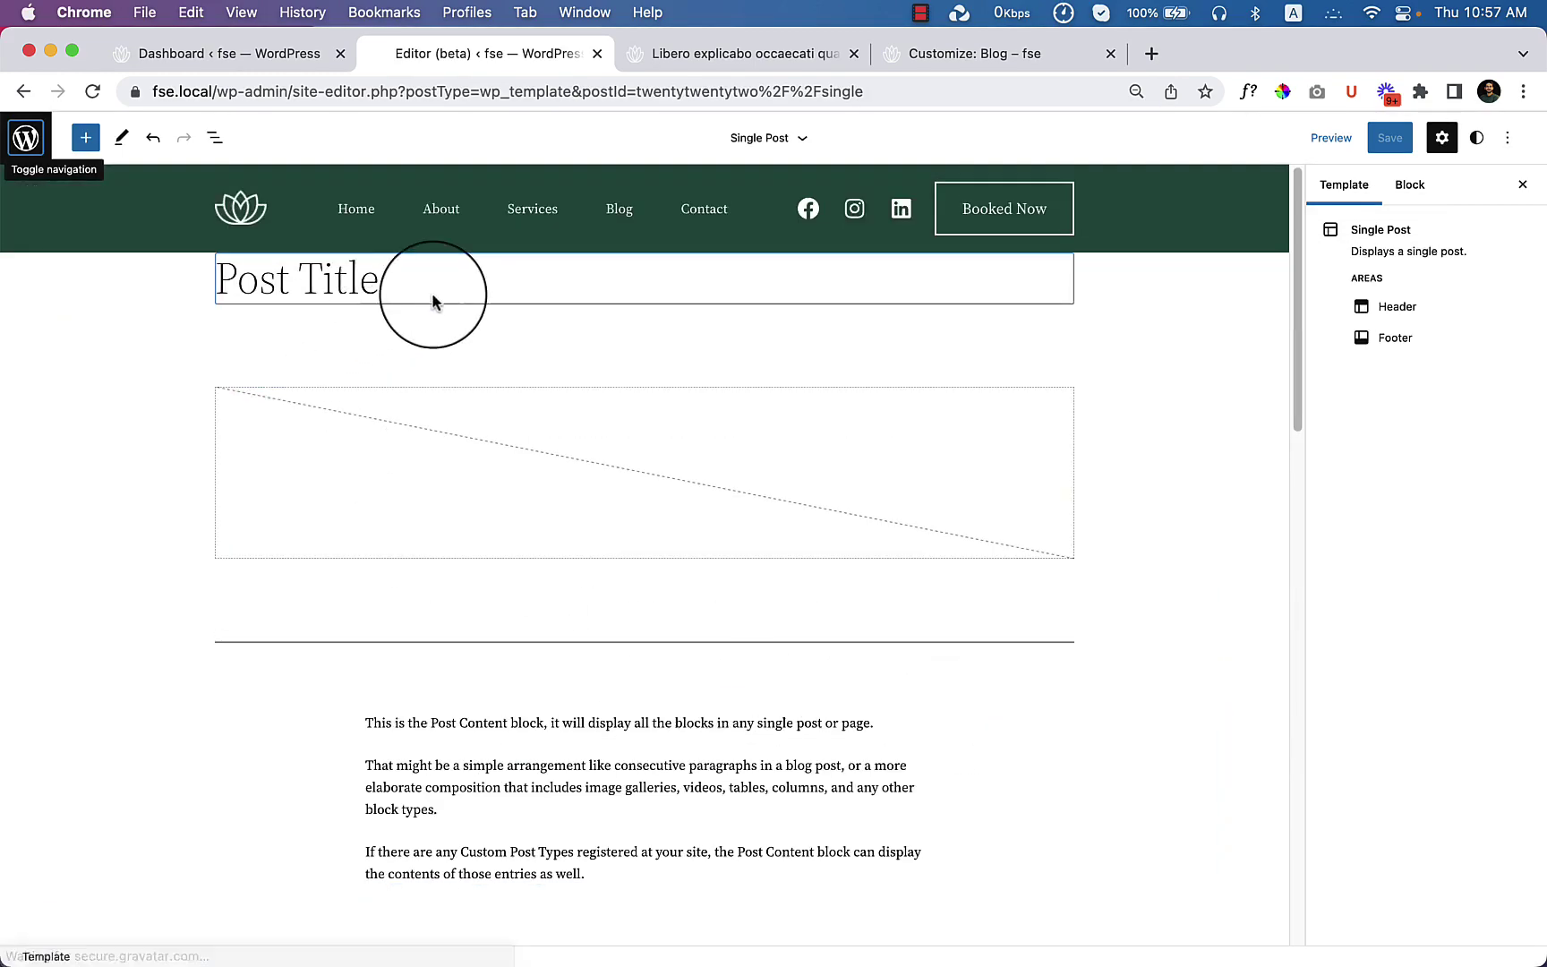
pyautogui.click(435, 298)
pyautogui.click(564, 480)
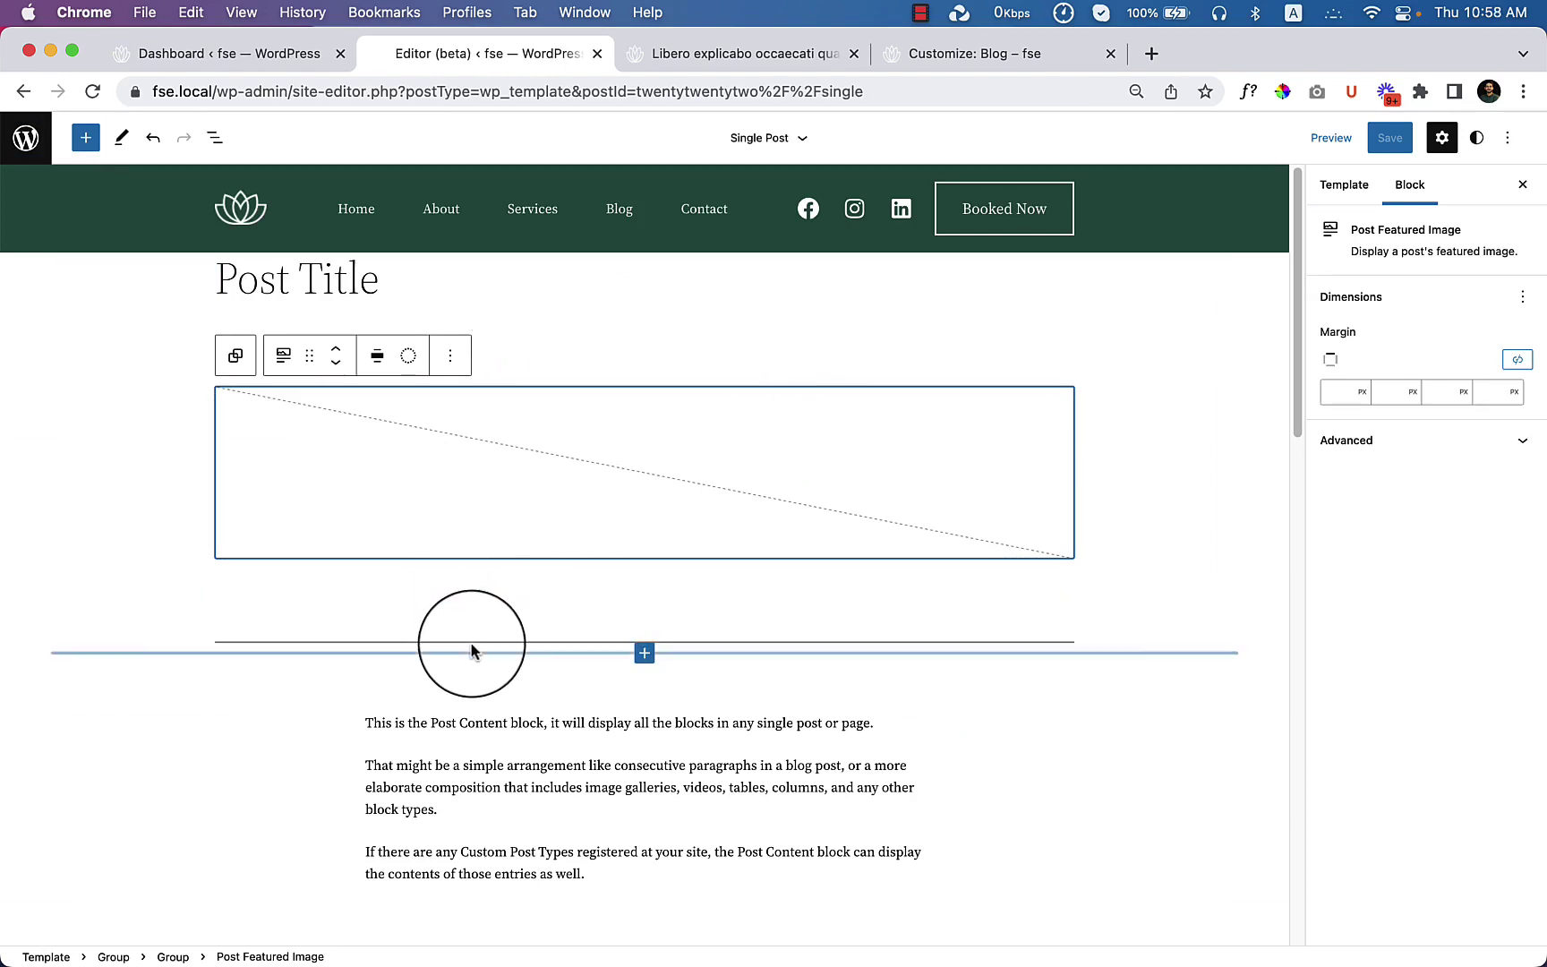
pyautogui.scroll(-3, 442, 539)
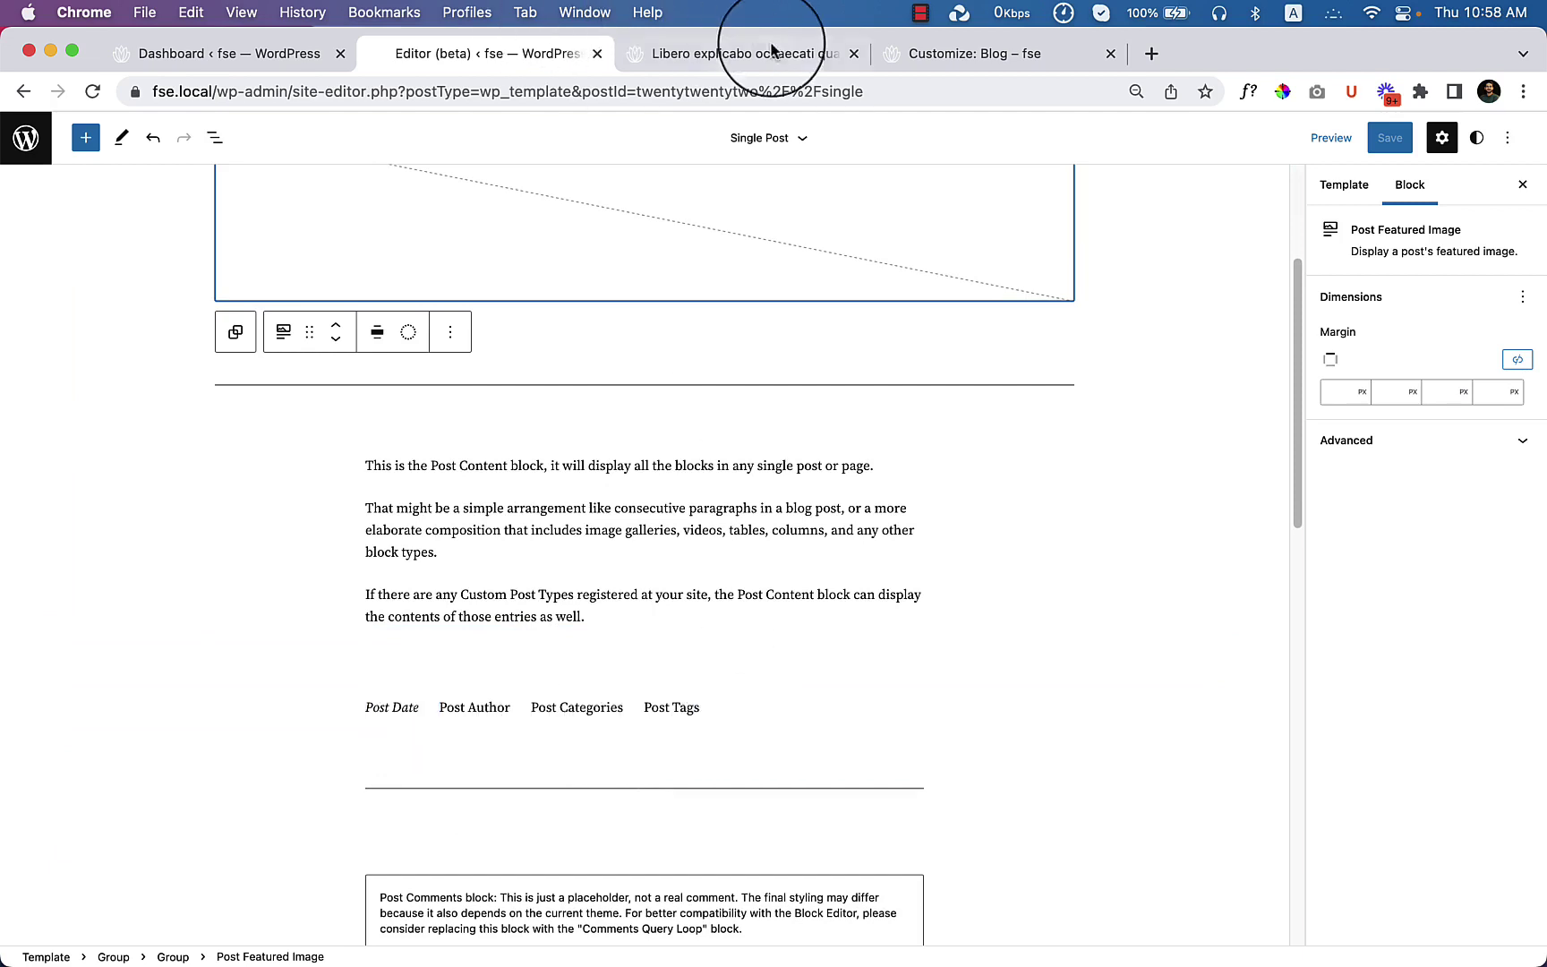
pyautogui.click(739, 54)
pyautogui.scroll(-7, 659, 459)
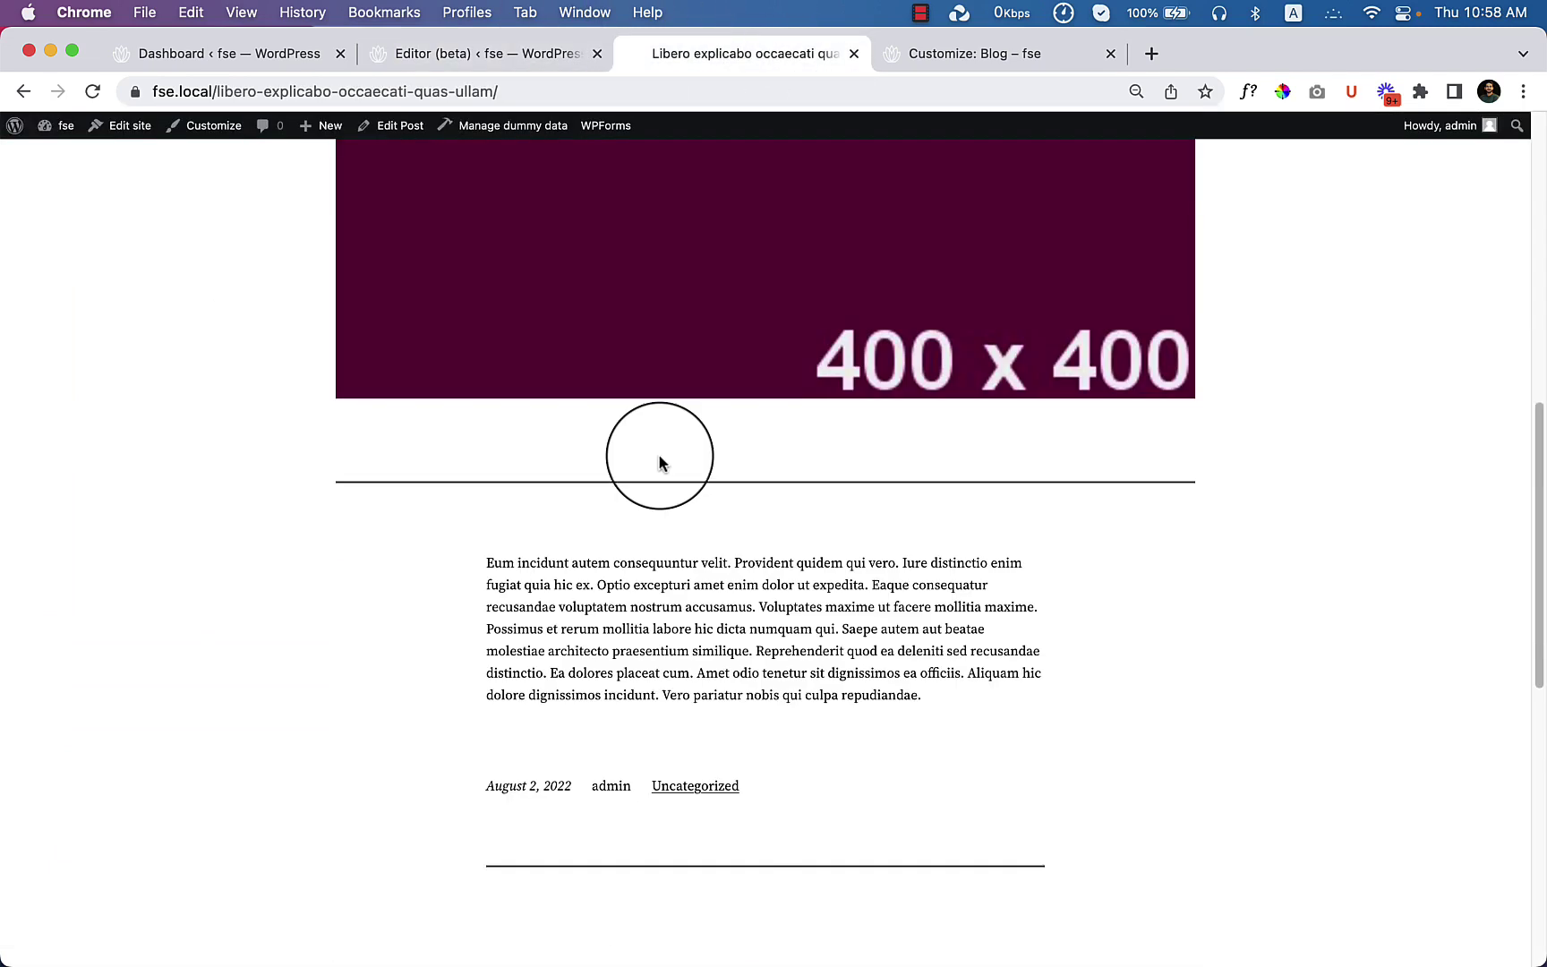
pyautogui.scroll(-2, 659, 459)
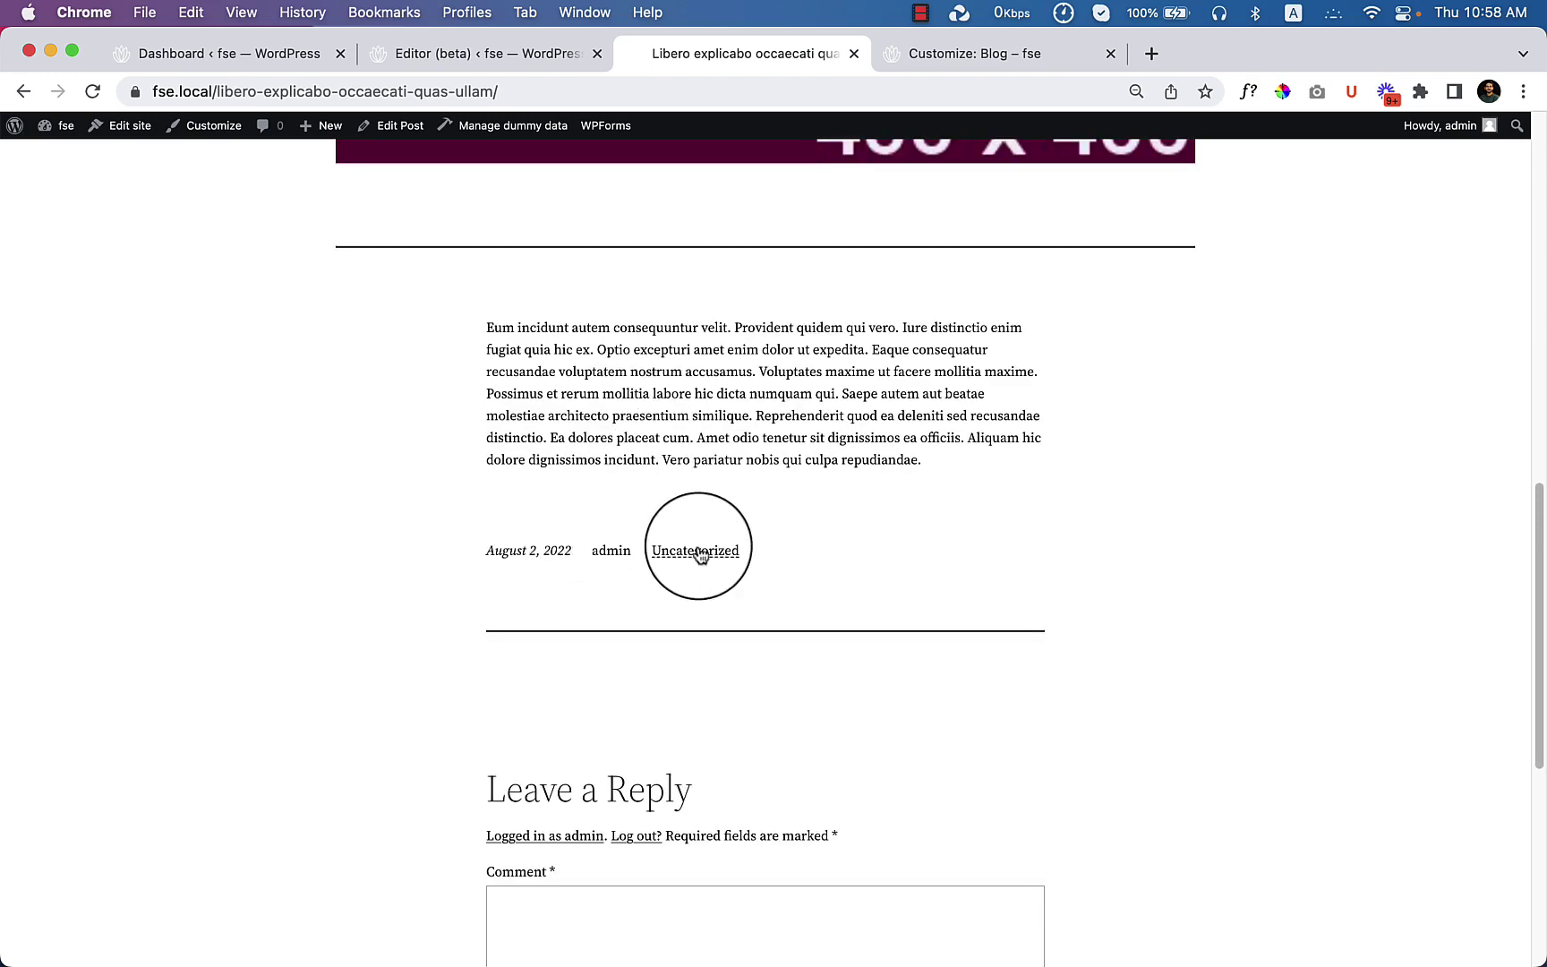
pyautogui.scroll(-3, 722, 548)
pyautogui.scroll(9, 726, 553)
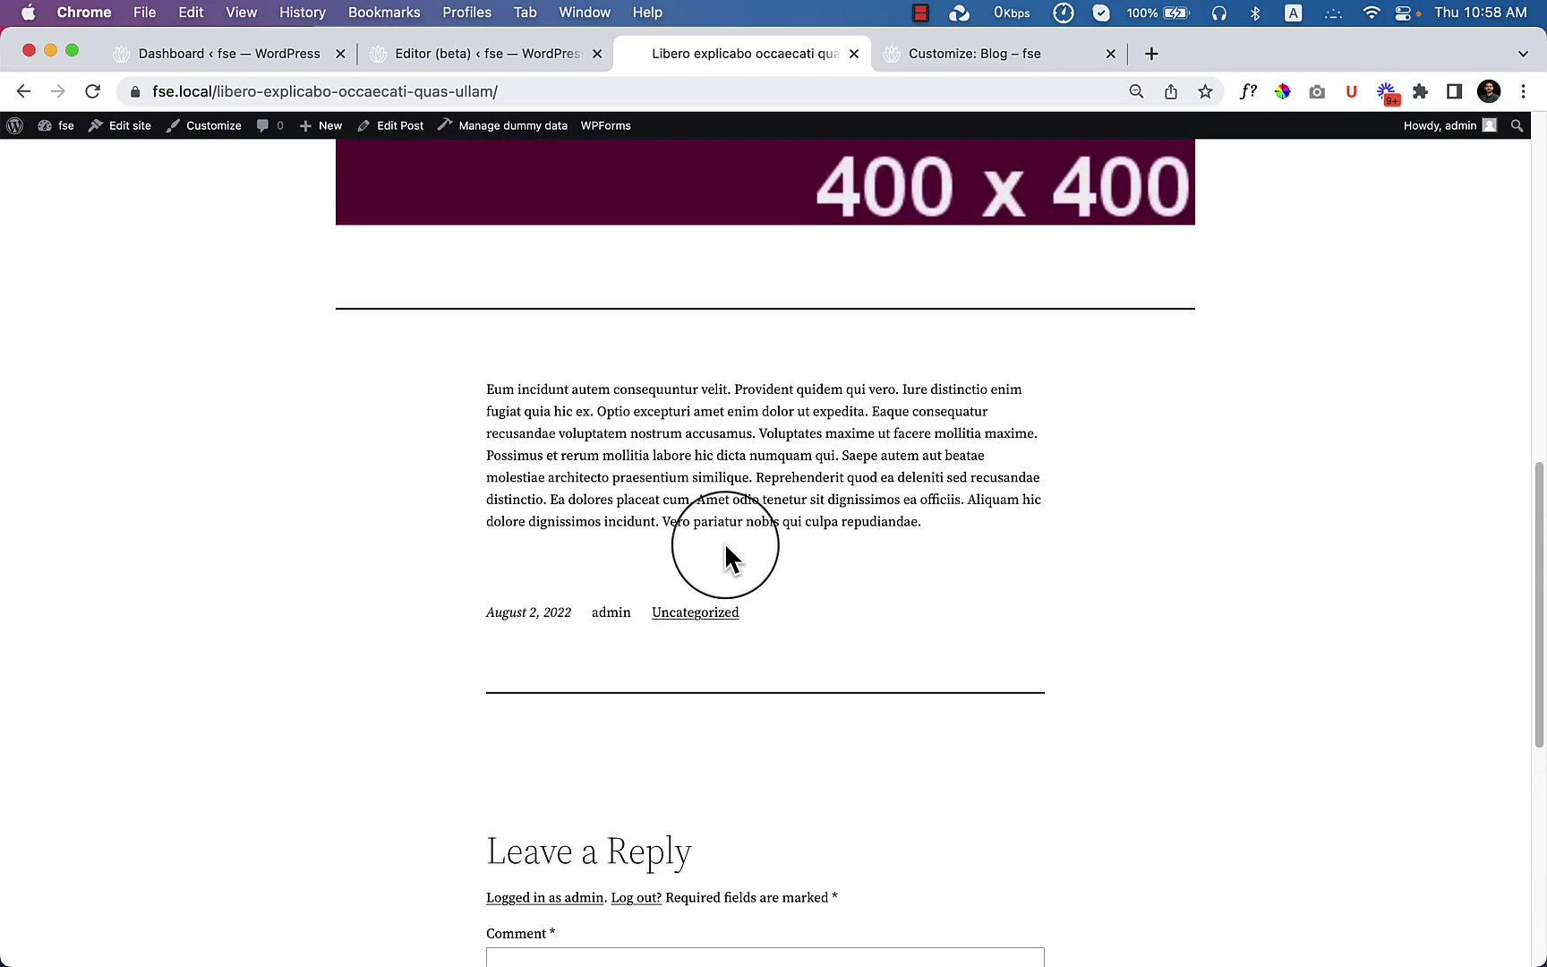
pyautogui.scroll(-6, 597, 493)
pyautogui.scroll(10, 777, 585)
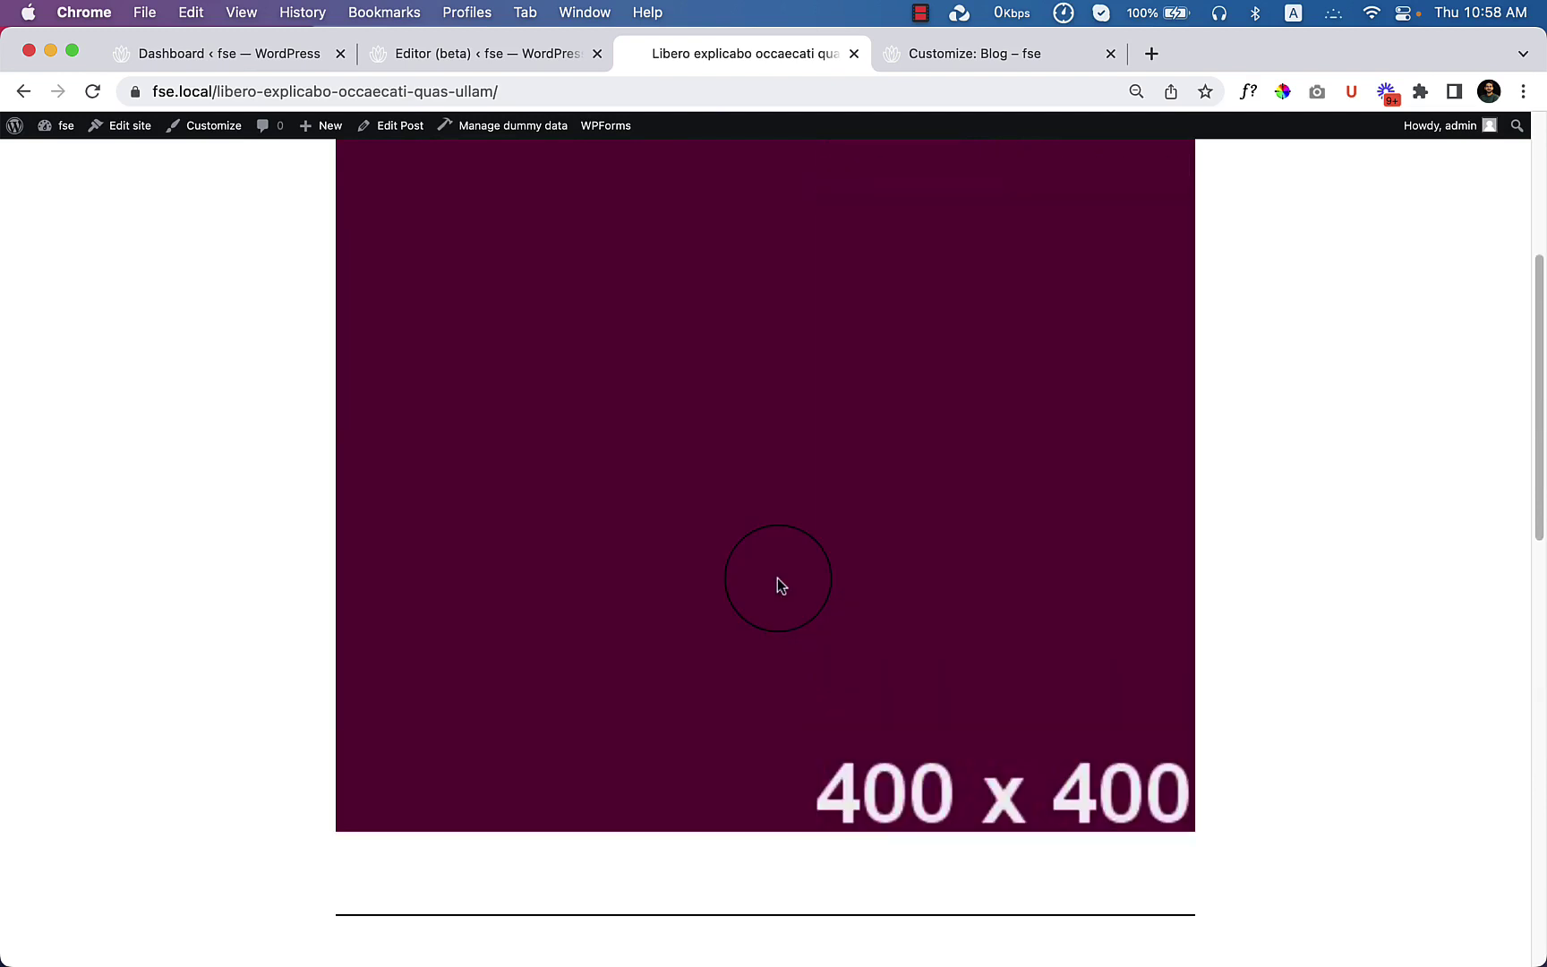
pyautogui.click(484, 56)
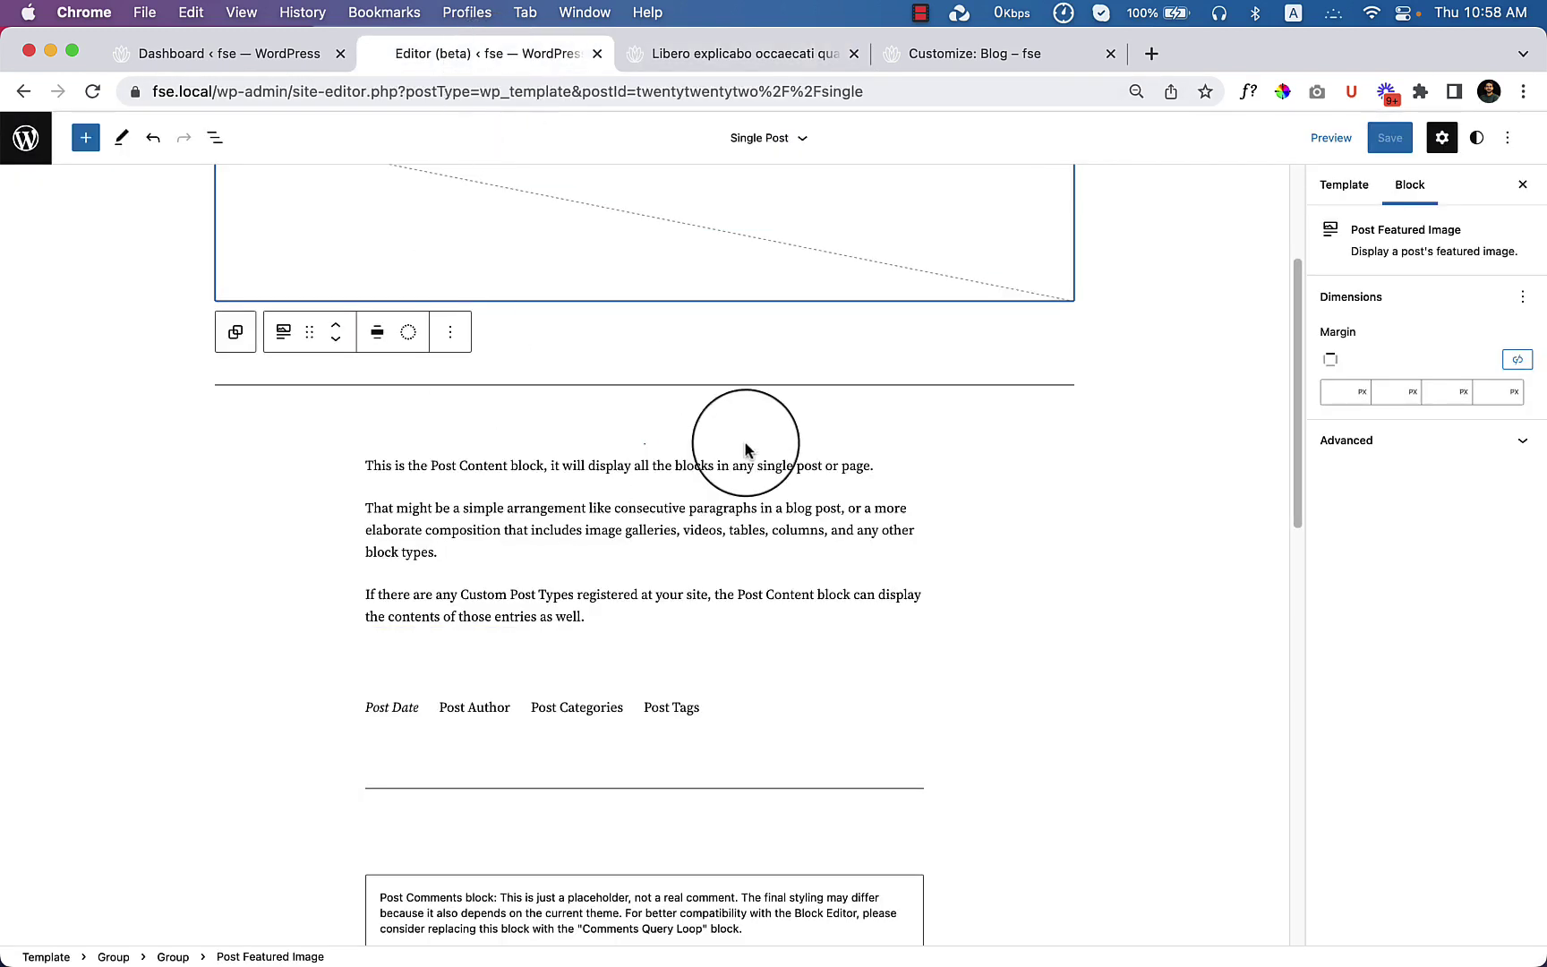
pyautogui.scroll(3, 726, 403)
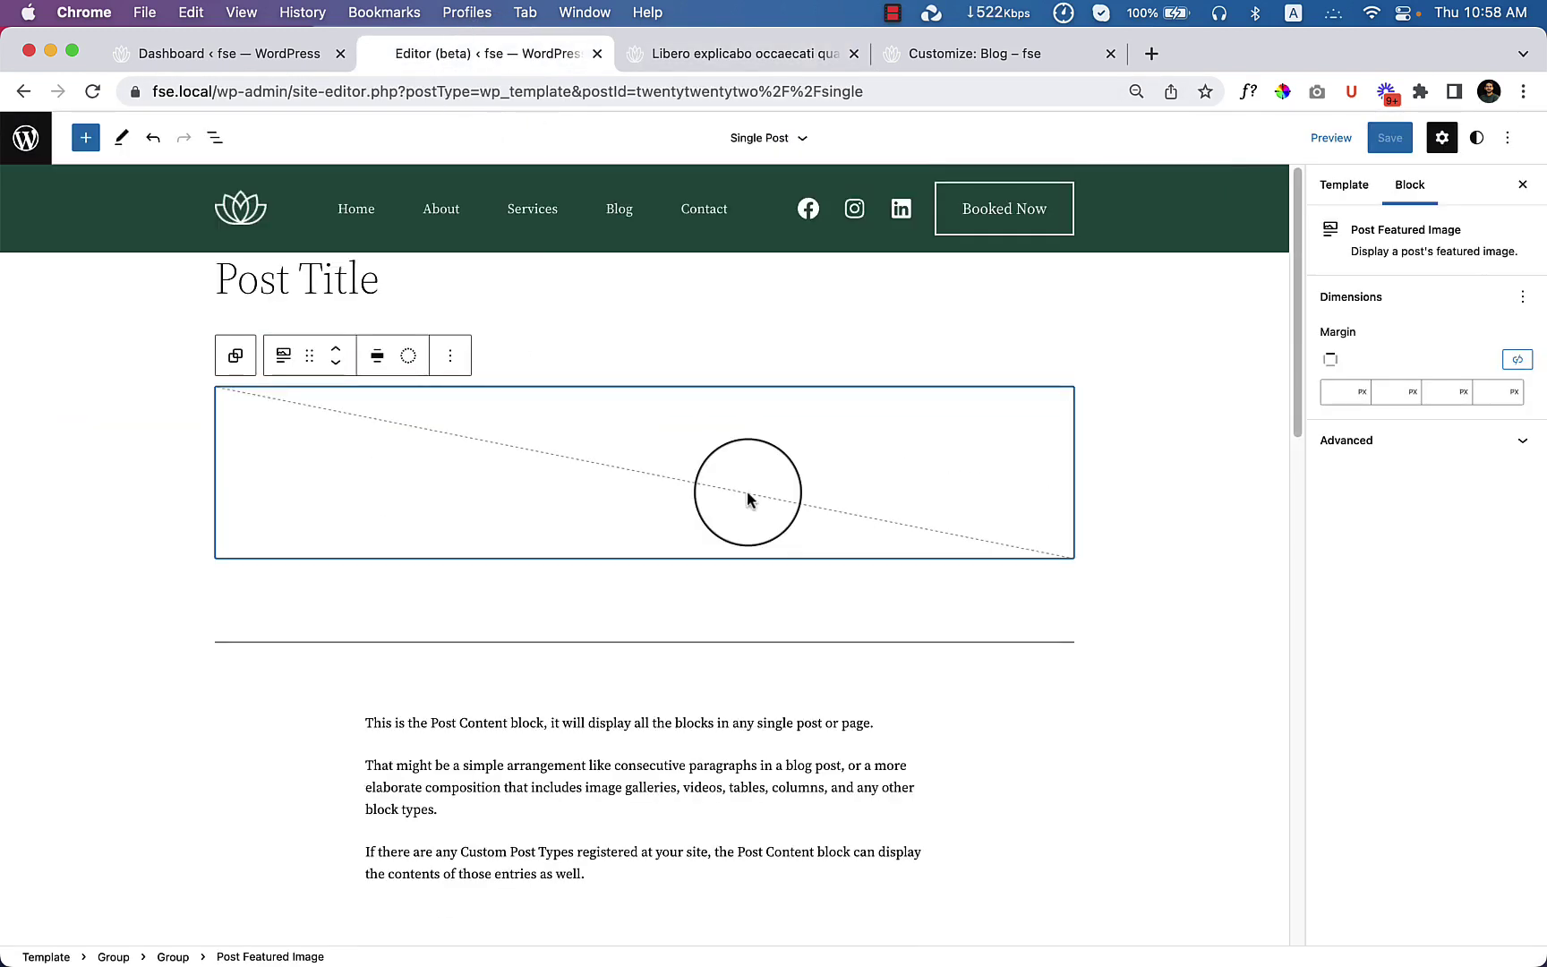
pyautogui.click(753, 53)
pyautogui.scroll(-10, 725, 538)
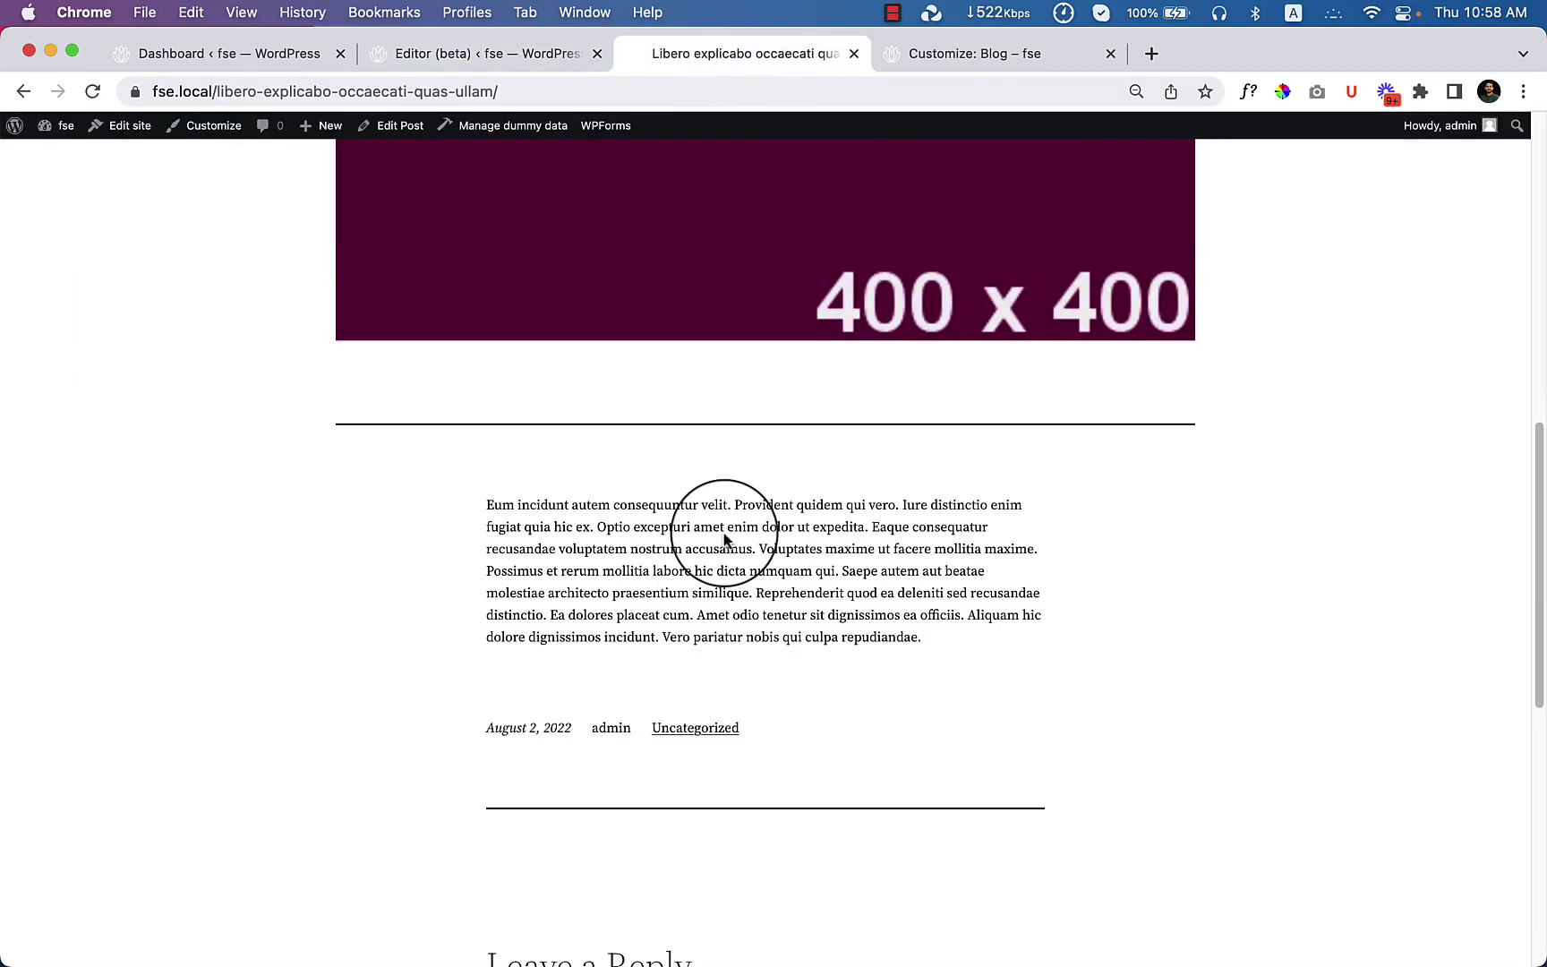
pyautogui.scroll(5, 529, 339)
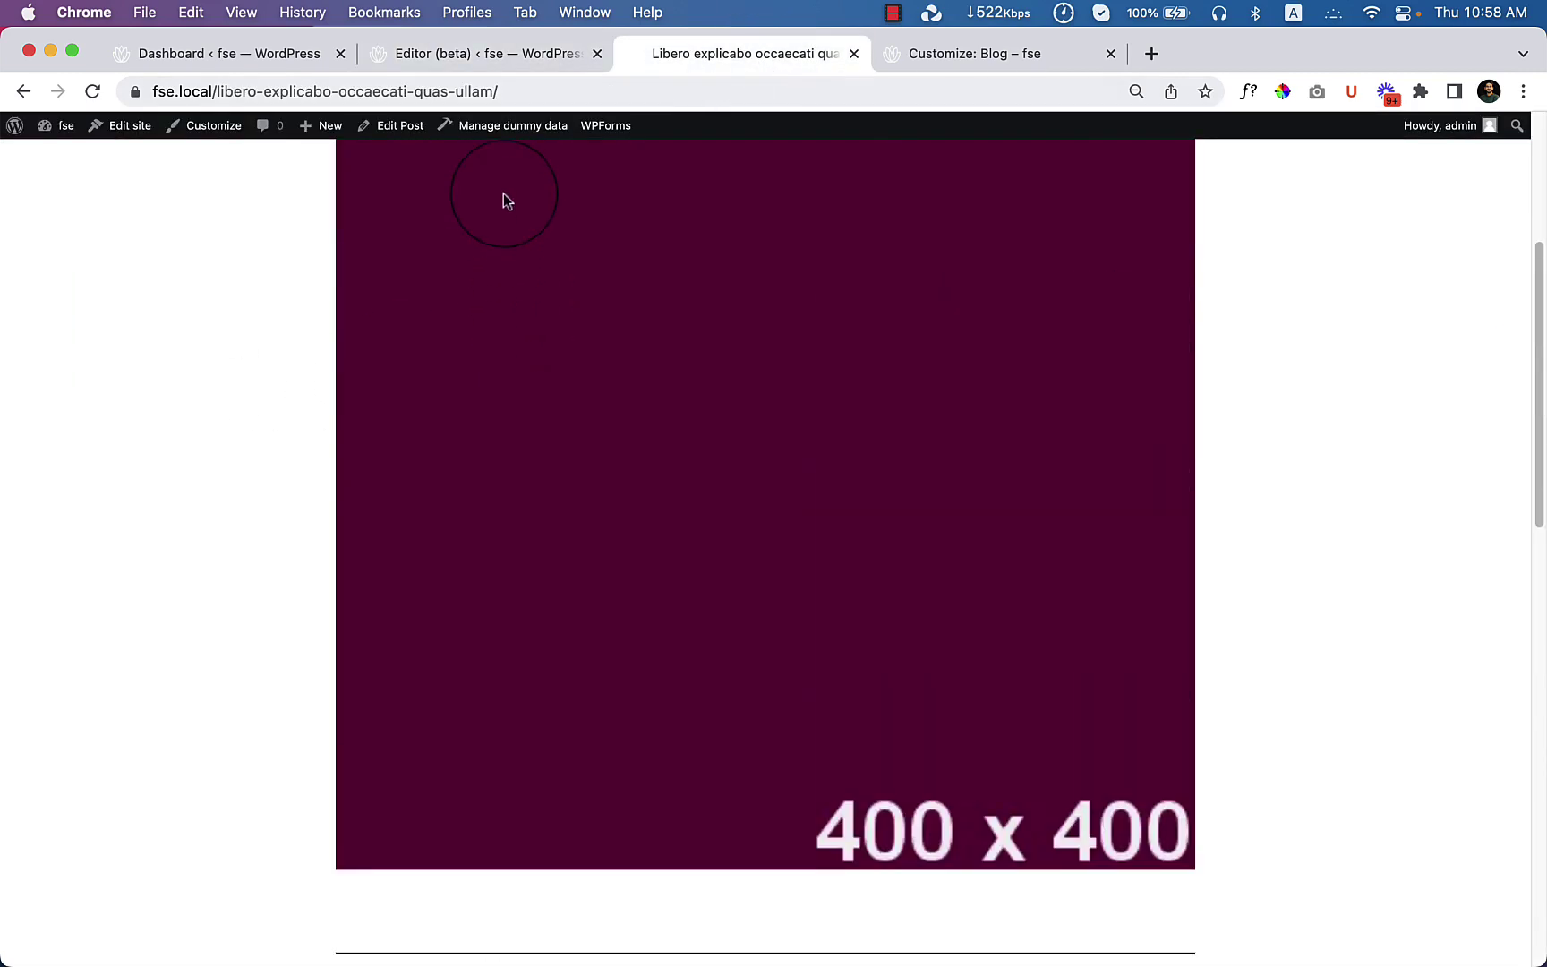
pyautogui.click(500, 52)
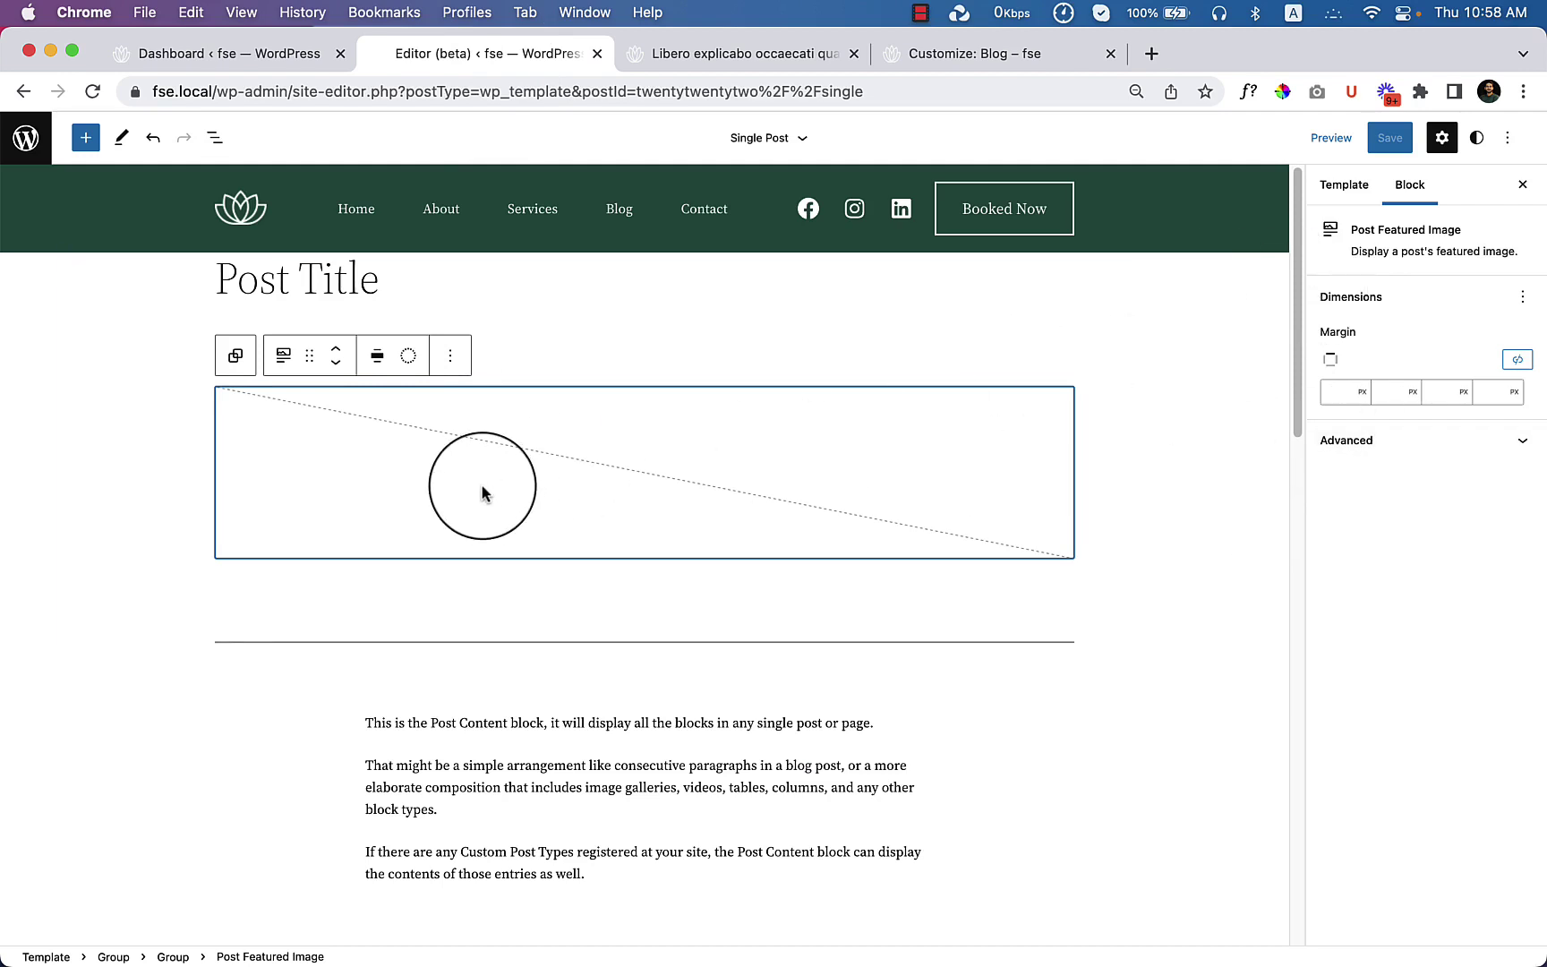
# Step: Show the template's List View with the inner title Group expanded
pyautogui.click(778, 332)
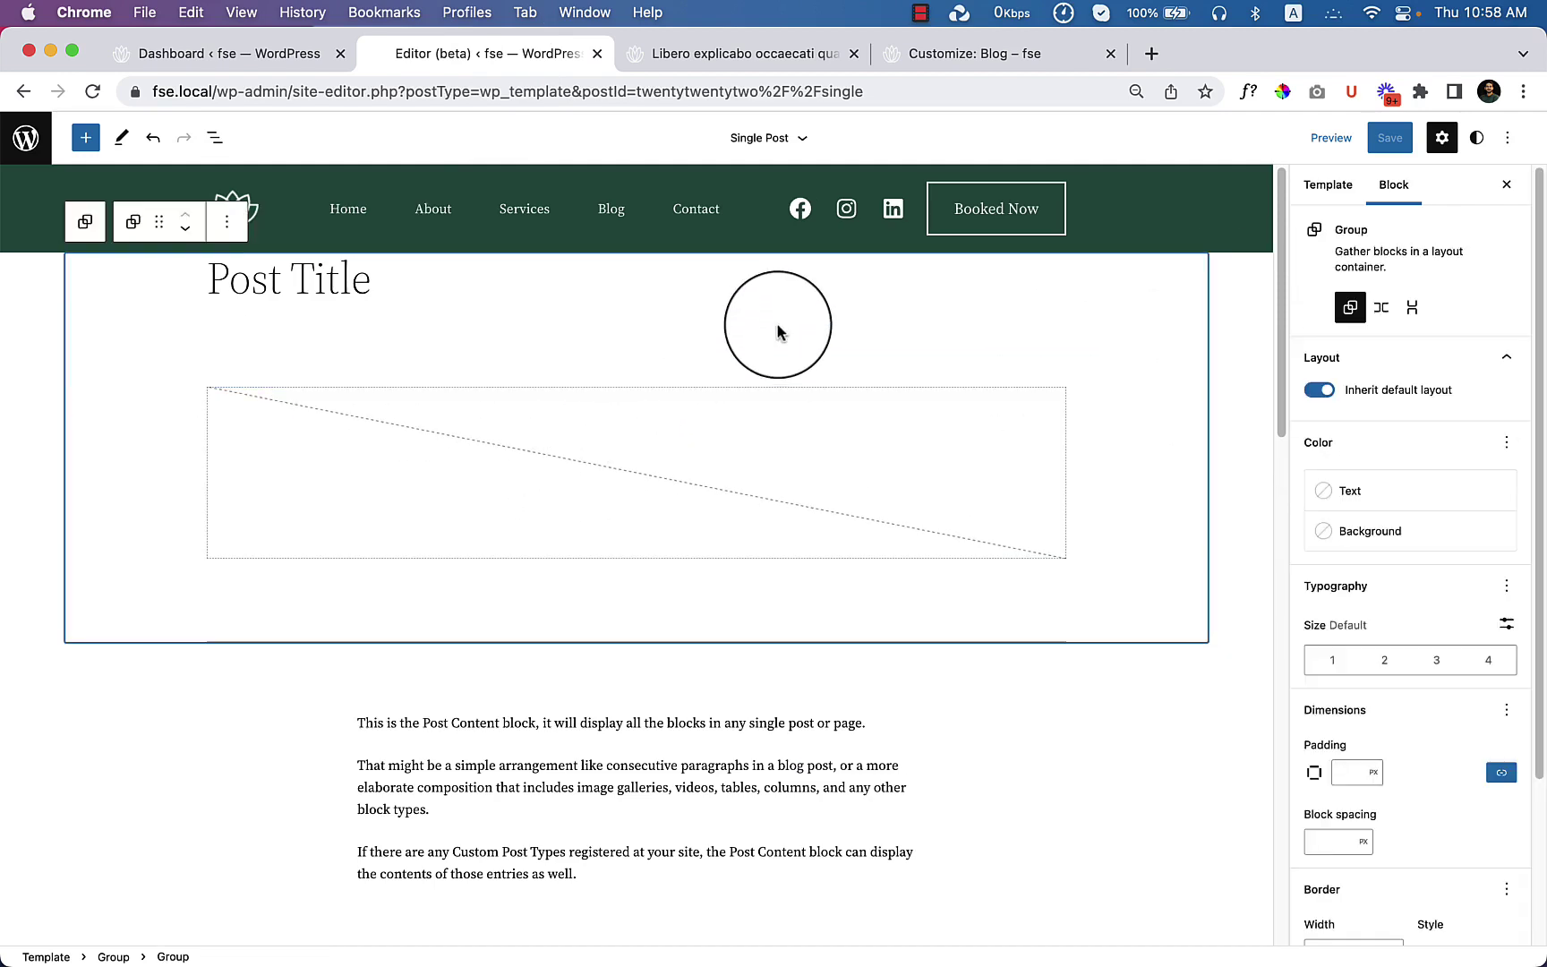
pyautogui.click(216, 139)
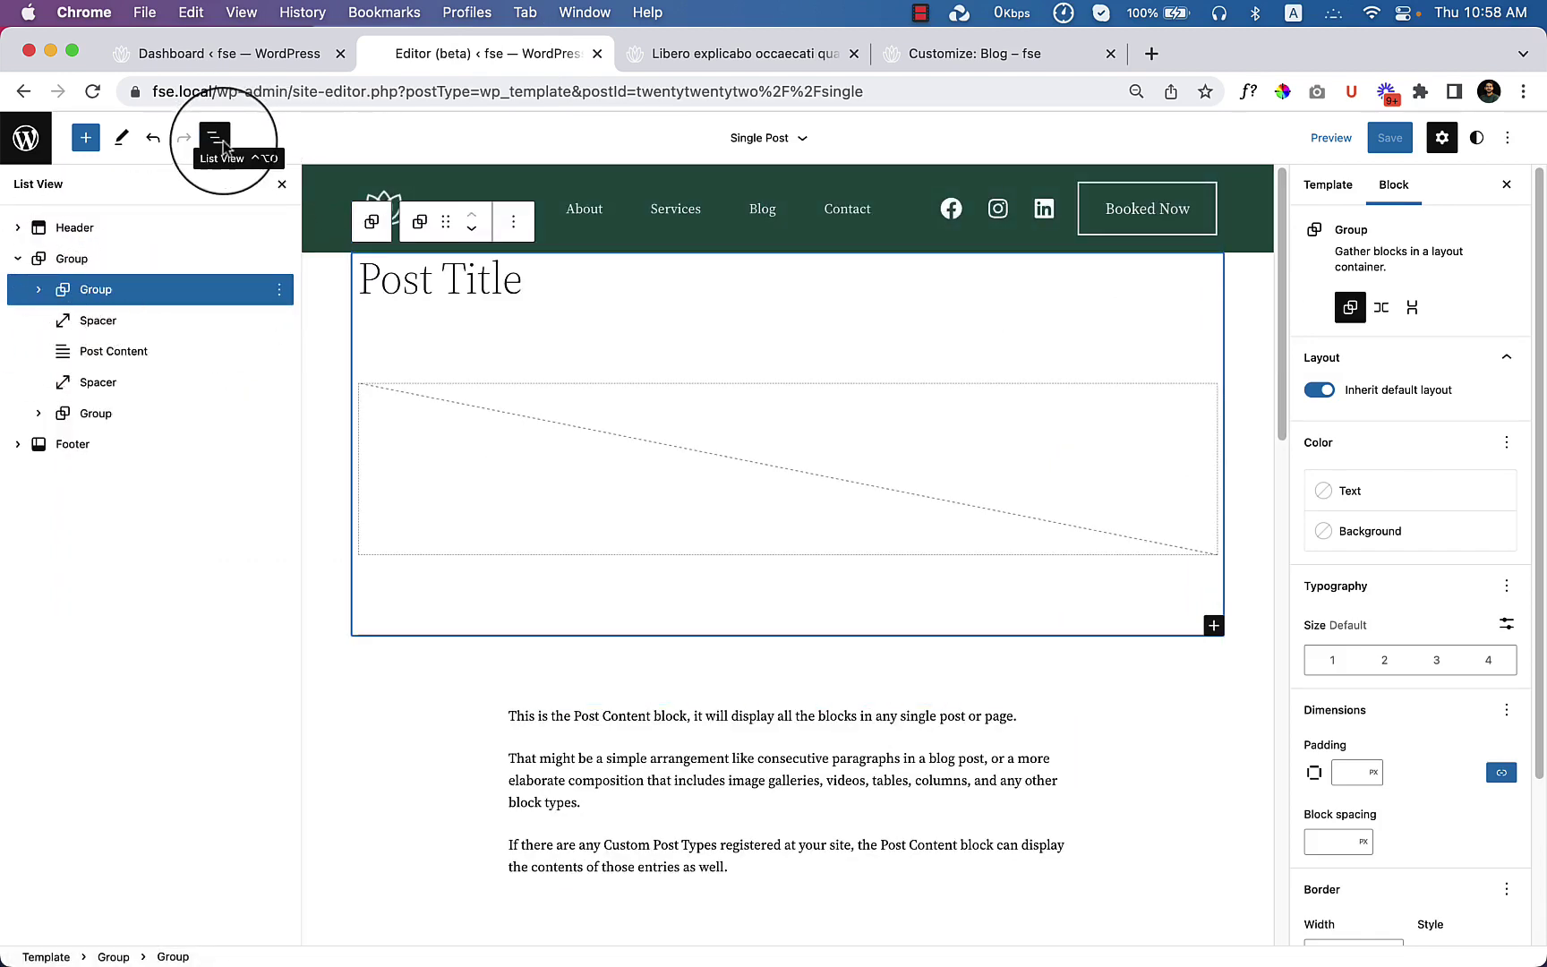
pyautogui.click(39, 289)
# Step: Step through Post Title, Featured Image, Separator, Spacer and the meta-and-comments Group
pyautogui.click(138, 331)
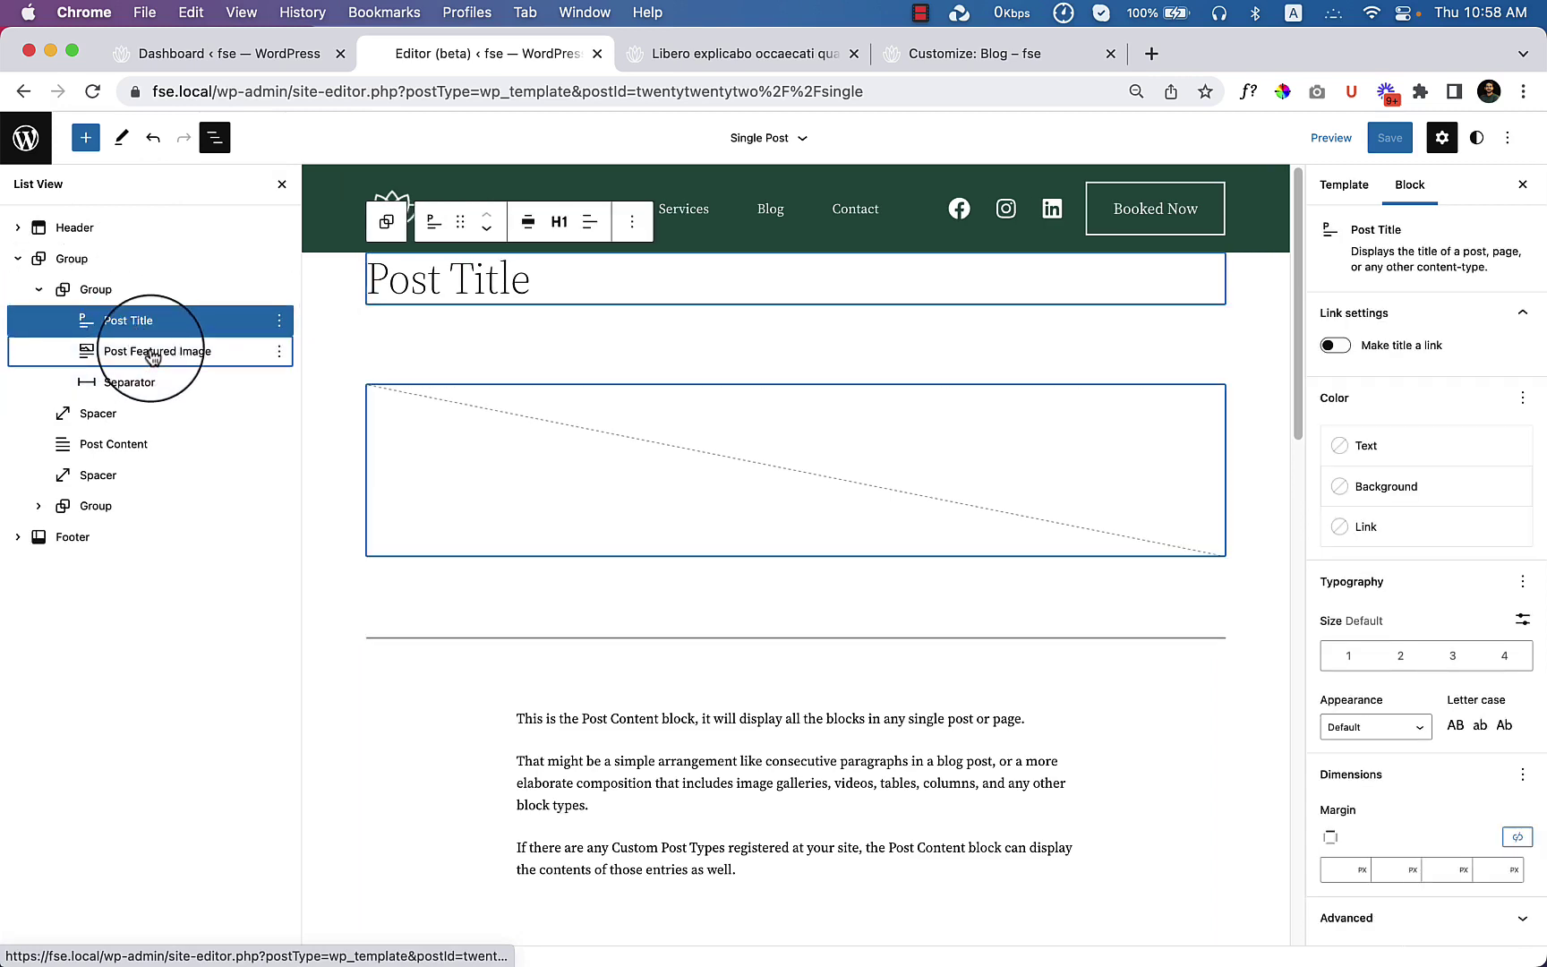
pyautogui.click(153, 356)
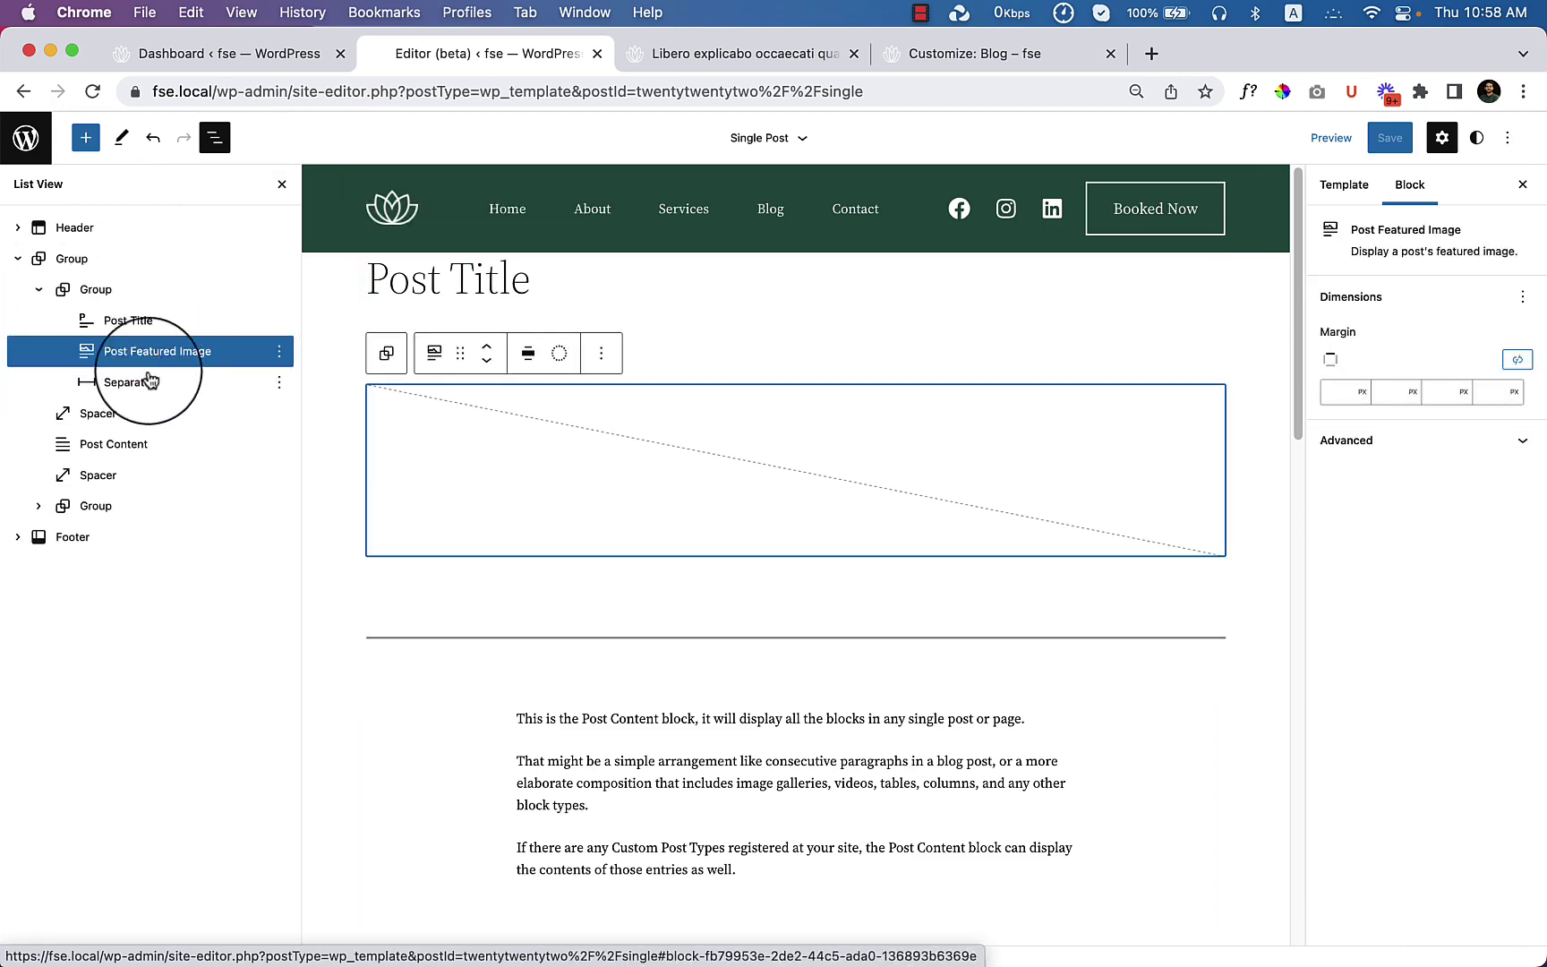
pyautogui.click(153, 382)
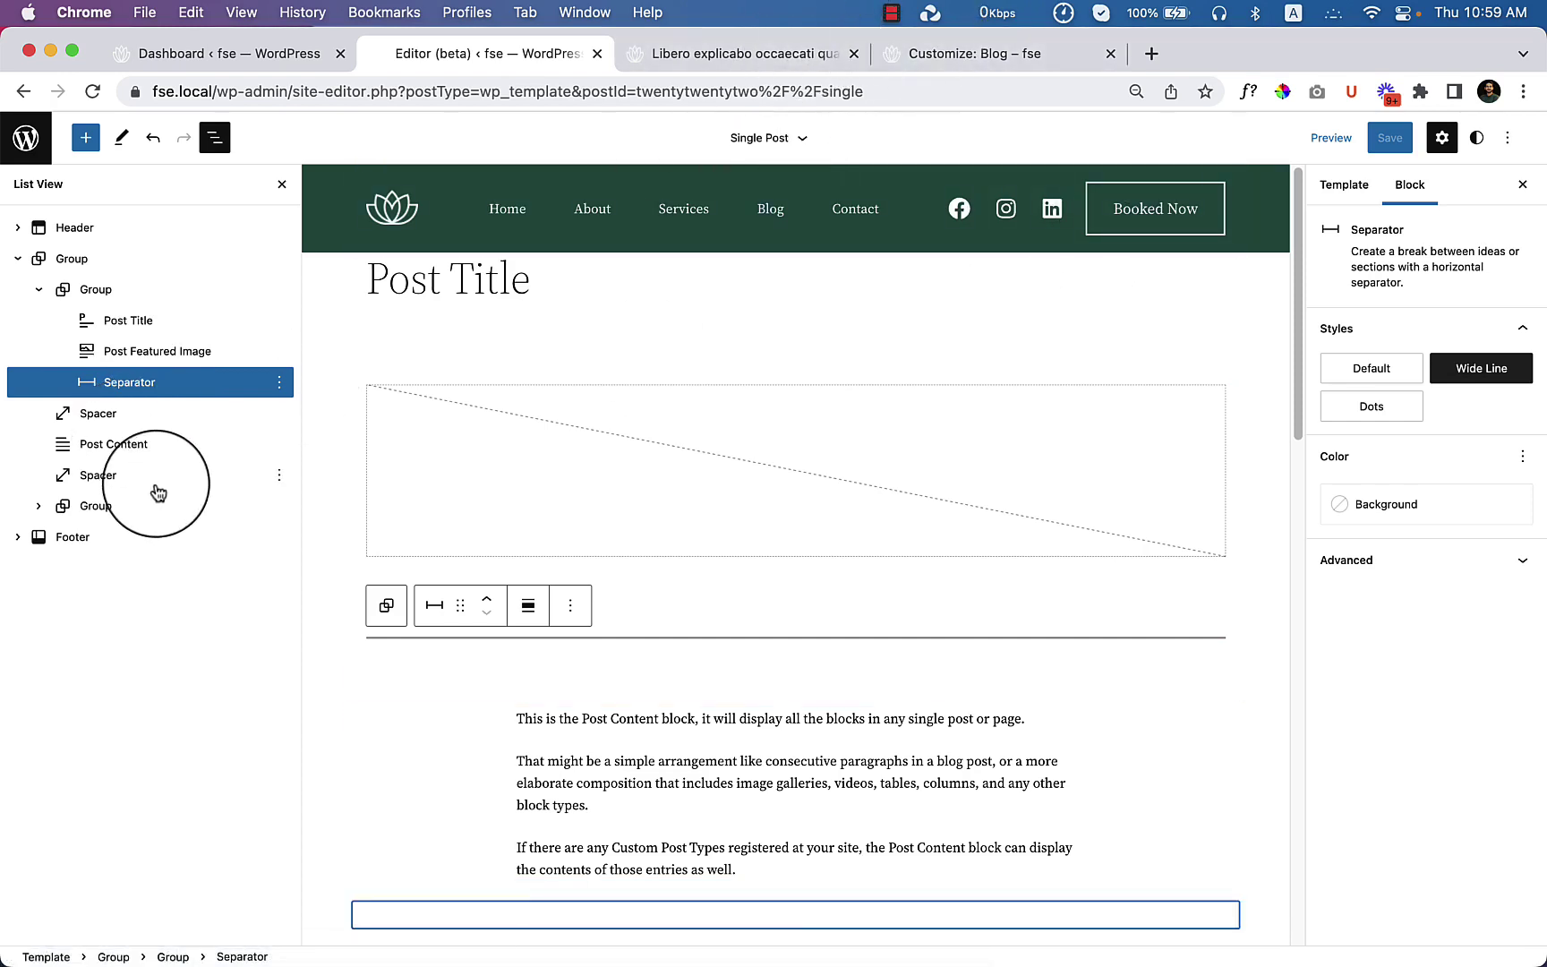
pyautogui.click(157, 493)
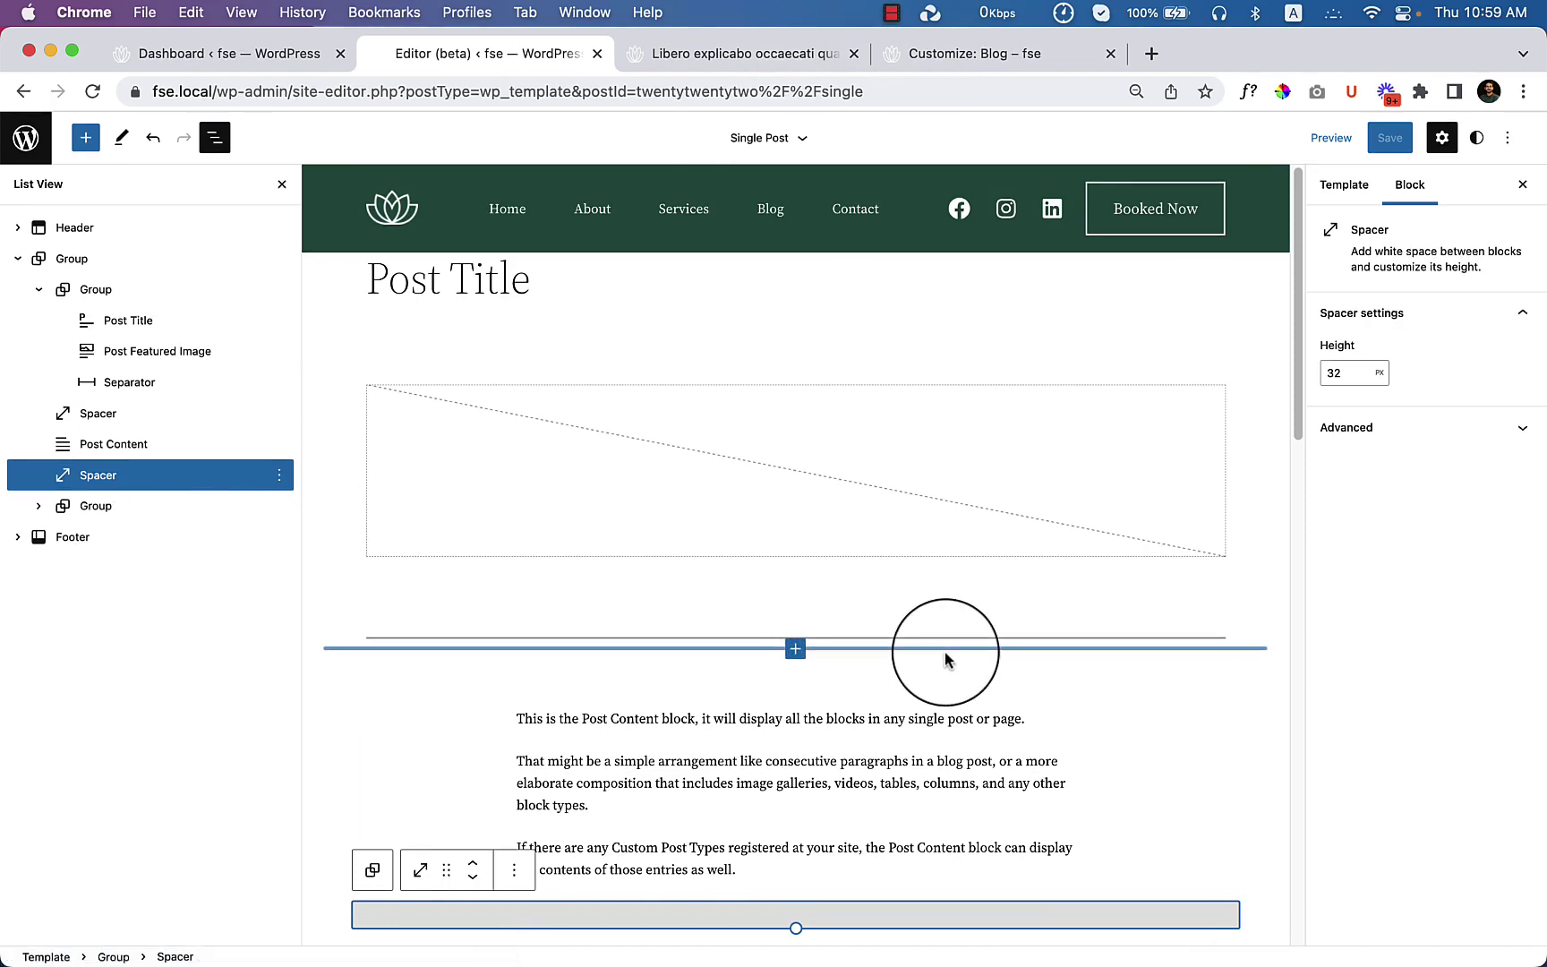
pyautogui.scroll(-10, 776, 775)
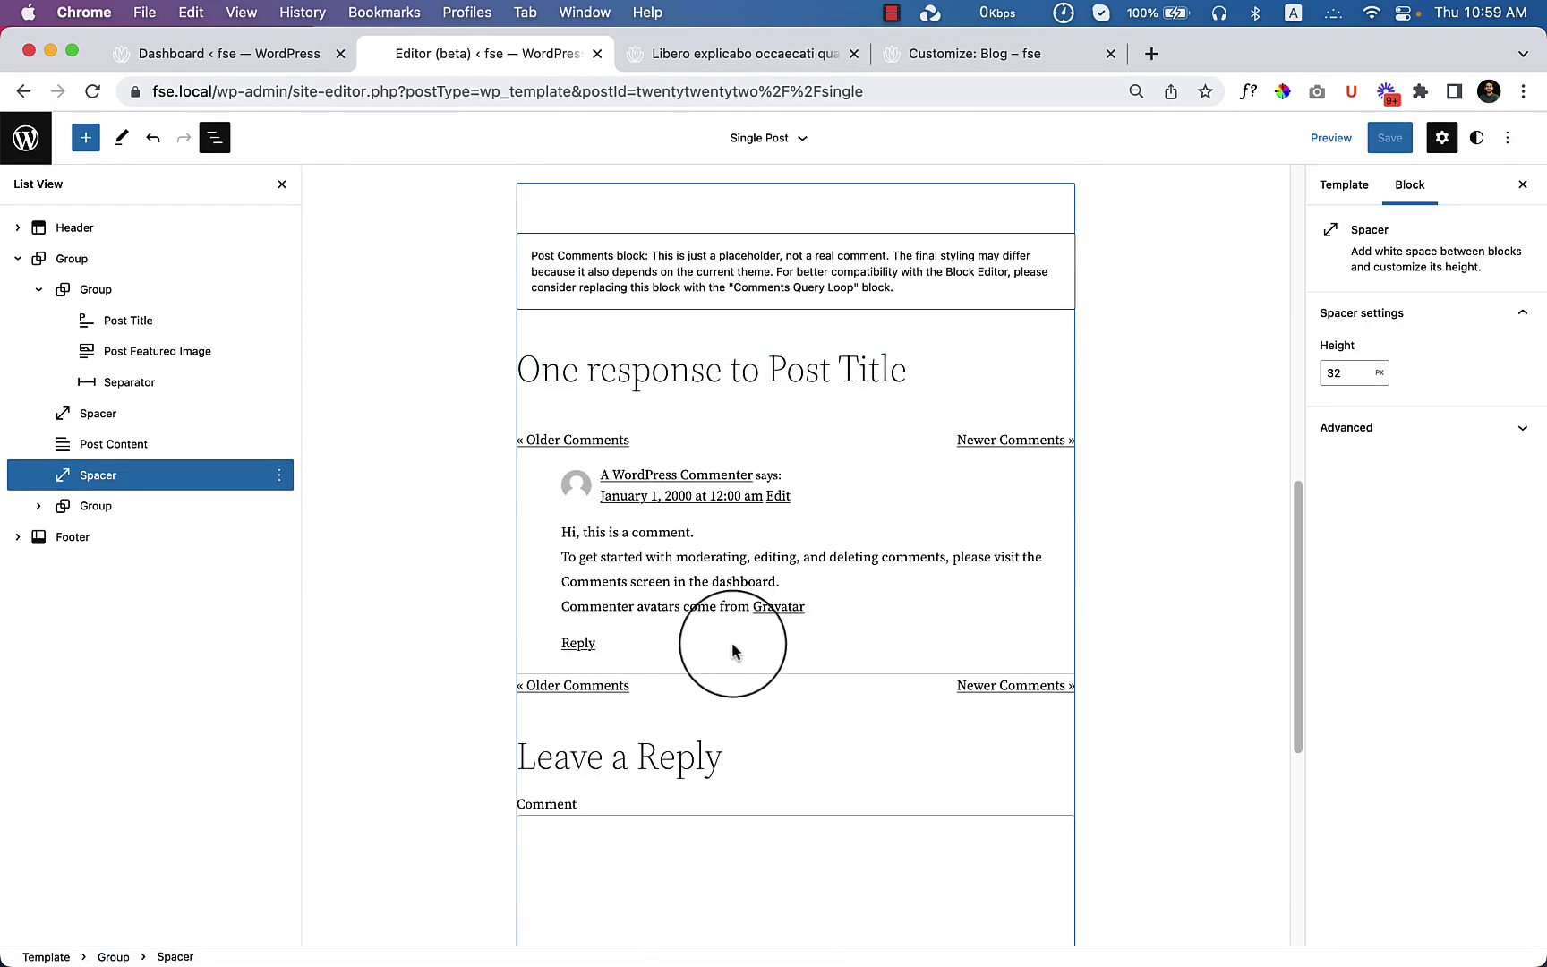
pyautogui.click(88, 518)
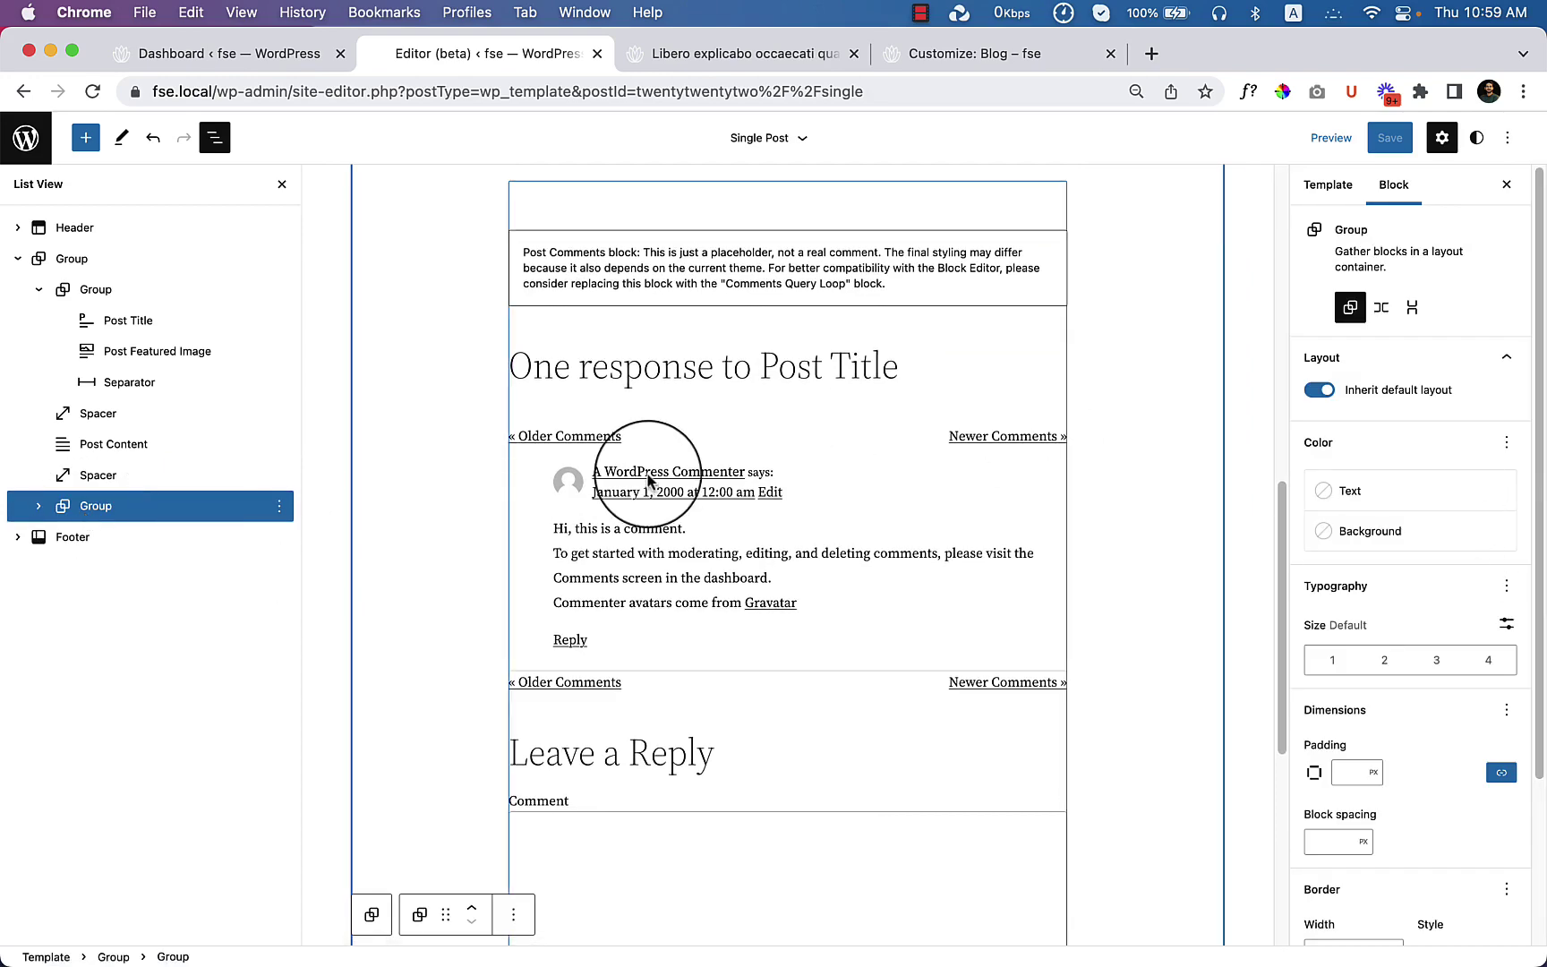
pyautogui.scroll(5, 796, 504)
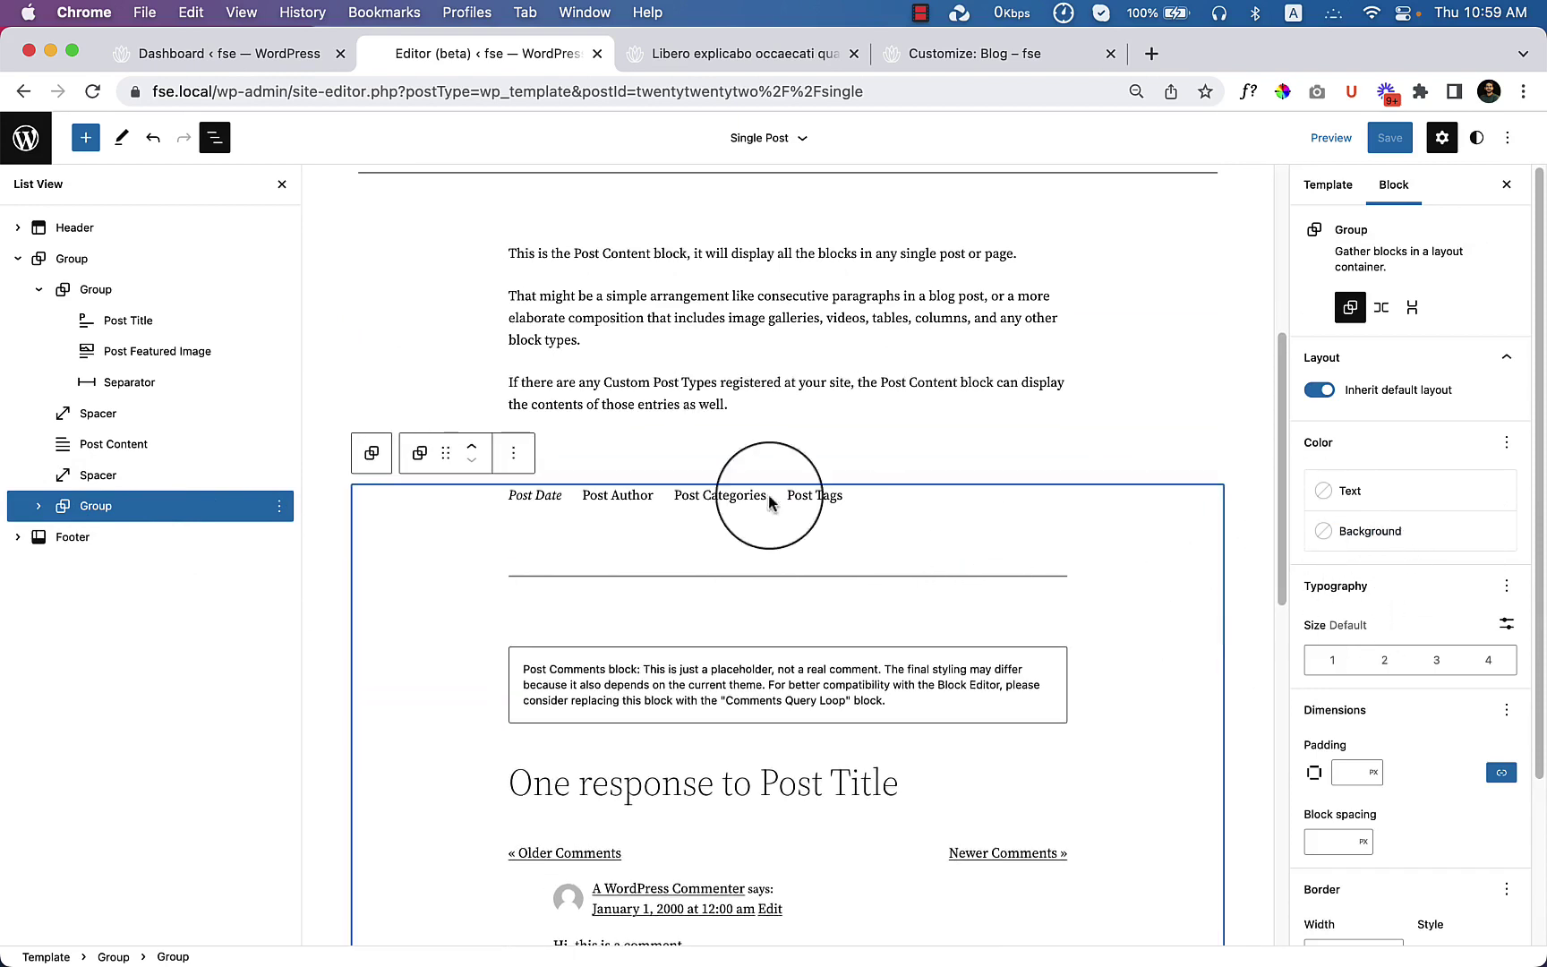
pyautogui.scroll(1, 538, 420)
# Step: Turn off Inherit default layout on Post Content and set its content width to 1000
pyautogui.click(414, 358)
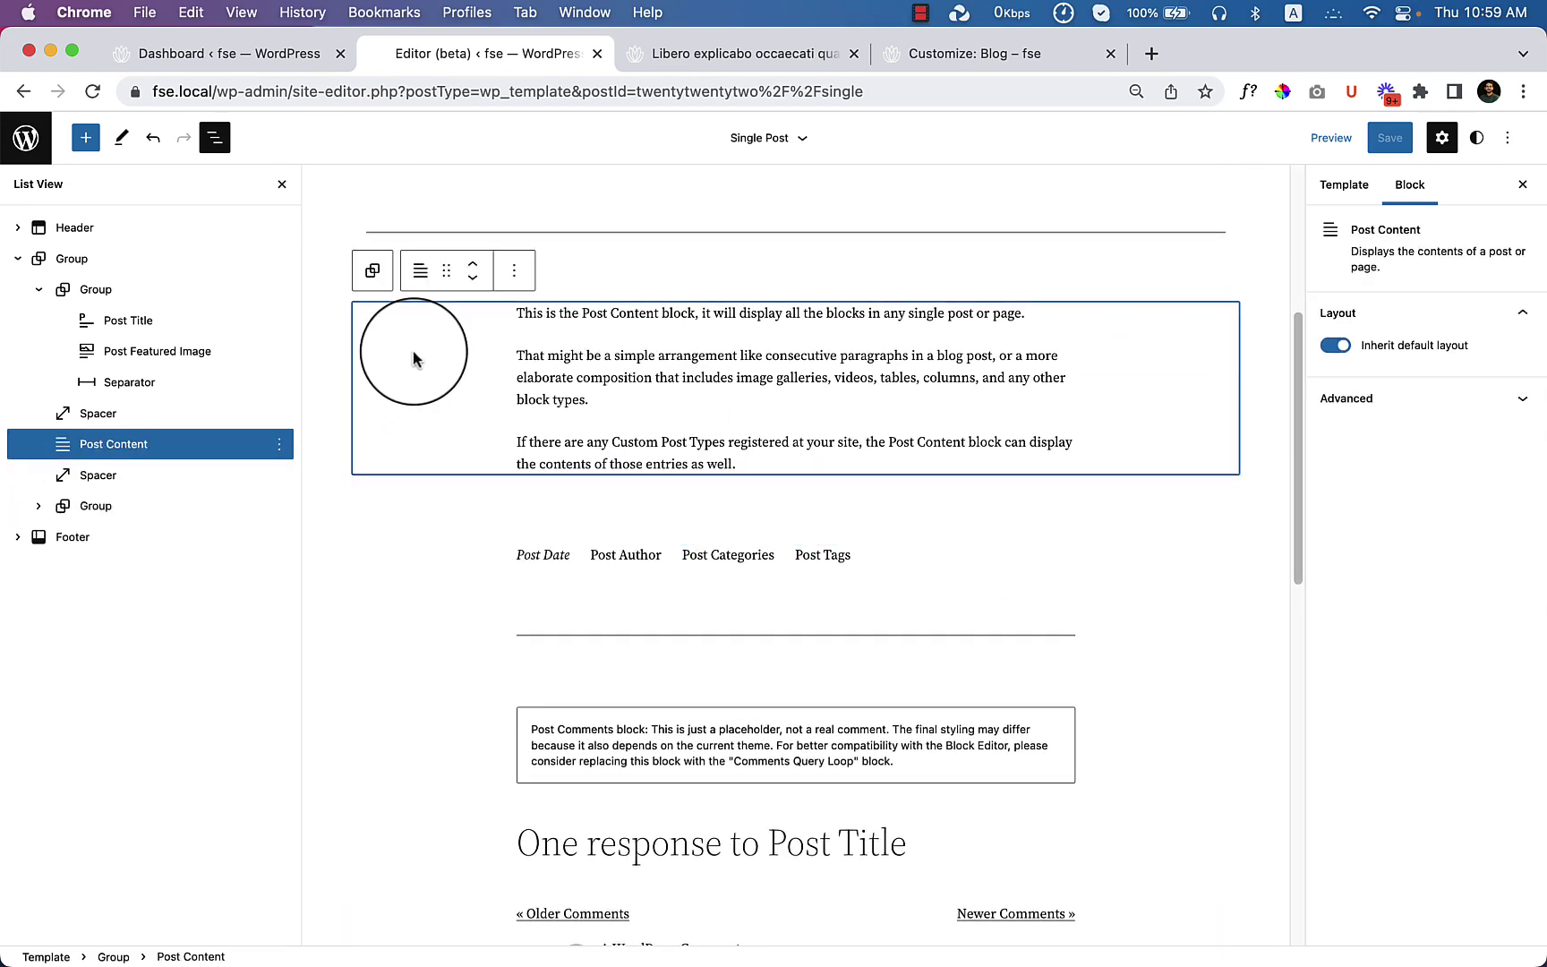
pyautogui.click(1333, 348)
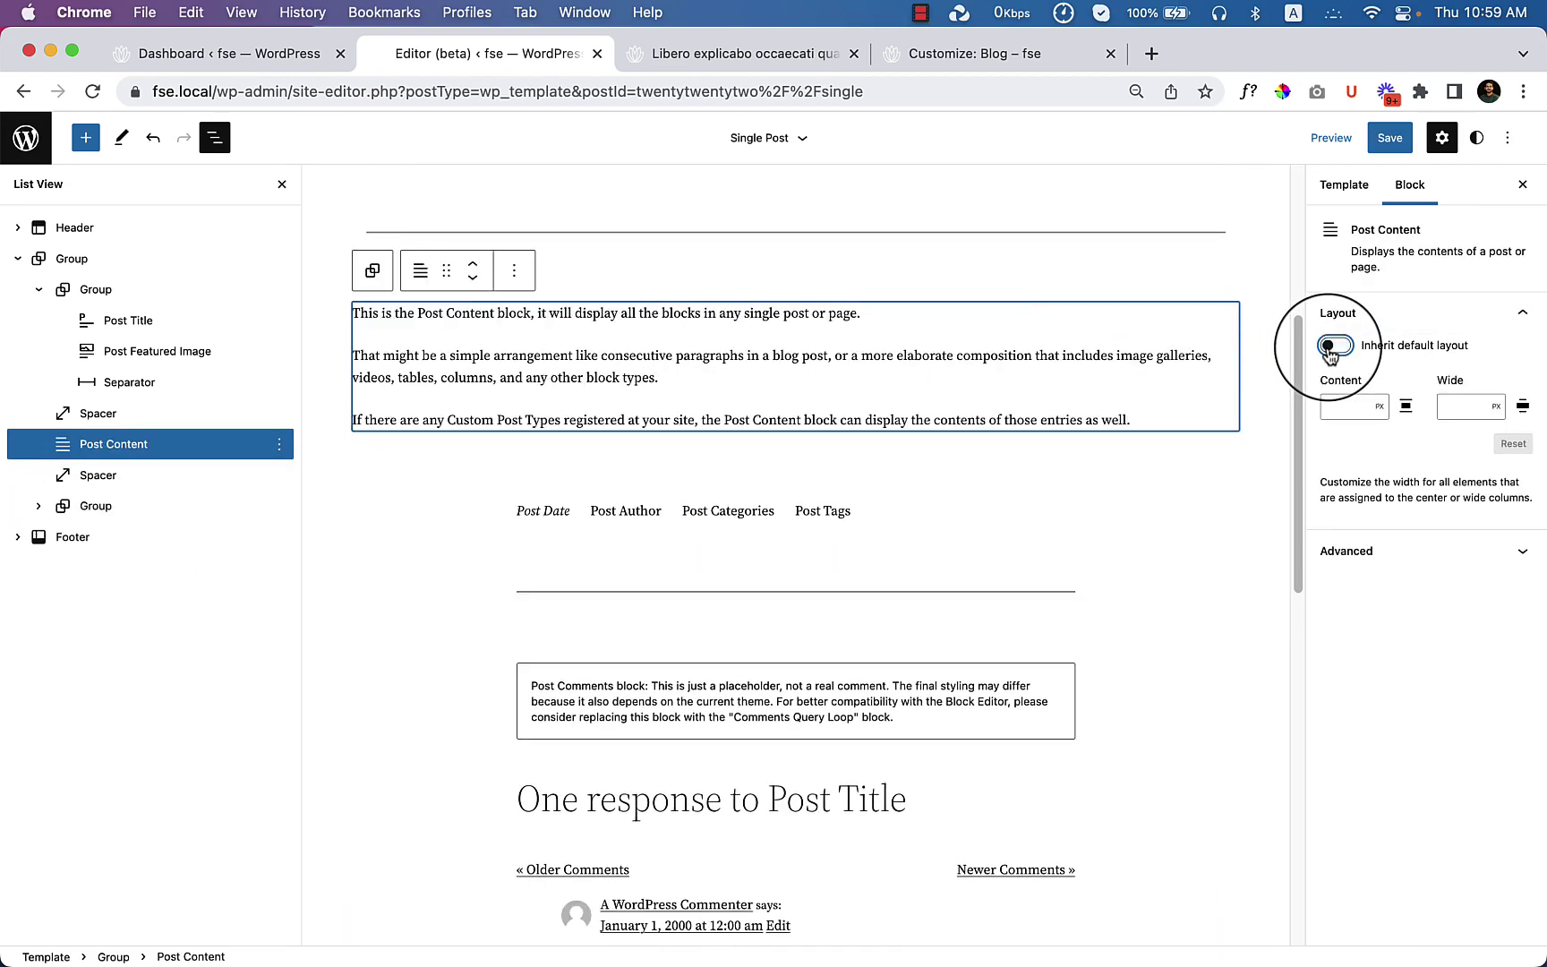
pyautogui.click(1342, 404)
pyautogui.write('1000')
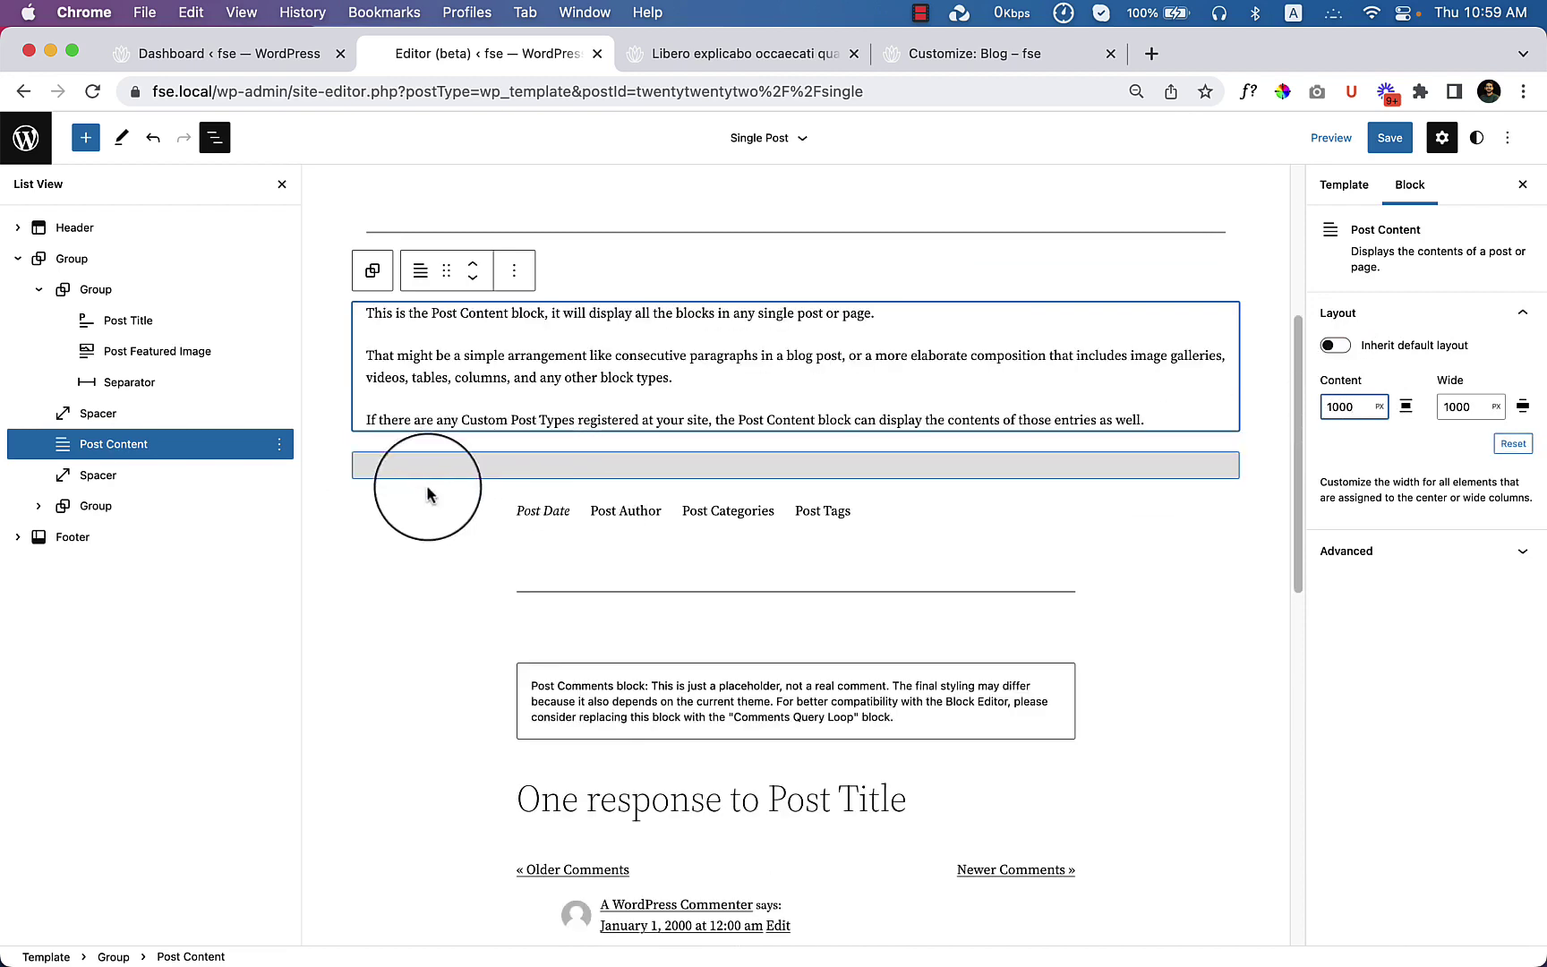
# Step: Turn off Inherit default layout on the meta-and-comments Group and set its content width to 1000
pyautogui.click(96, 467)
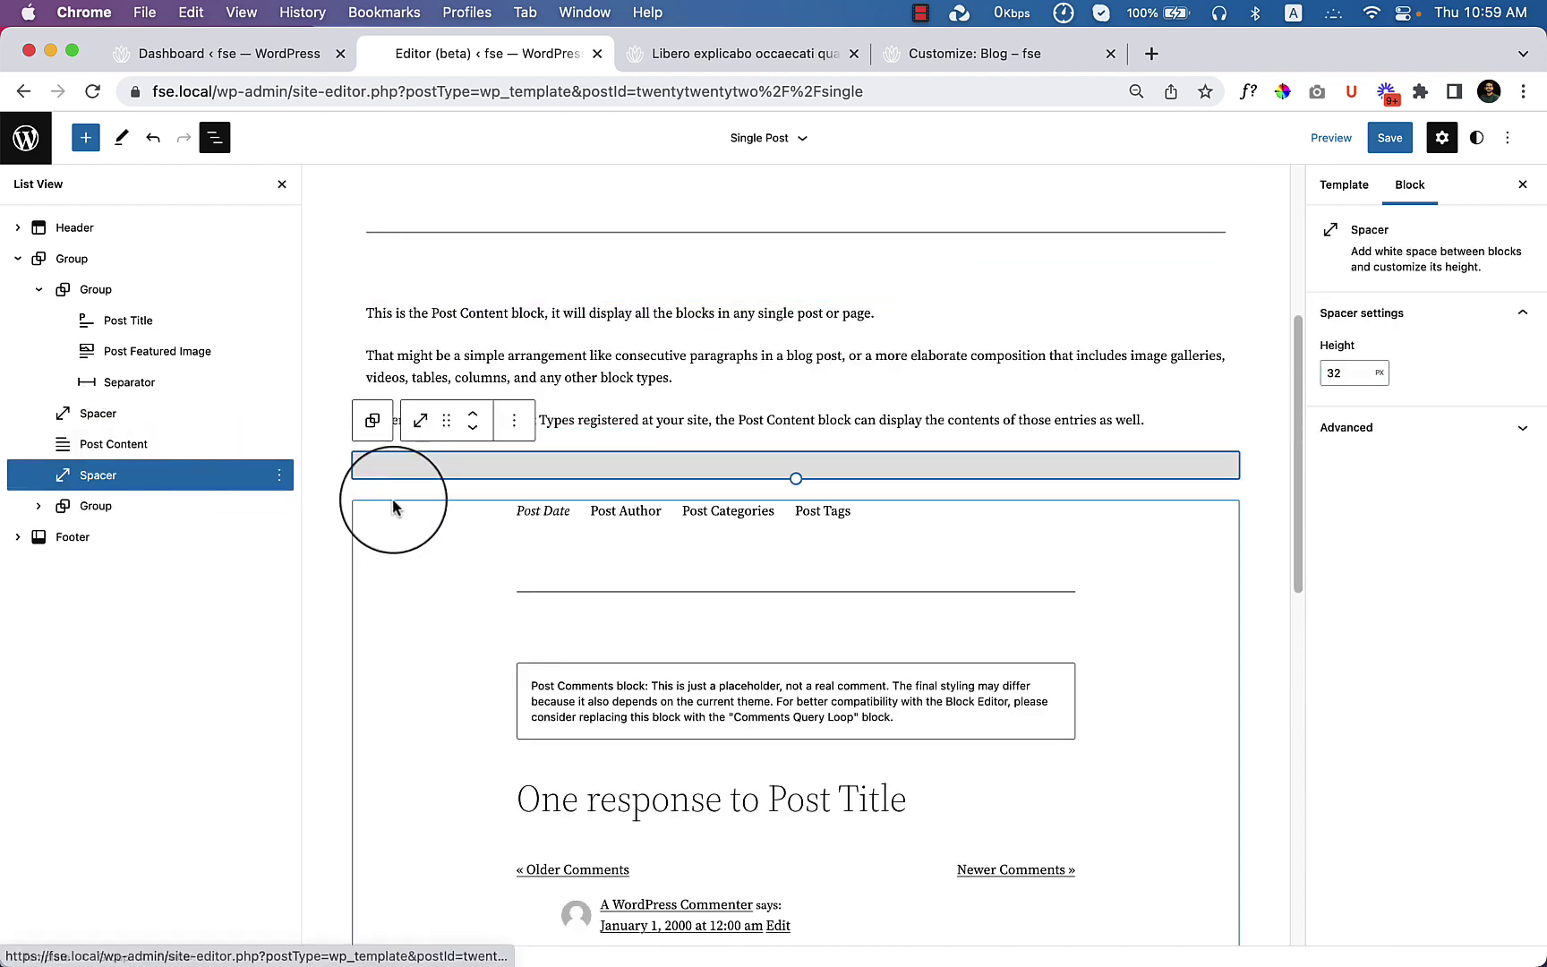
pyautogui.click(377, 524)
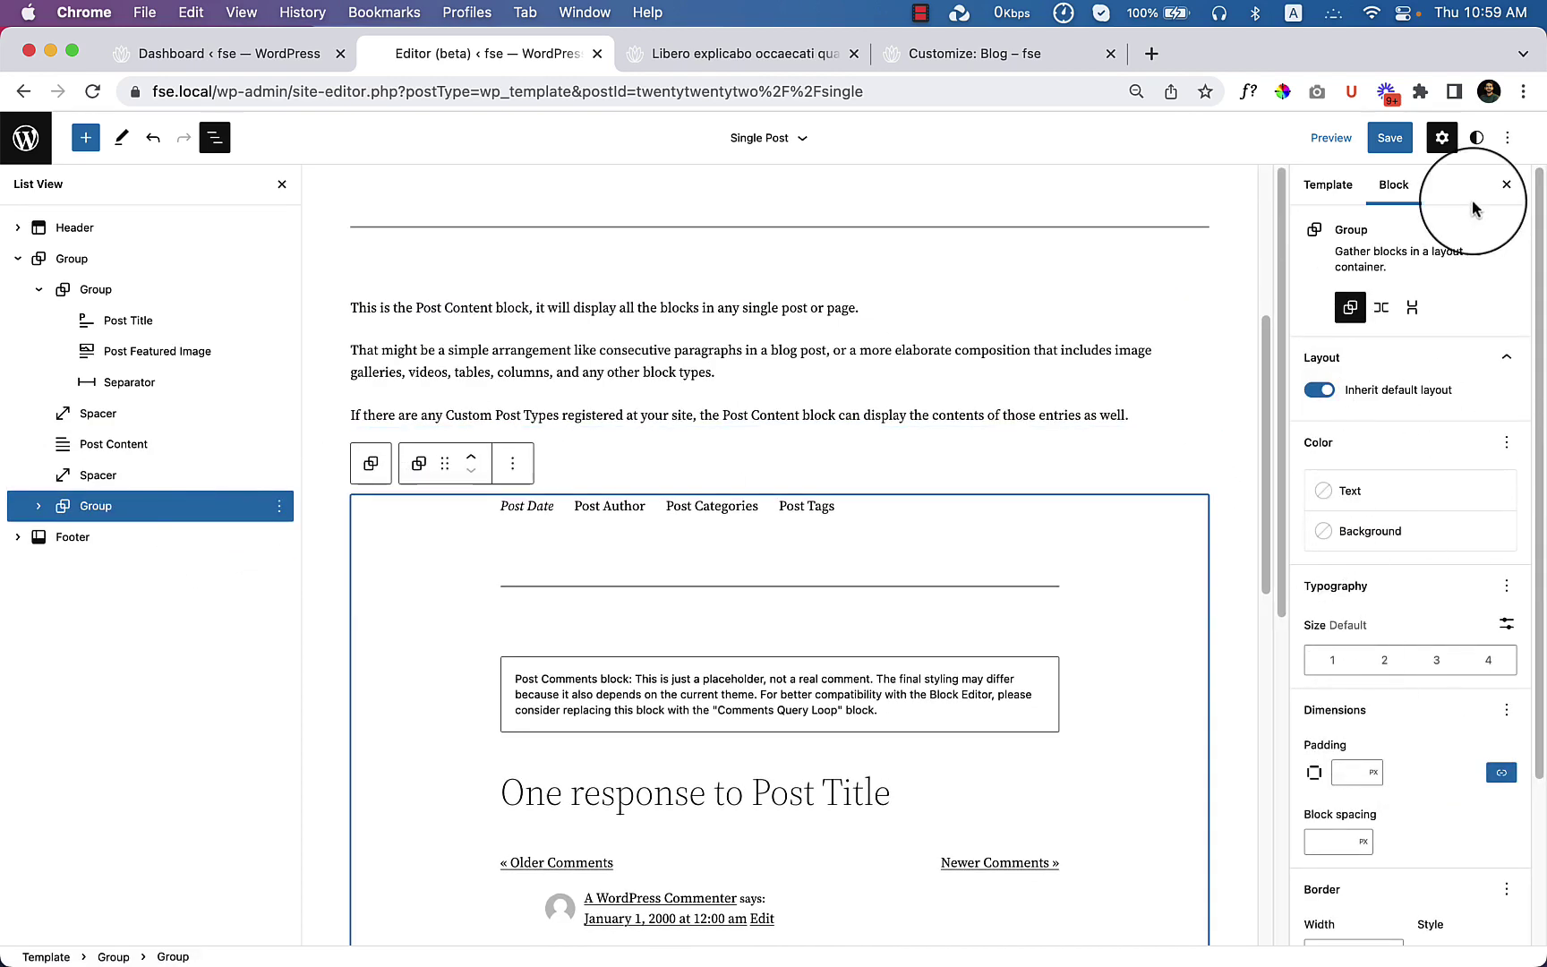
pyautogui.click(1376, 380)
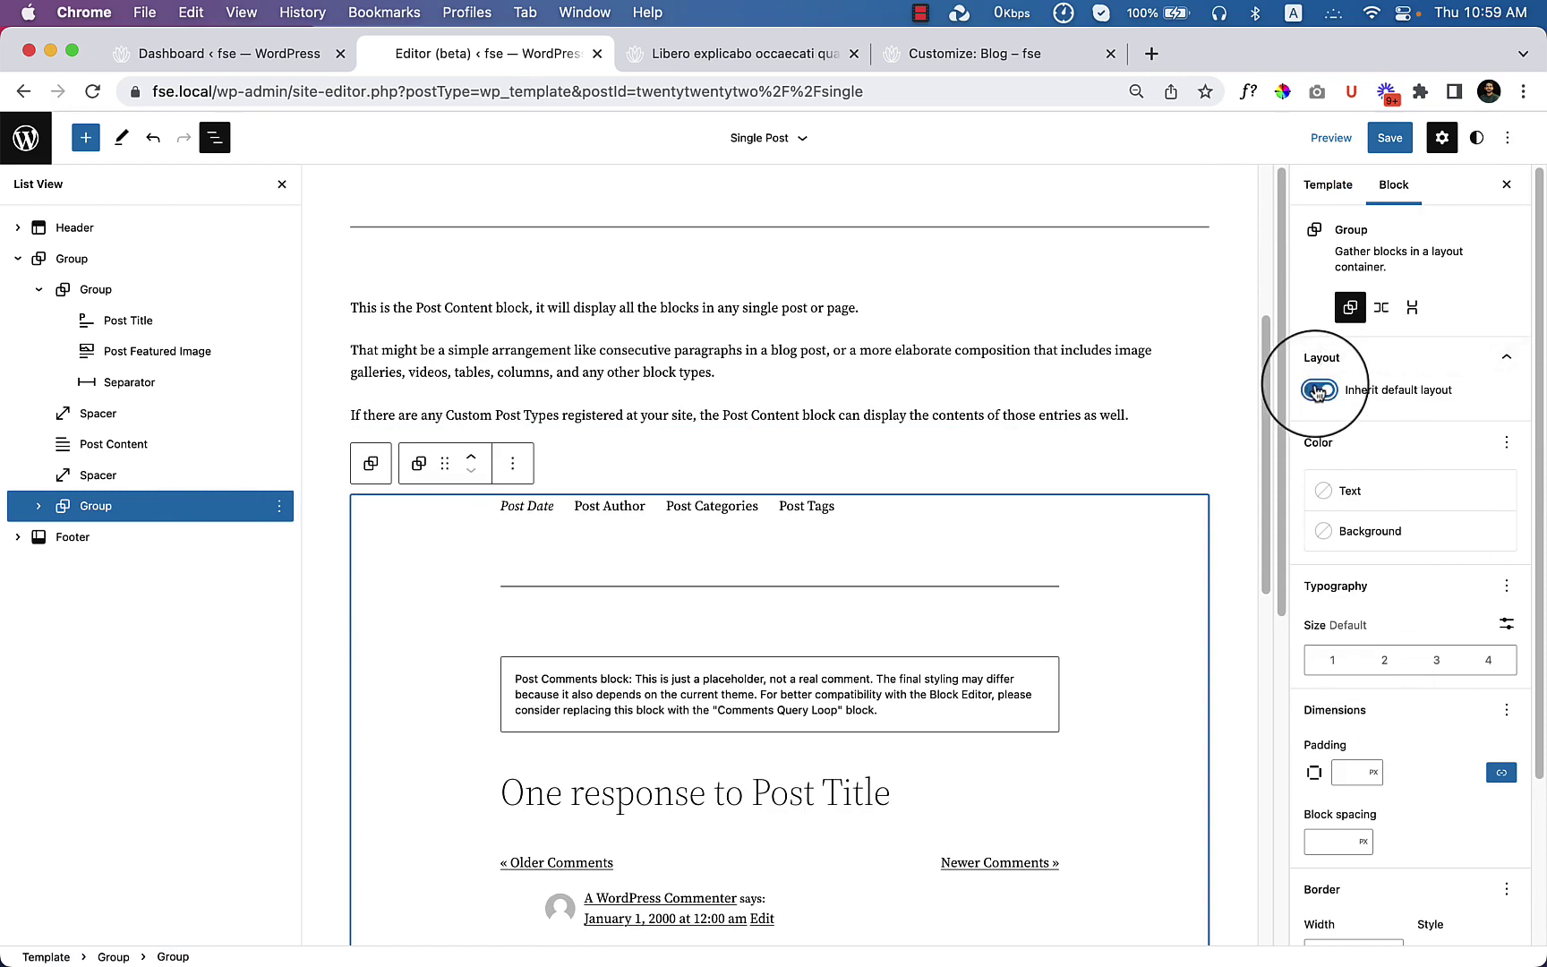
pyautogui.click(1339, 452)
pyautogui.write('1000')
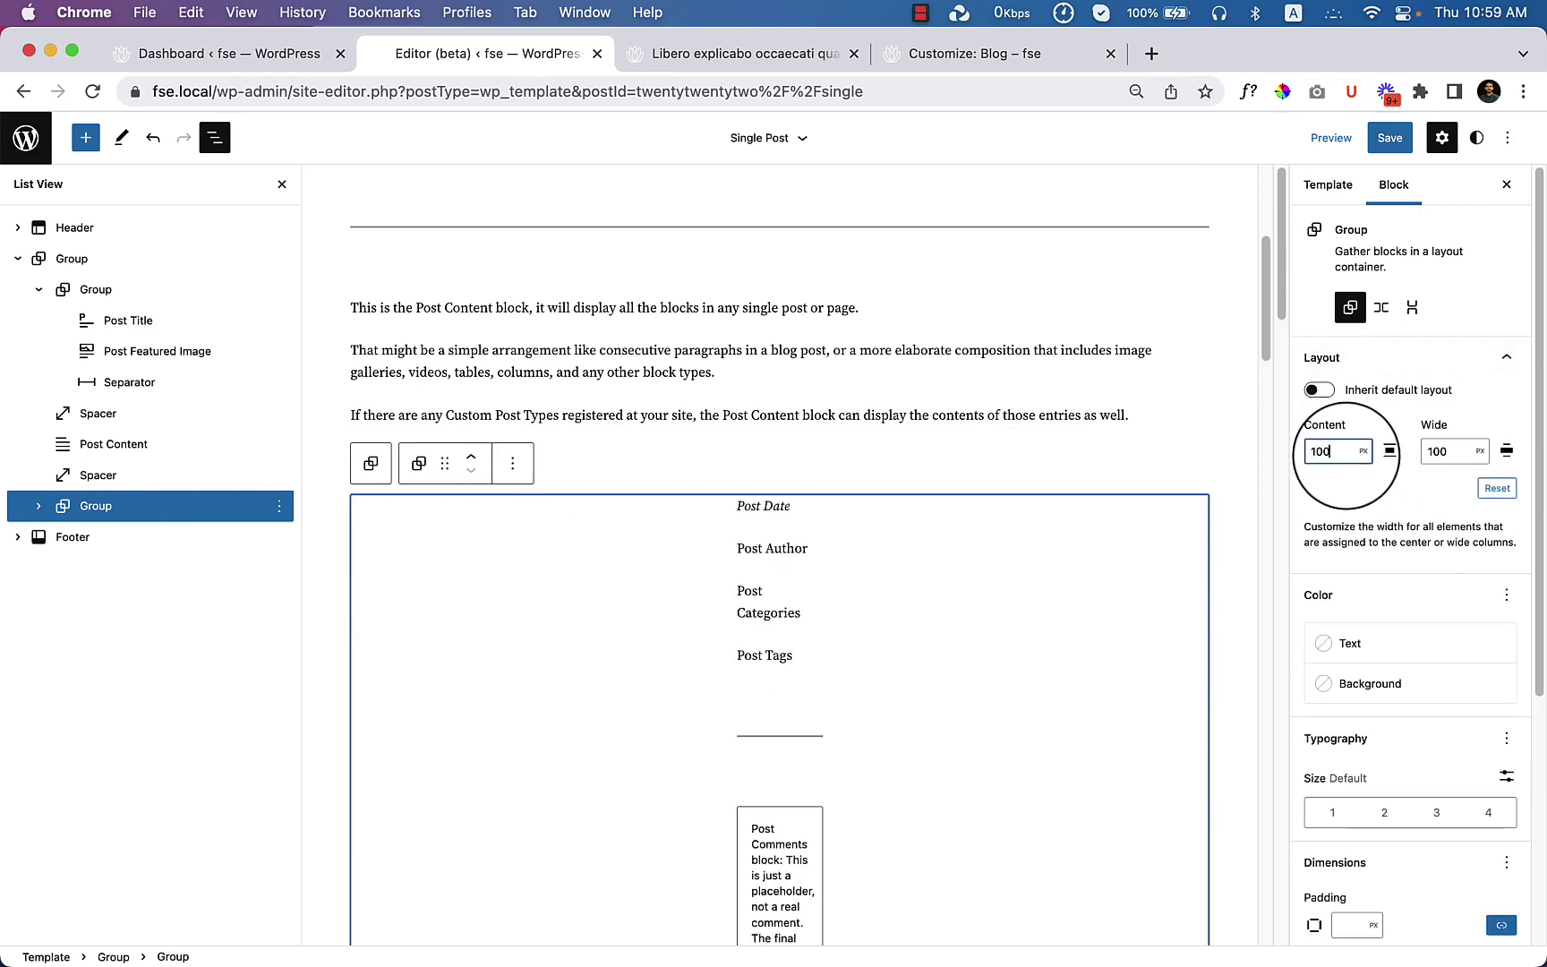
# Step: Save the template and reload the live post page
pyautogui.click(1390, 138)
pyautogui.click(1371, 140)
pyautogui.click(755, 70)
pyautogui.rightClick(673, 318)
pyautogui.press('Escape')
pyautogui.rightClick(1243, 458)
pyautogui.click(1306, 521)
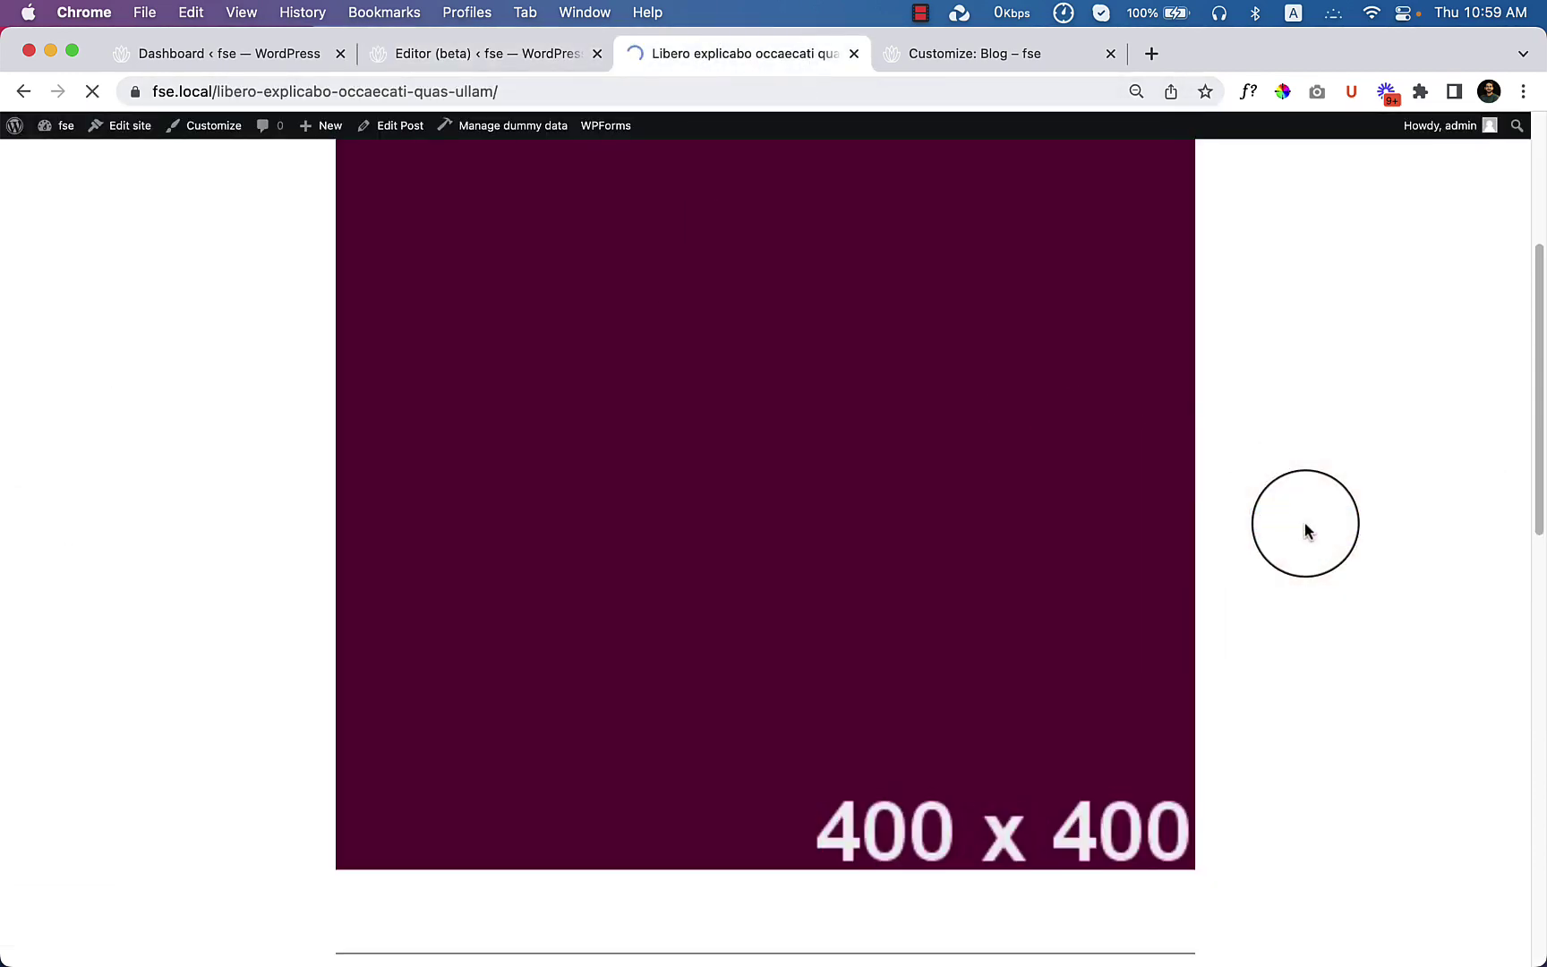
# Step: Scroll the reloaded post up and down to check the 1000px widths
pyautogui.scroll(-5, 964, 630)
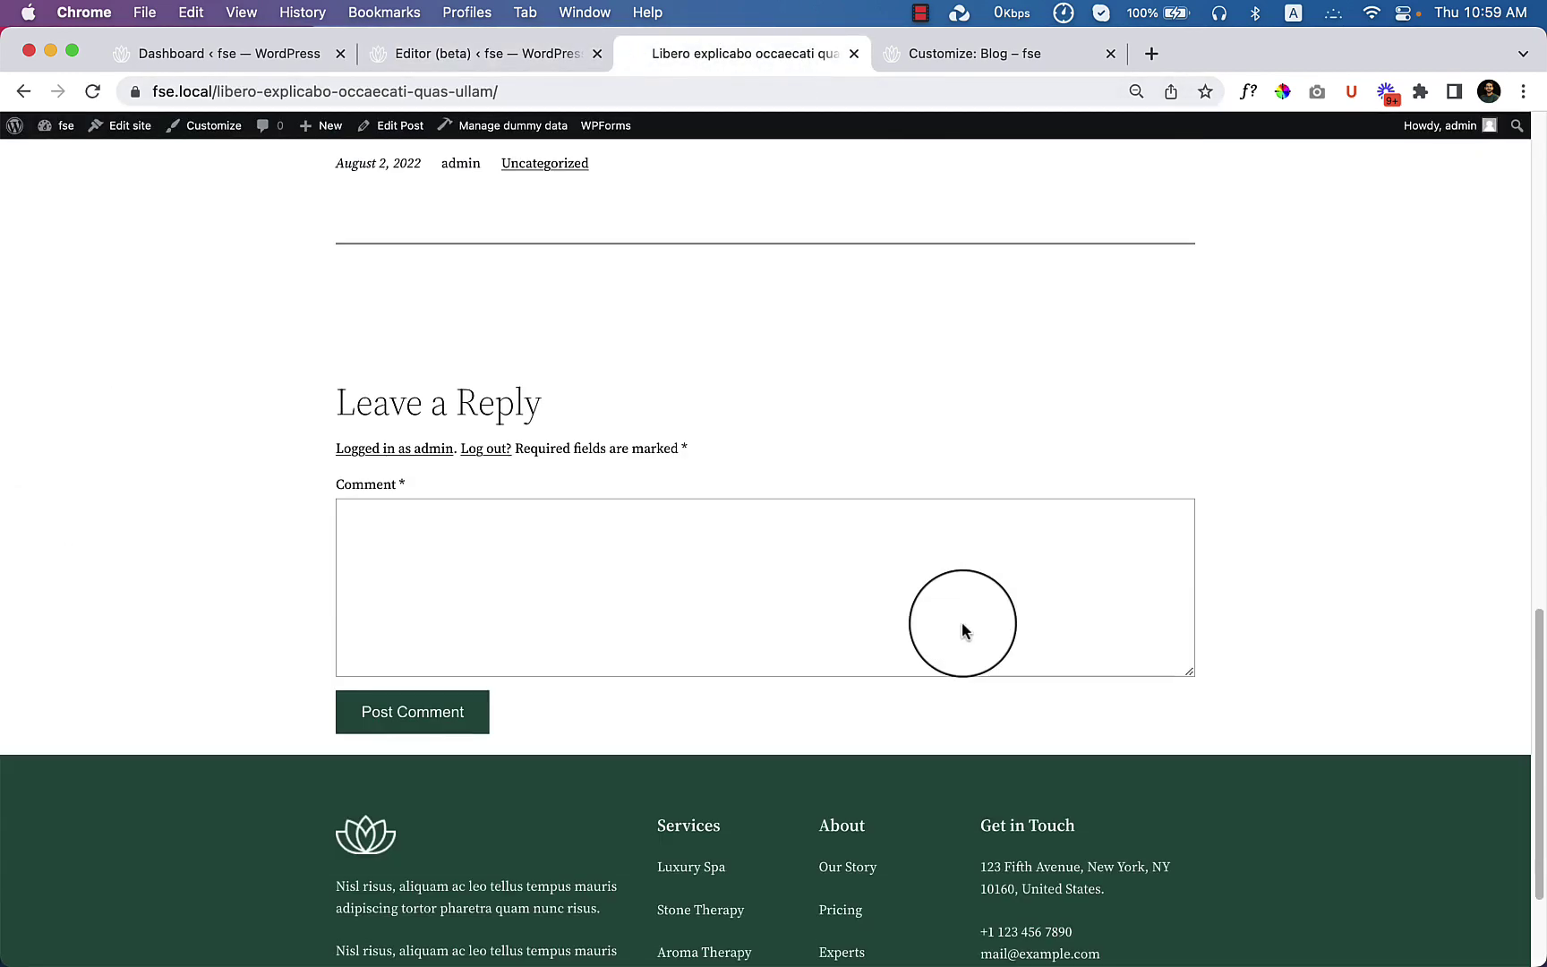
pyautogui.scroll(4, 963, 625)
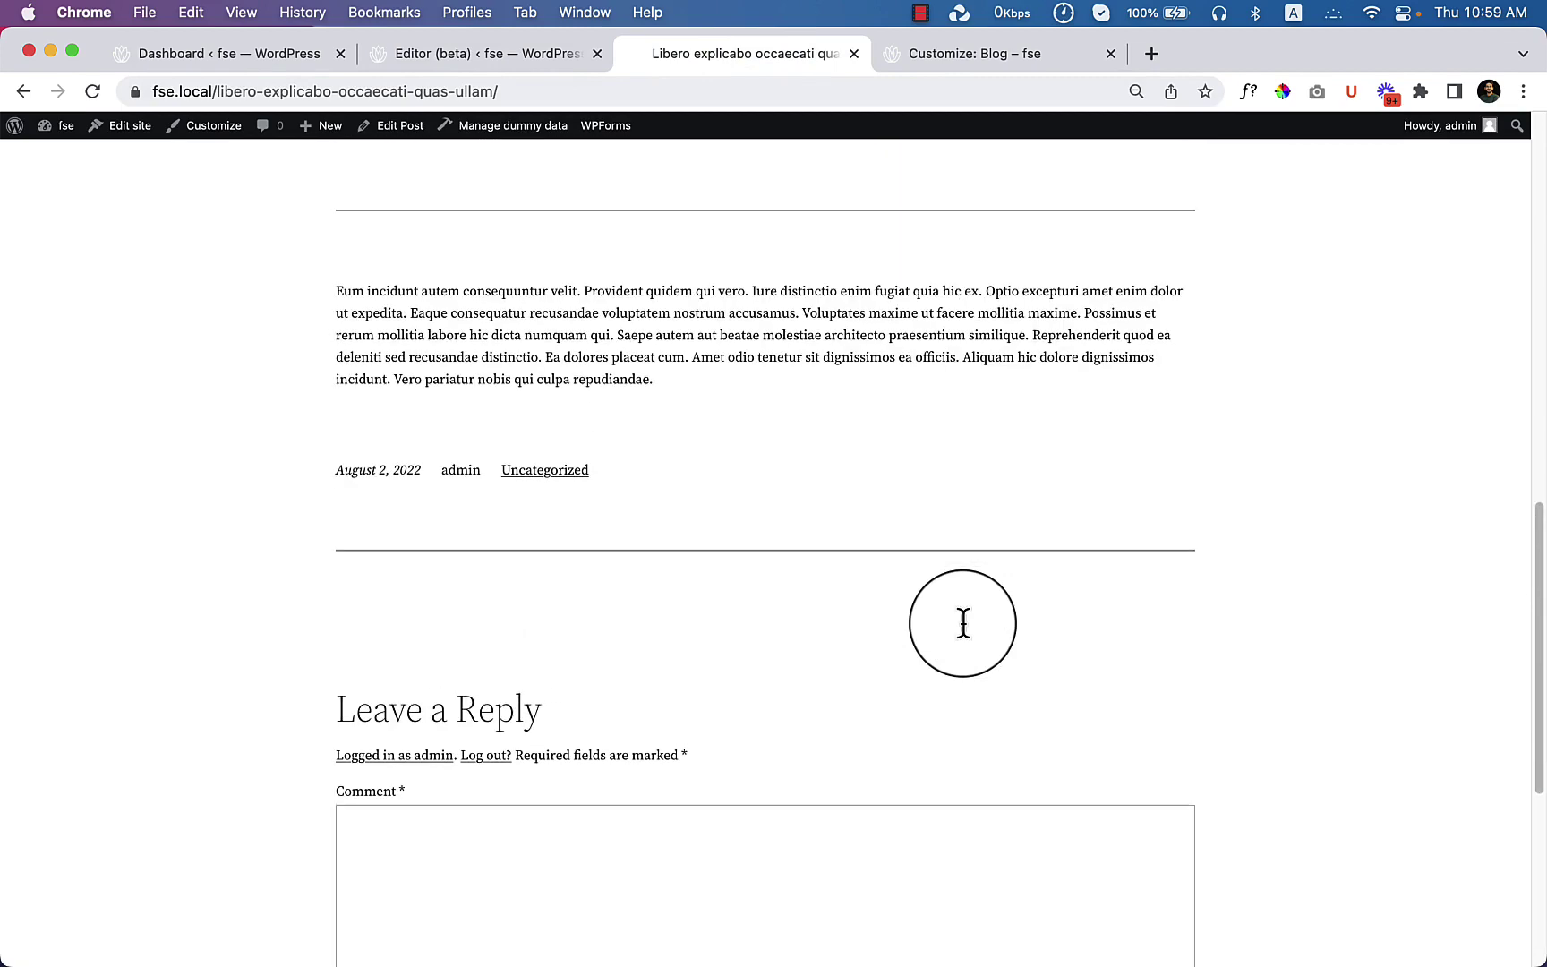
pyautogui.scroll(3, 964, 626)
pyautogui.scroll(11, 609, 552)
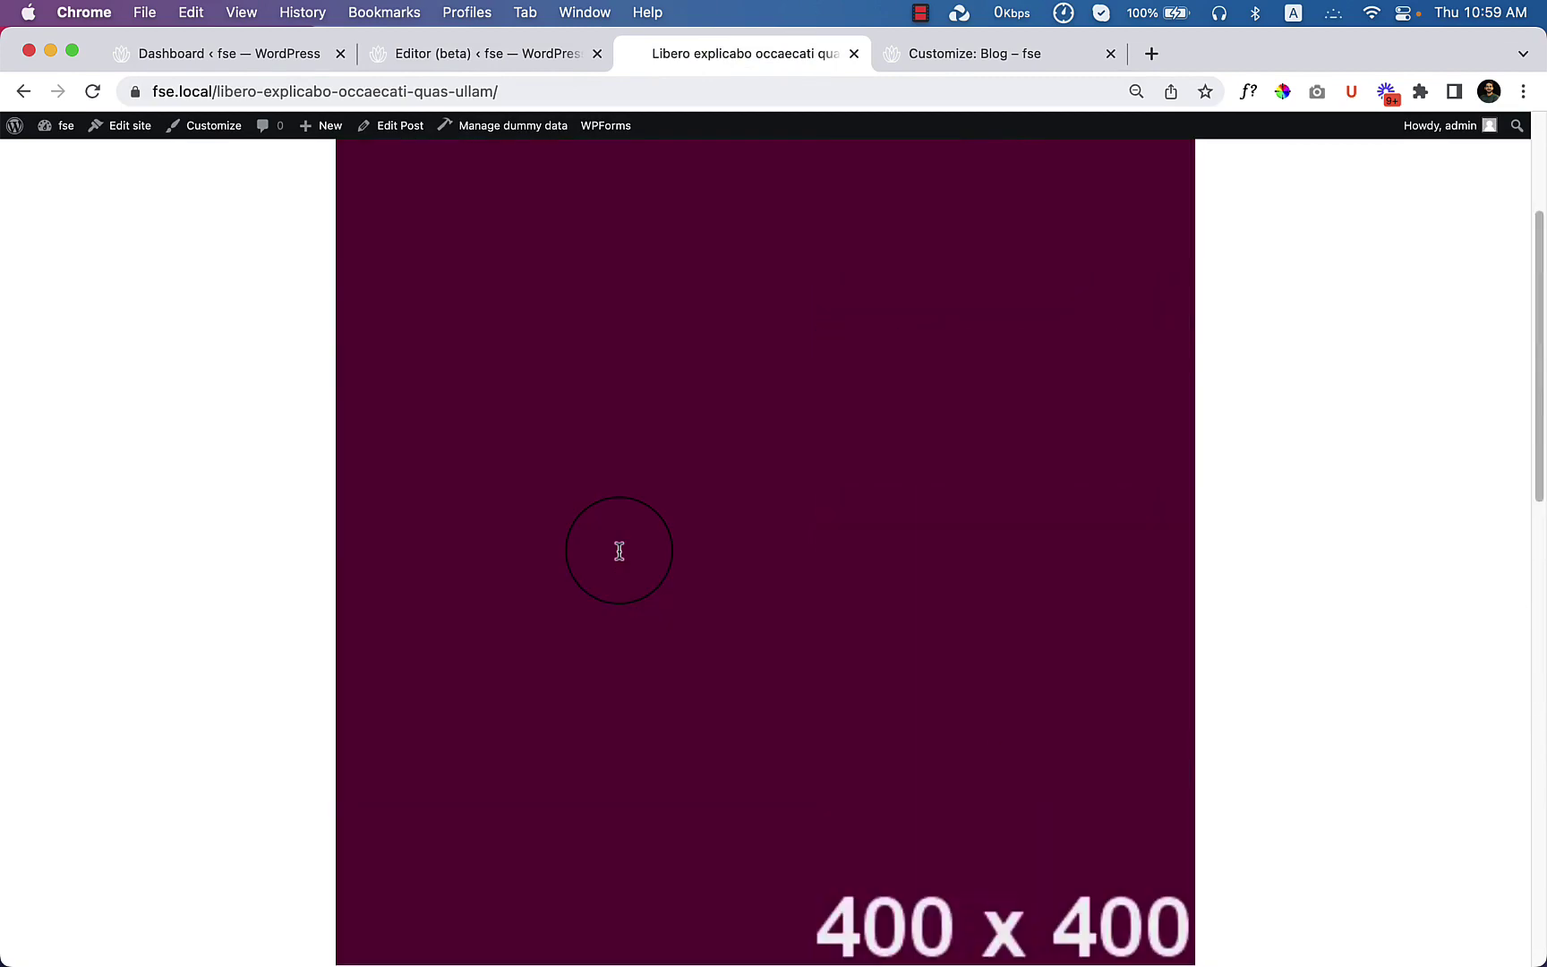
# Step: Remove the Post Featured Image block from the Single Post template
pyautogui.click(491, 55)
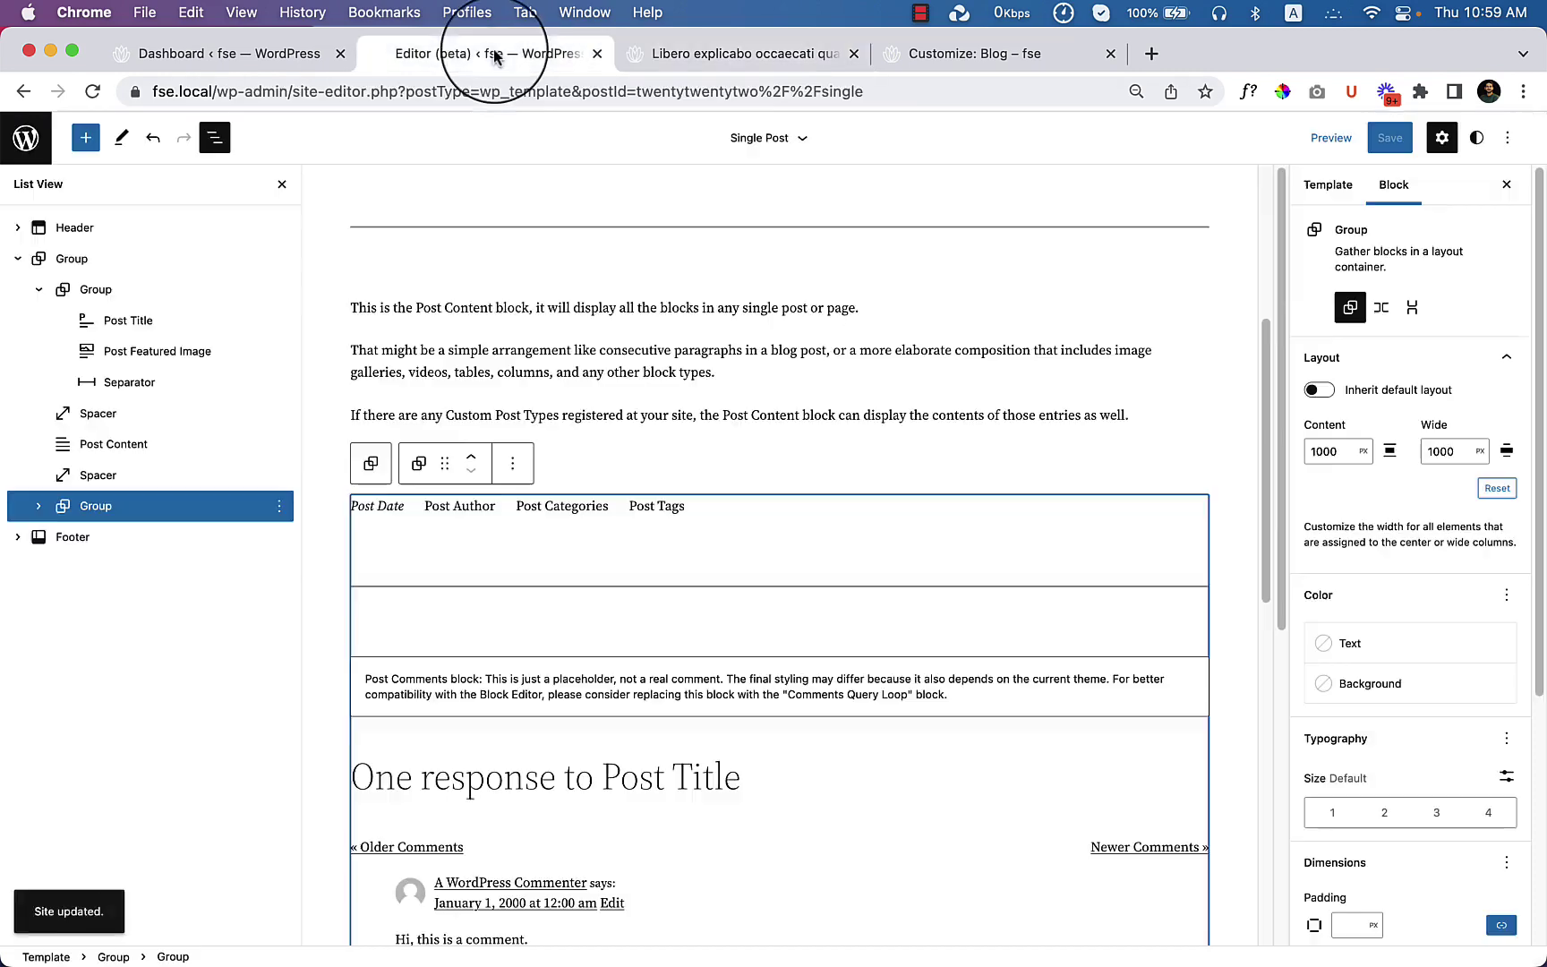
pyautogui.click(705, 407)
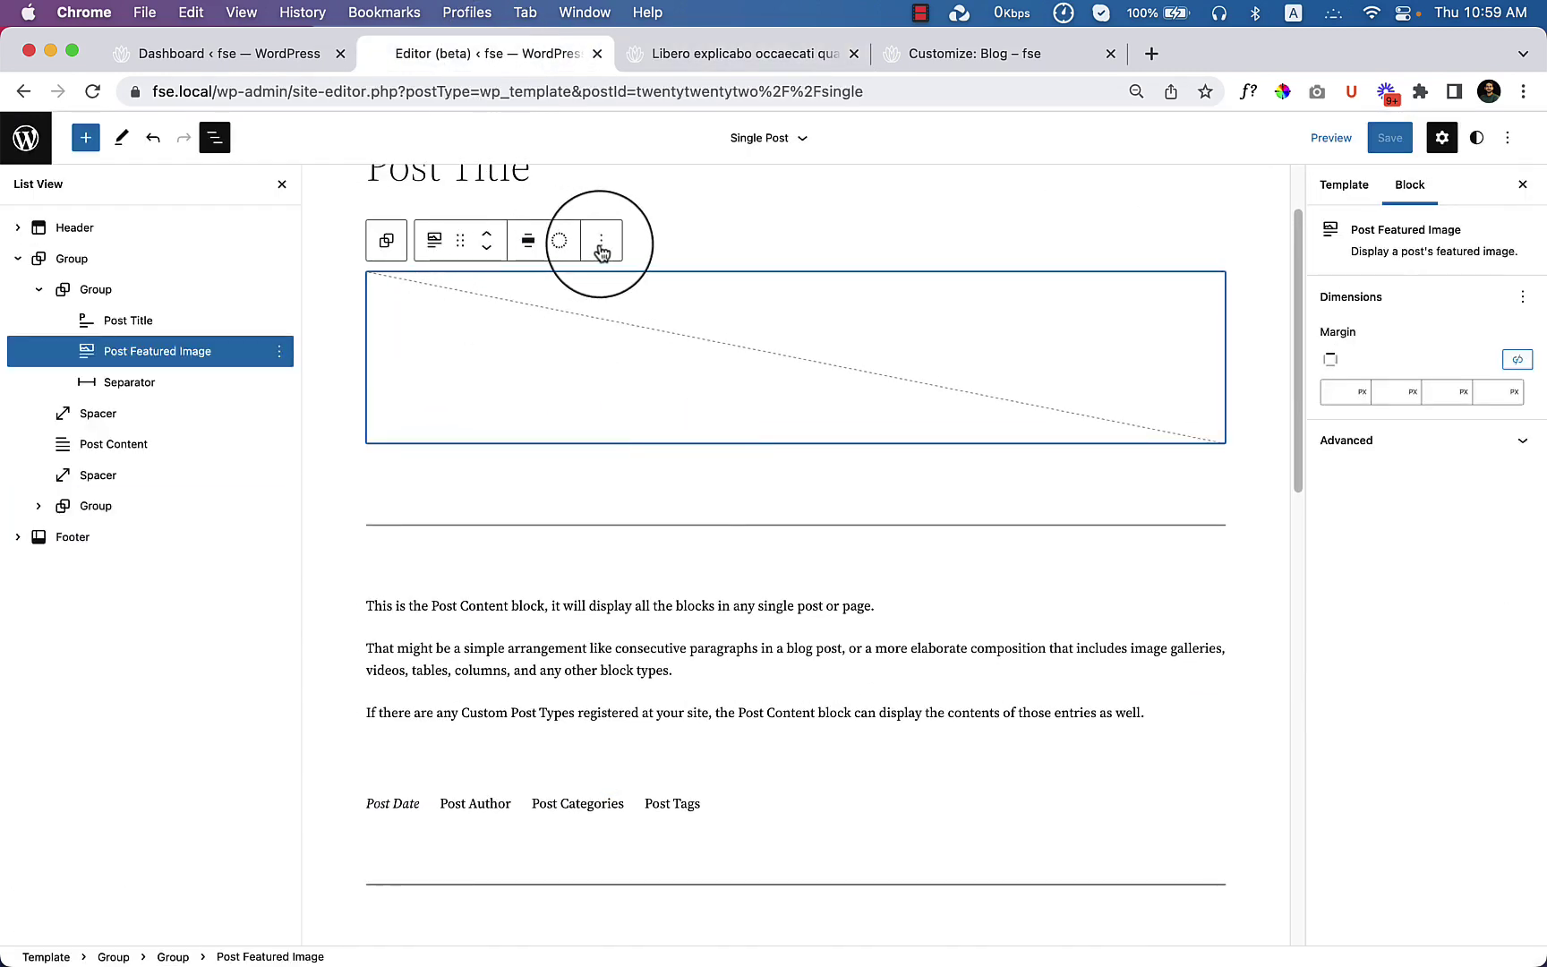
pyautogui.click(601, 246)
pyautogui.click(631, 658)
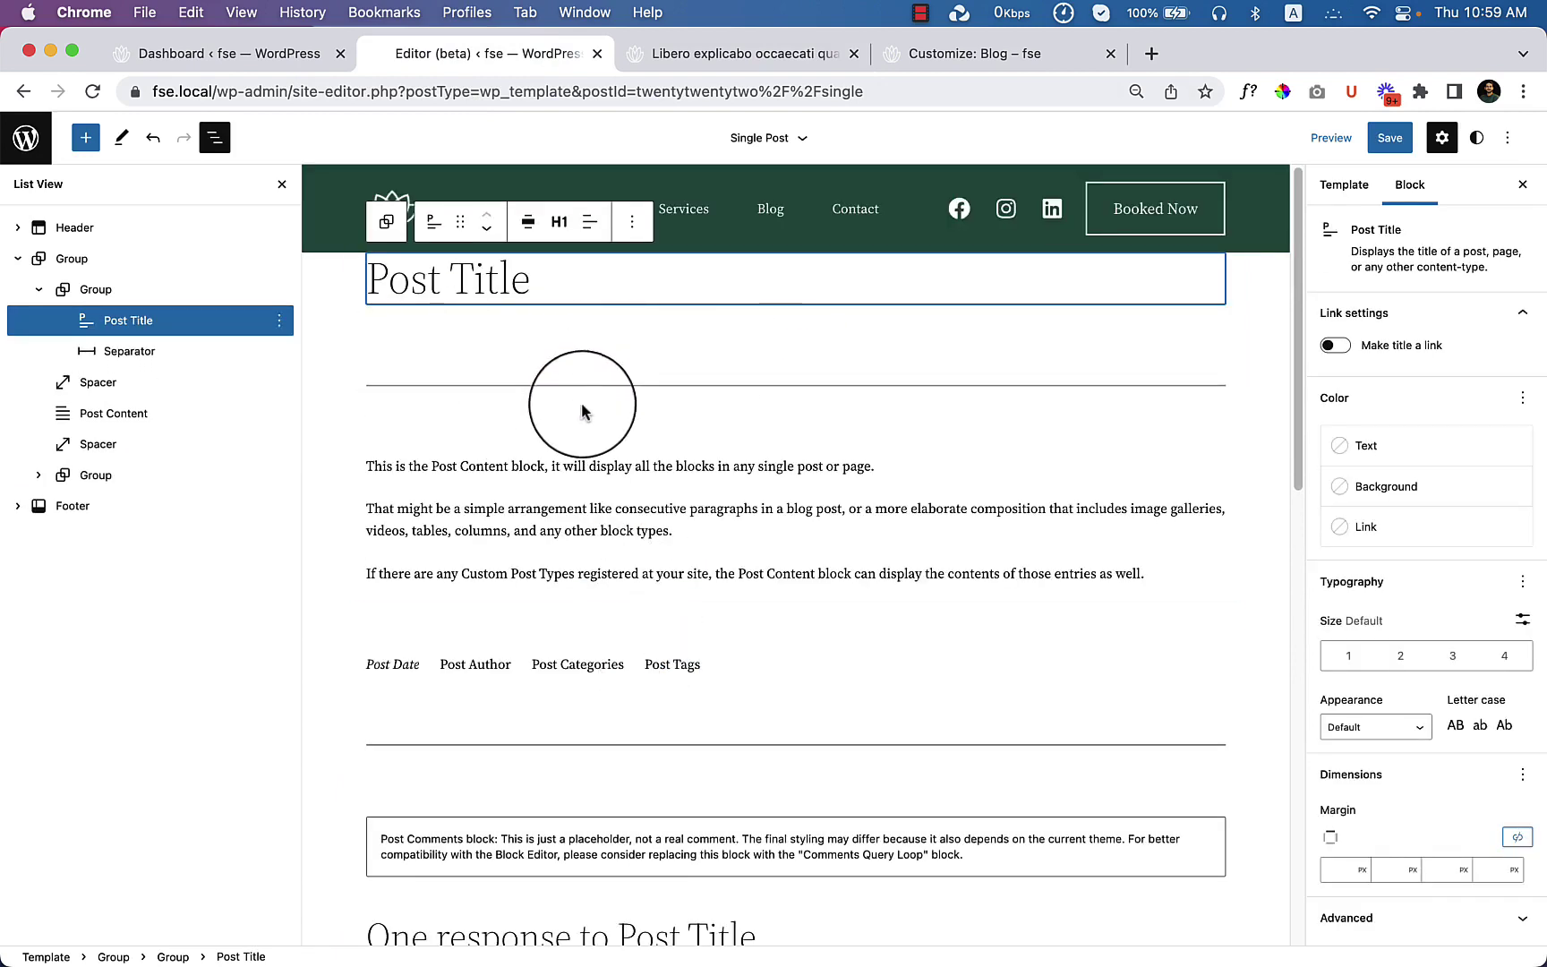
# Step: Remove the Spacer and move the date, author, categories and tags row beneath Post Title
pyautogui.click(857, 418)
pyautogui.rightClick(858, 416)
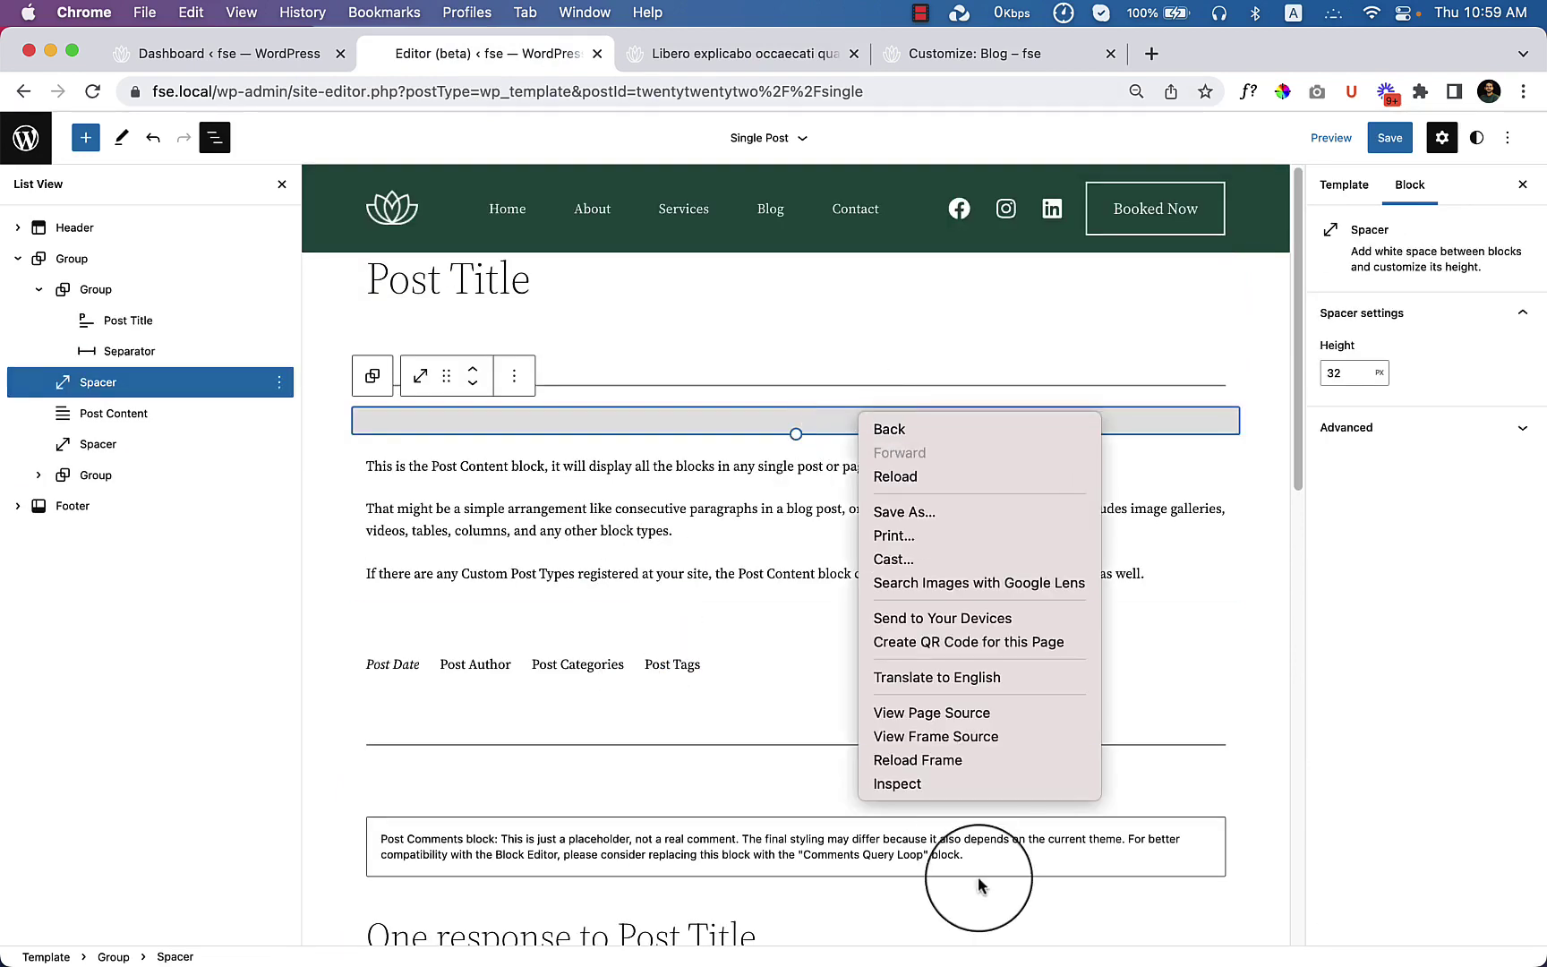
pyautogui.click(514, 375)
pyautogui.click(514, 375)
pyautogui.click(586, 828)
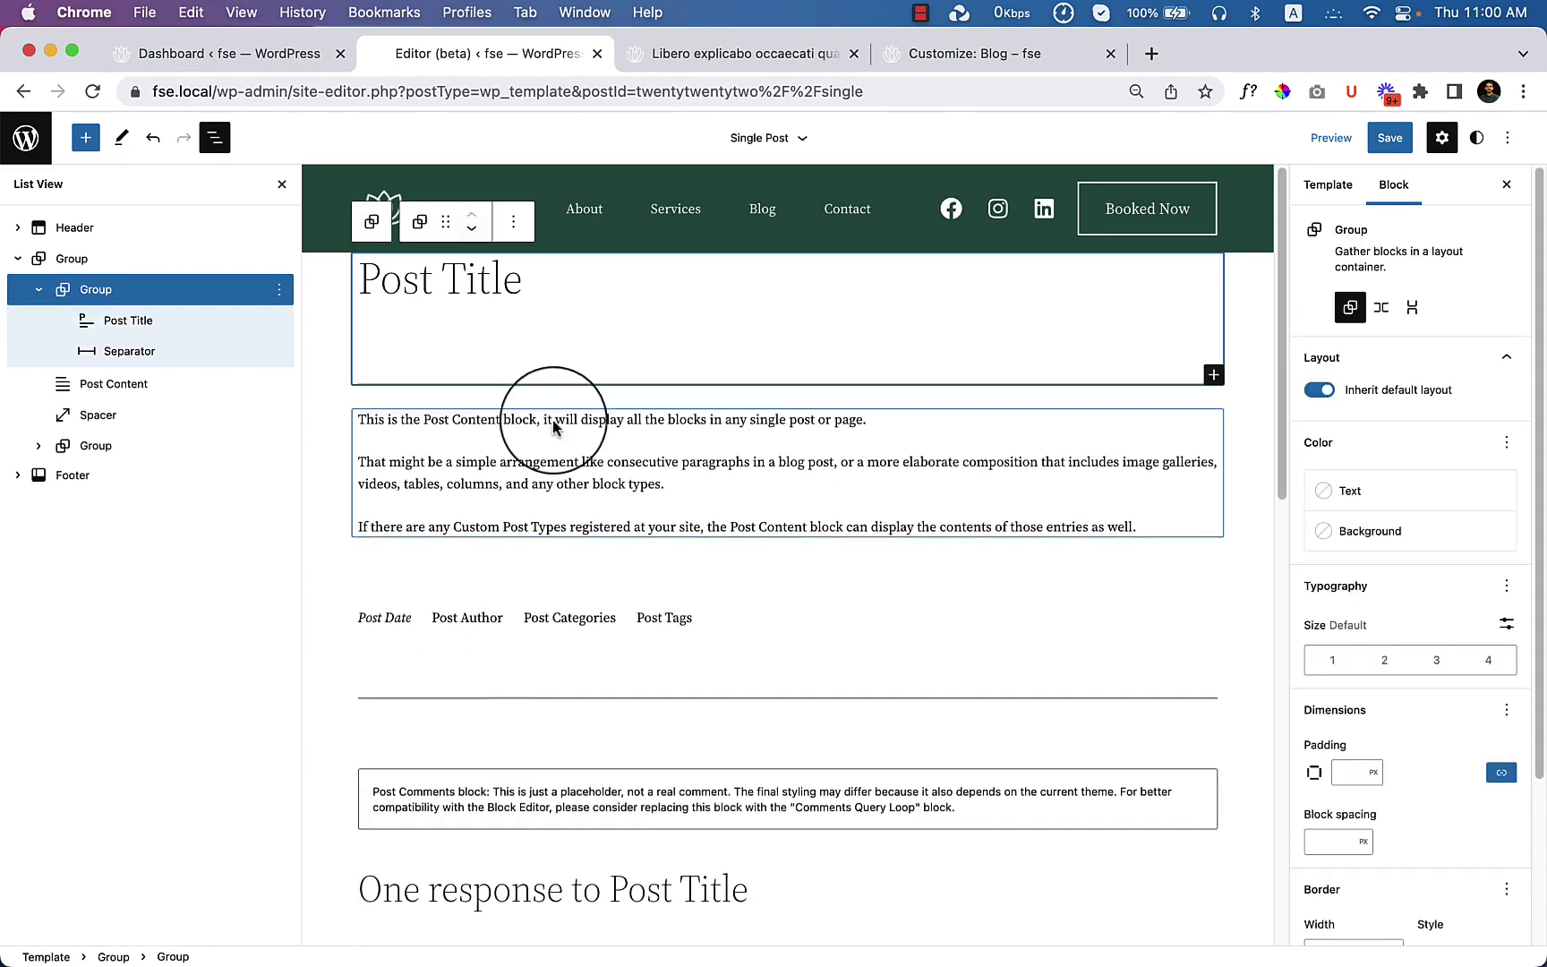
pyautogui.click(769, 627)
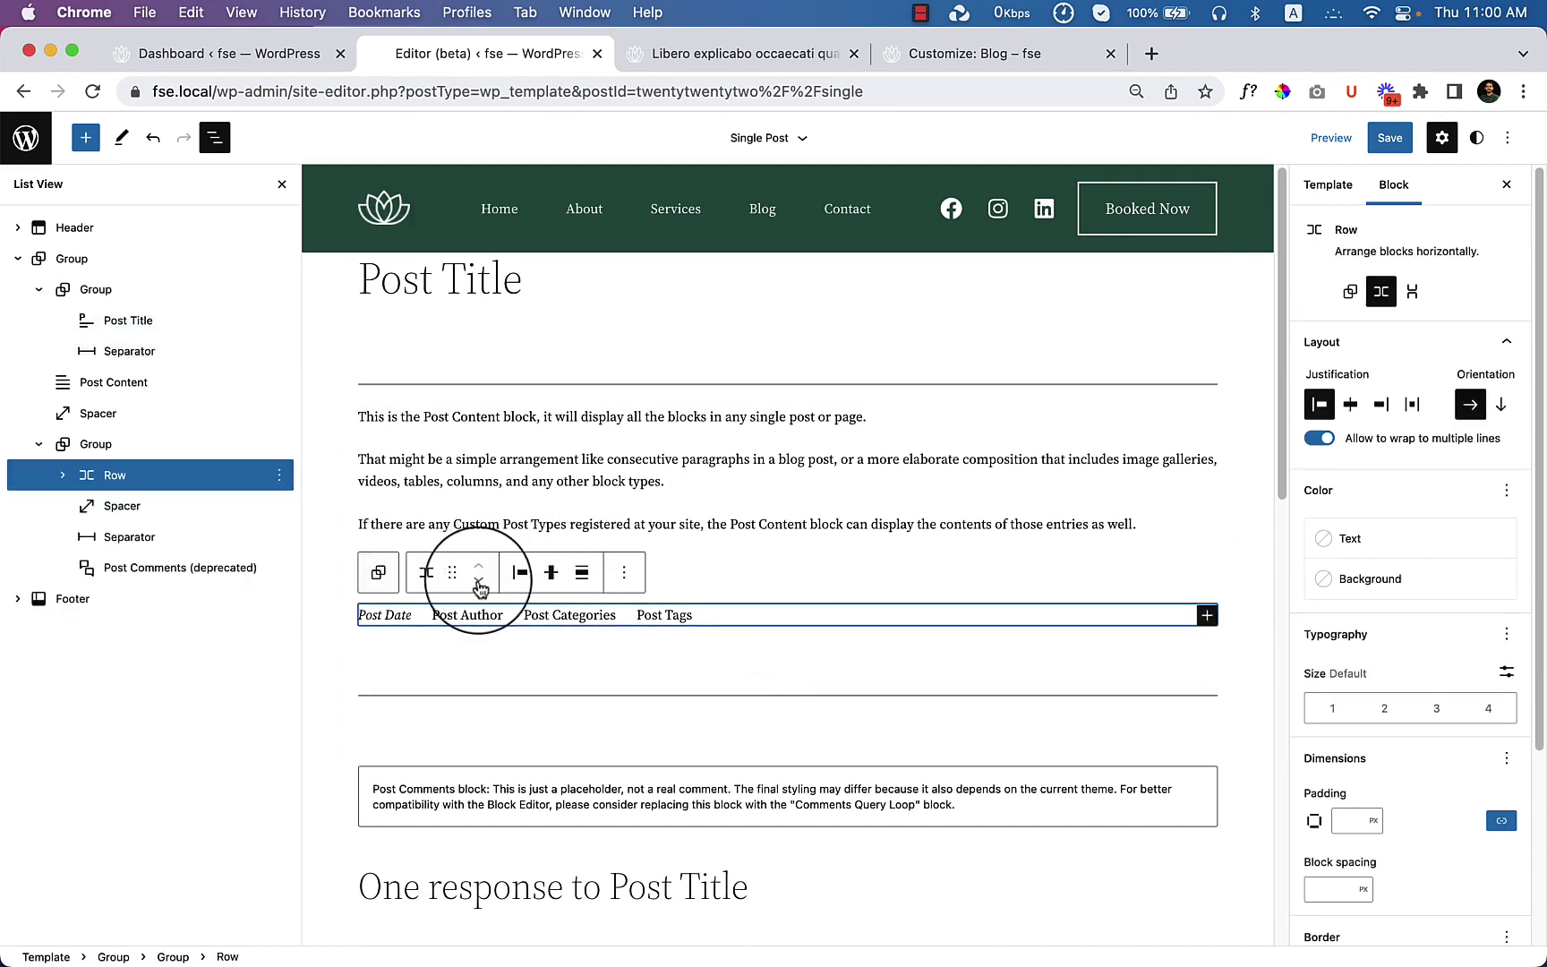
pyautogui.moveTo(138, 465); pyautogui.dragTo(134, 319)
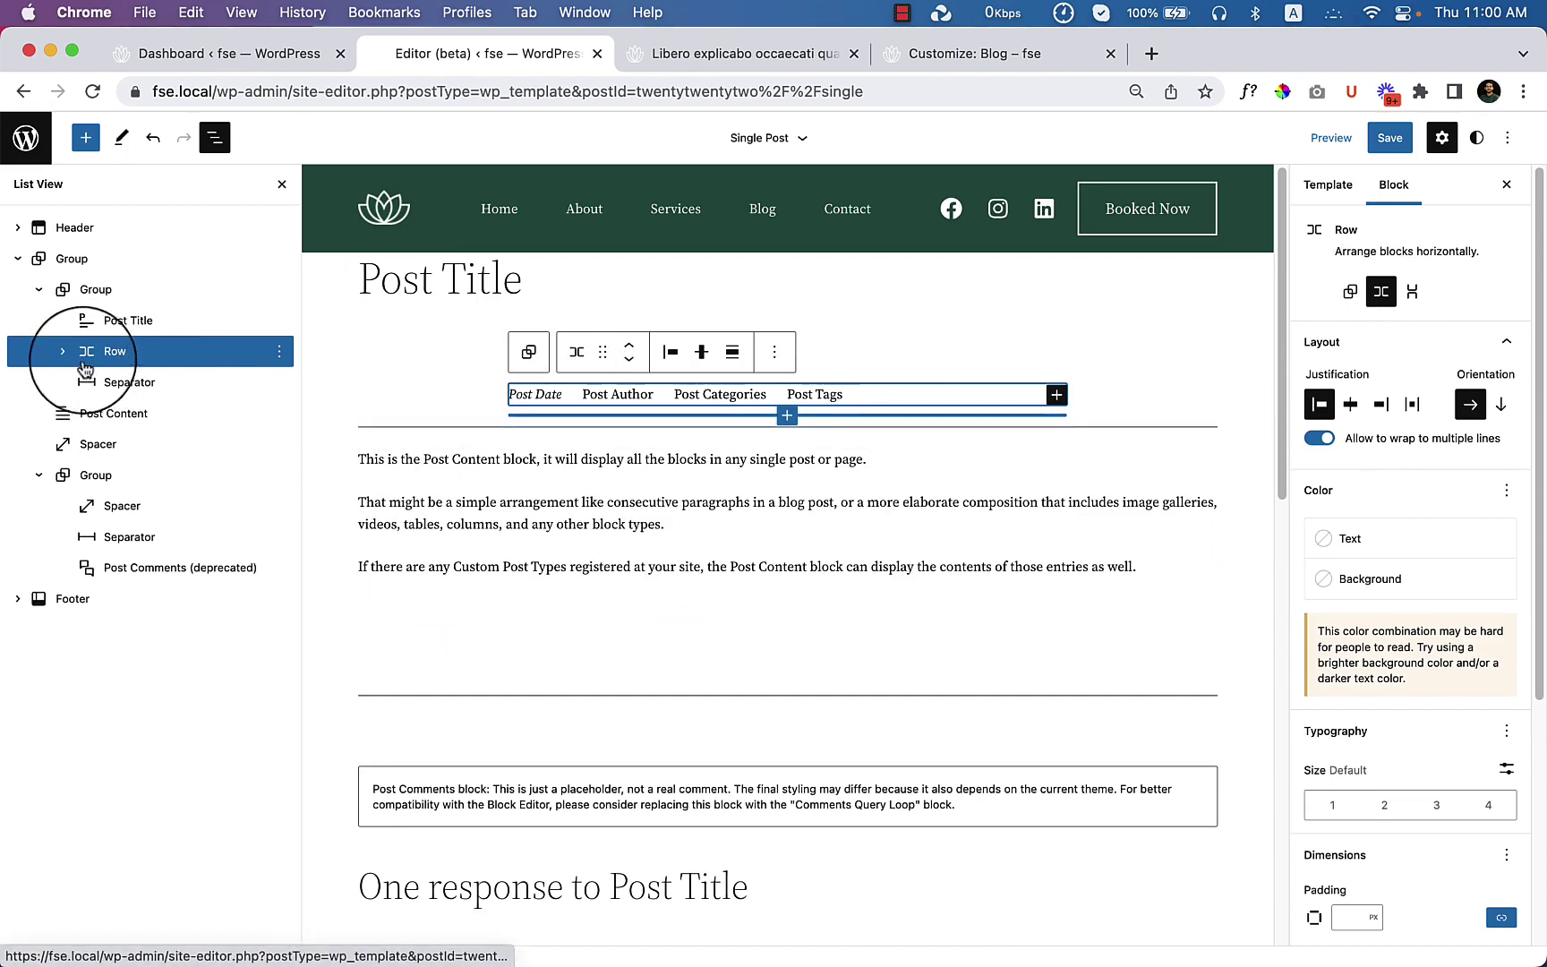
# Step: Stop the title Group inheriting the default layout and give it a 1000 content width
pyautogui.click(59, 355)
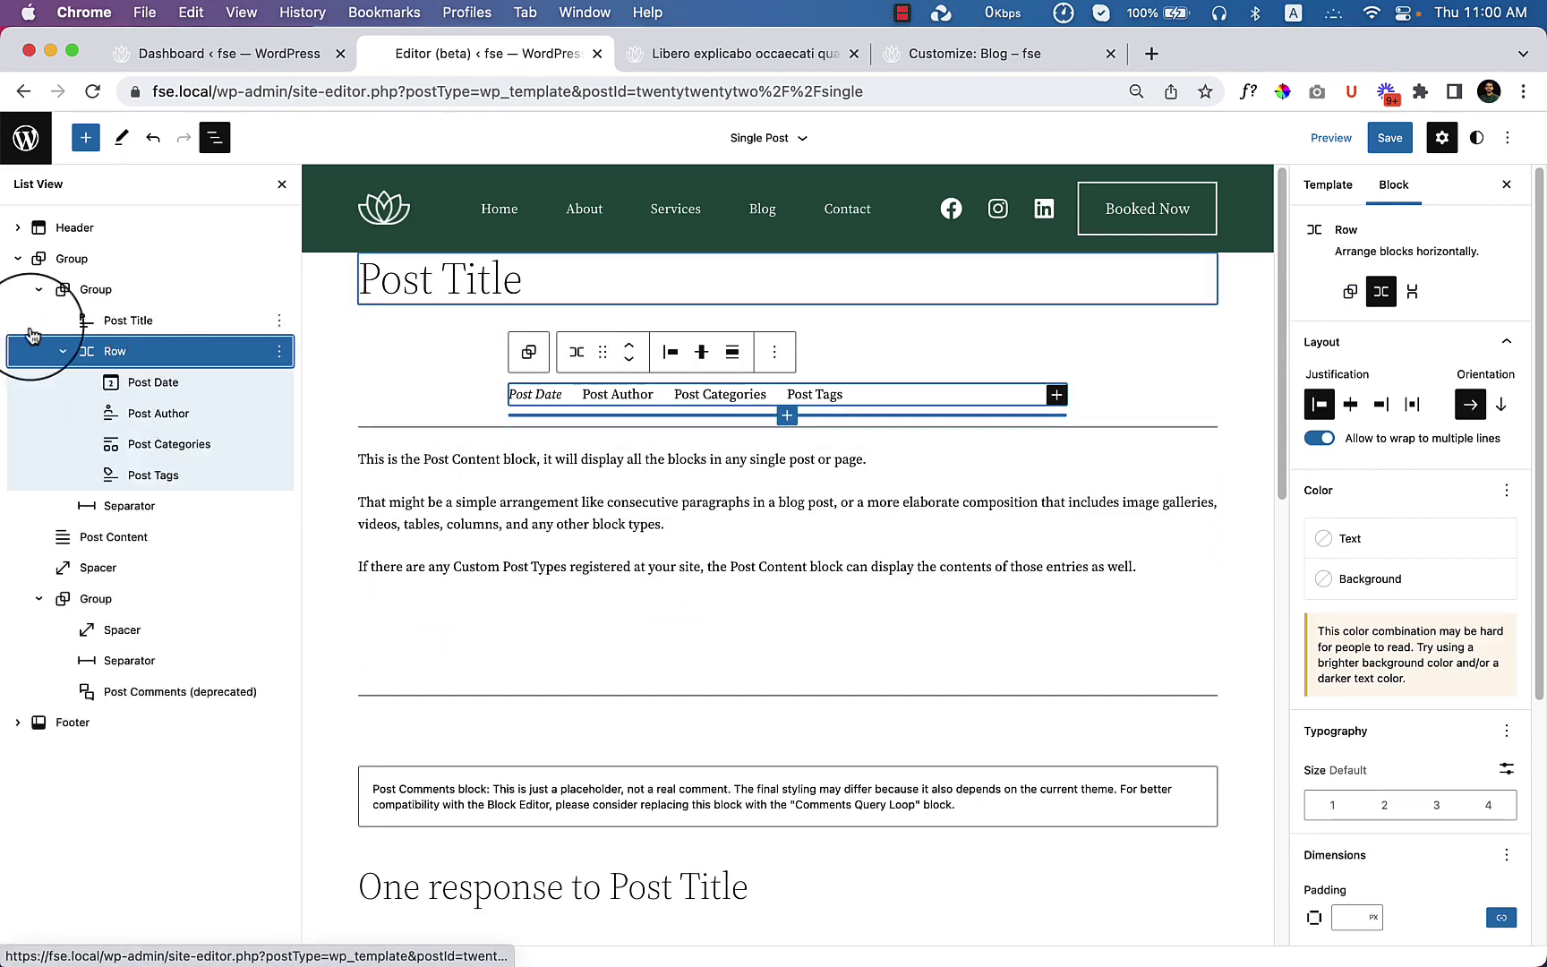
pyautogui.click(59, 351)
pyautogui.click(62, 289)
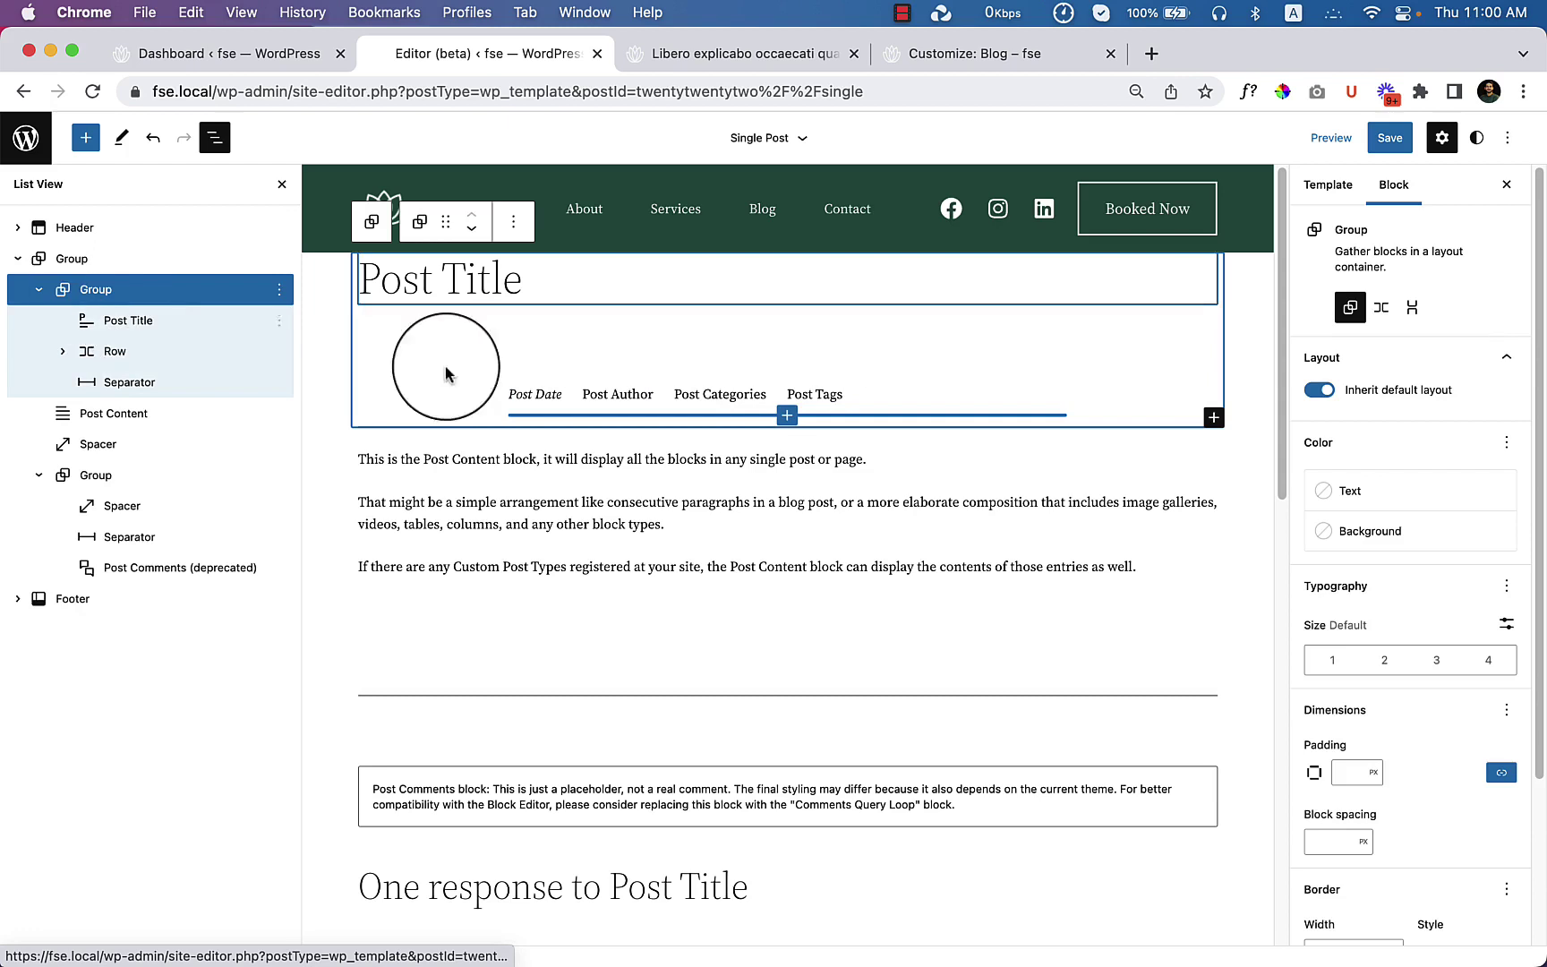
pyautogui.click(1318, 390)
pyautogui.click(1337, 450)
pyautogui.write('1000')
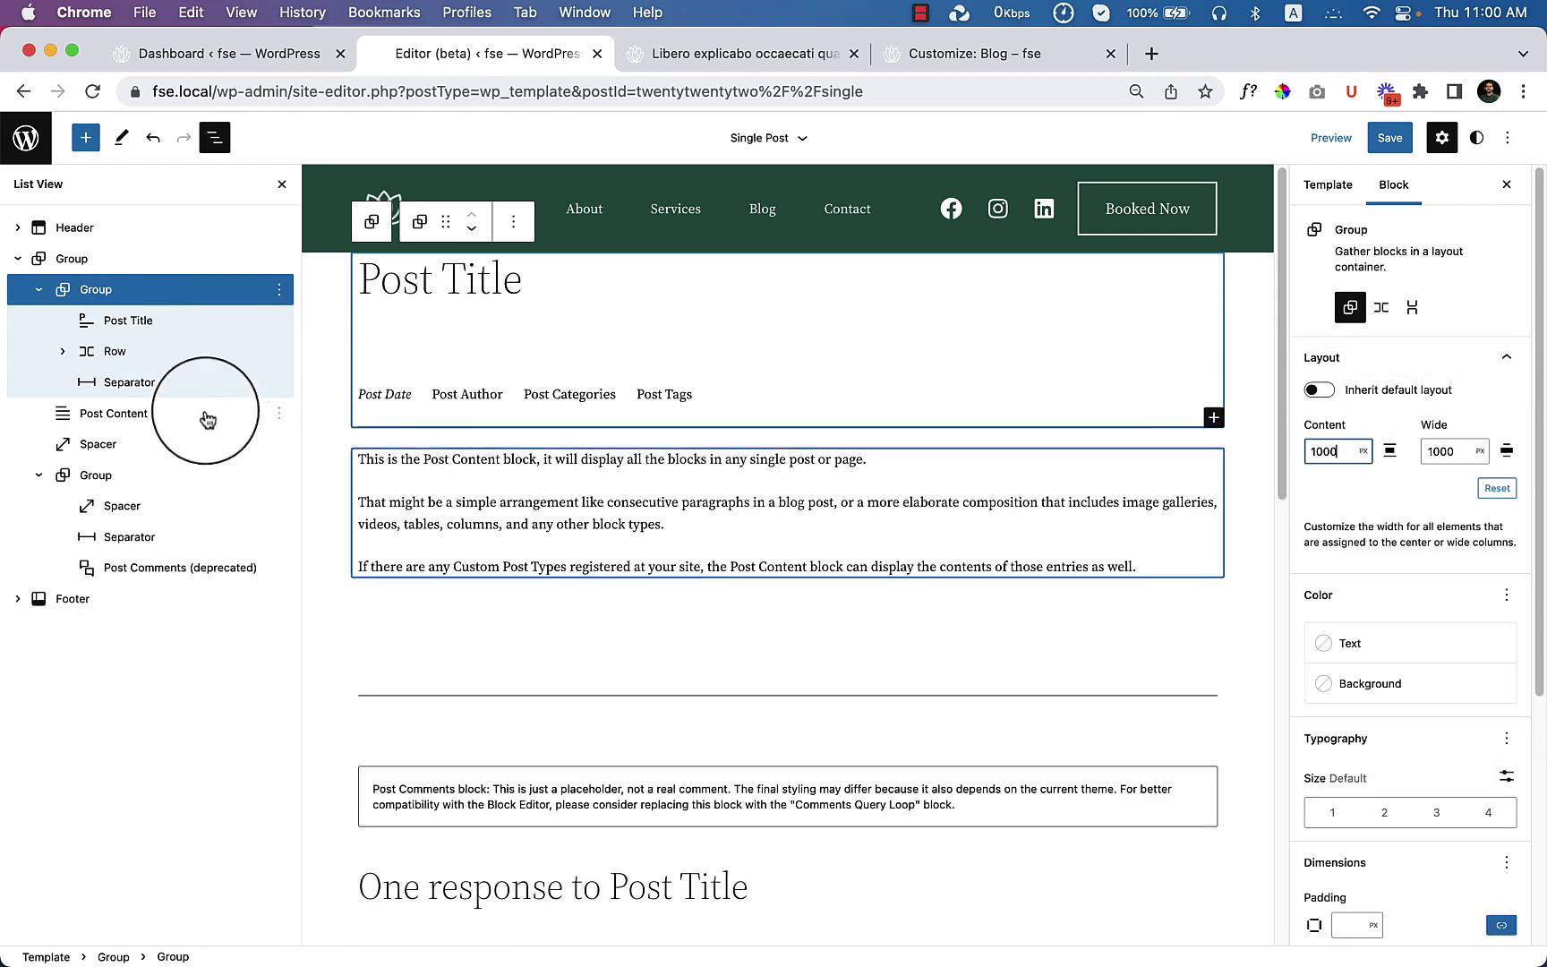
# Step: Link the Post Title's margins and set them all to 0
pyautogui.click(179, 328)
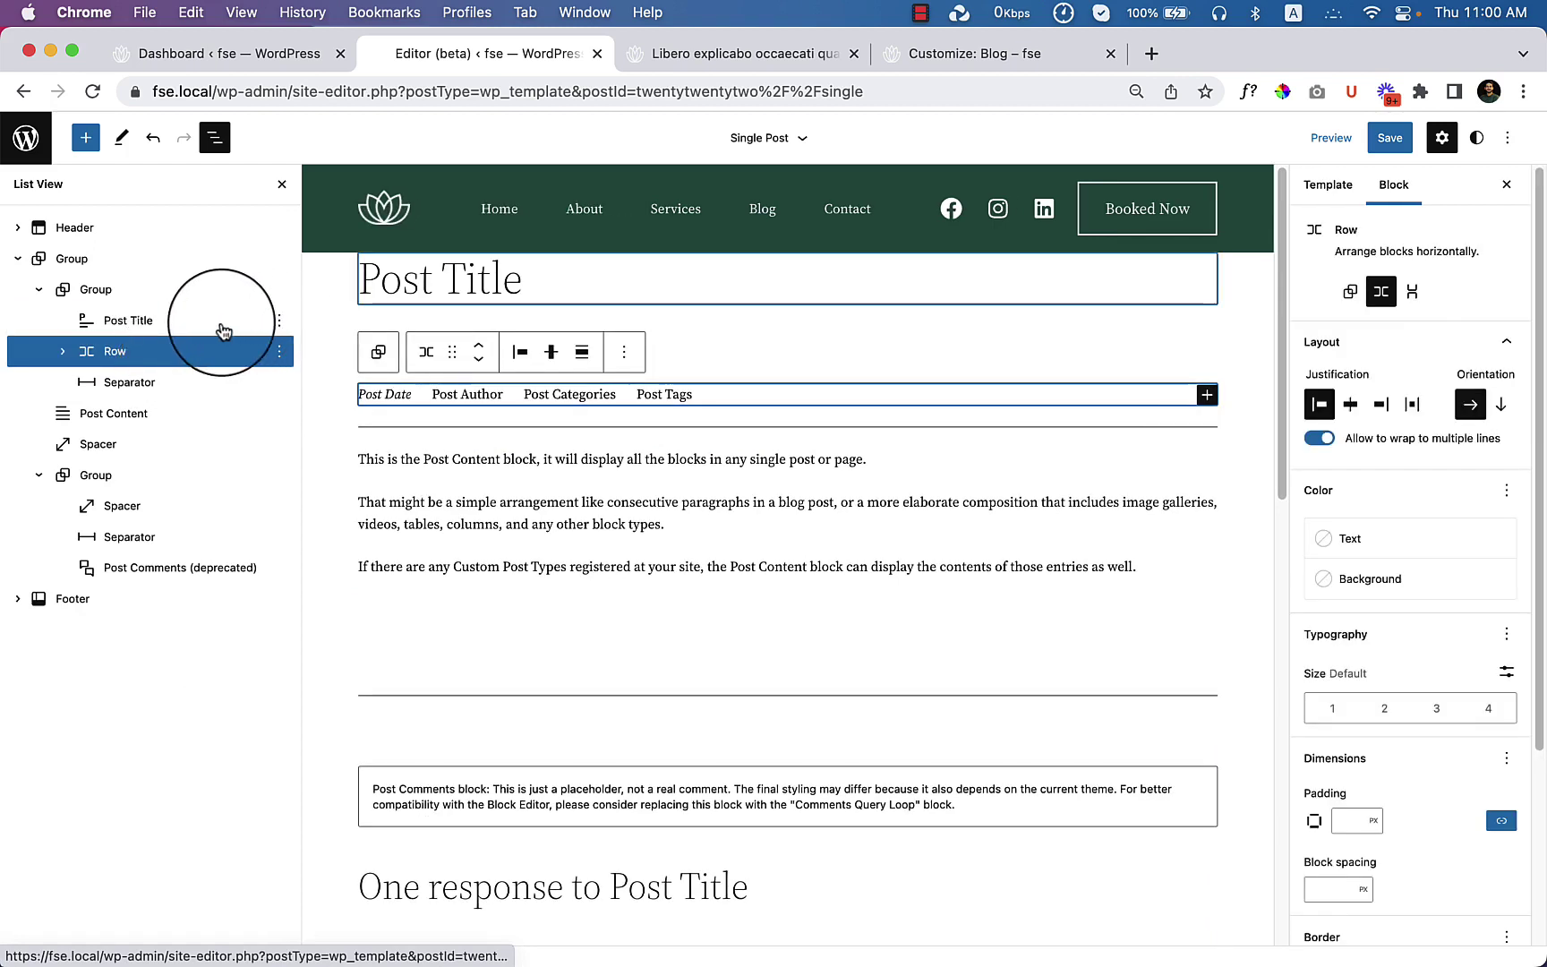
pyautogui.click(228, 320)
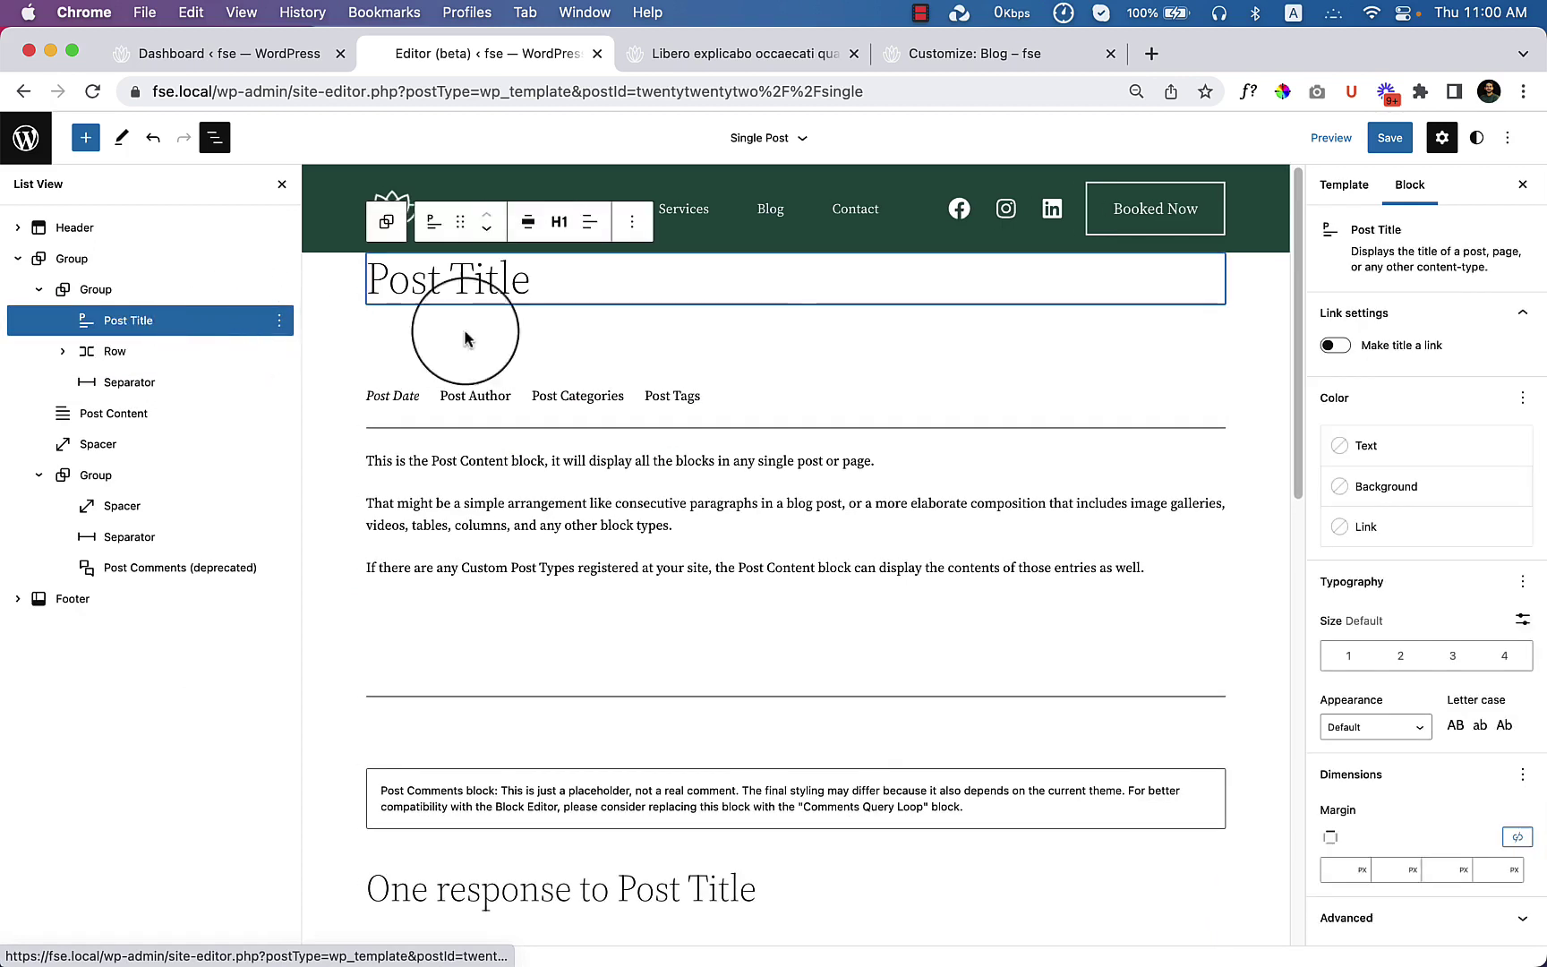
pyautogui.click(1518, 838)
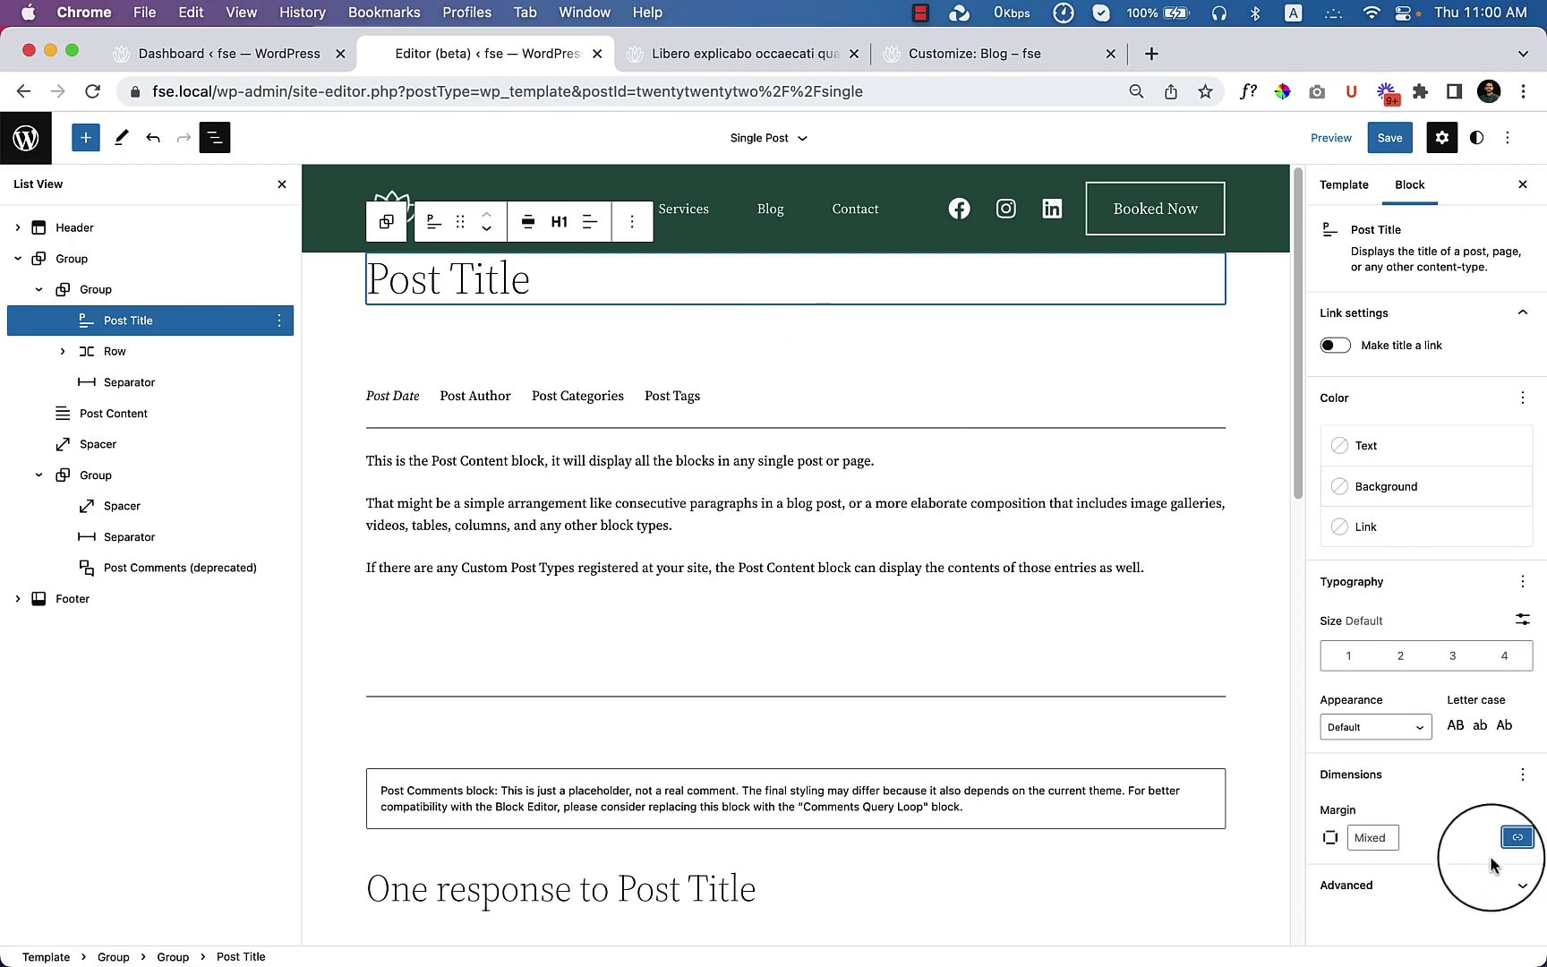
pyautogui.write('0')
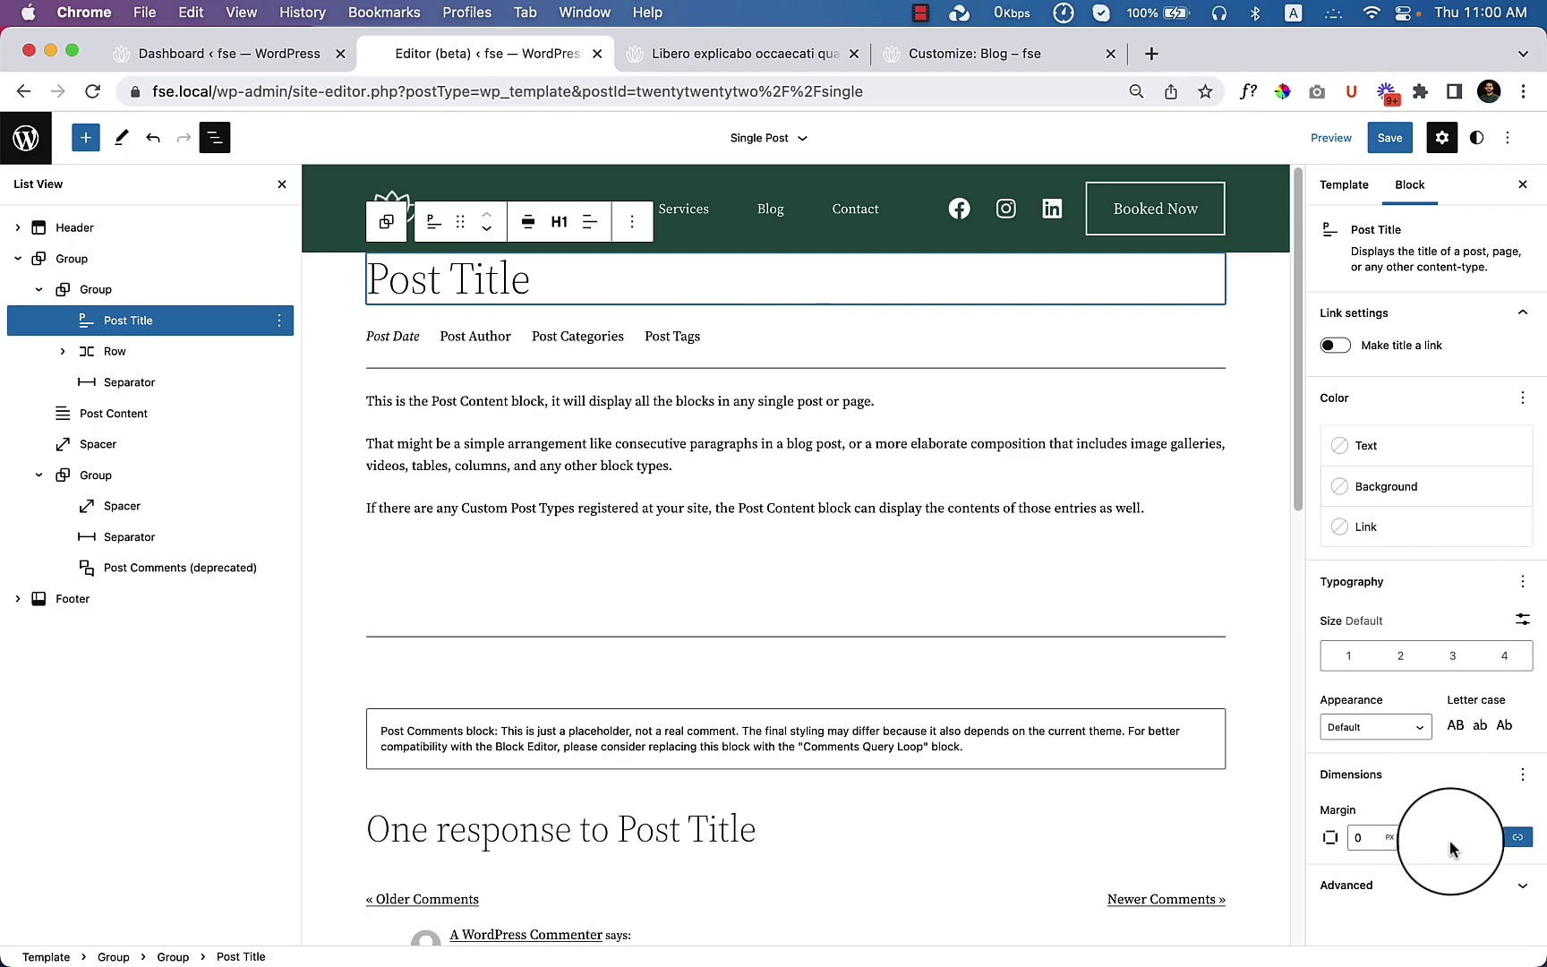
# Step: Check the meta row, separator and content spacing, then save the template
pyautogui.click(115, 357)
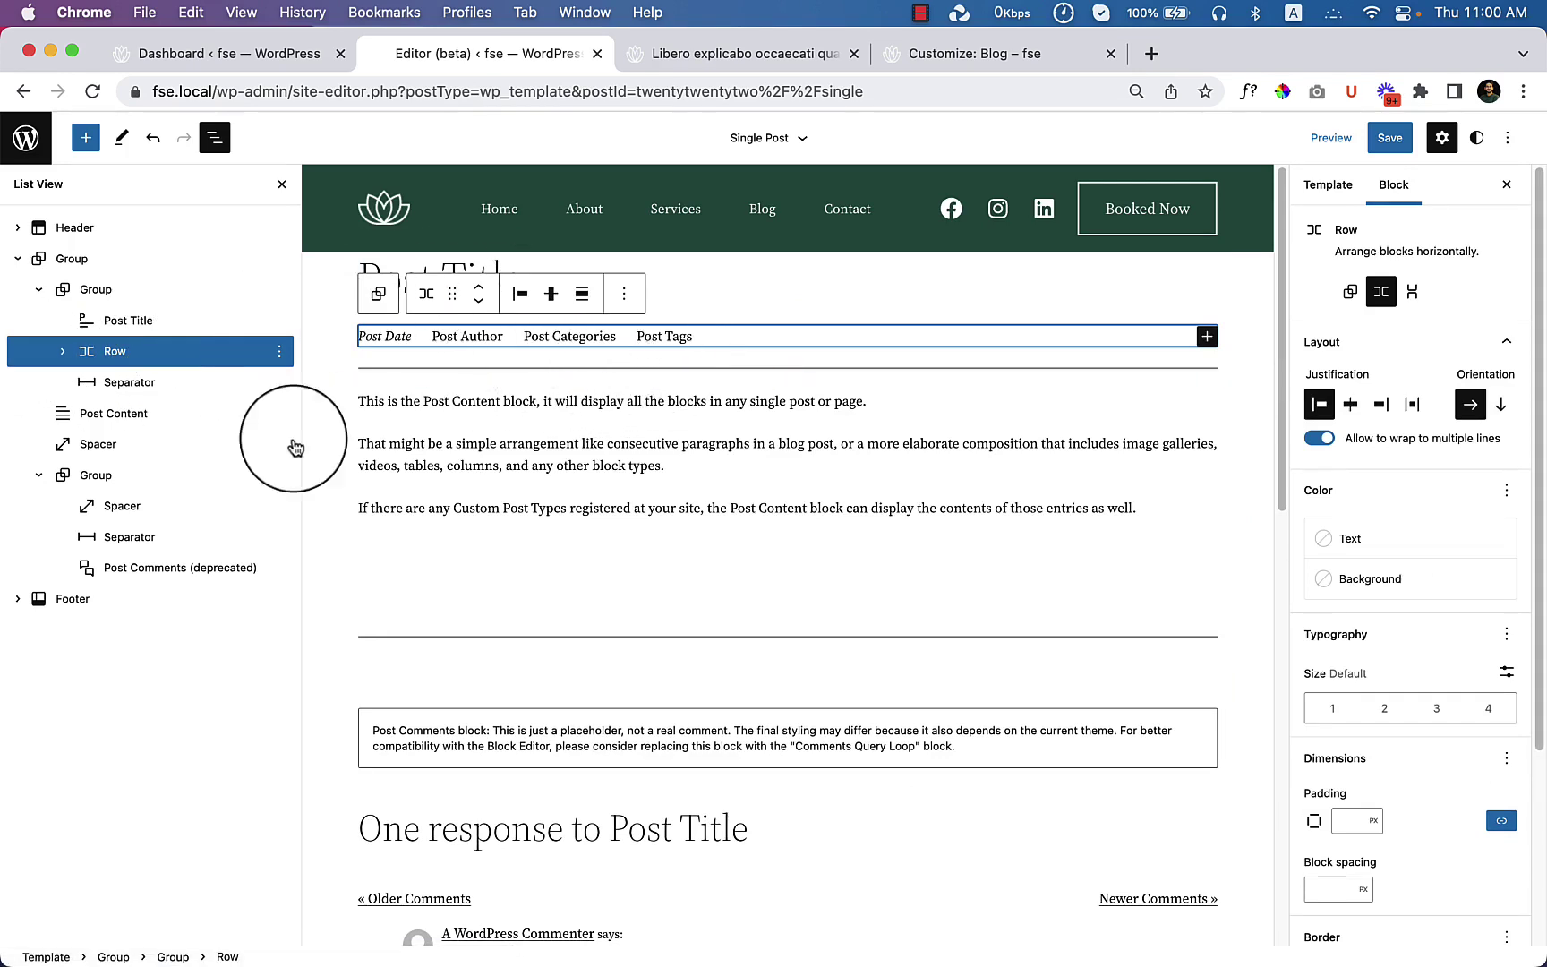
pyautogui.click(184, 385)
pyautogui.click(188, 414)
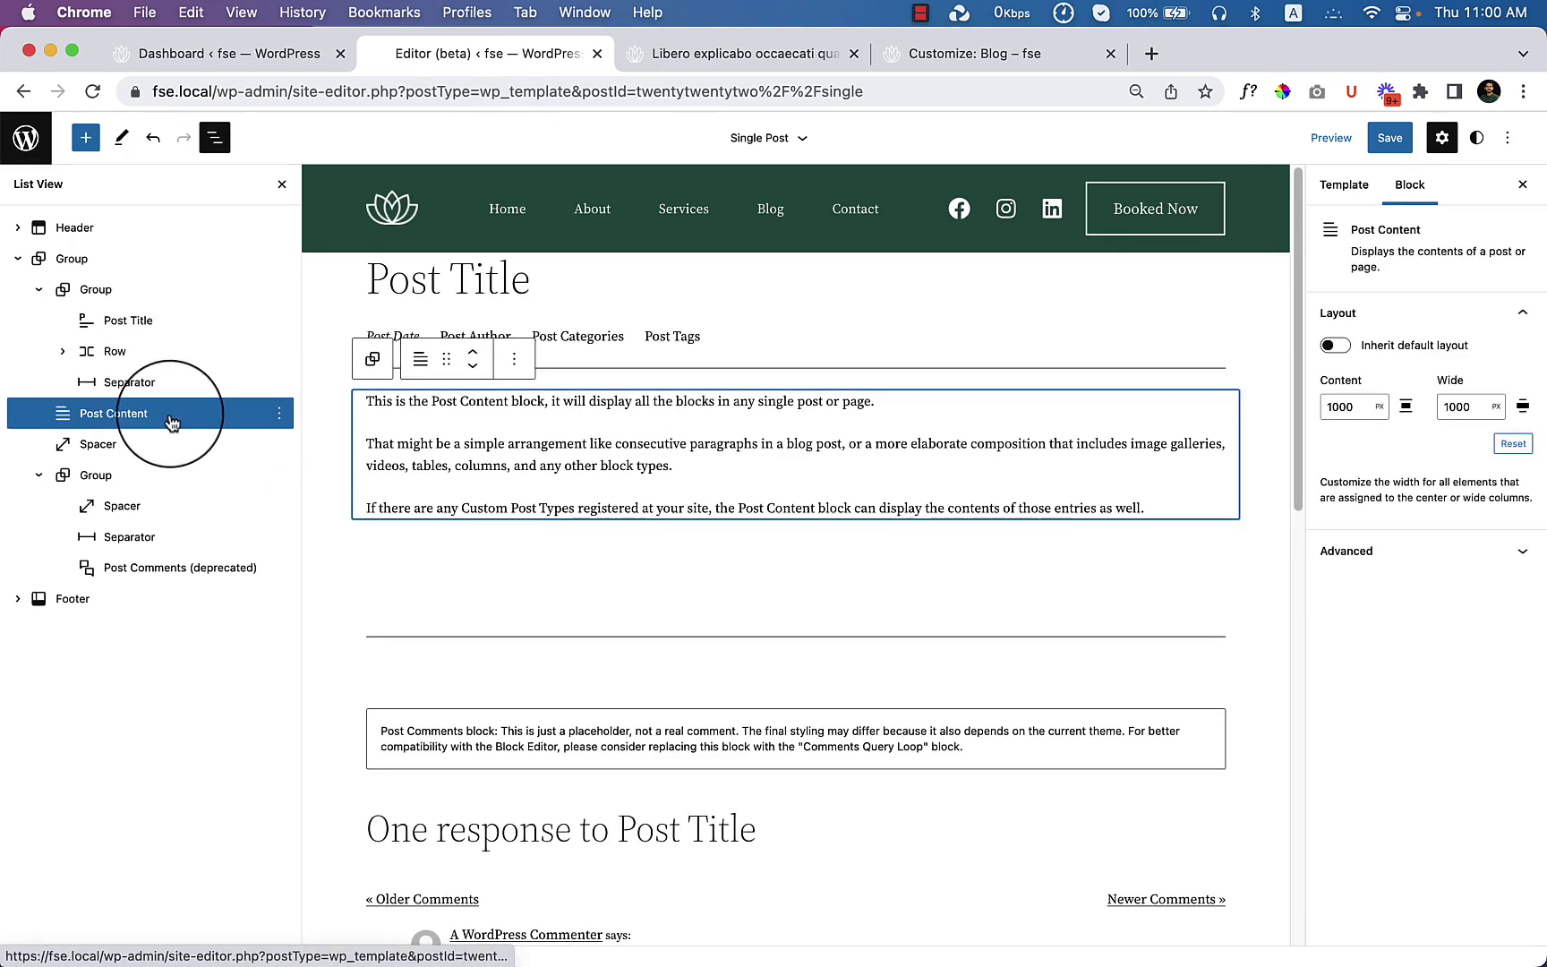
pyautogui.click(1387, 136)
pyautogui.click(1377, 135)
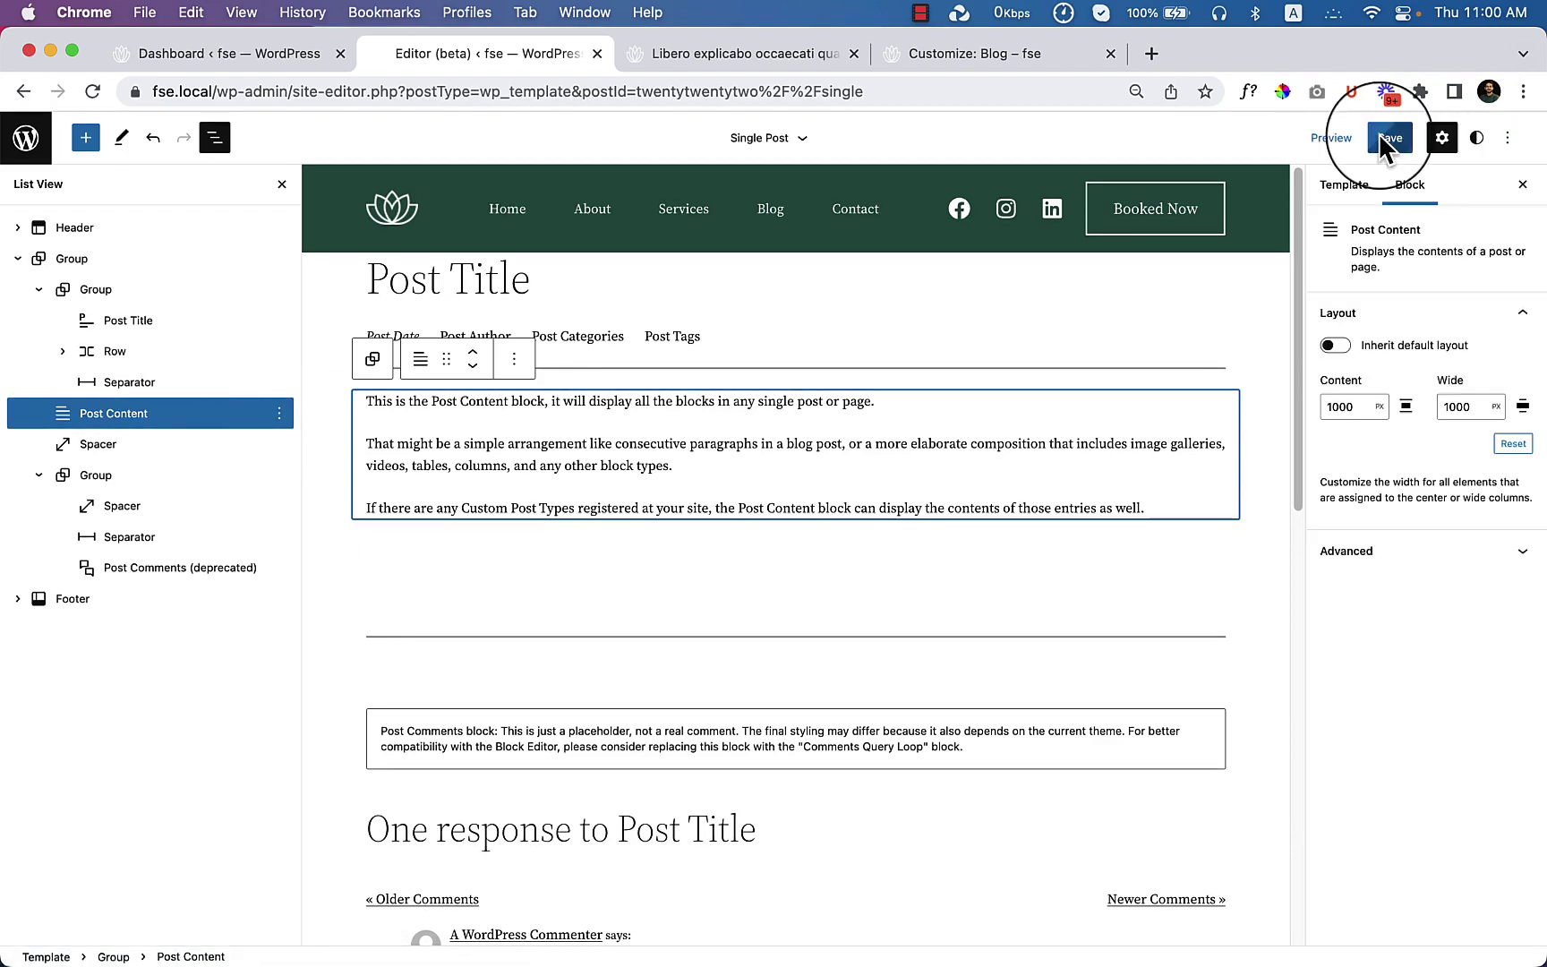
# Step: Reload the Libero post to check the new layout and reset zoom to 100%
pyautogui.click(803, 56)
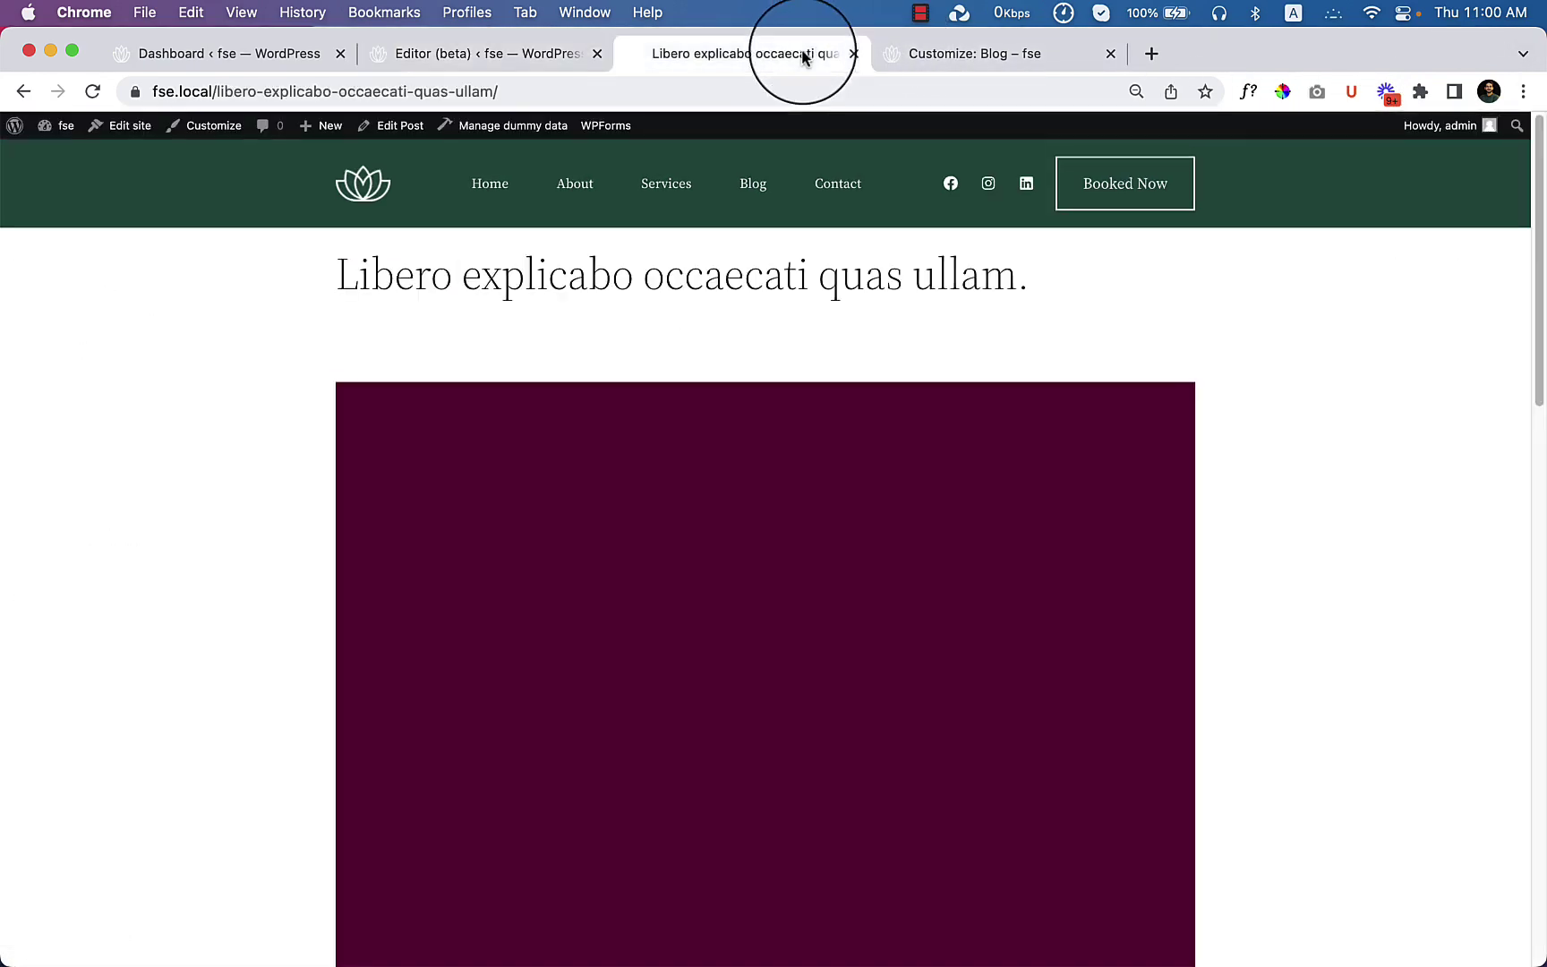
pyautogui.click(100, 91)
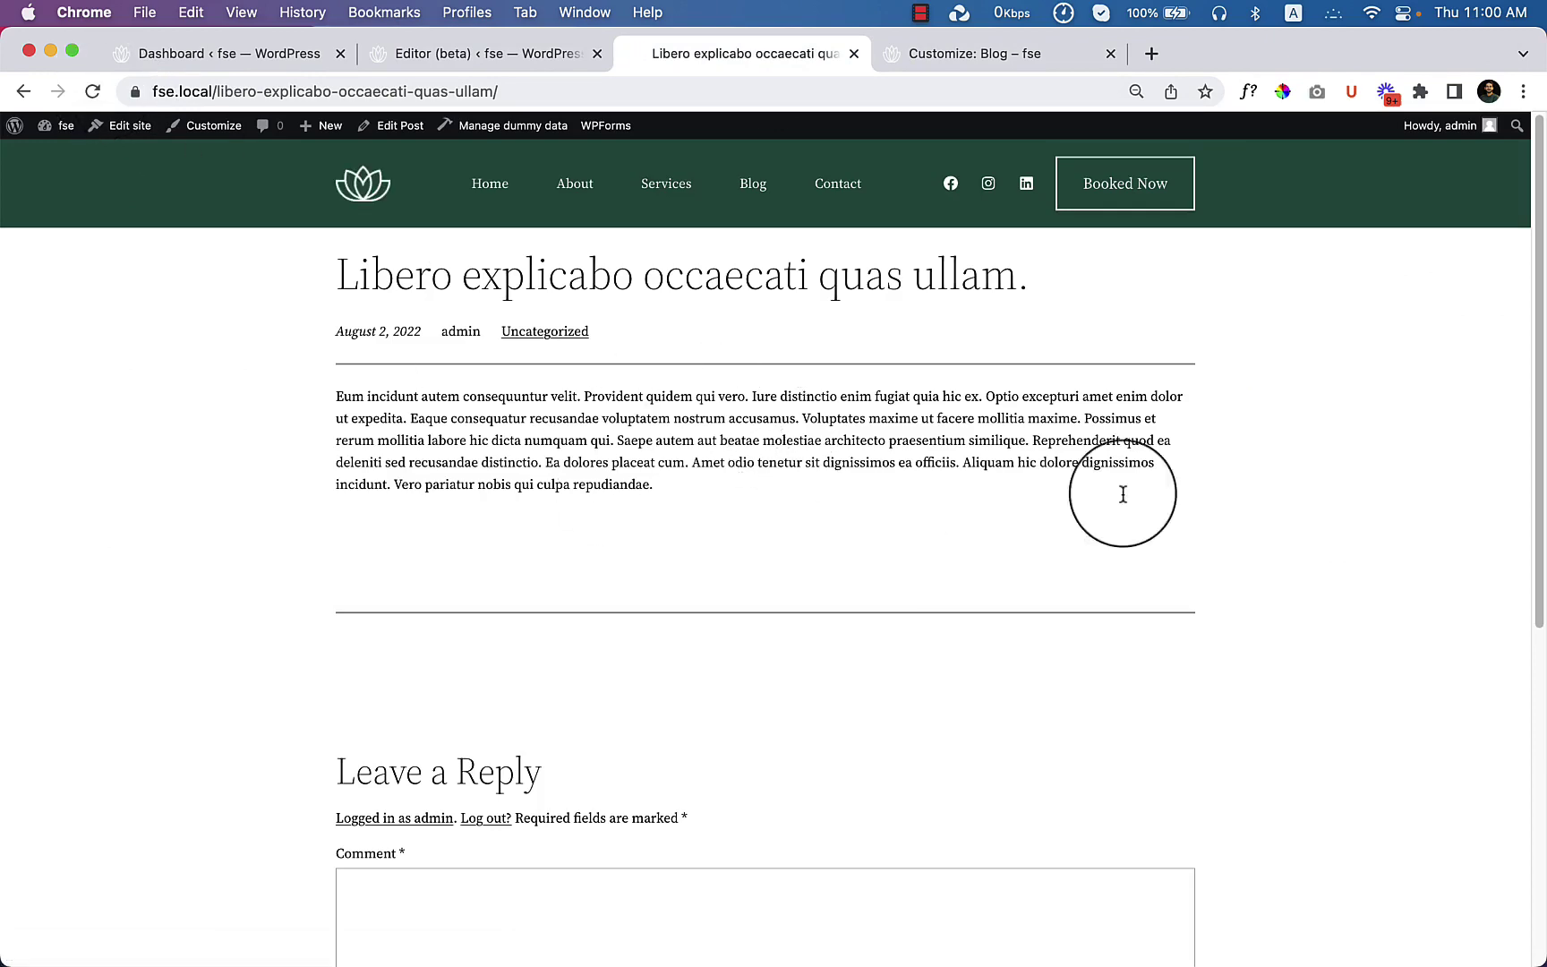
pyautogui.scroll(-5, 815, 439)
pyautogui.scroll(5, 815, 439)
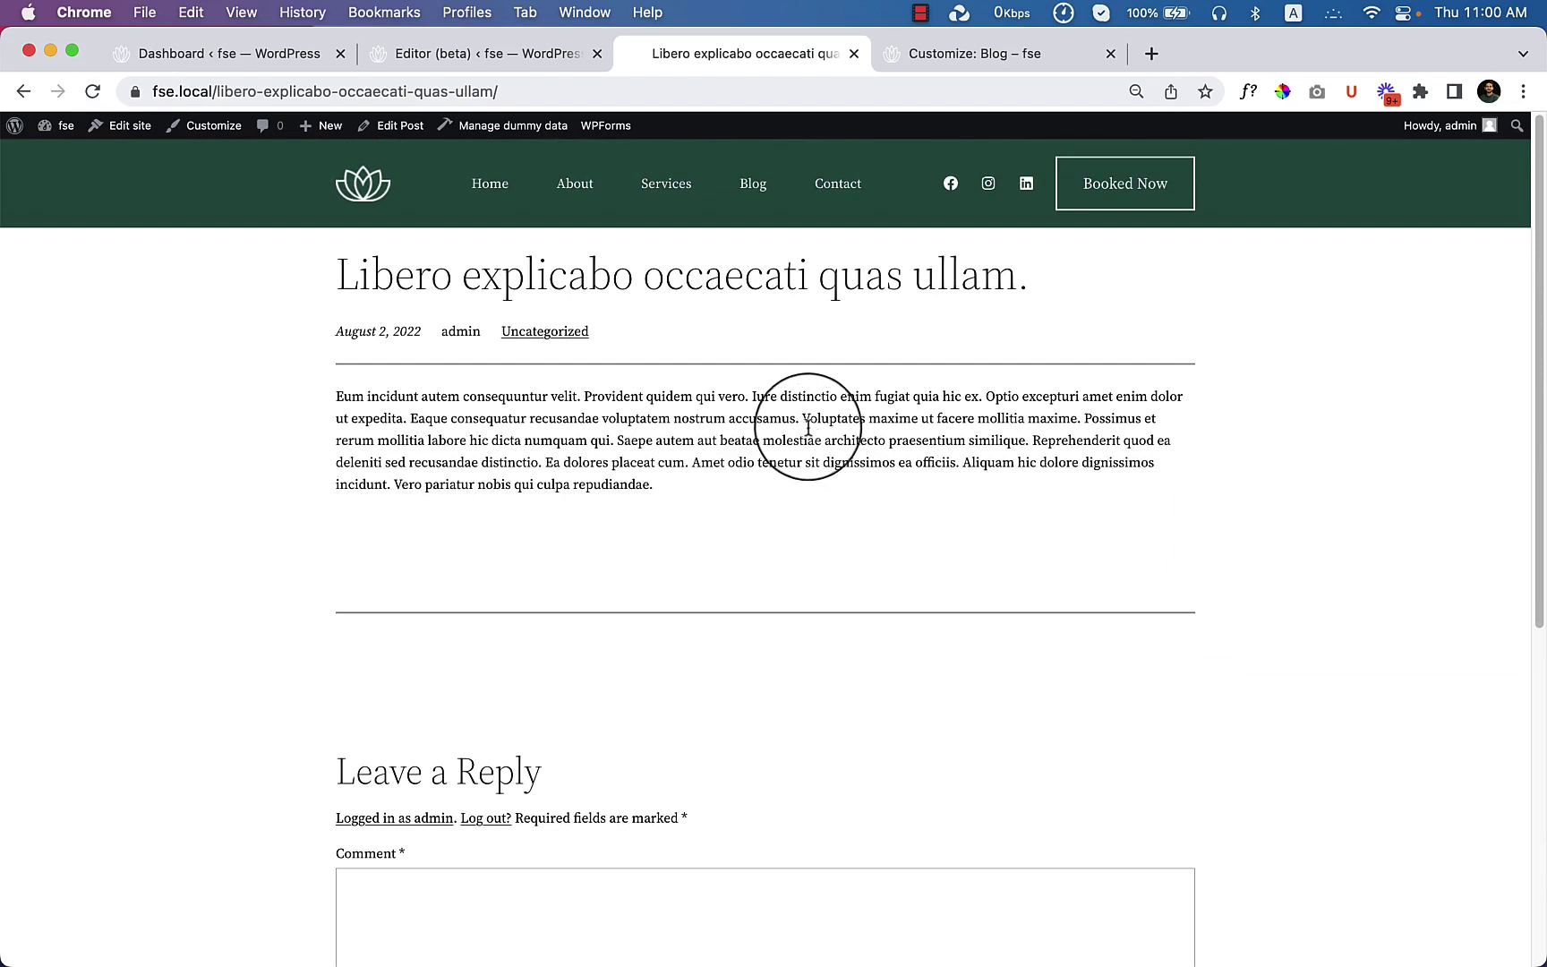
pyautogui.press('super+0')
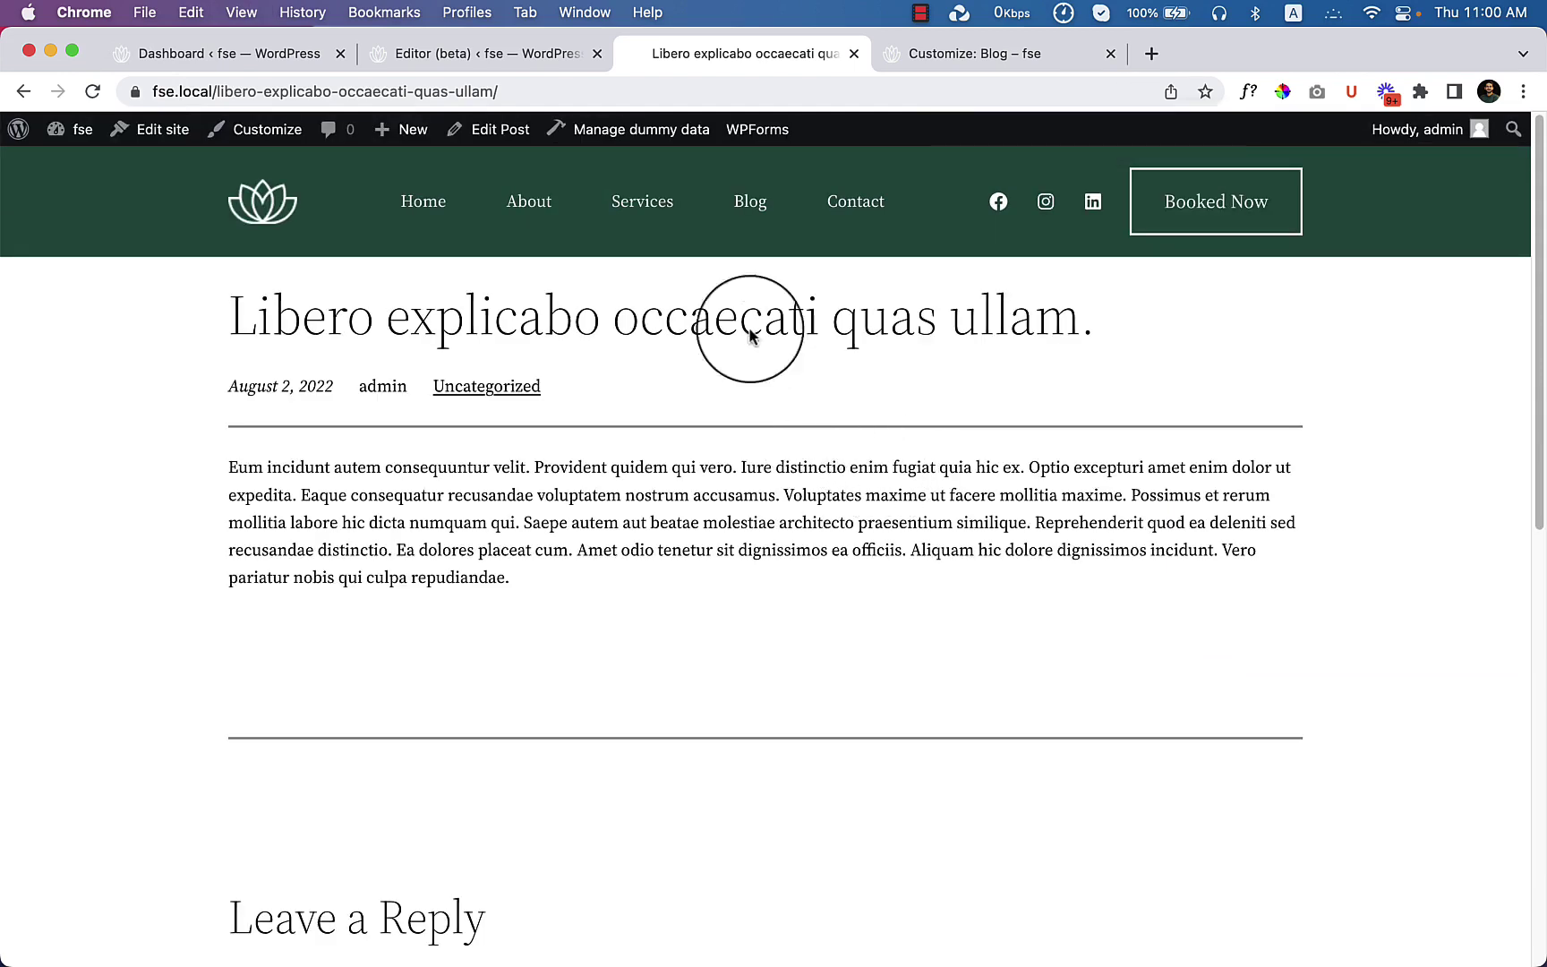
# Step: From page 2 of the Blog, open the post 'Autem et quis et eius temporibus illo.'
pyautogui.click(761, 206)
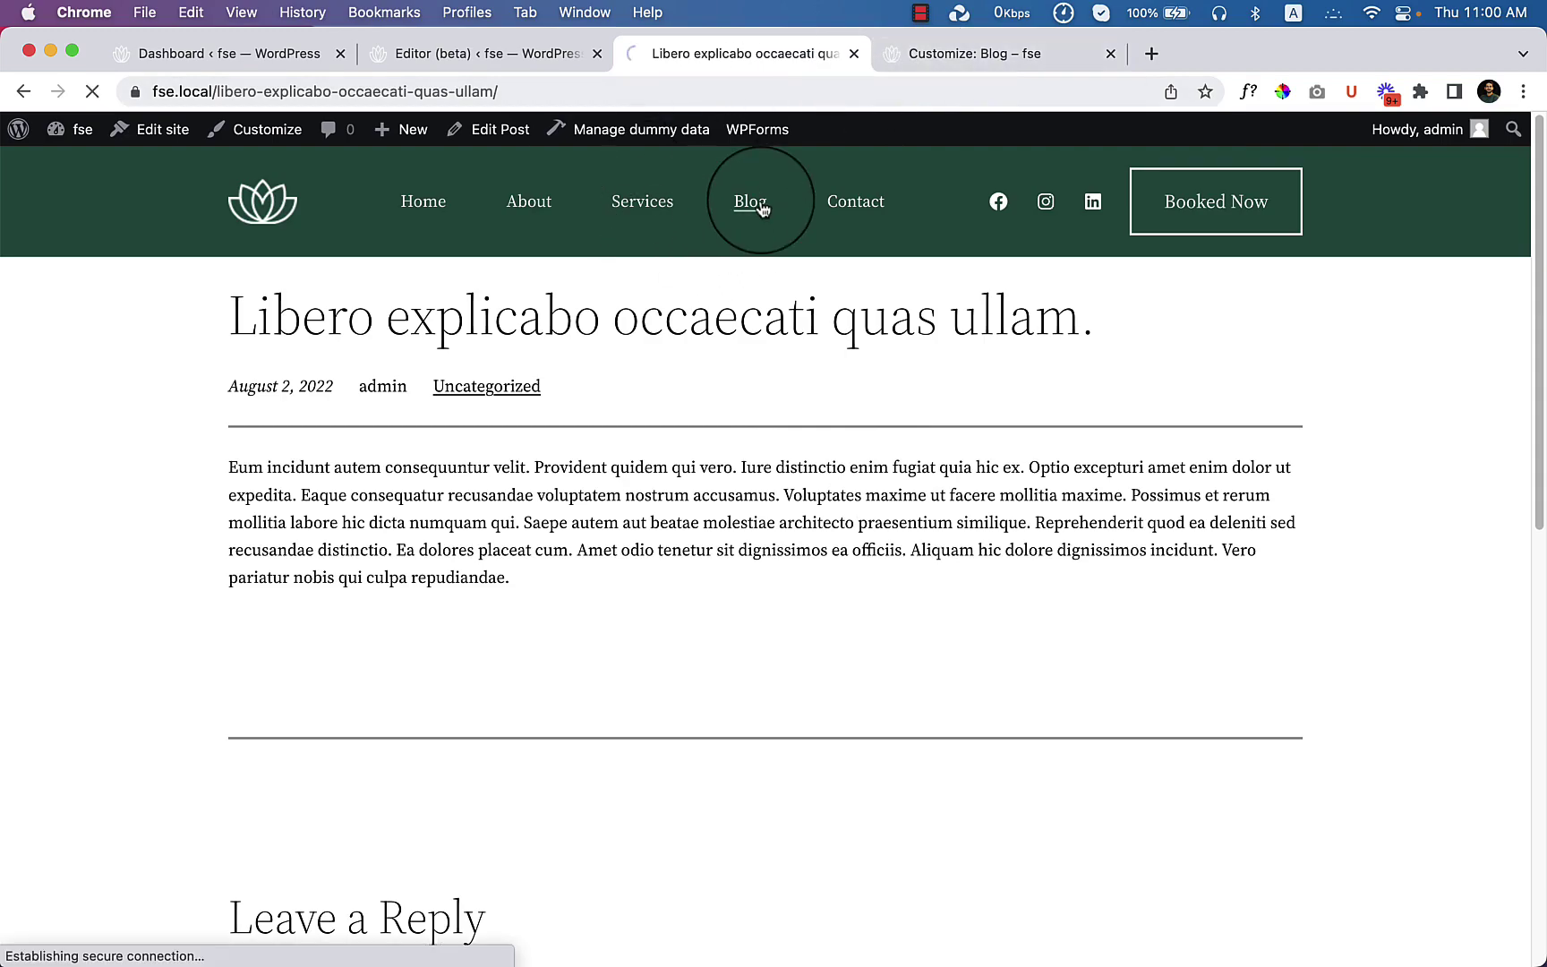
pyautogui.scroll(-15, 974, 593)
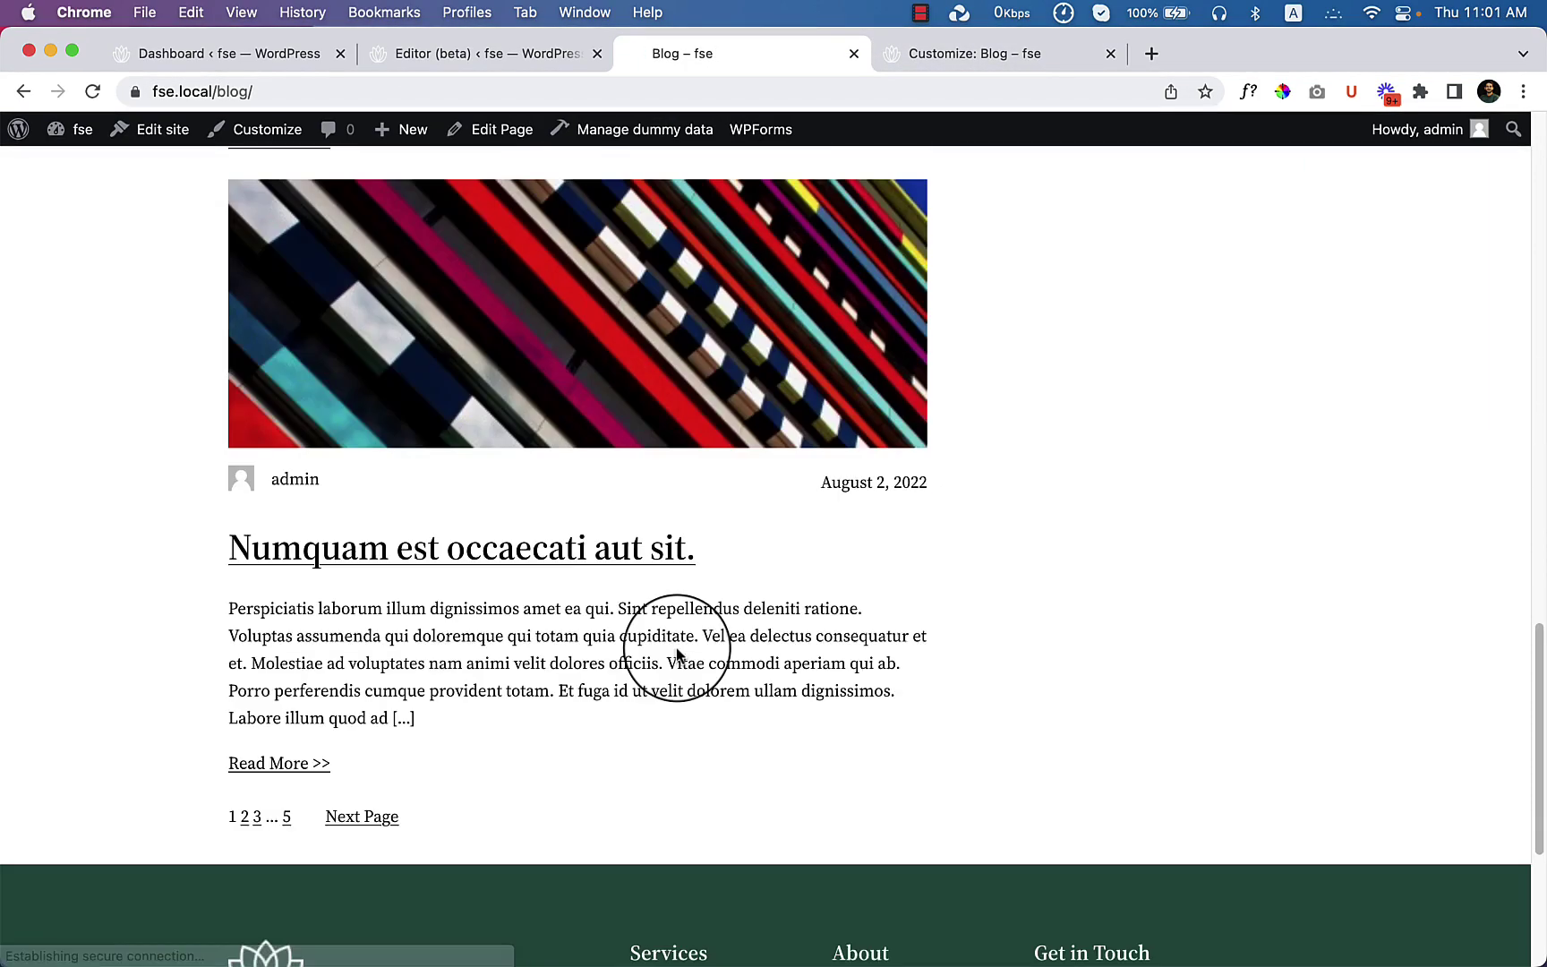
pyautogui.scroll(-7, 673, 657)
pyautogui.scroll(4, 582, 650)
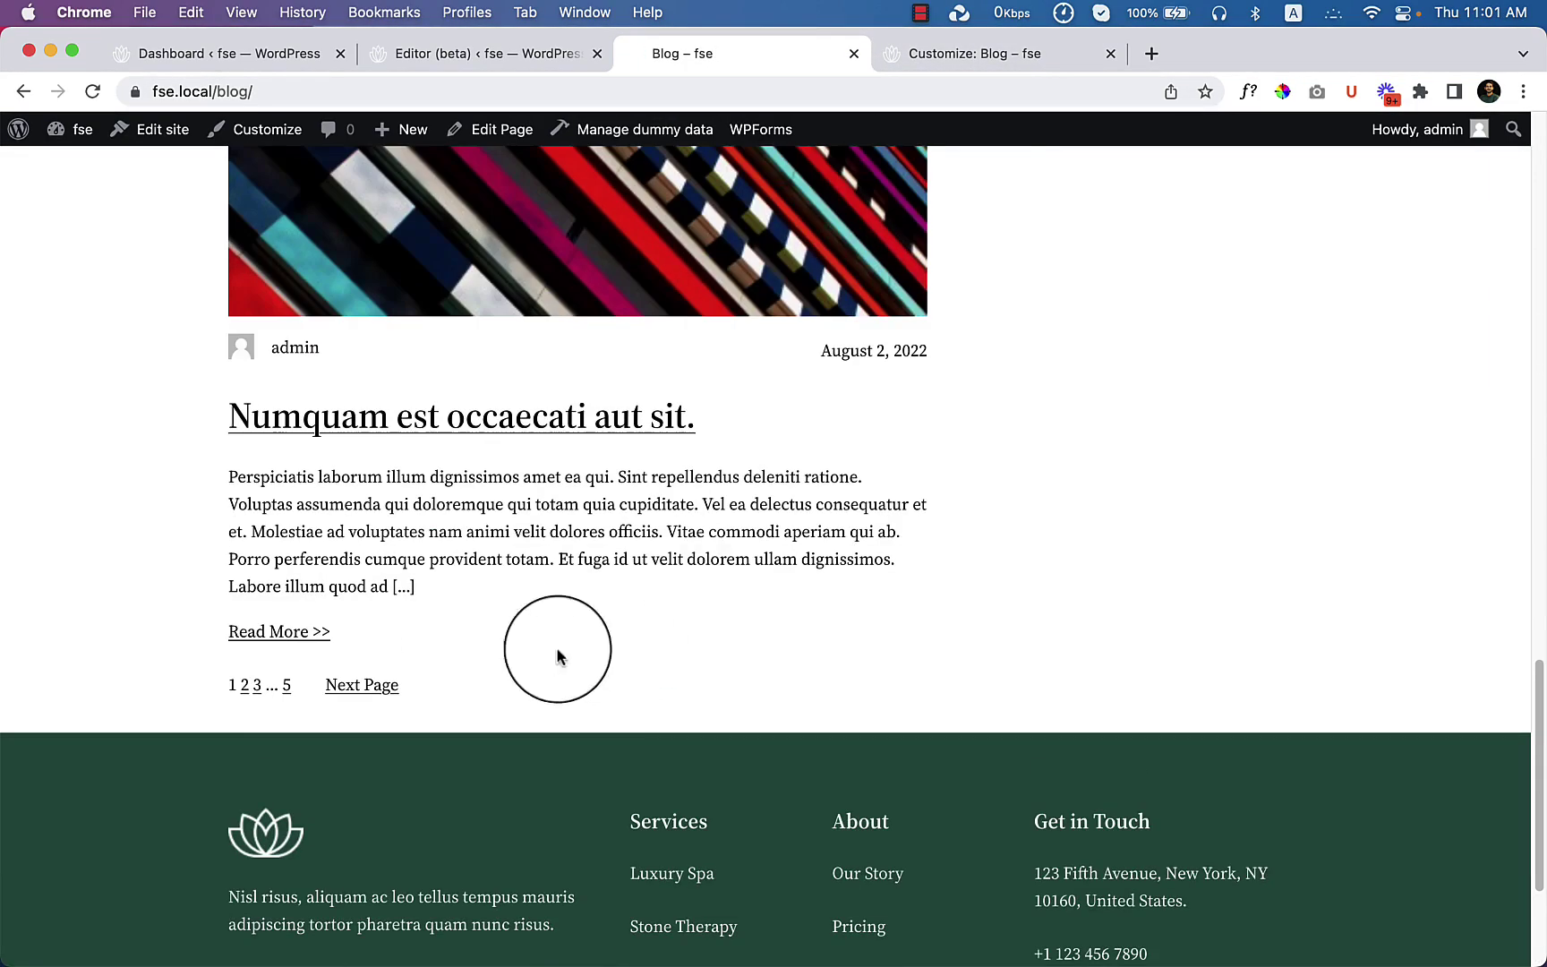
pyautogui.click(245, 699)
pyautogui.scroll(-8, 573, 648)
pyautogui.scroll(-5, 573, 644)
pyautogui.click(629, 649)
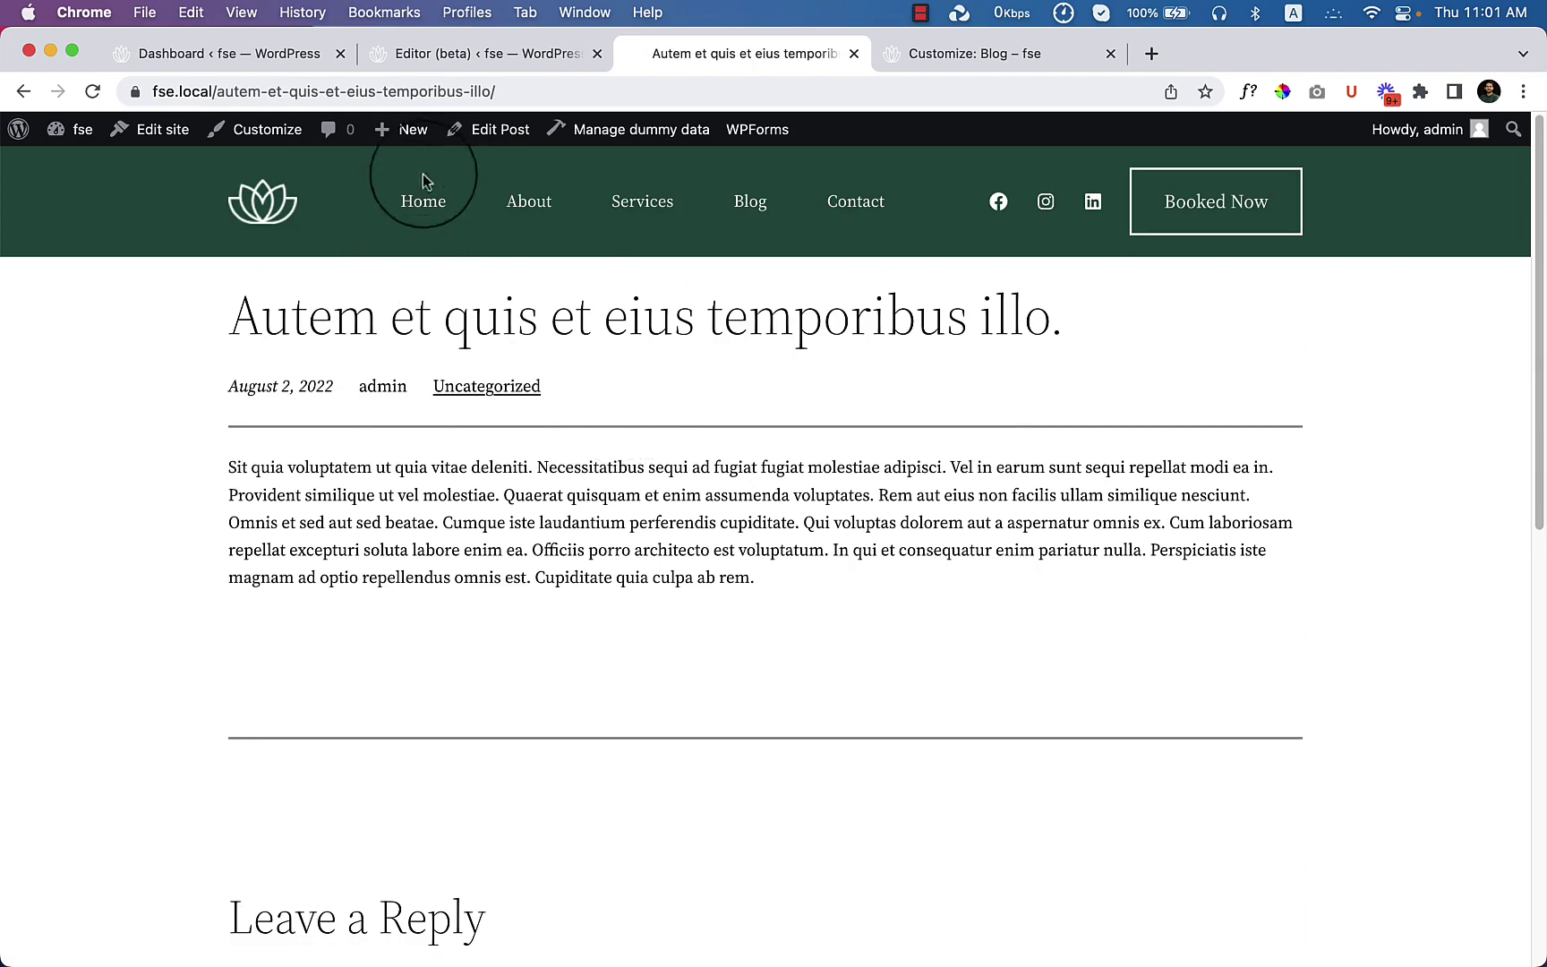
pyautogui.rightClick(466, 133)
# Step: Open the post in the editor and replace its classic block with a normal paragraph
pyautogui.click(484, 152)
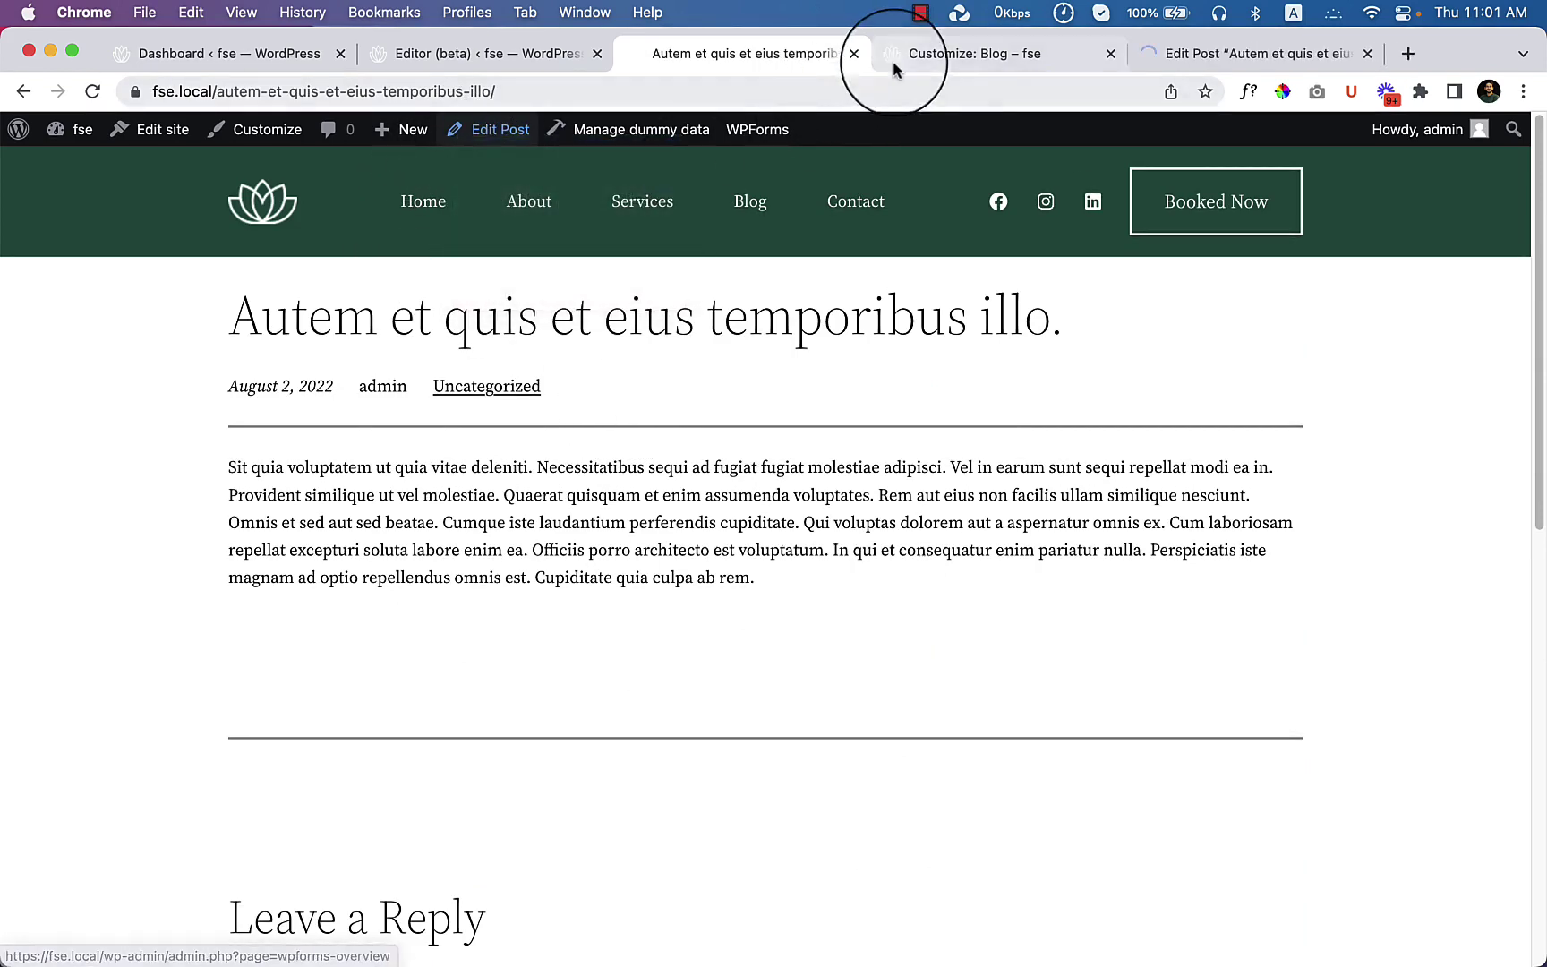
pyautogui.moveTo(1195, 54); pyautogui.dragTo(761, 56)
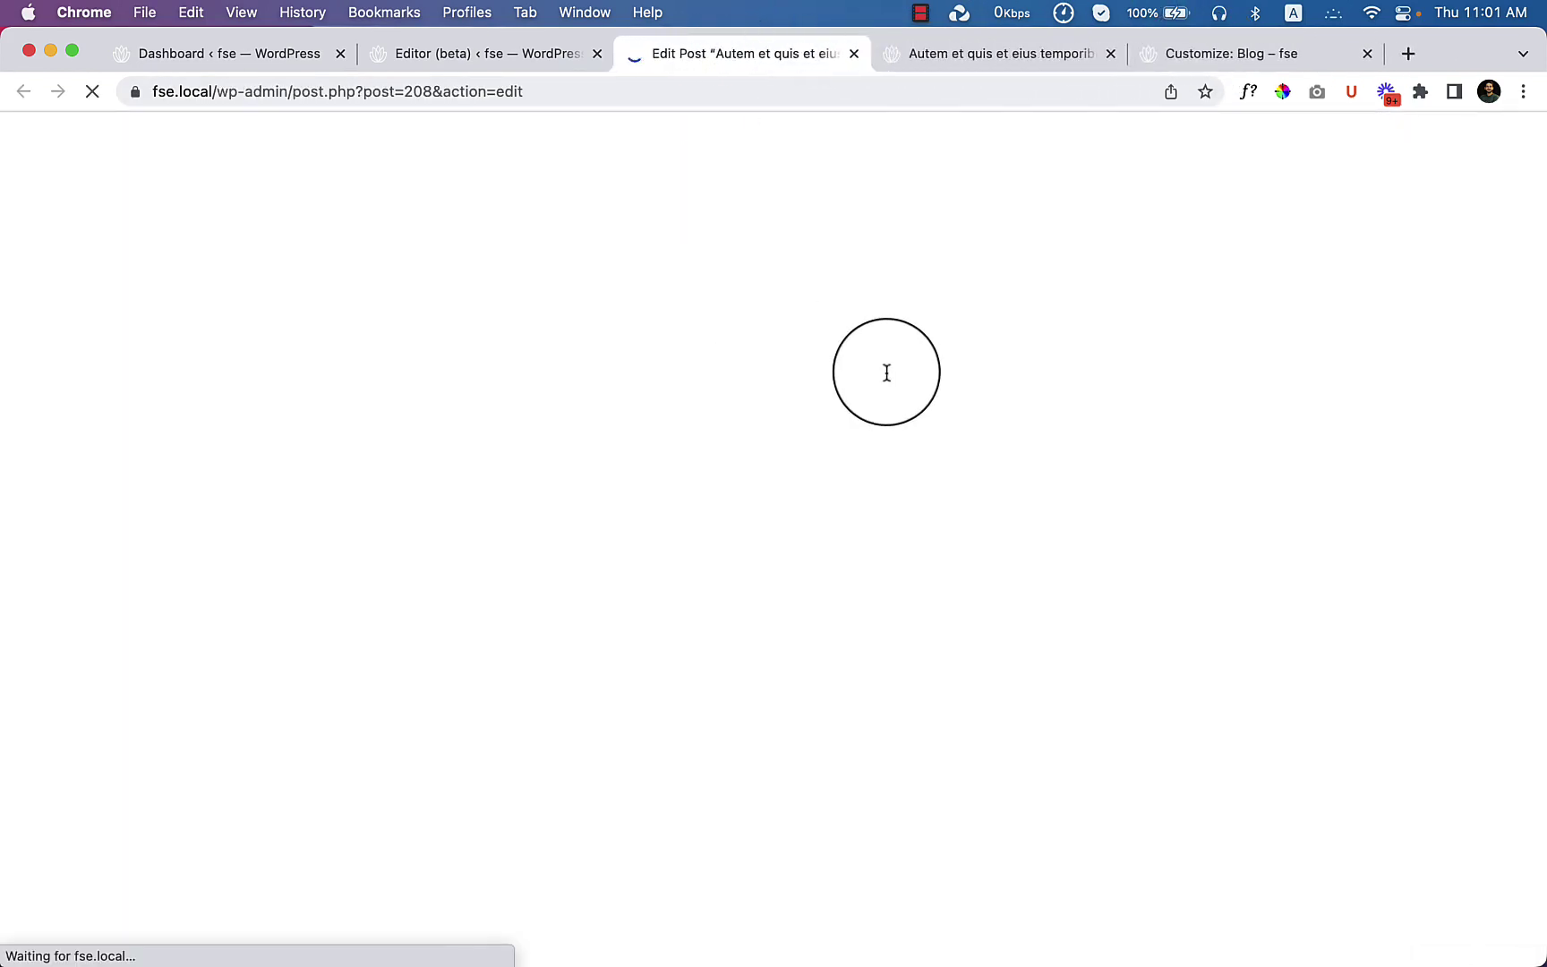
pyautogui.tripleClick(561, 484)
pyautogui.press('super+c')
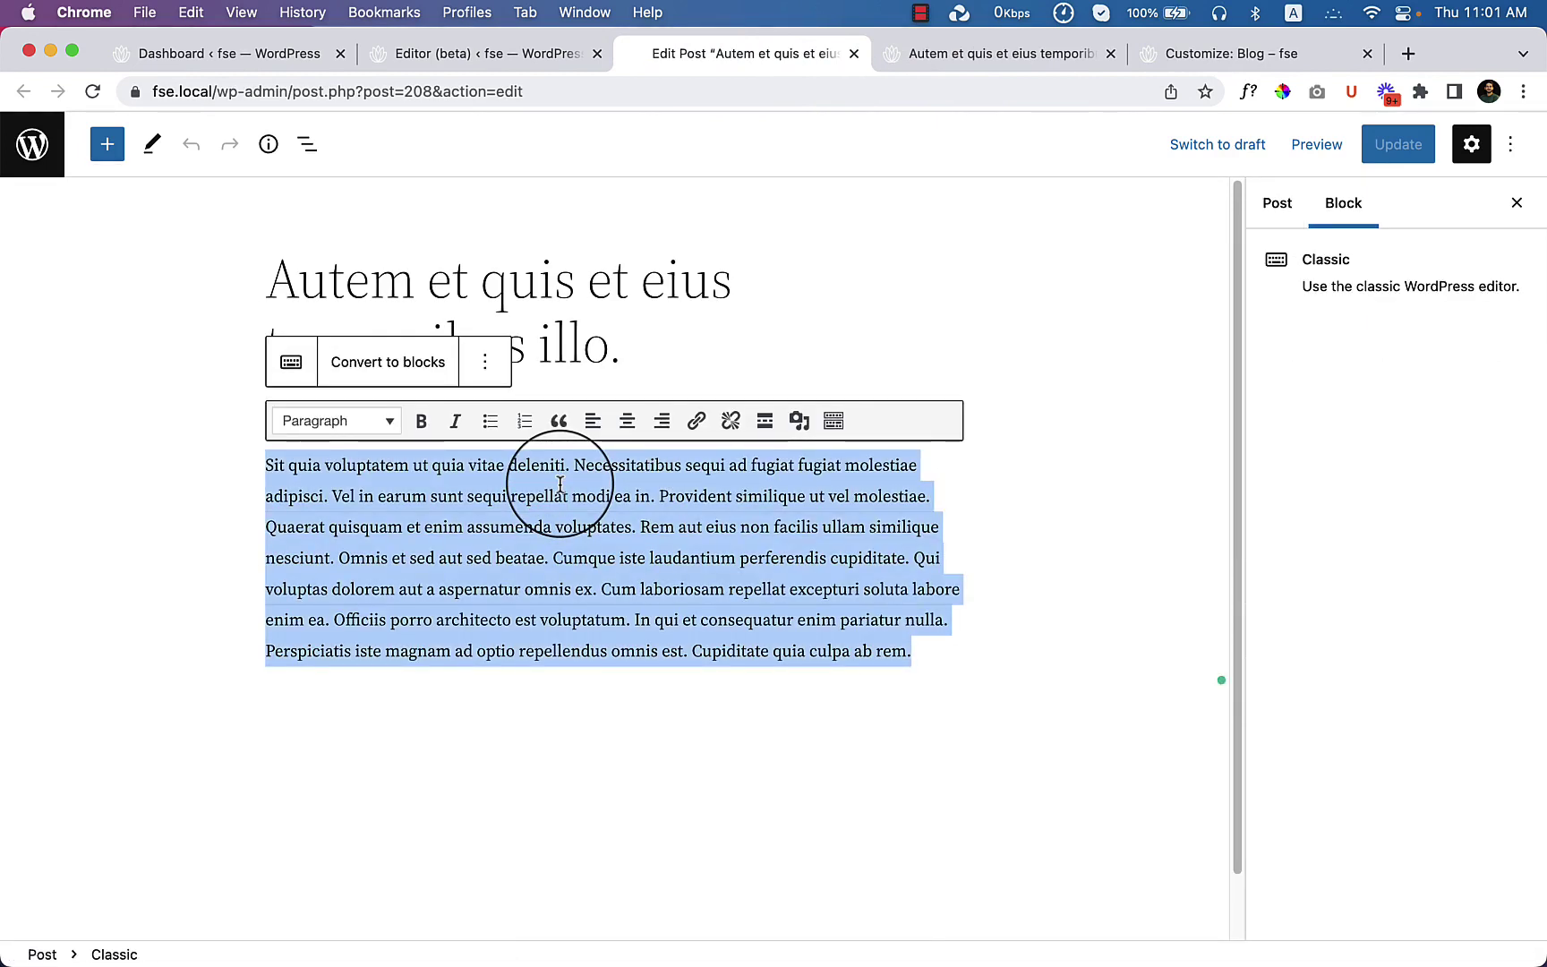
pyautogui.press('BackSpace')
pyautogui.click(484, 362)
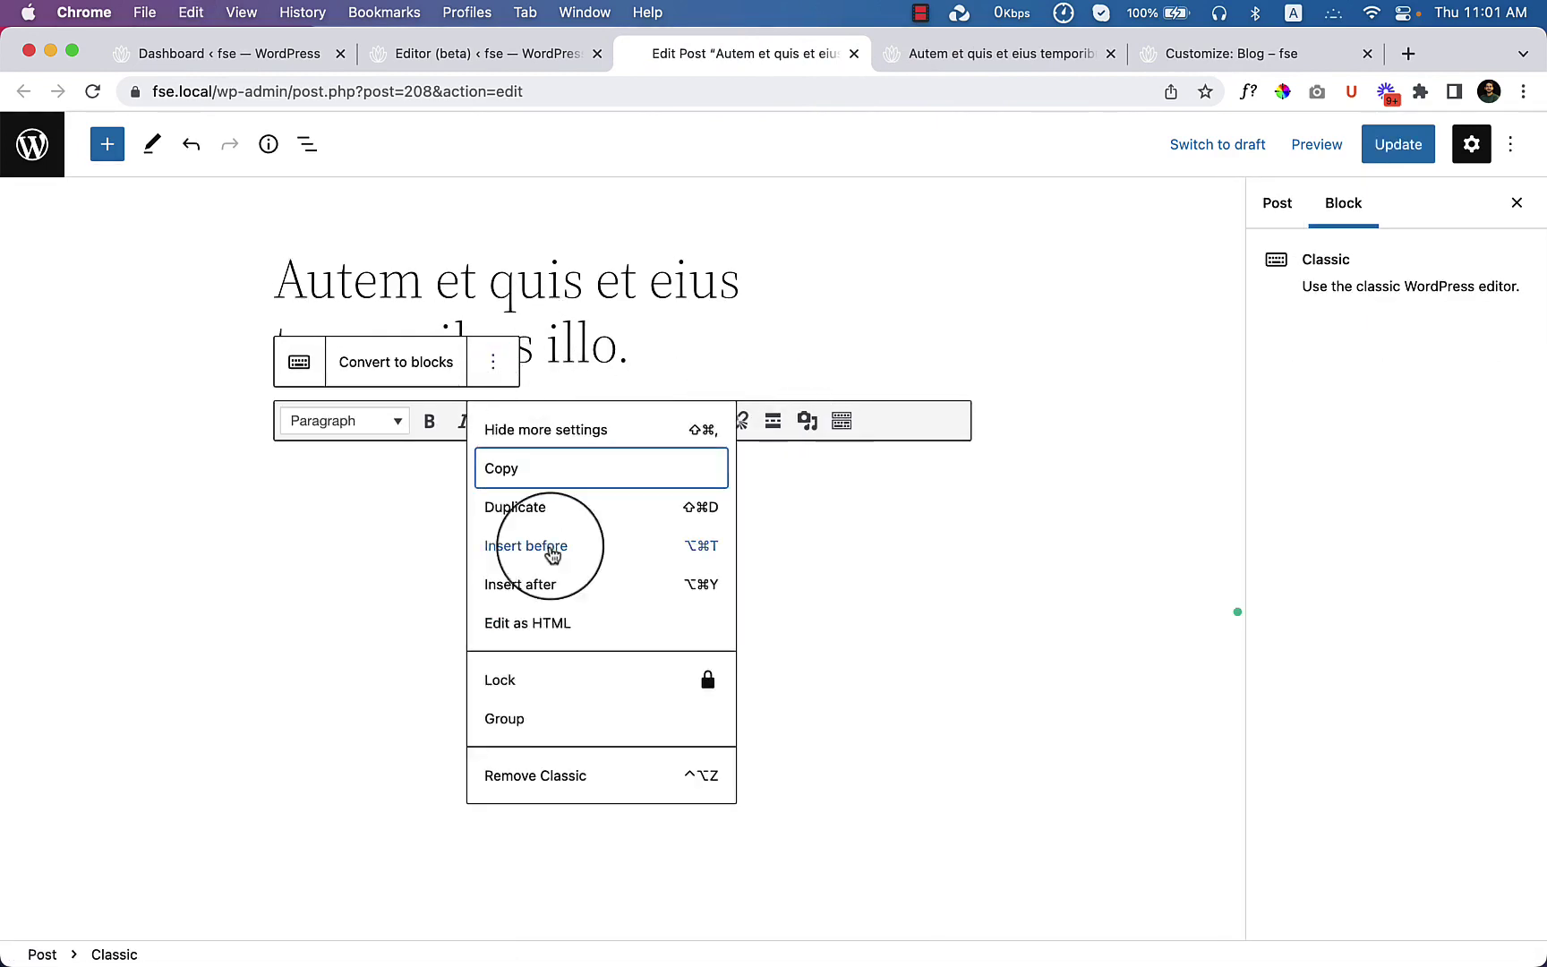
pyautogui.click(565, 778)
pyautogui.click(508, 425)
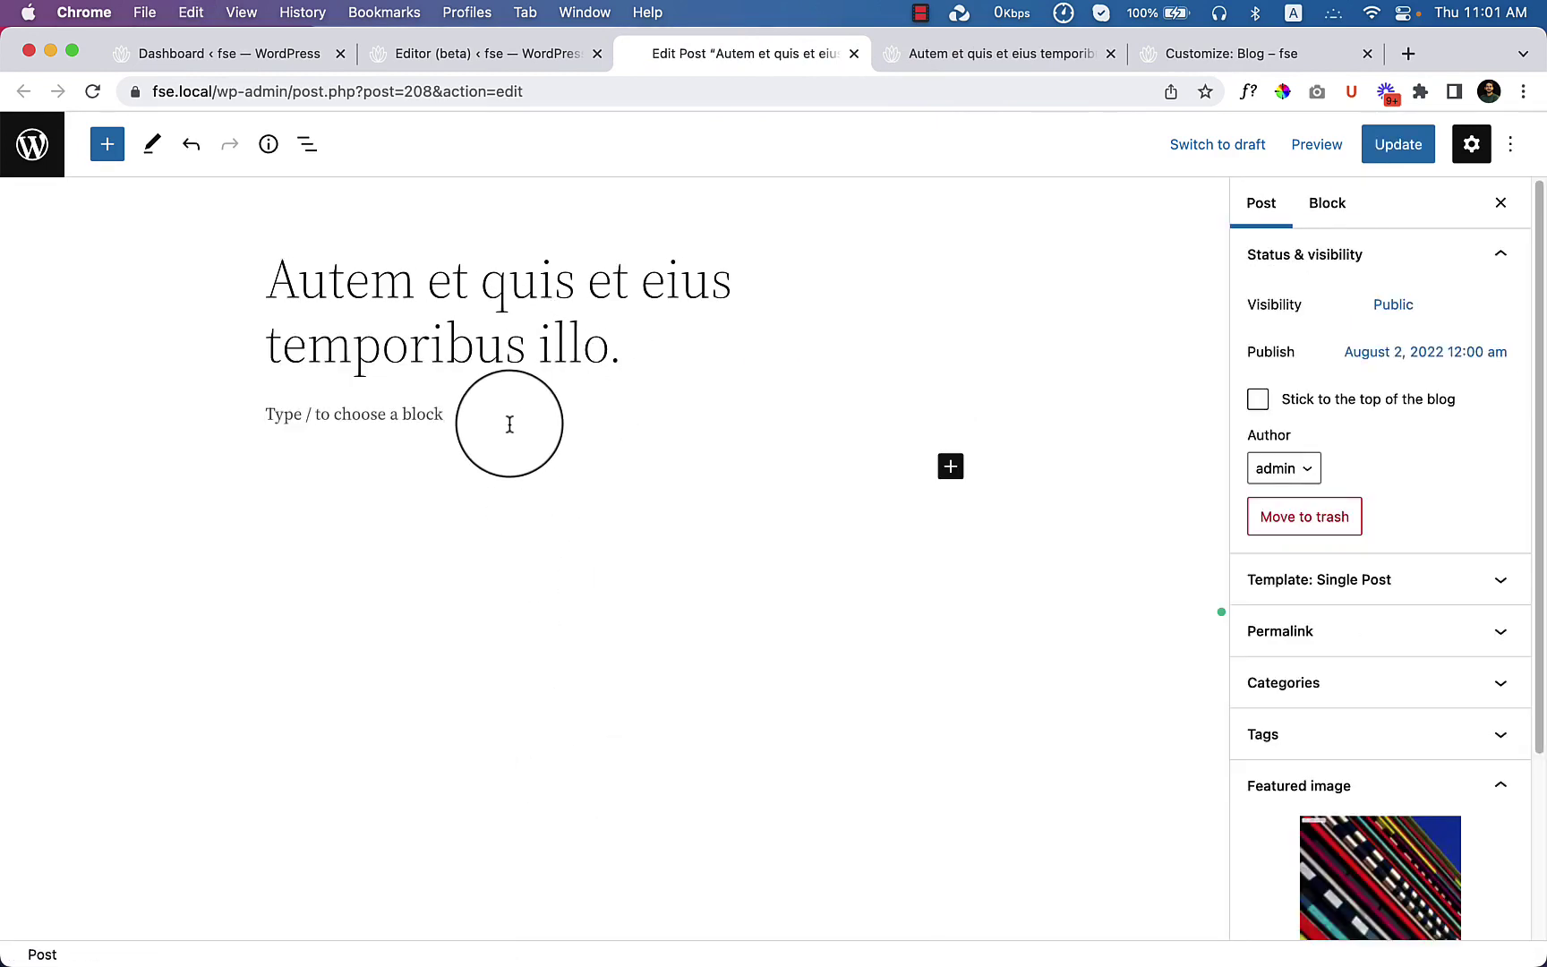
pyautogui.press('super+v')
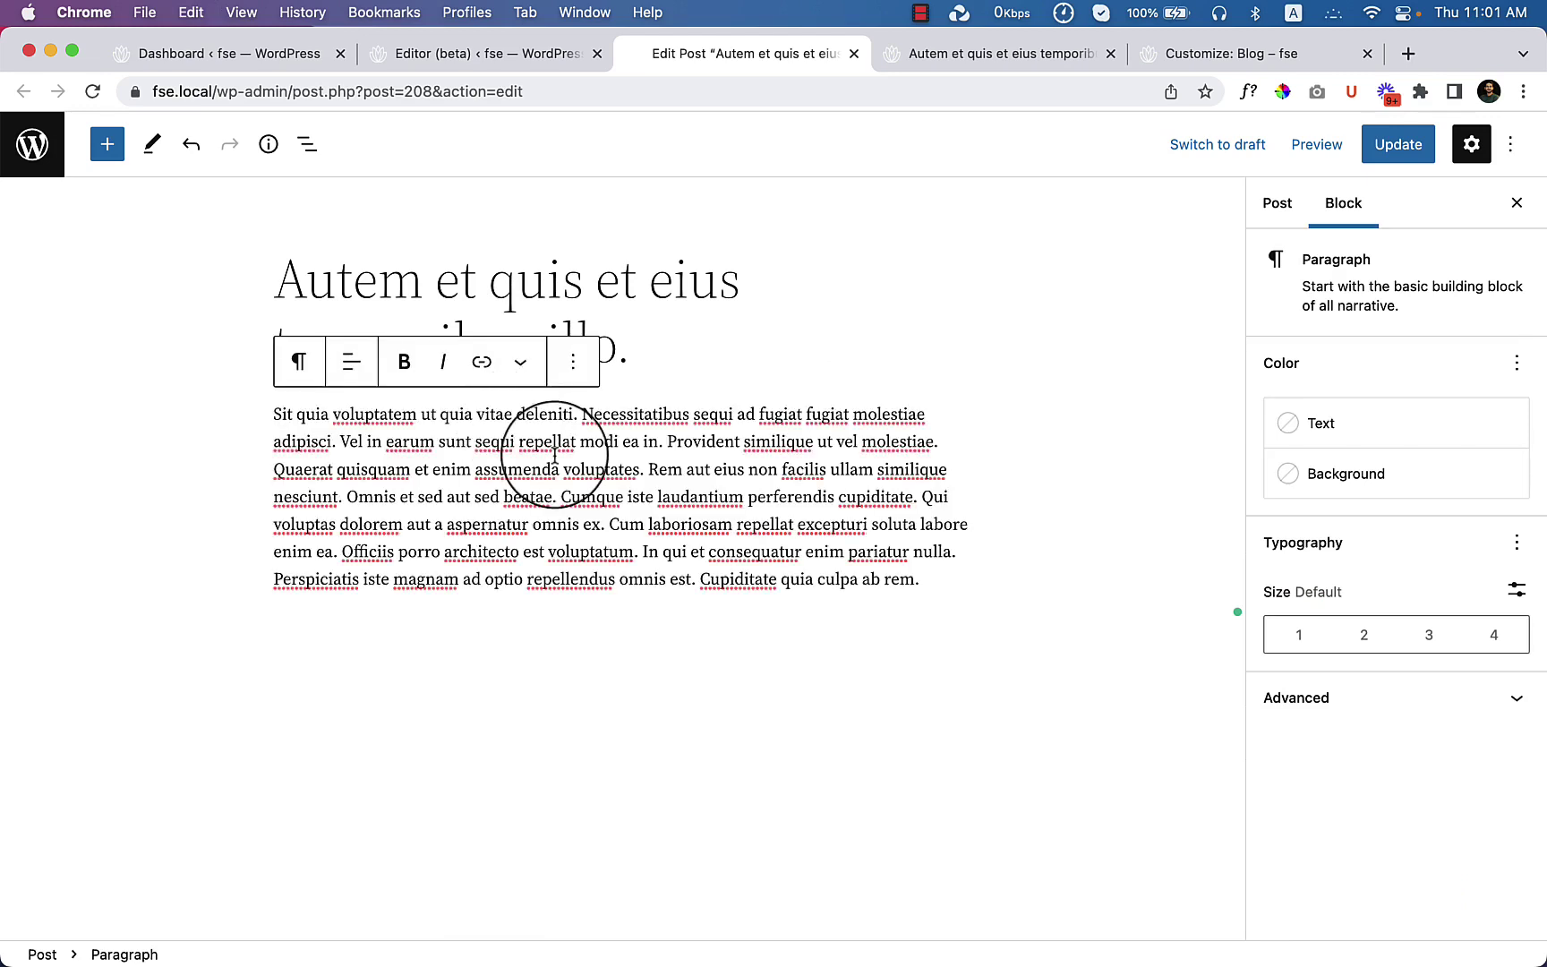
pyautogui.press('Return')
# Step: Insert an Image block using the flowers-and-towels photo from the Media Library
pyautogui.write('/image')
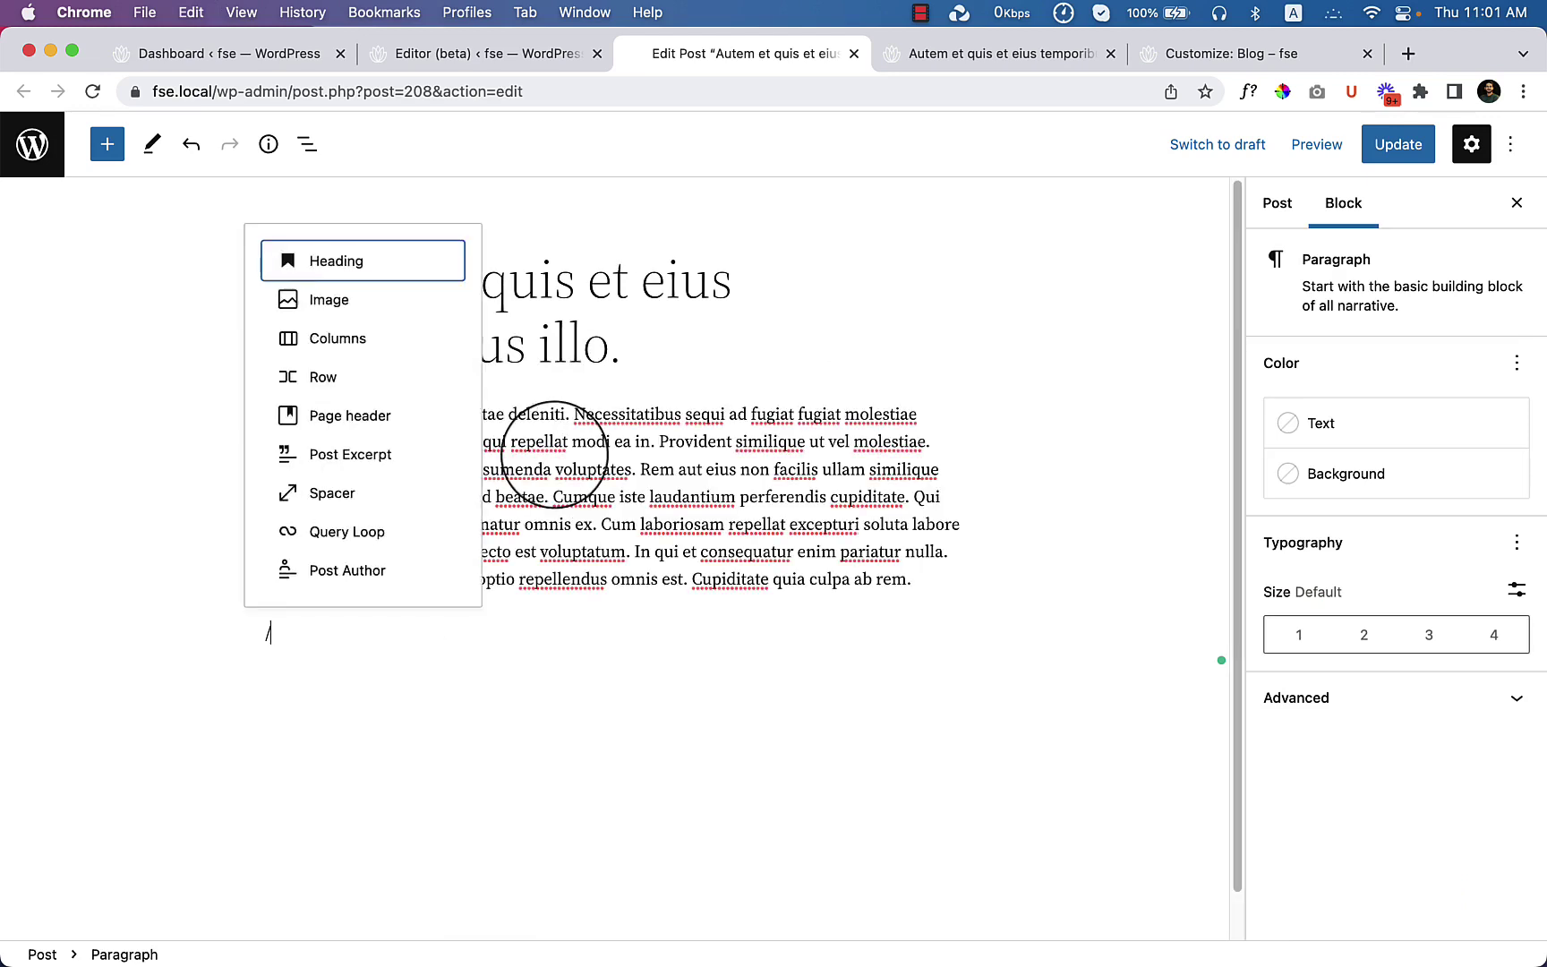
pyautogui.click(365, 341)
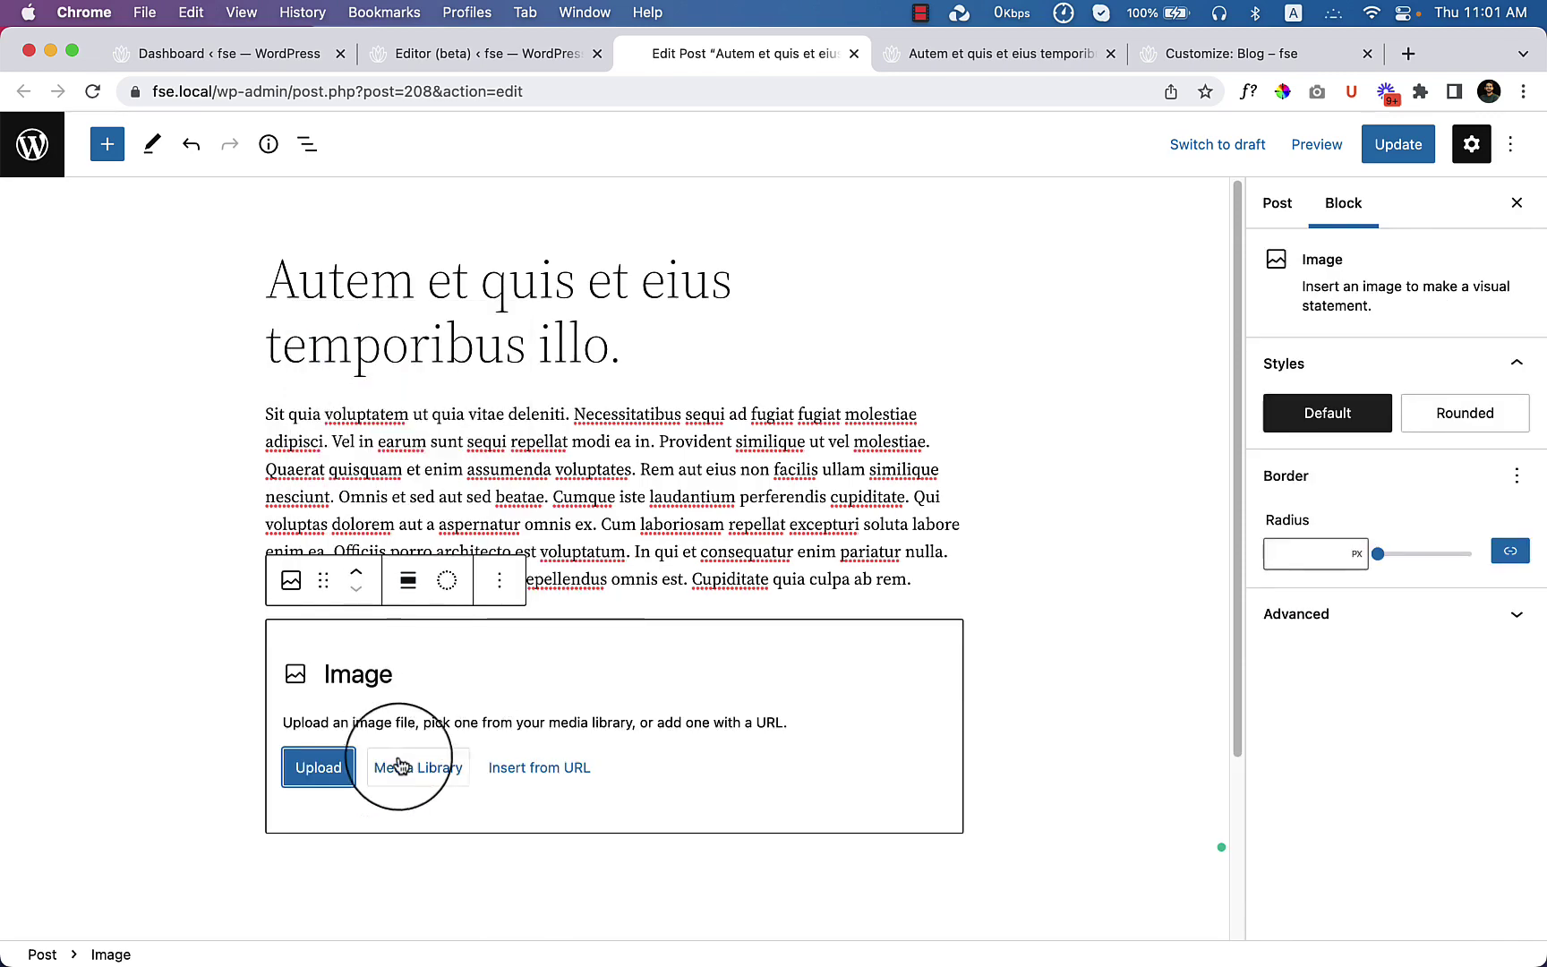
pyautogui.click(403, 763)
pyautogui.click(442, 436)
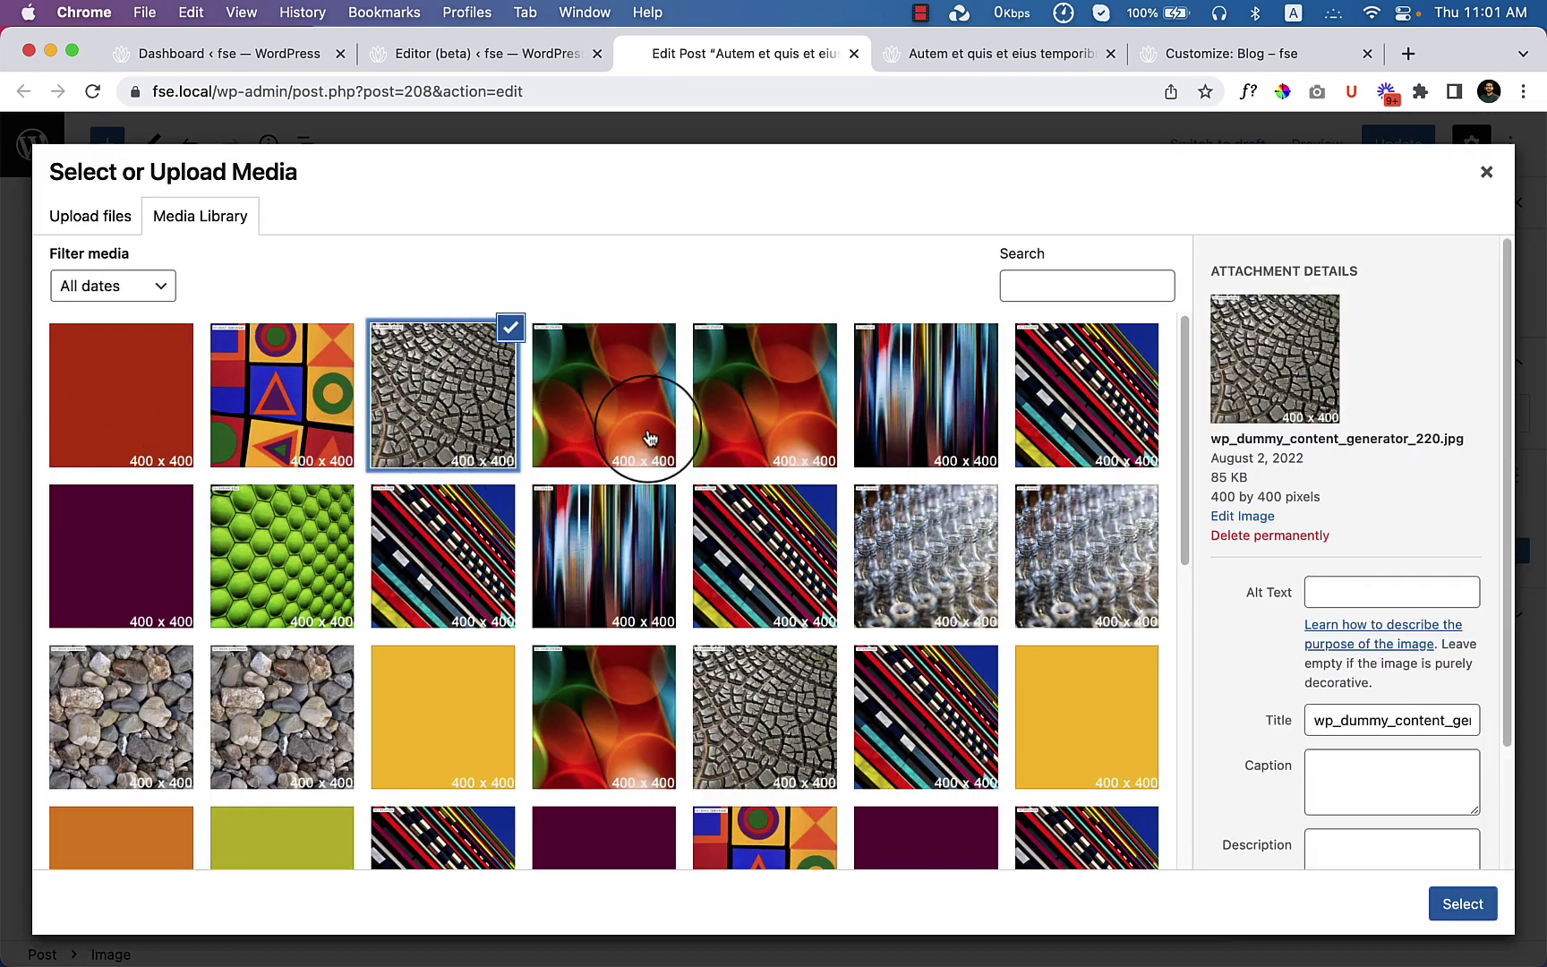
pyautogui.scroll(-10, 817, 712)
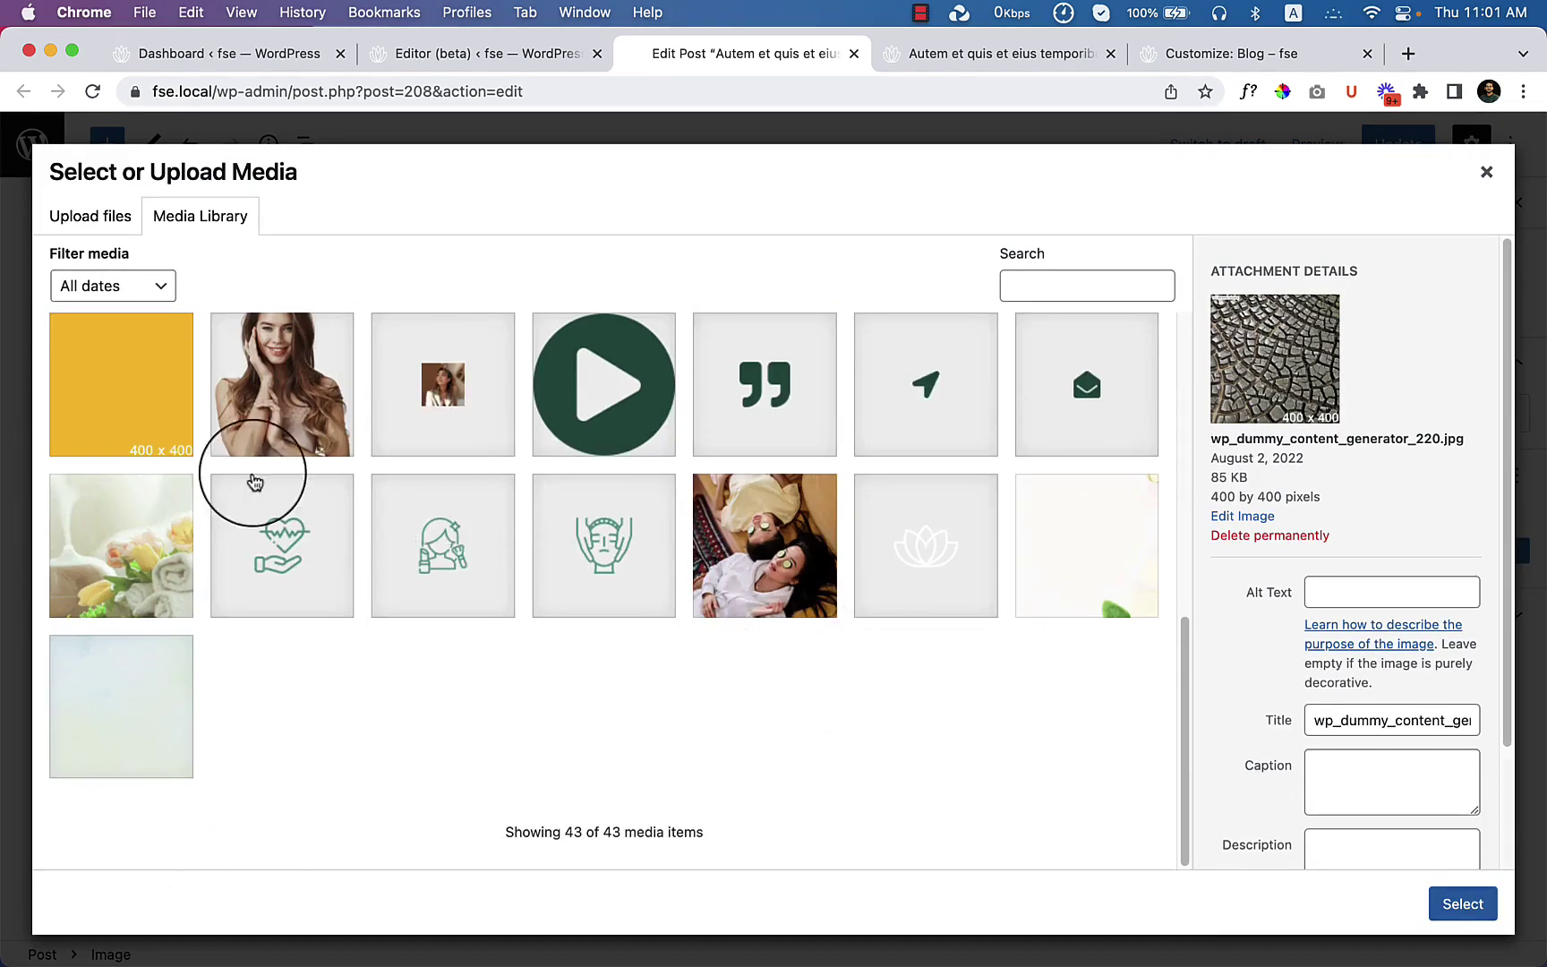
pyautogui.click(250, 435)
pyautogui.click(99, 537)
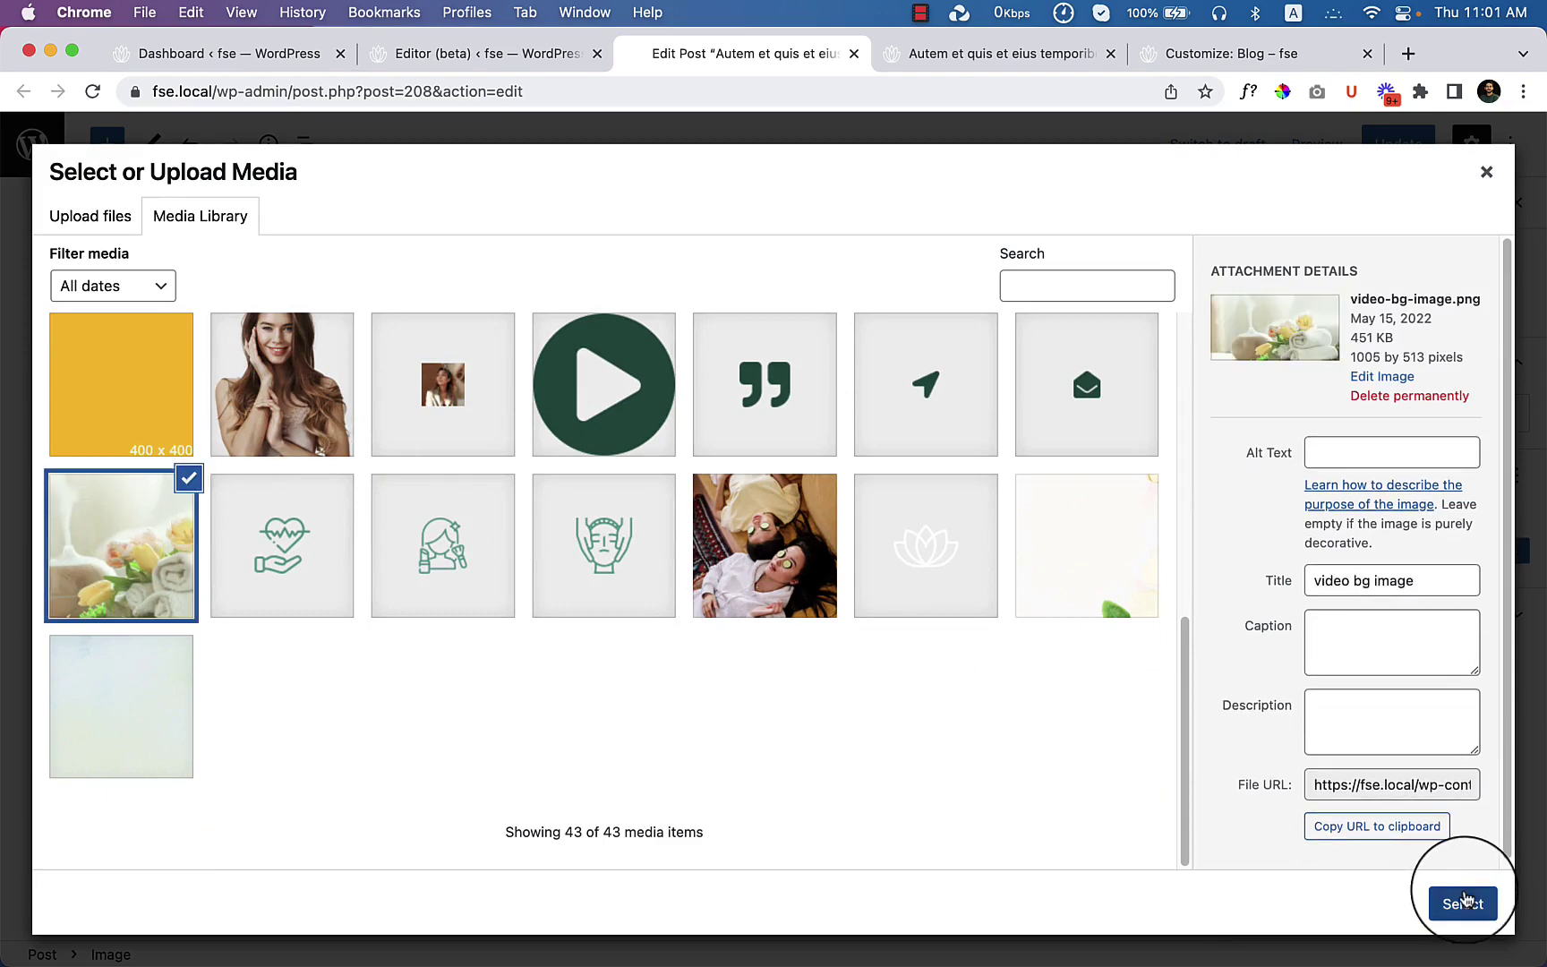
pyautogui.click(1462, 903)
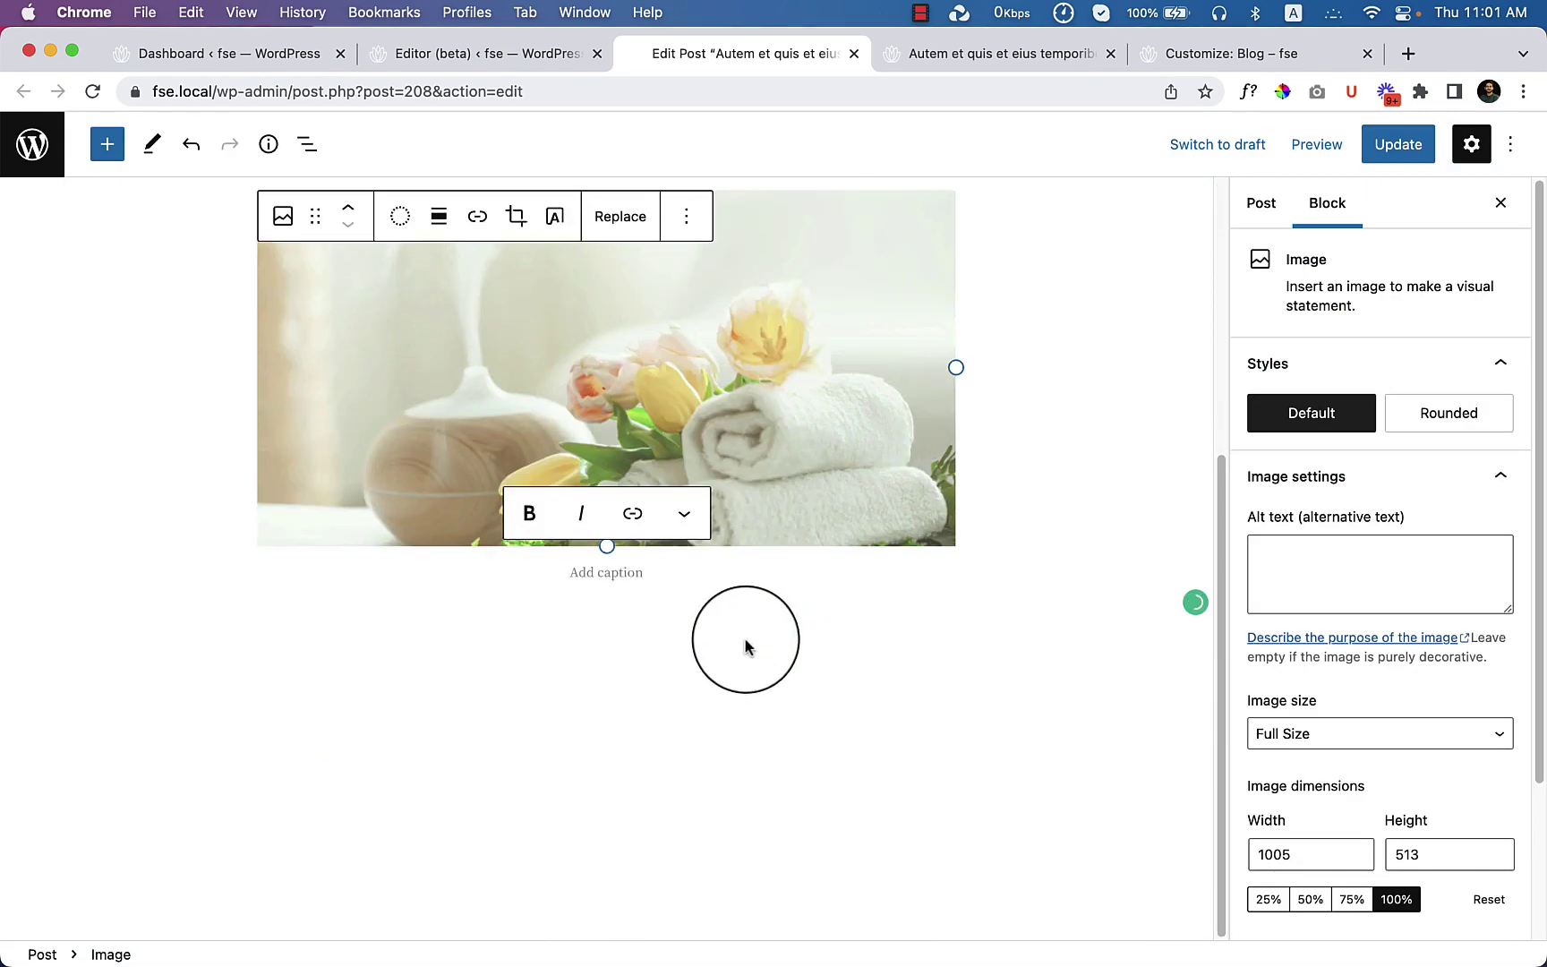
# Step: Caption the image 'This is test image' and paste sample text split into three paragraphs
pyautogui.write('This is t')
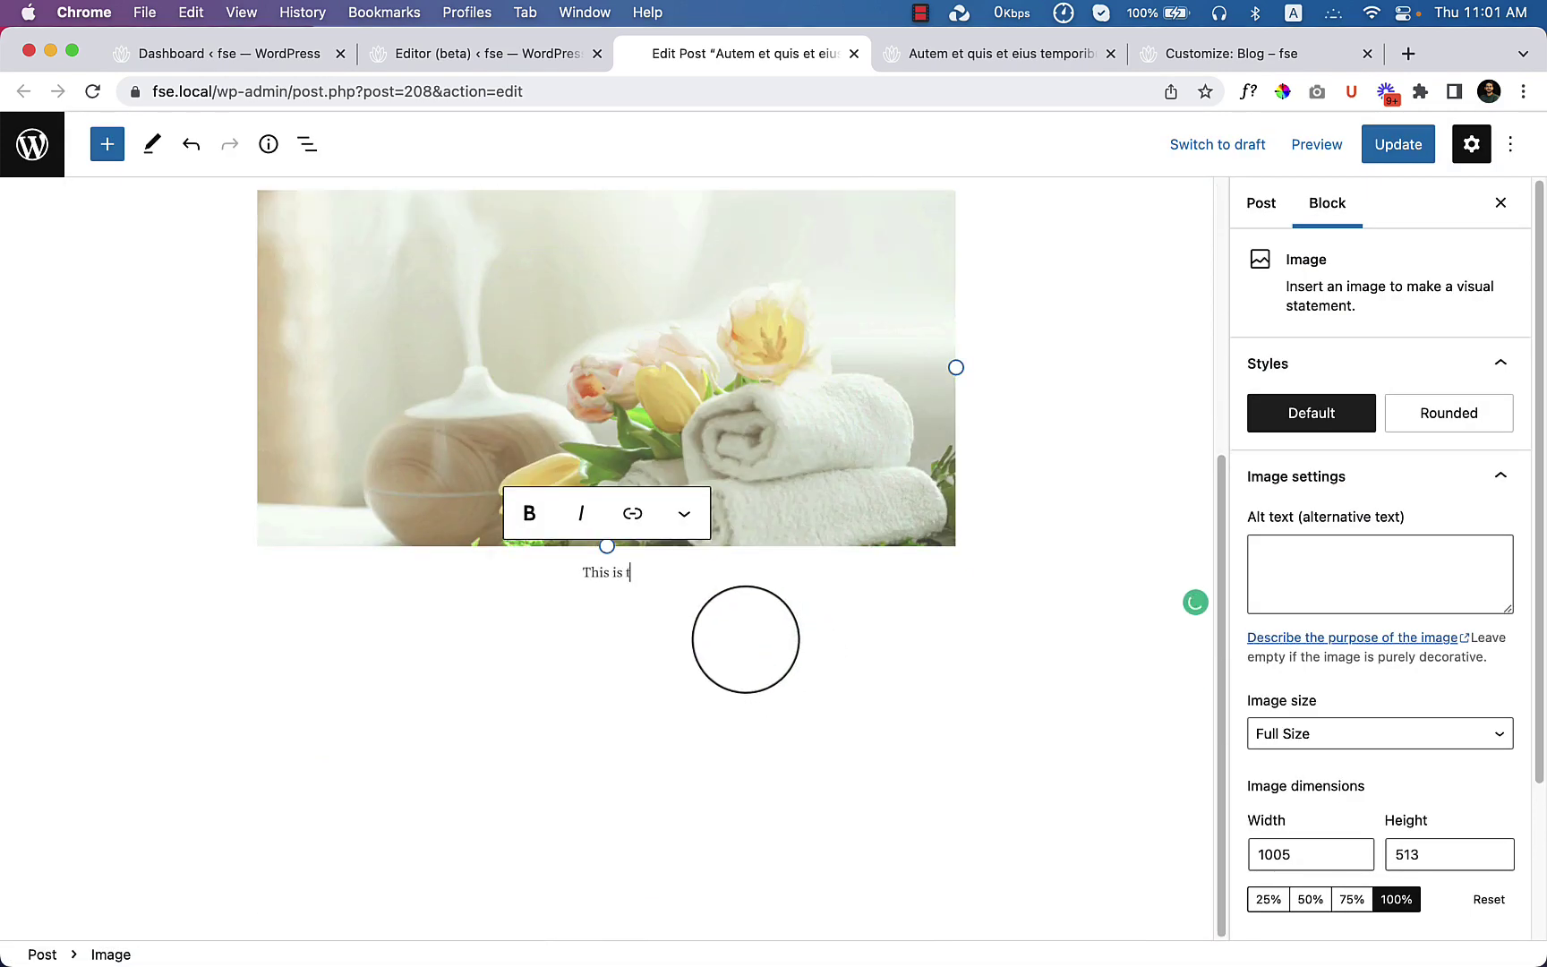
pyautogui.write('est image')
pyautogui.press('Return')
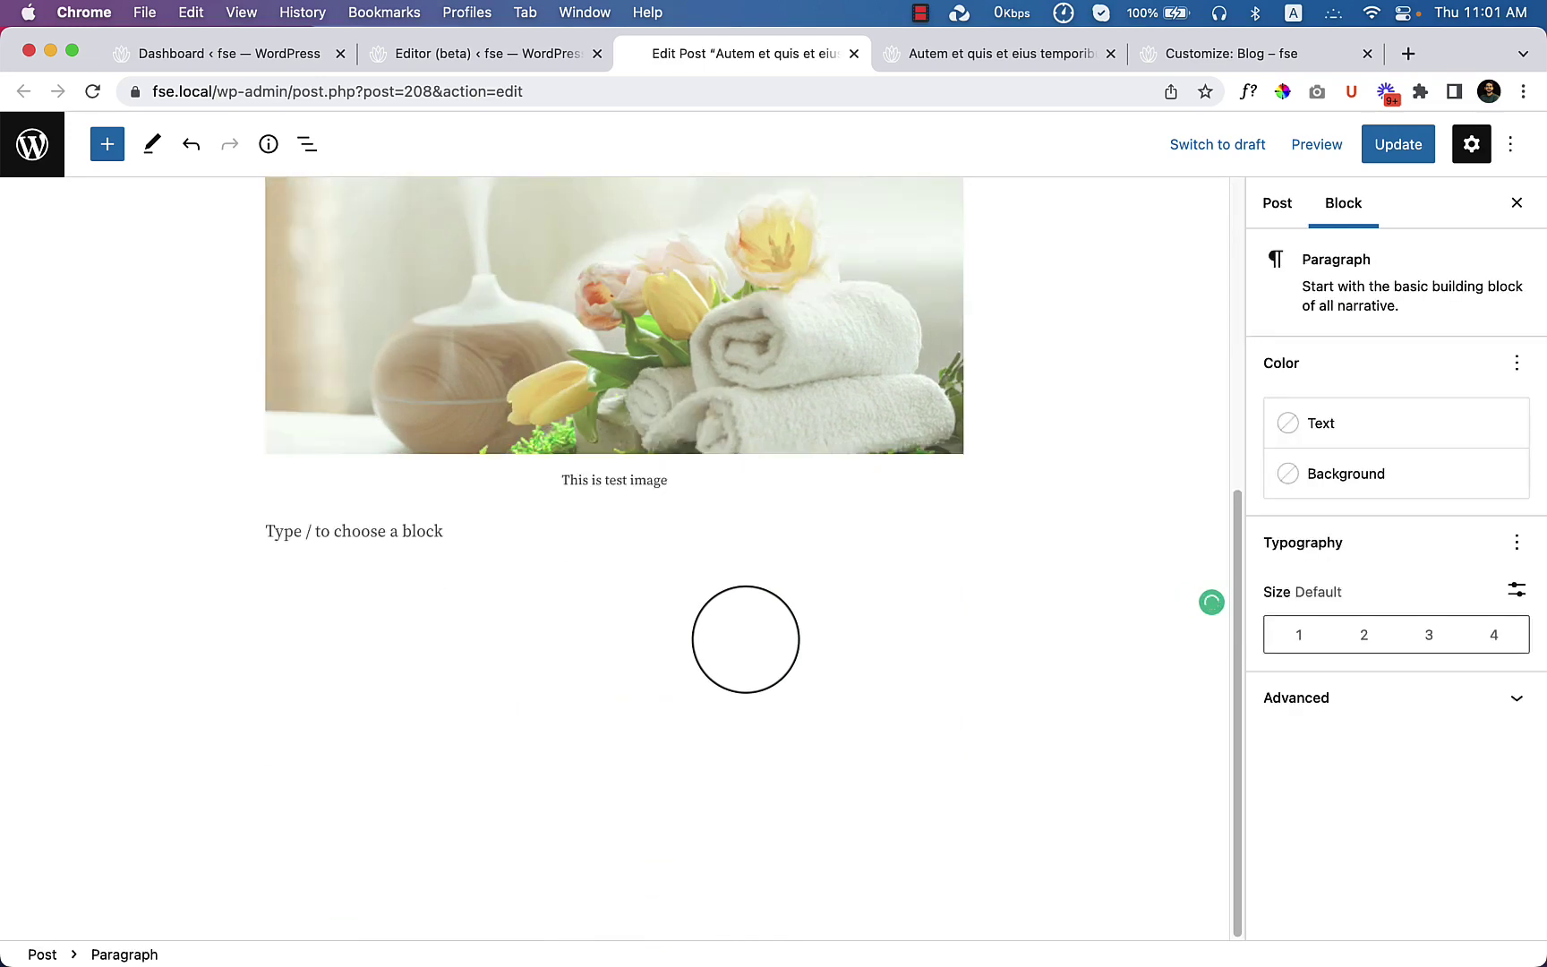
pyautogui.scroll(1, 746, 640)
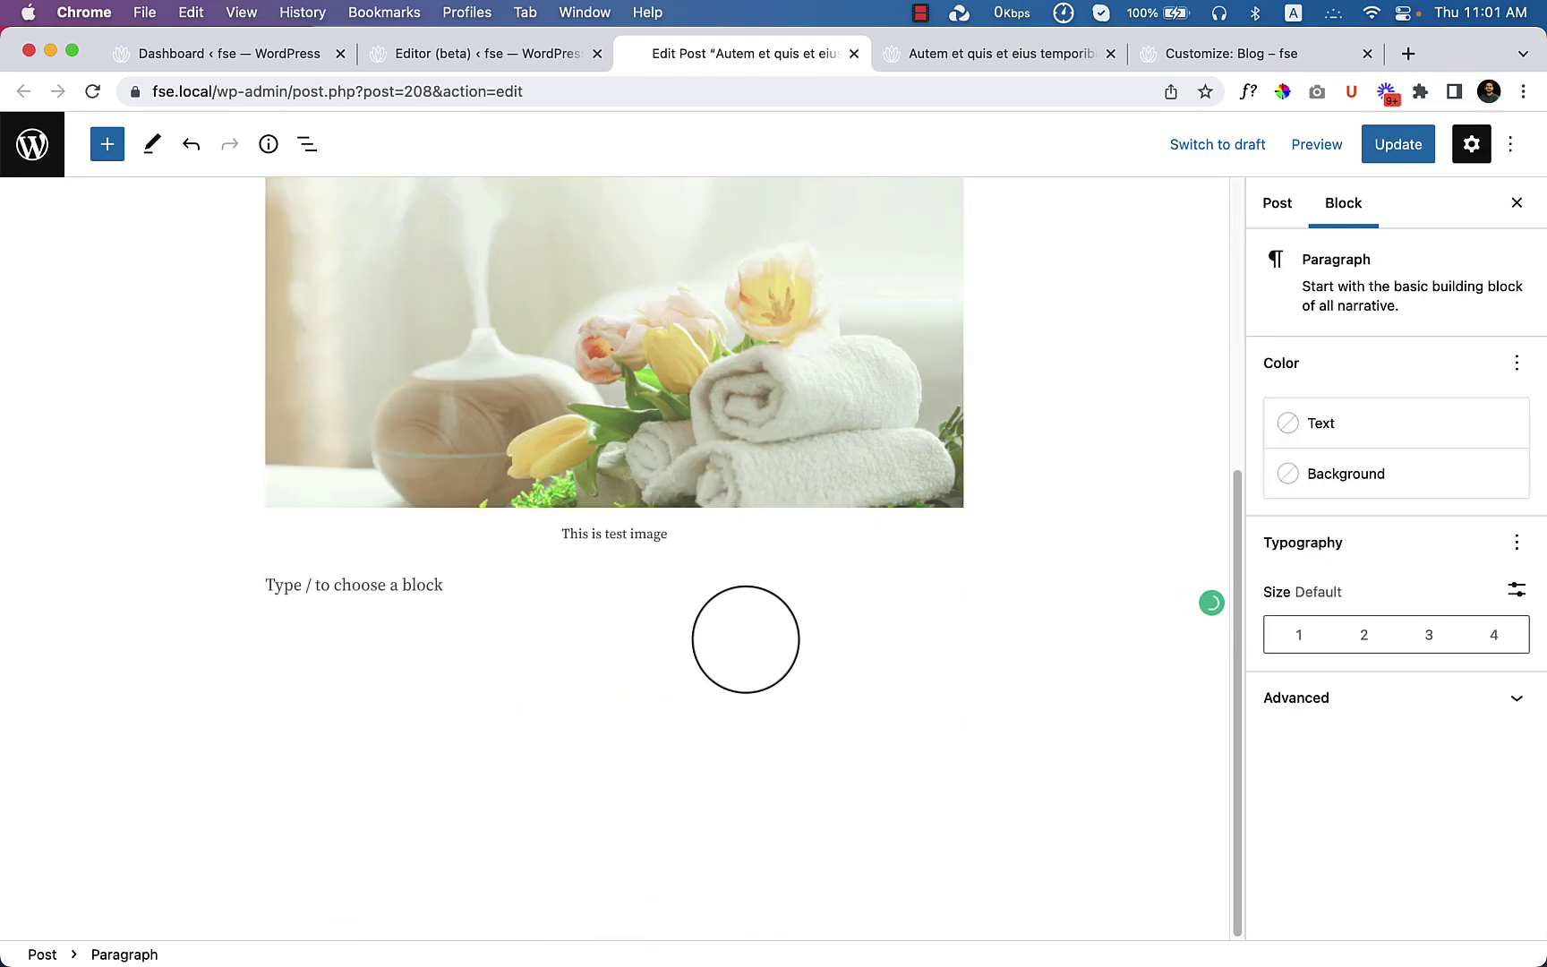
pyautogui.write('Sit quia voluptatem ut quia vitae deleniti. Necessitatibus sequi ad fugiat fugiat molestiae adipisci. Vel in earum sunt sequi repellat modi ea in. Provident similique ut vel molestiae. Quaerat quisquam et enim assumenda voluptates. Rem aut eius non facilis ullam similique nesciunt. Omnis et sed aut sed beatae. Cumque iste laudantium perferendis cupiditate. Qui voluptas dolorem aut a aspernatur omnis ex. Cum laboriosam repellat excepturi soluta labore enim ea. Officiis porro architecto est voluptatum. In qui et consequatur enim pariatur nulla. Perspiciatis iste magnam ad optio repellendus omnis est. Cupiditate quia culpa ab rem.')
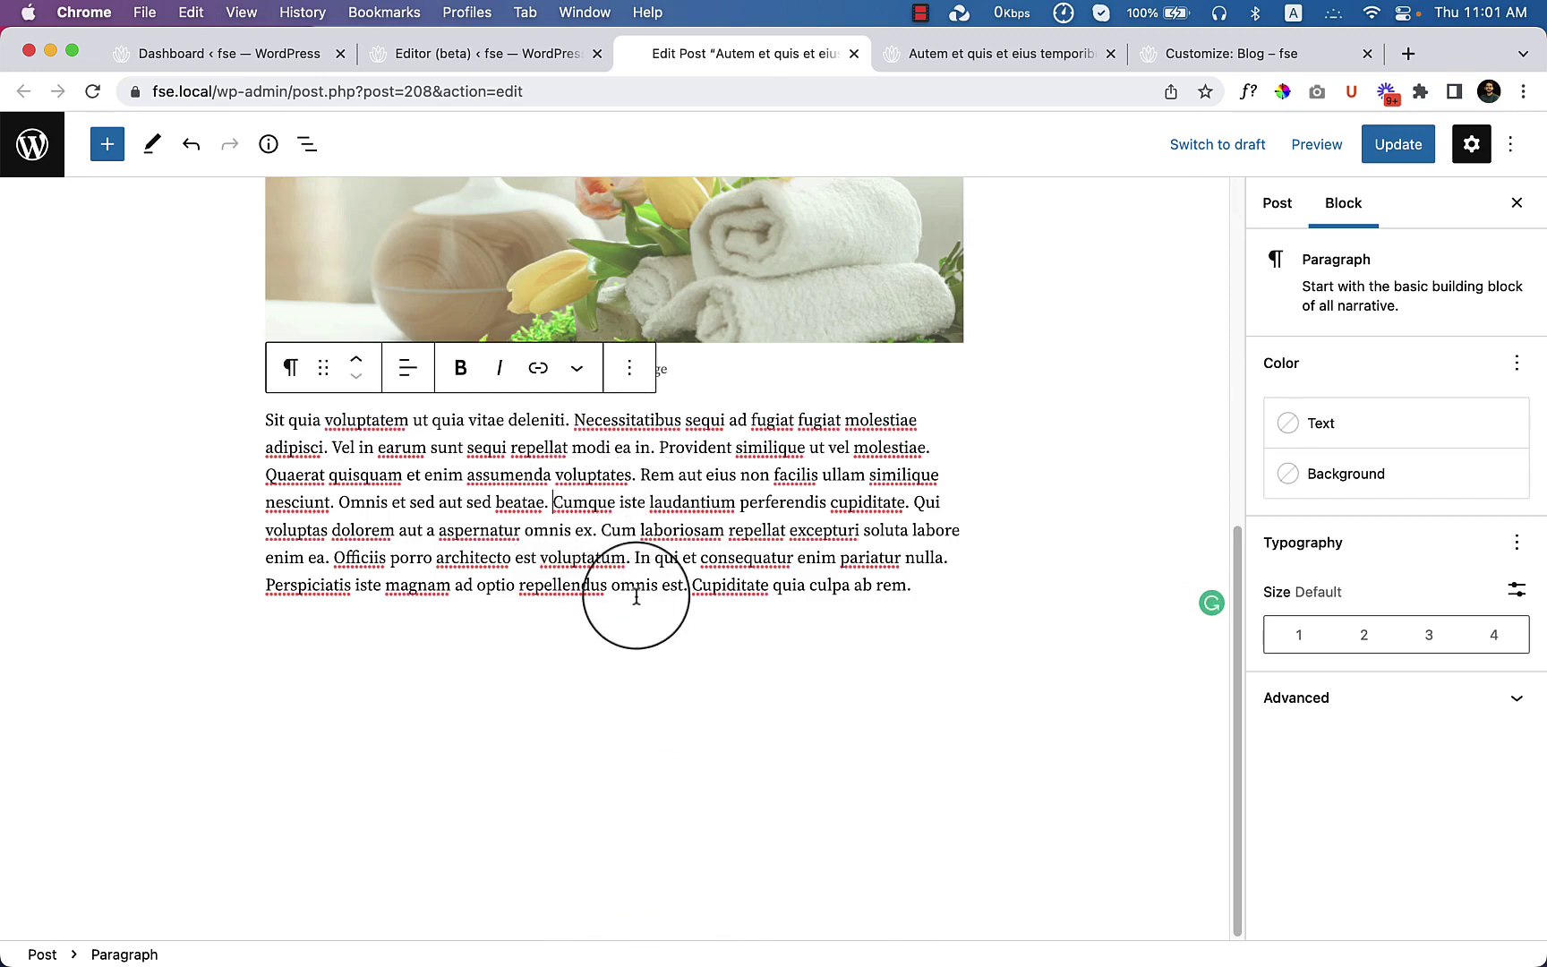
pyautogui.press('Return')
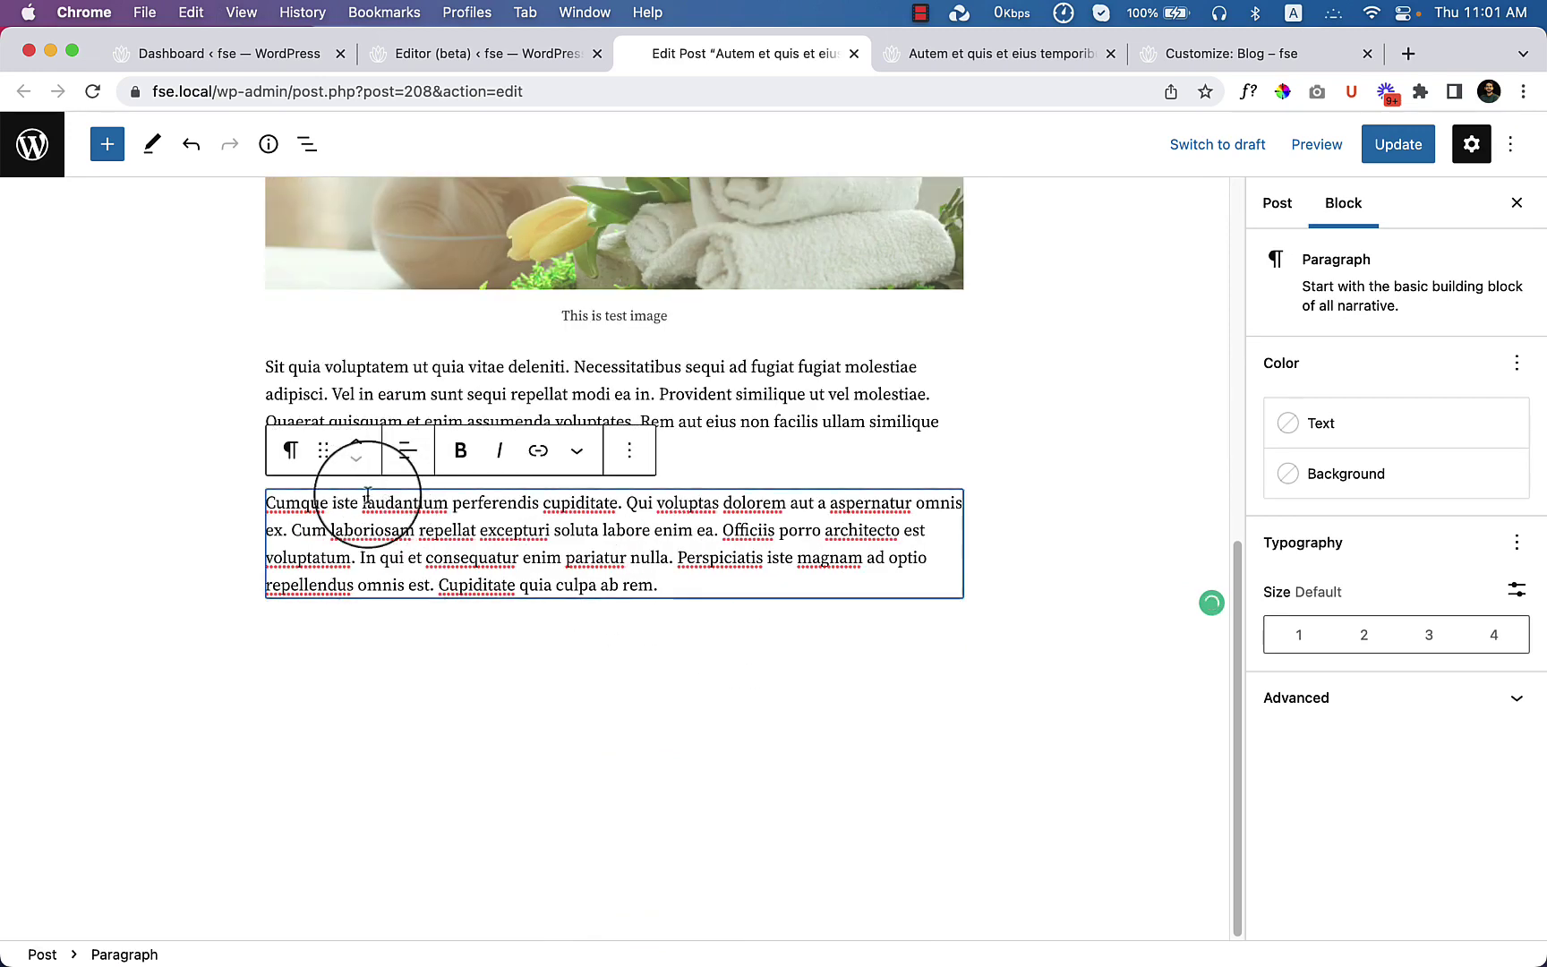
pyautogui.press('Return')
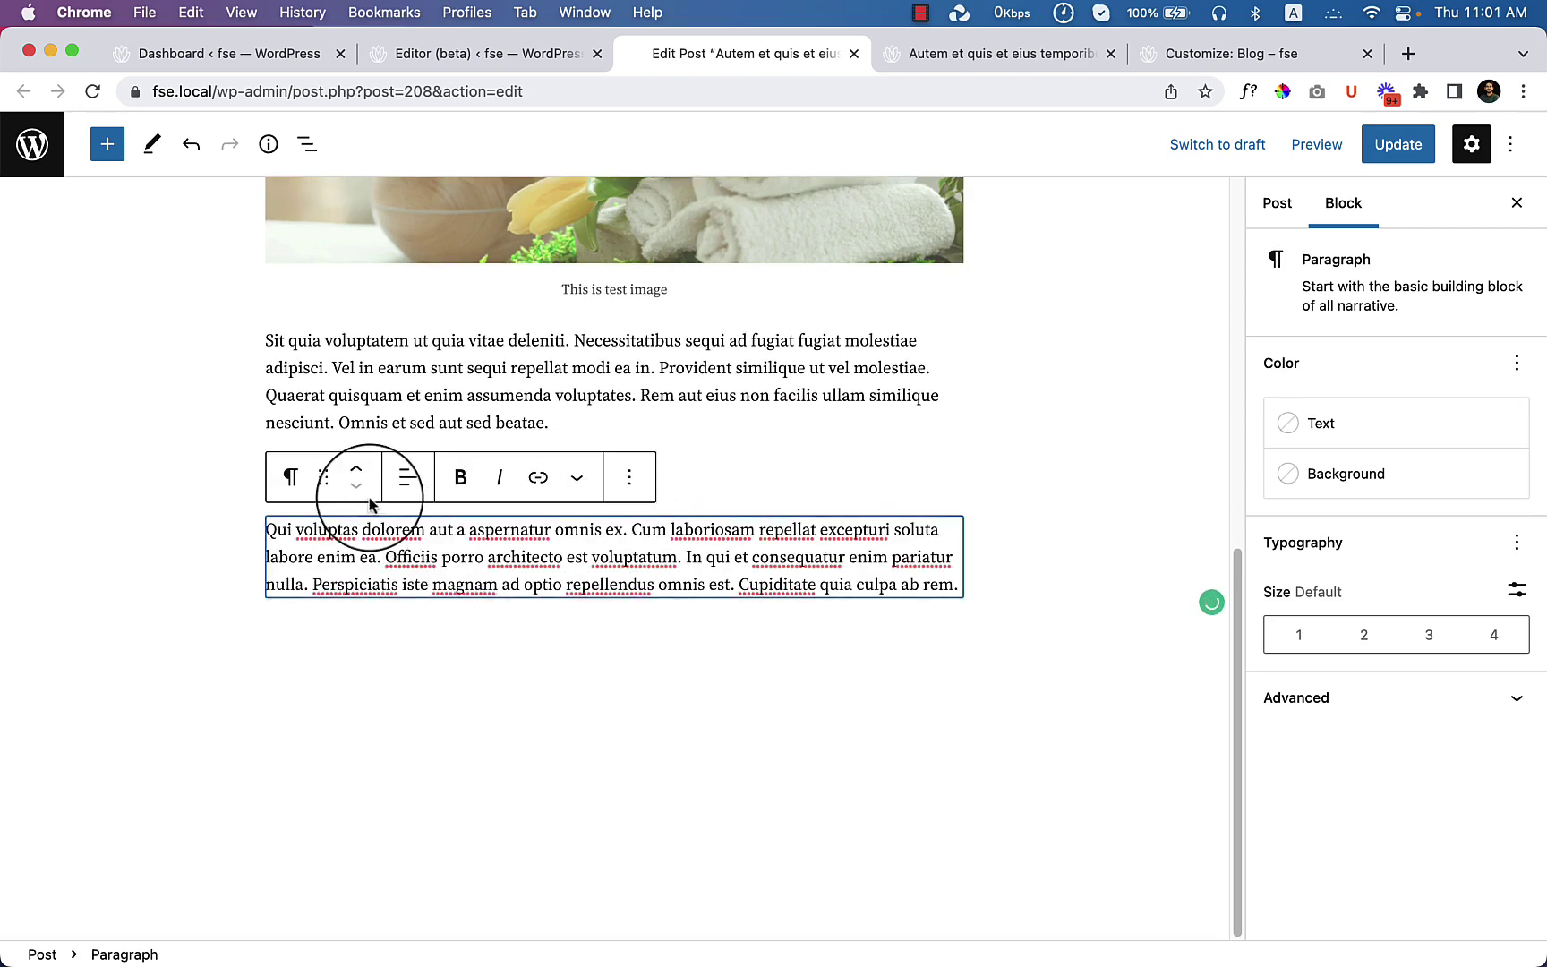
# Step: Make 'Cumque iste laudantium perferendis cupiditate.' an H3 heading, update the post, and view it live
pyautogui.click(429, 477)
pyautogui.click(310, 438)
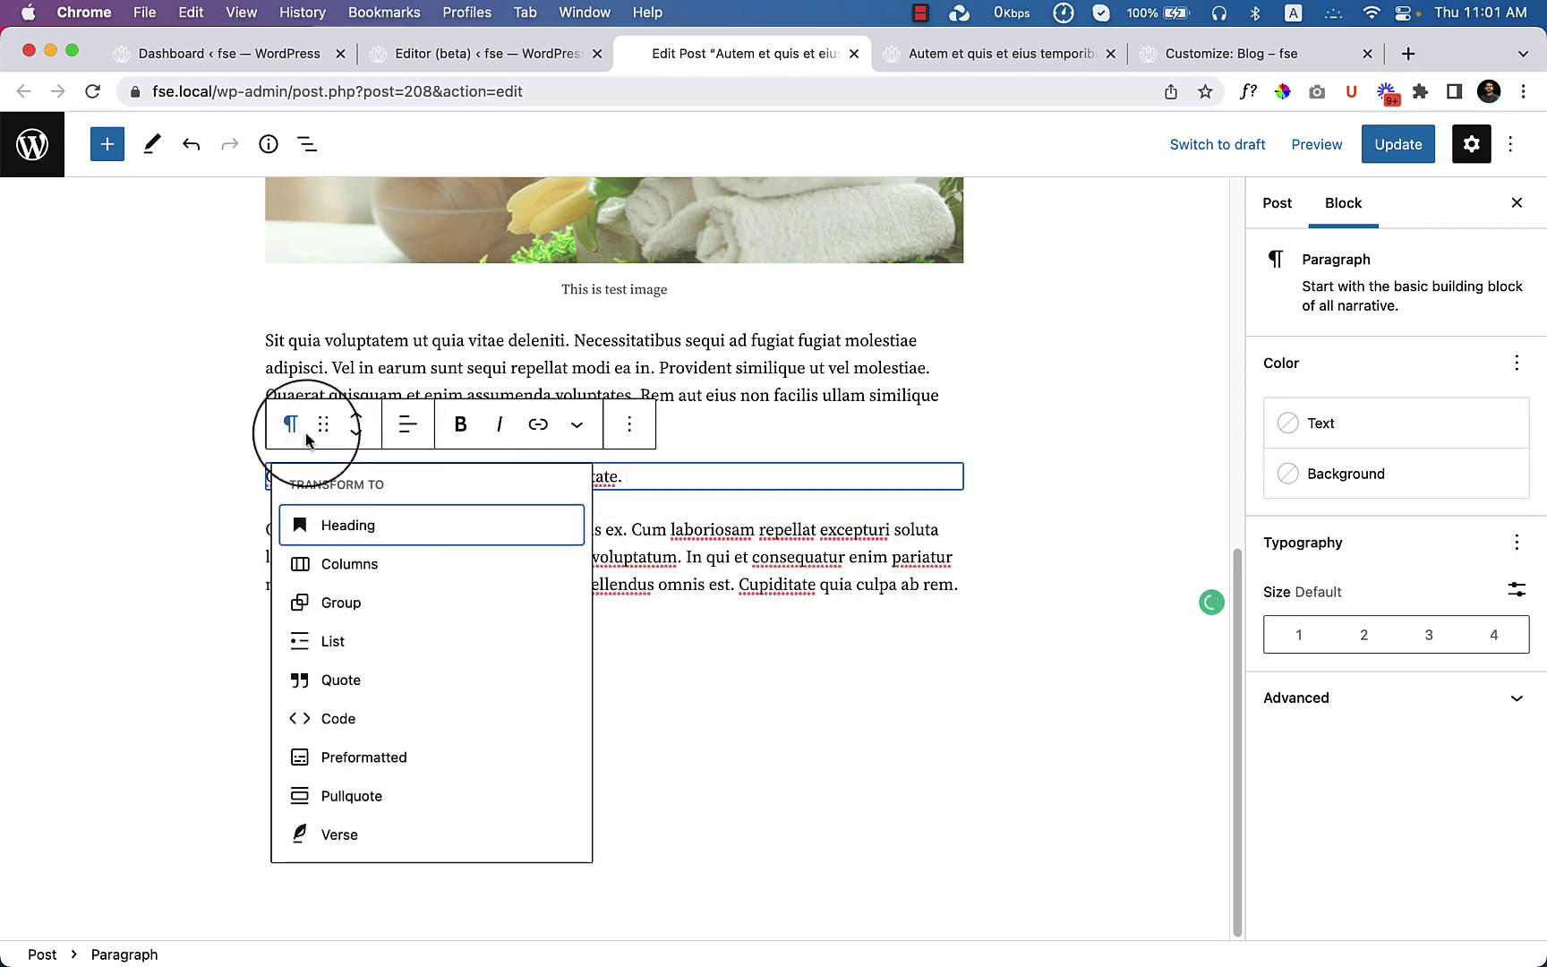
pyautogui.click(367, 521)
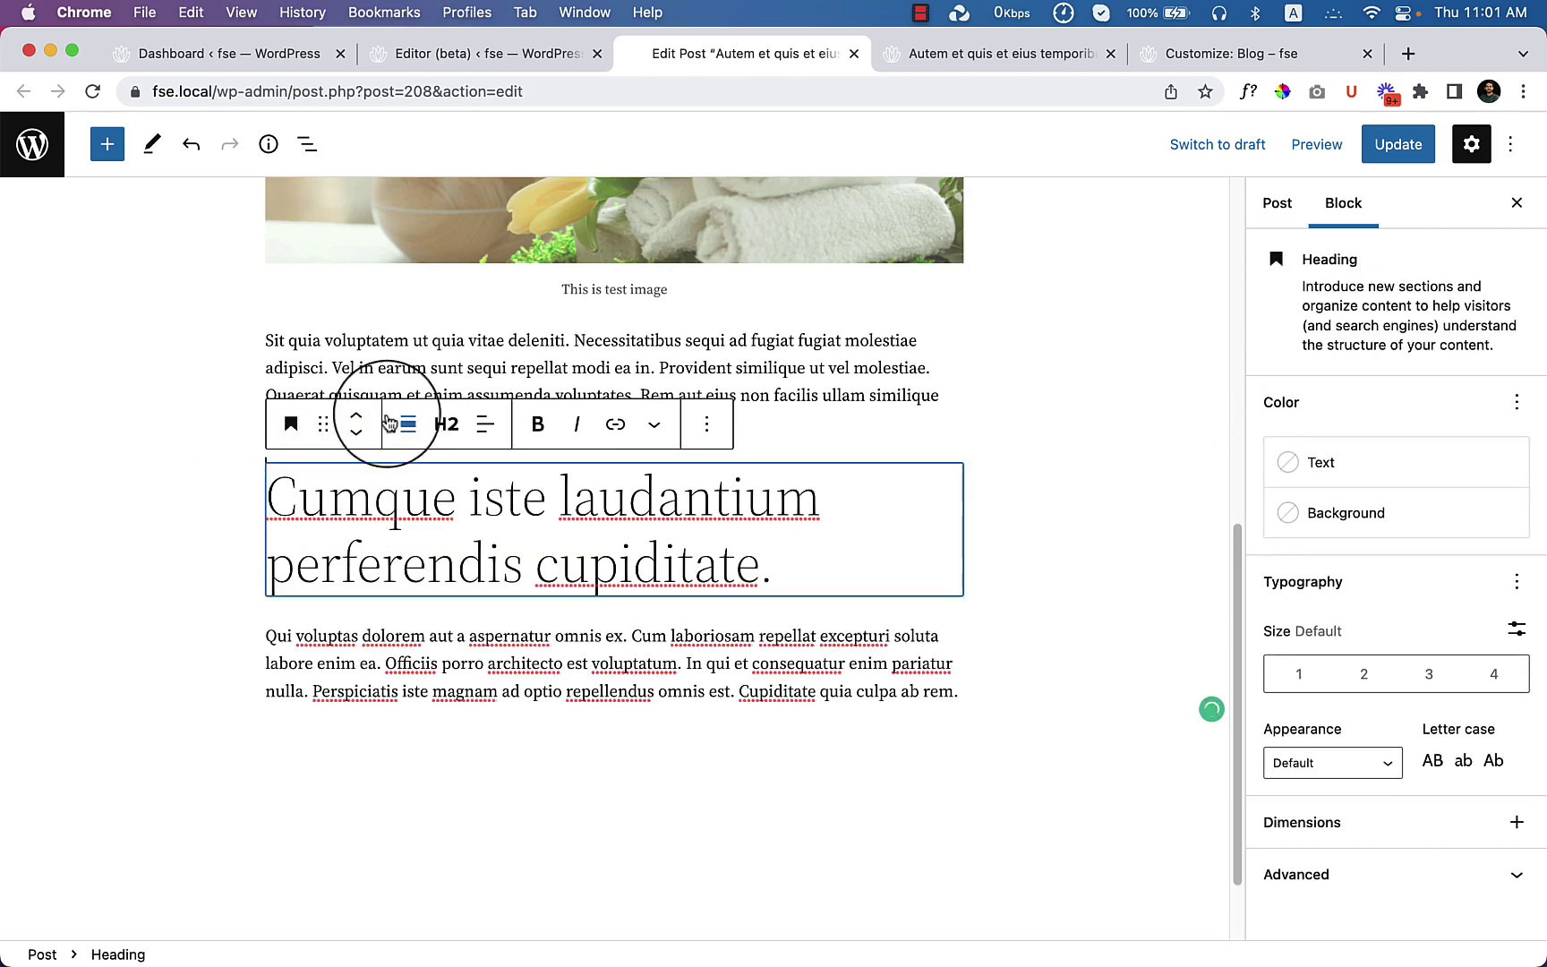
pyautogui.click(446, 424)
pyautogui.click(449, 569)
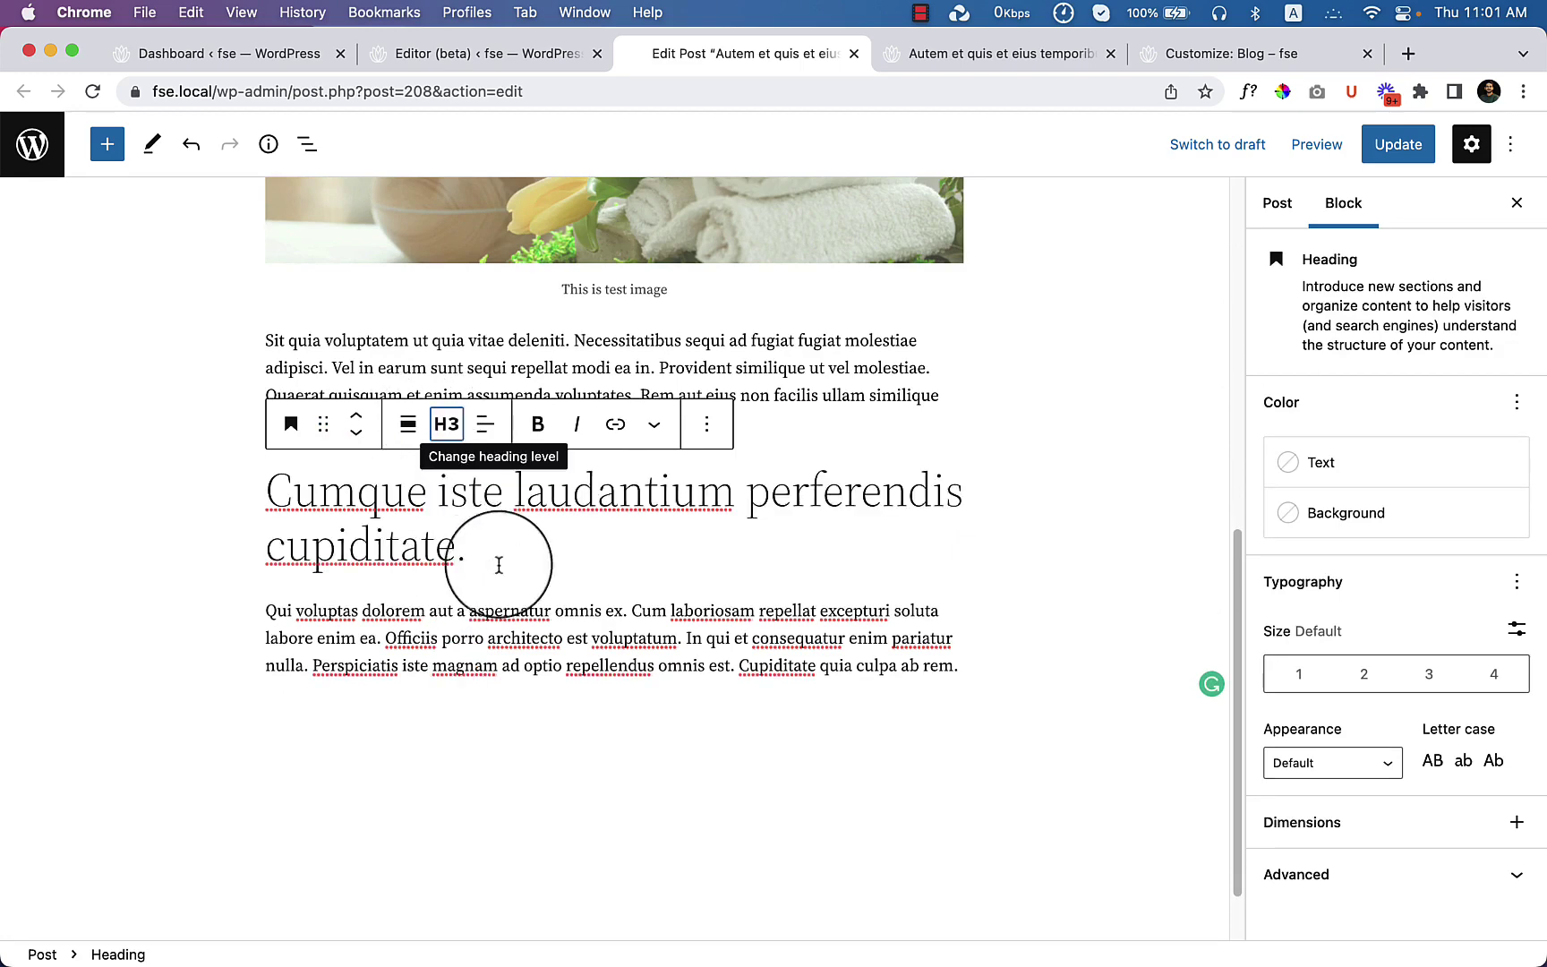
pyautogui.click(1398, 144)
pyautogui.click(992, 64)
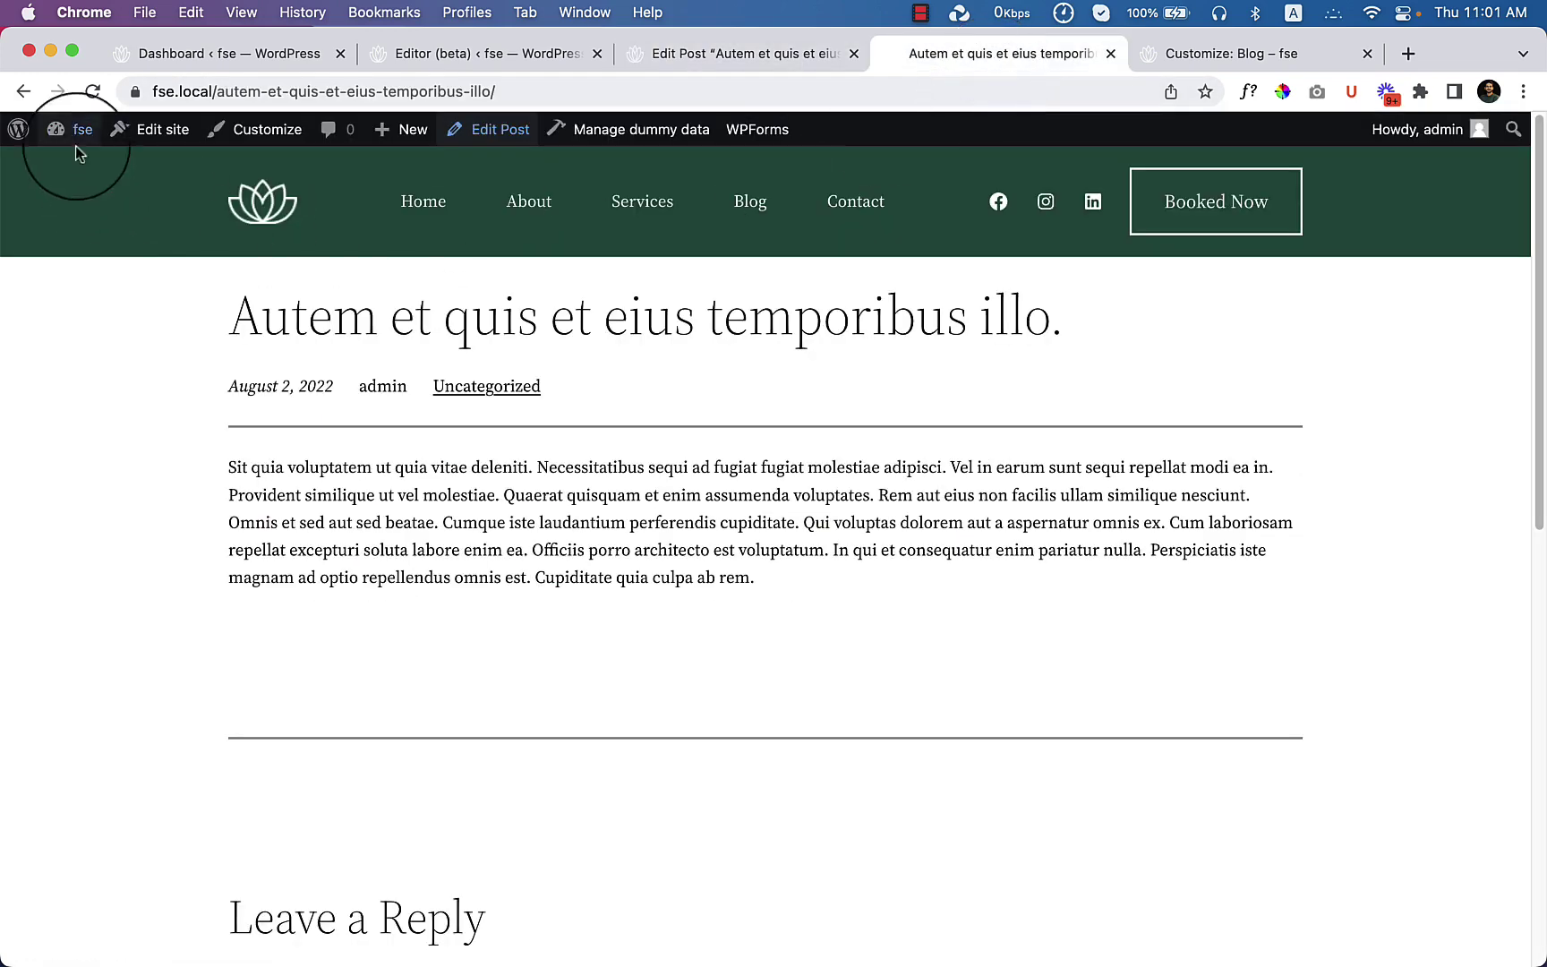
# Step: Reload the live post and scroll through it to confirm the image and H3 heading
pyautogui.click(91, 92)
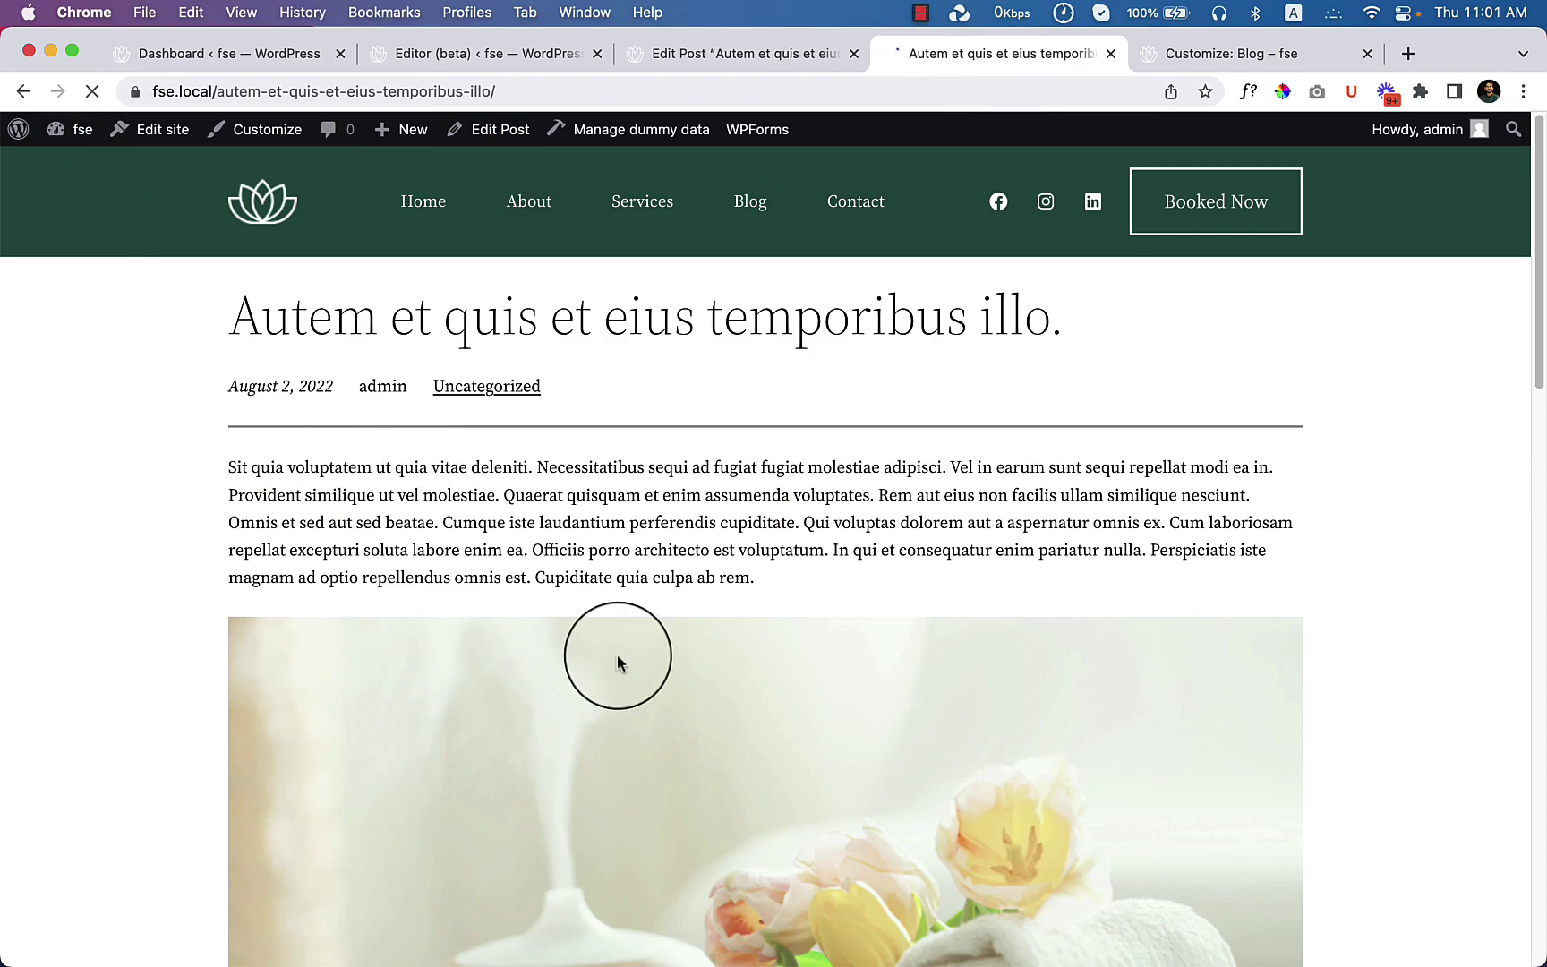
pyautogui.scroll(-15, 618, 661)
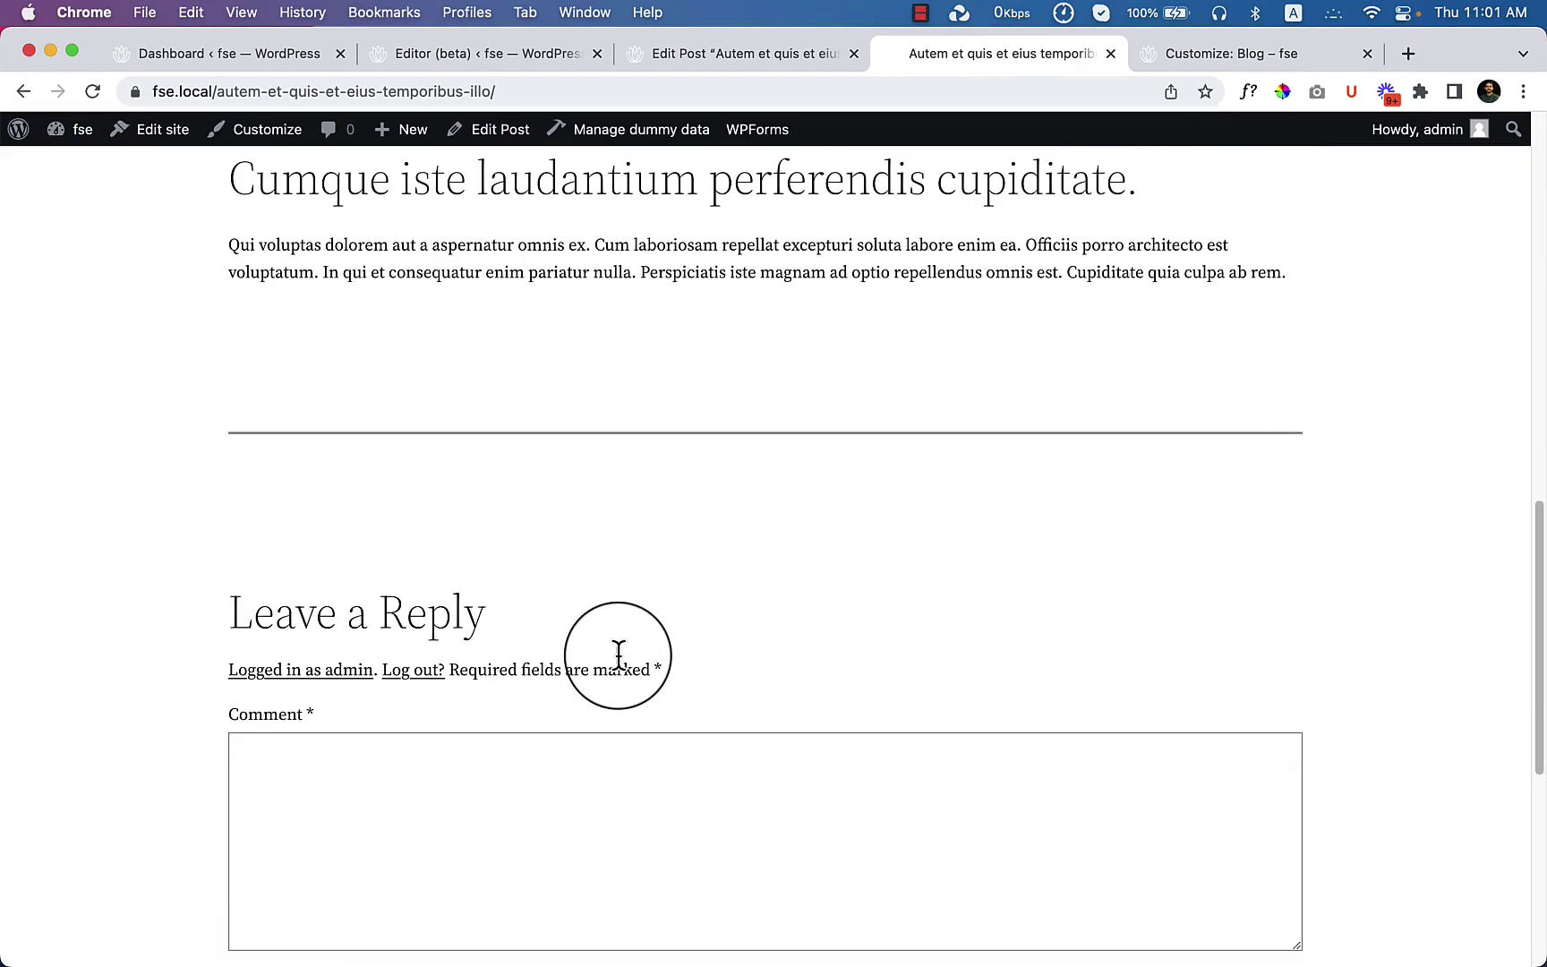
pyautogui.scroll(-5, 618, 661)
pyautogui.scroll(10, 617, 661)
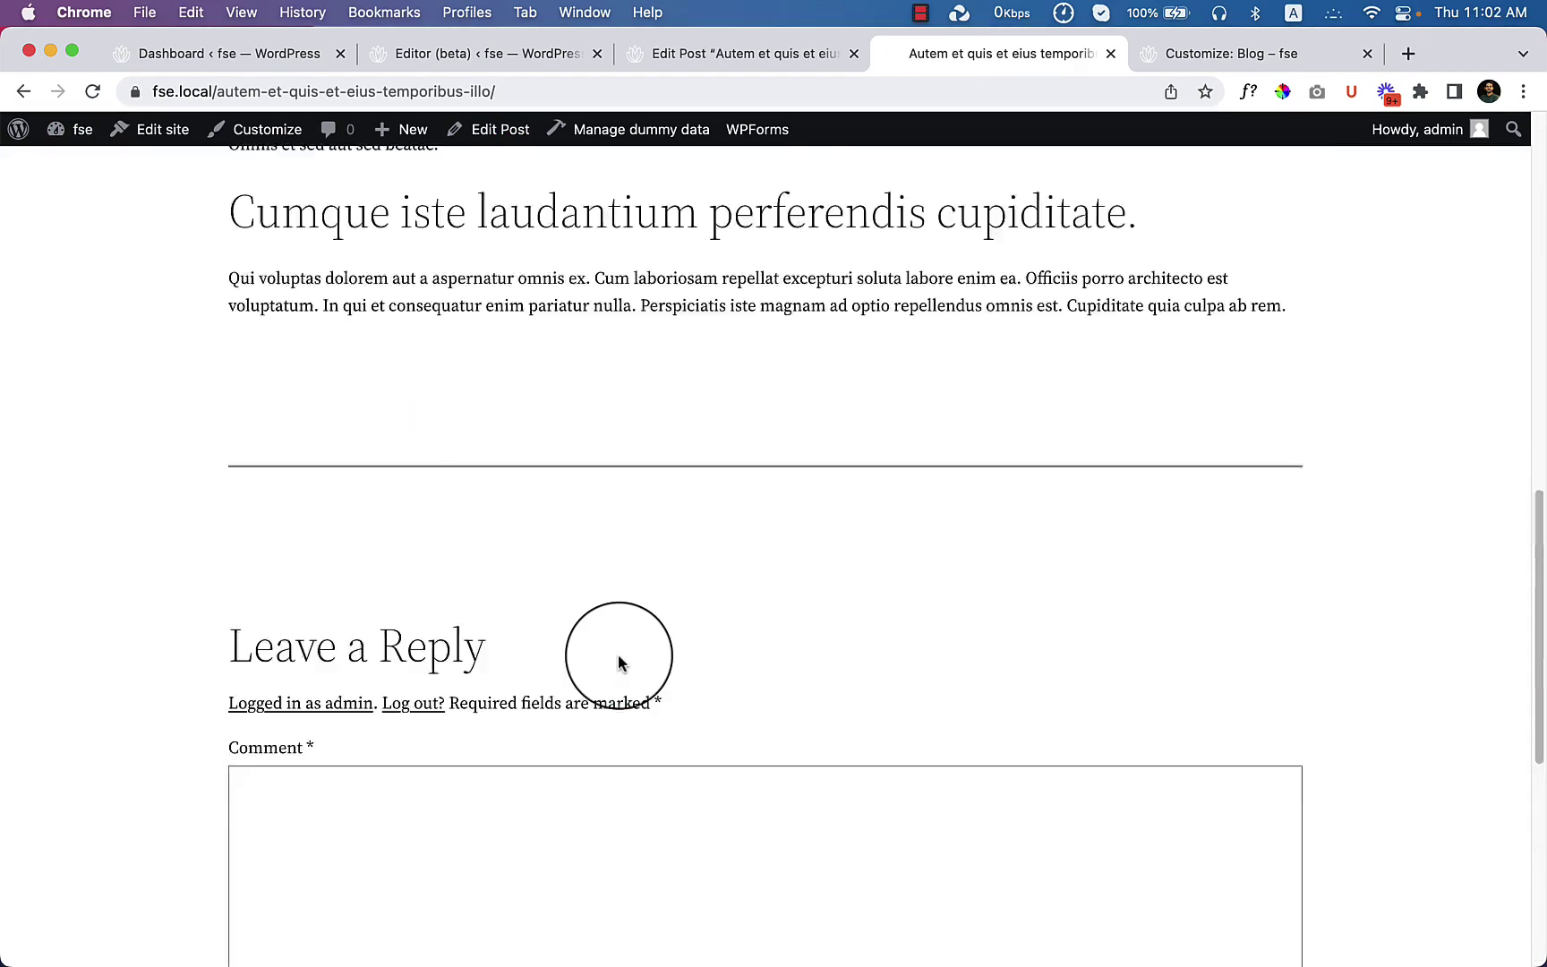
pyautogui.scroll(10, 618, 662)
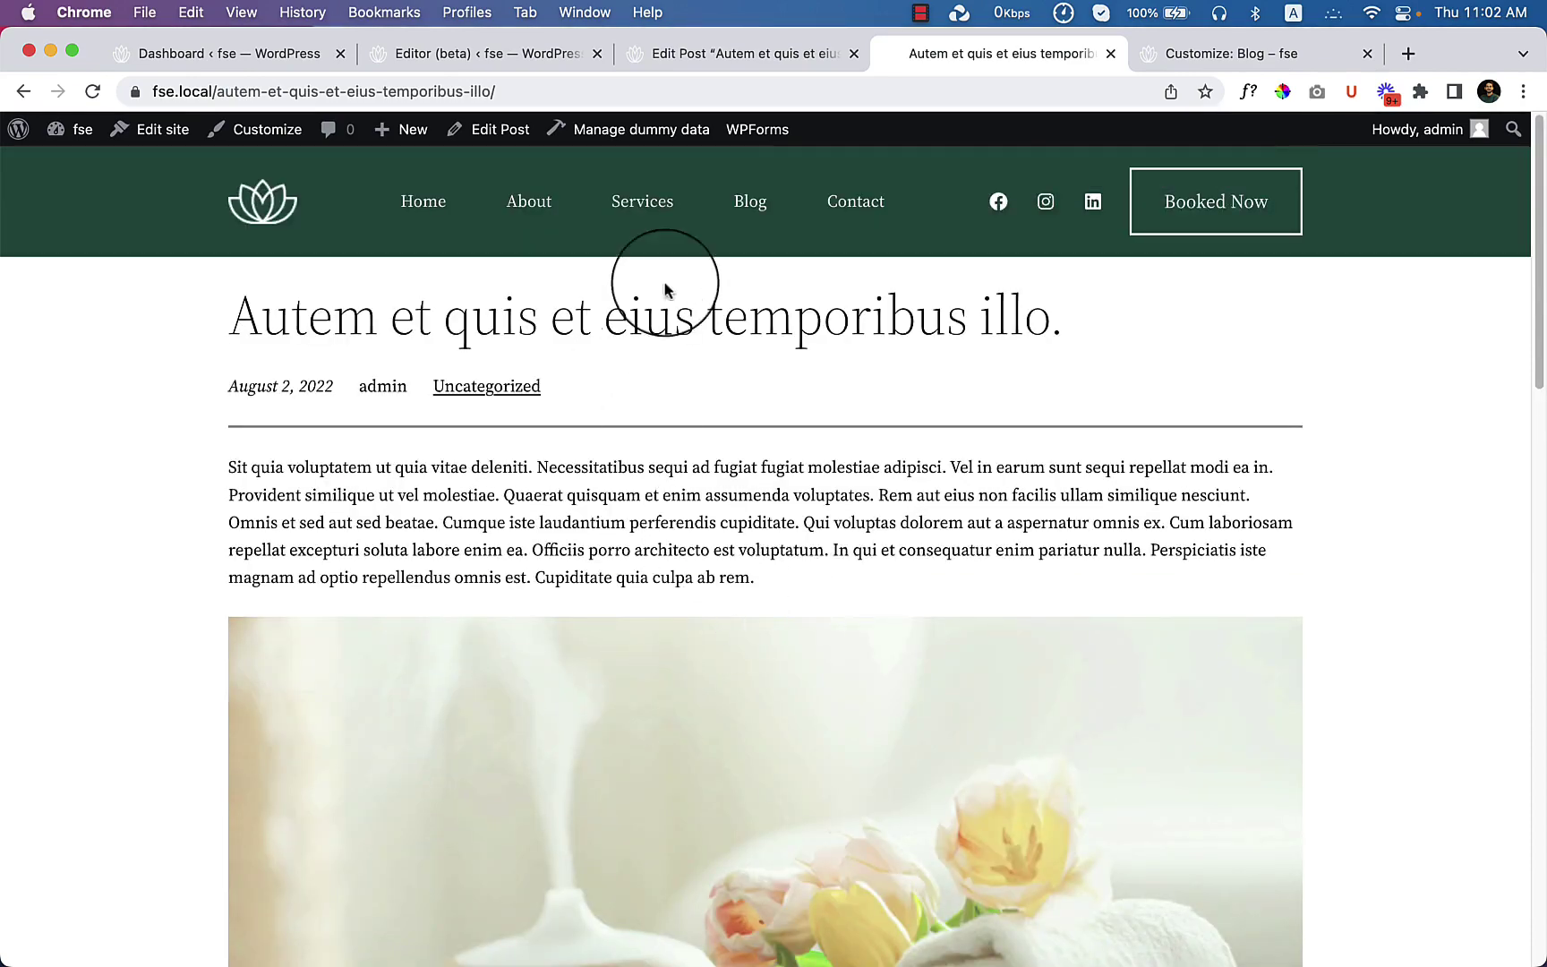
# Step: Check the 'Libero explicabo occaecati quas ullam.' post from the Blog, then return to the home page
pyautogui.click(749, 211)
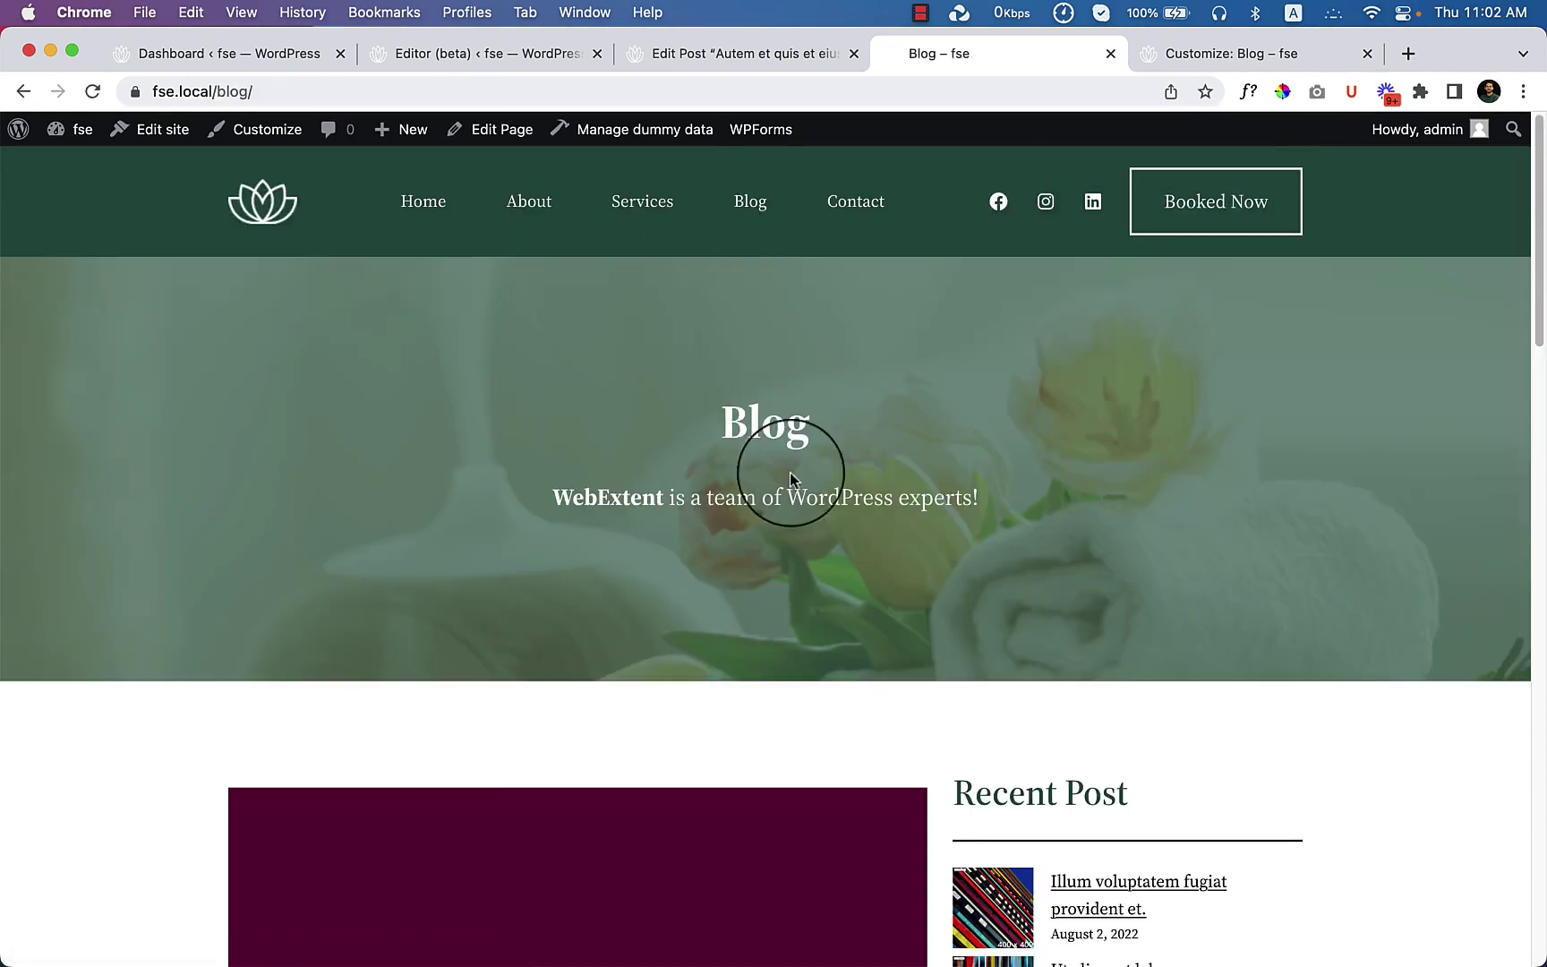
pyautogui.scroll(-10, 752, 710)
pyautogui.scroll(3, 604, 492)
pyautogui.click(380, 410)
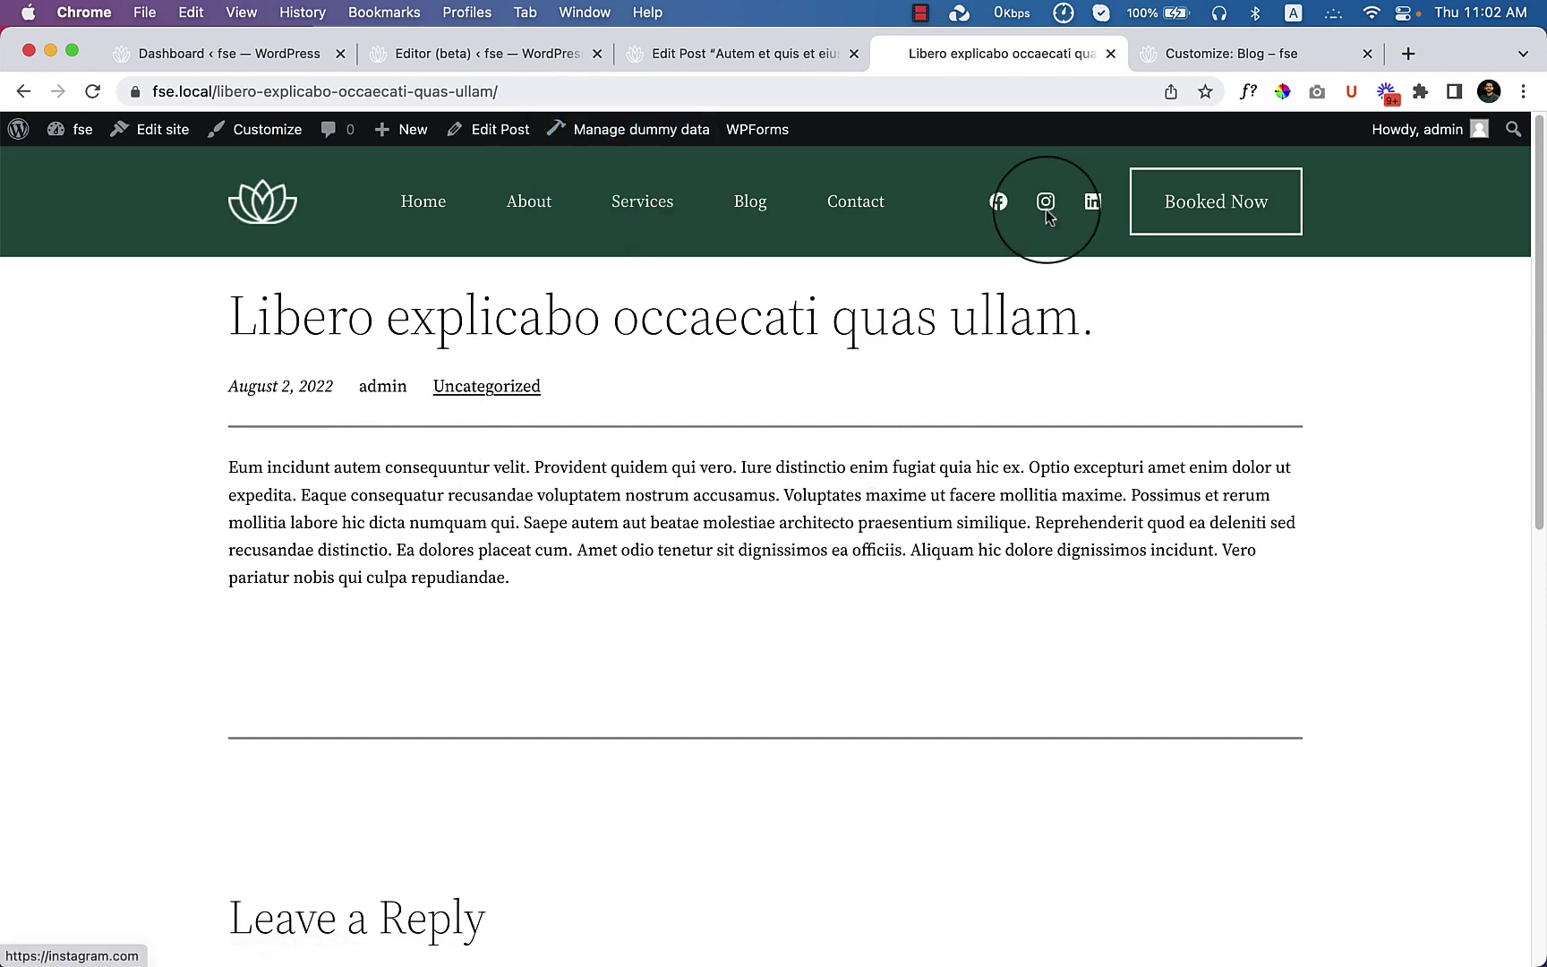
pyautogui.click(248, 205)
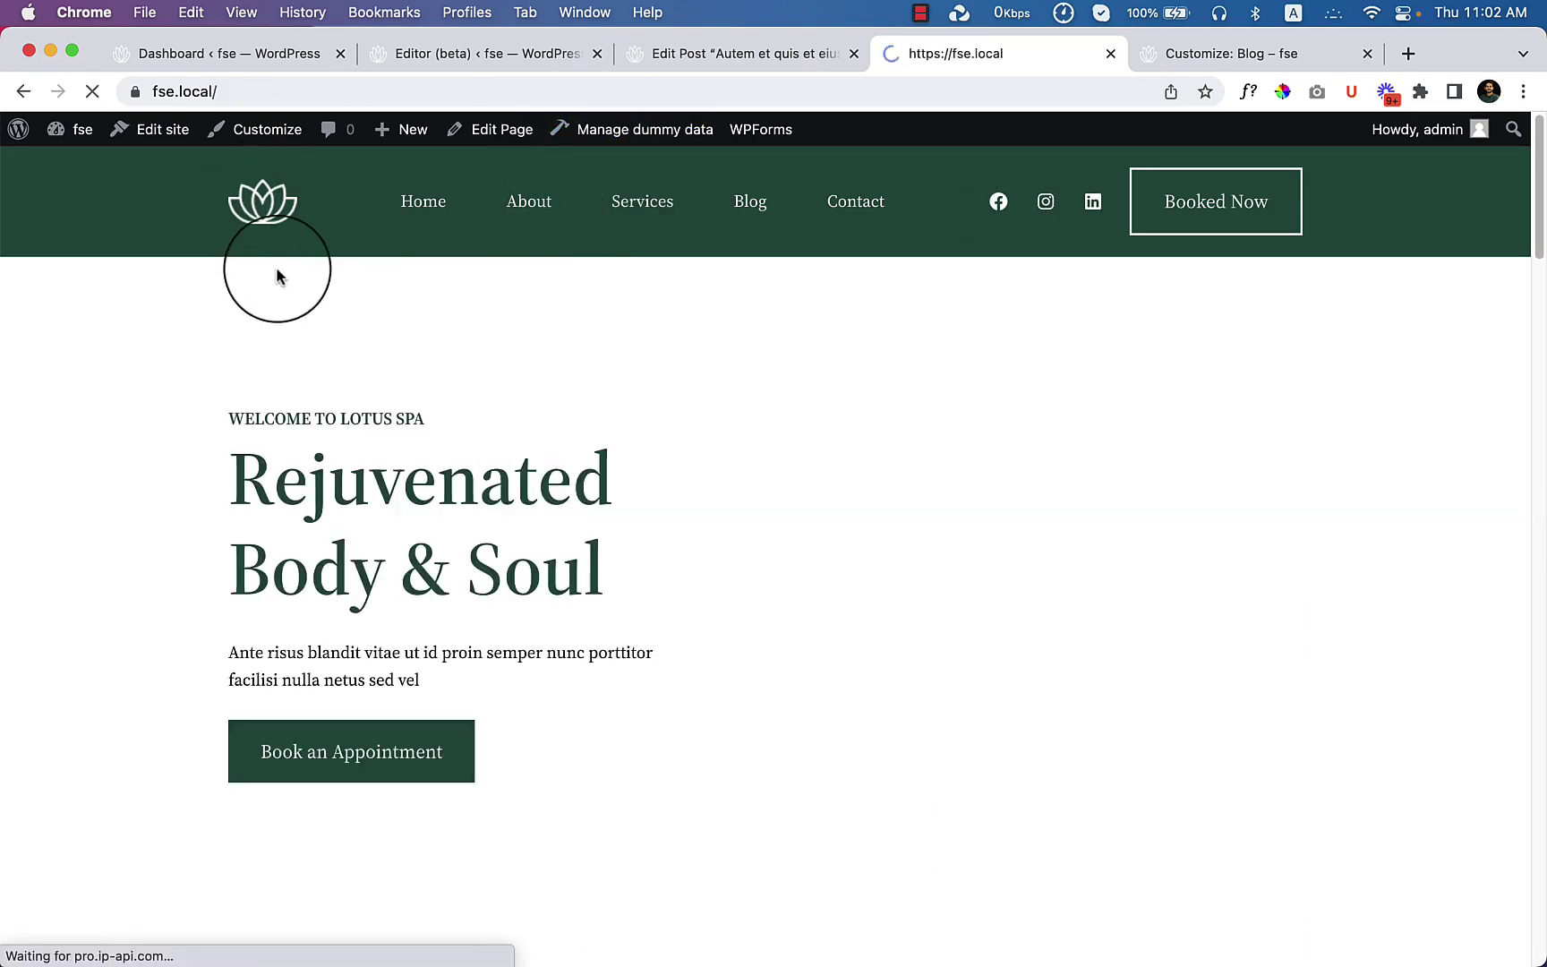
pyautogui.scroll(-20, 434, 457)
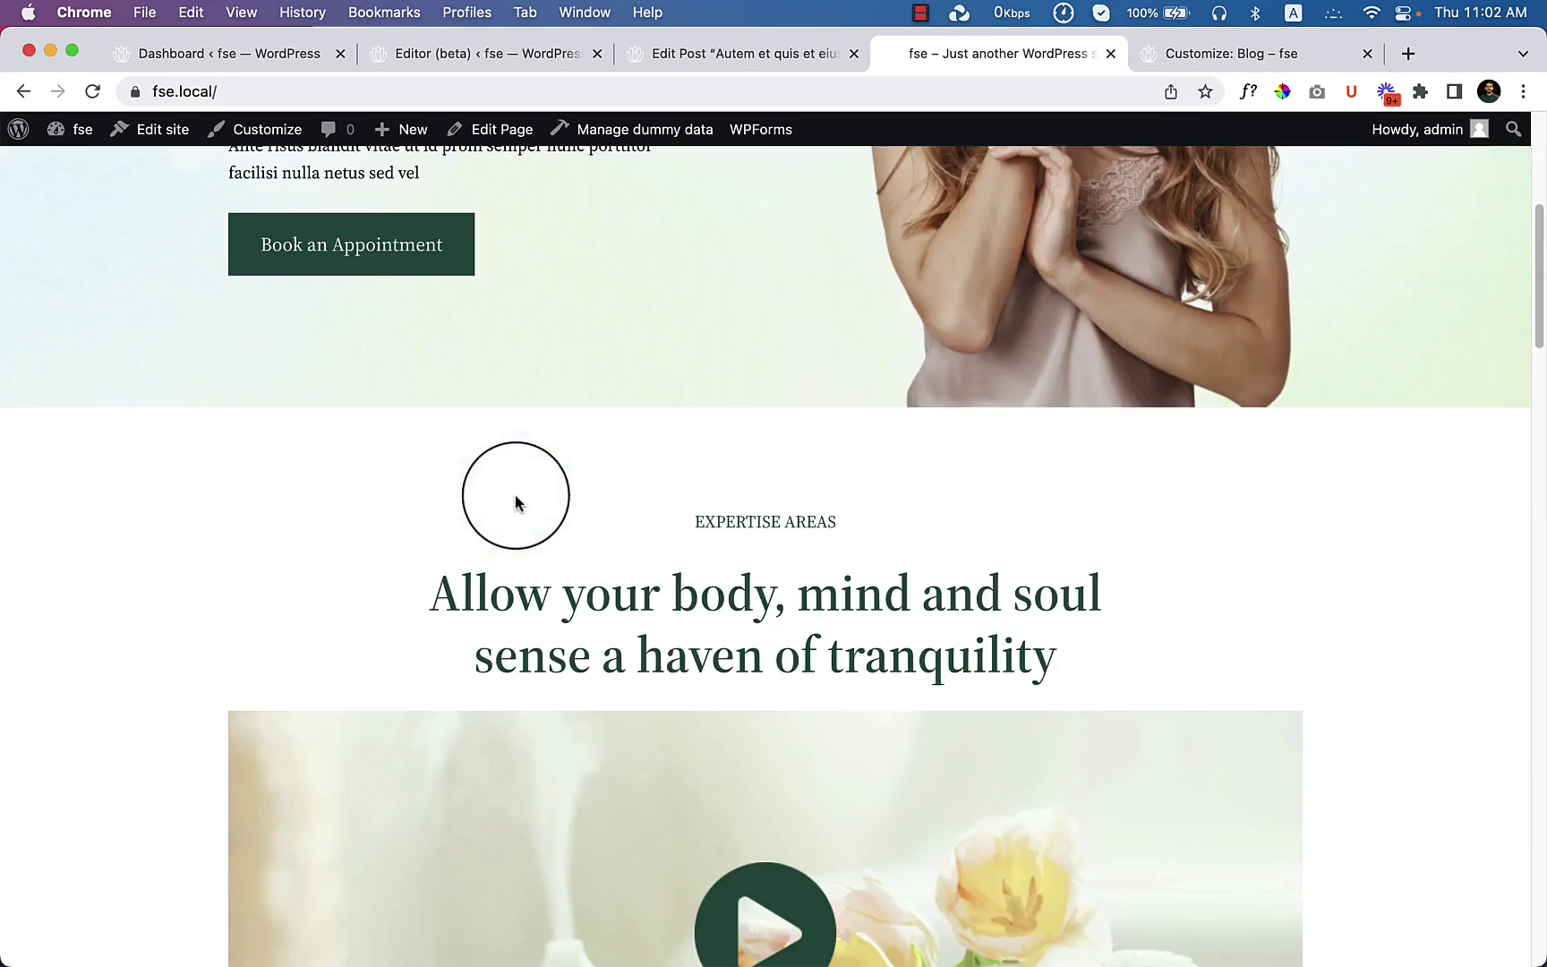
pyautogui.scroll(10, 538, 501)
pyautogui.scroll(-15, 794, 555)
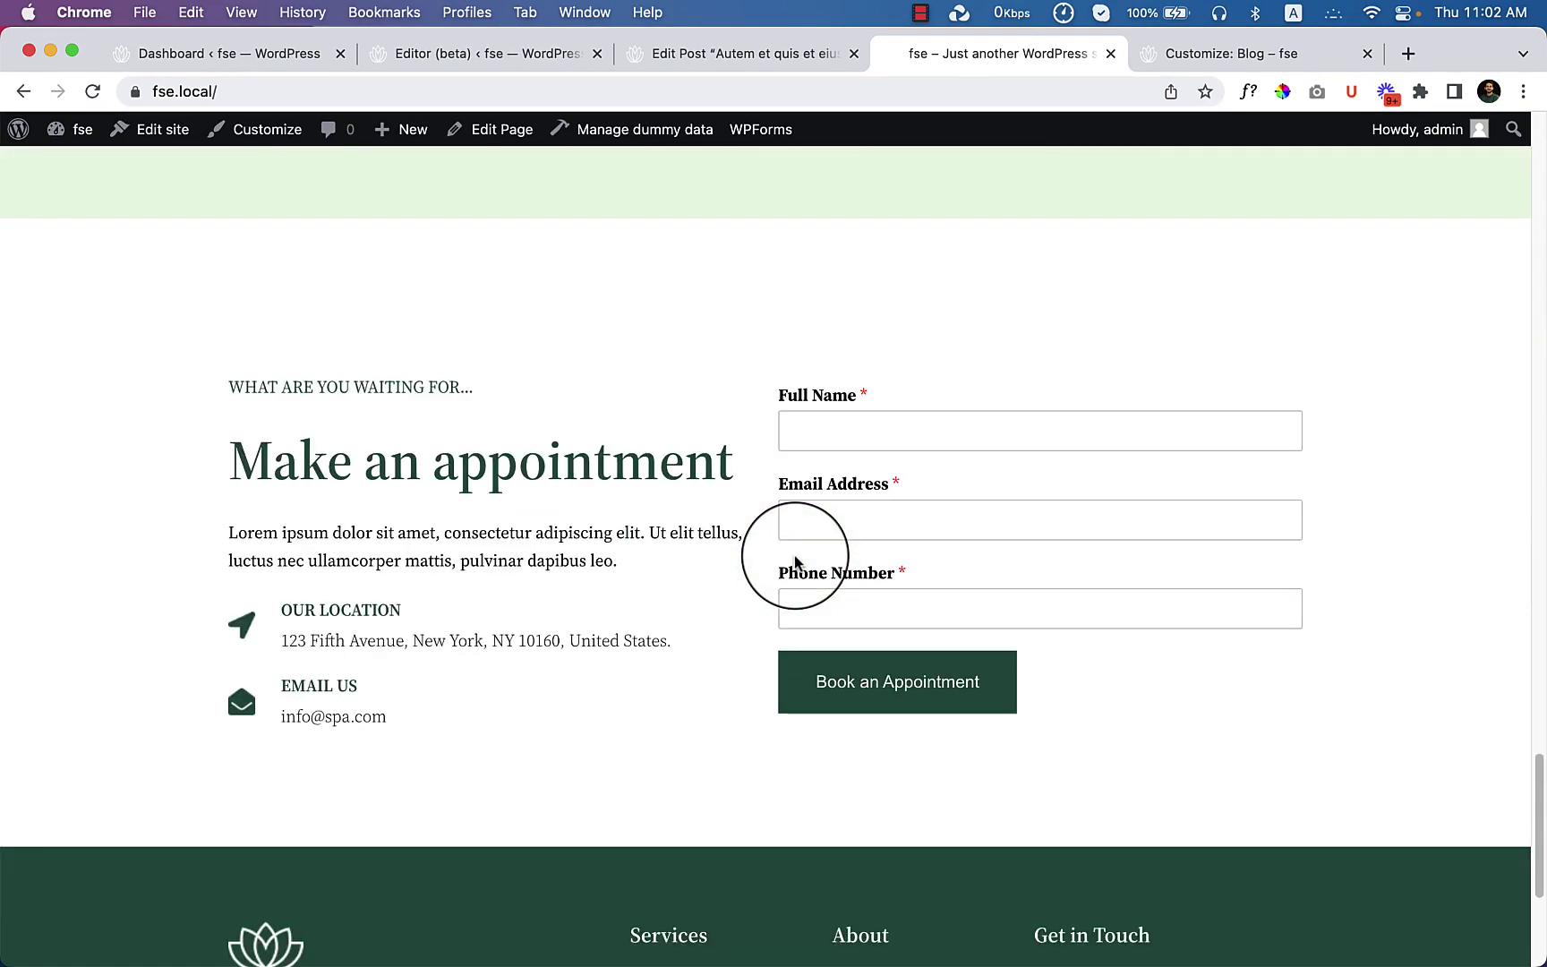
pyautogui.scroll(-4, 795, 563)
pyautogui.scroll(20, 797, 562)
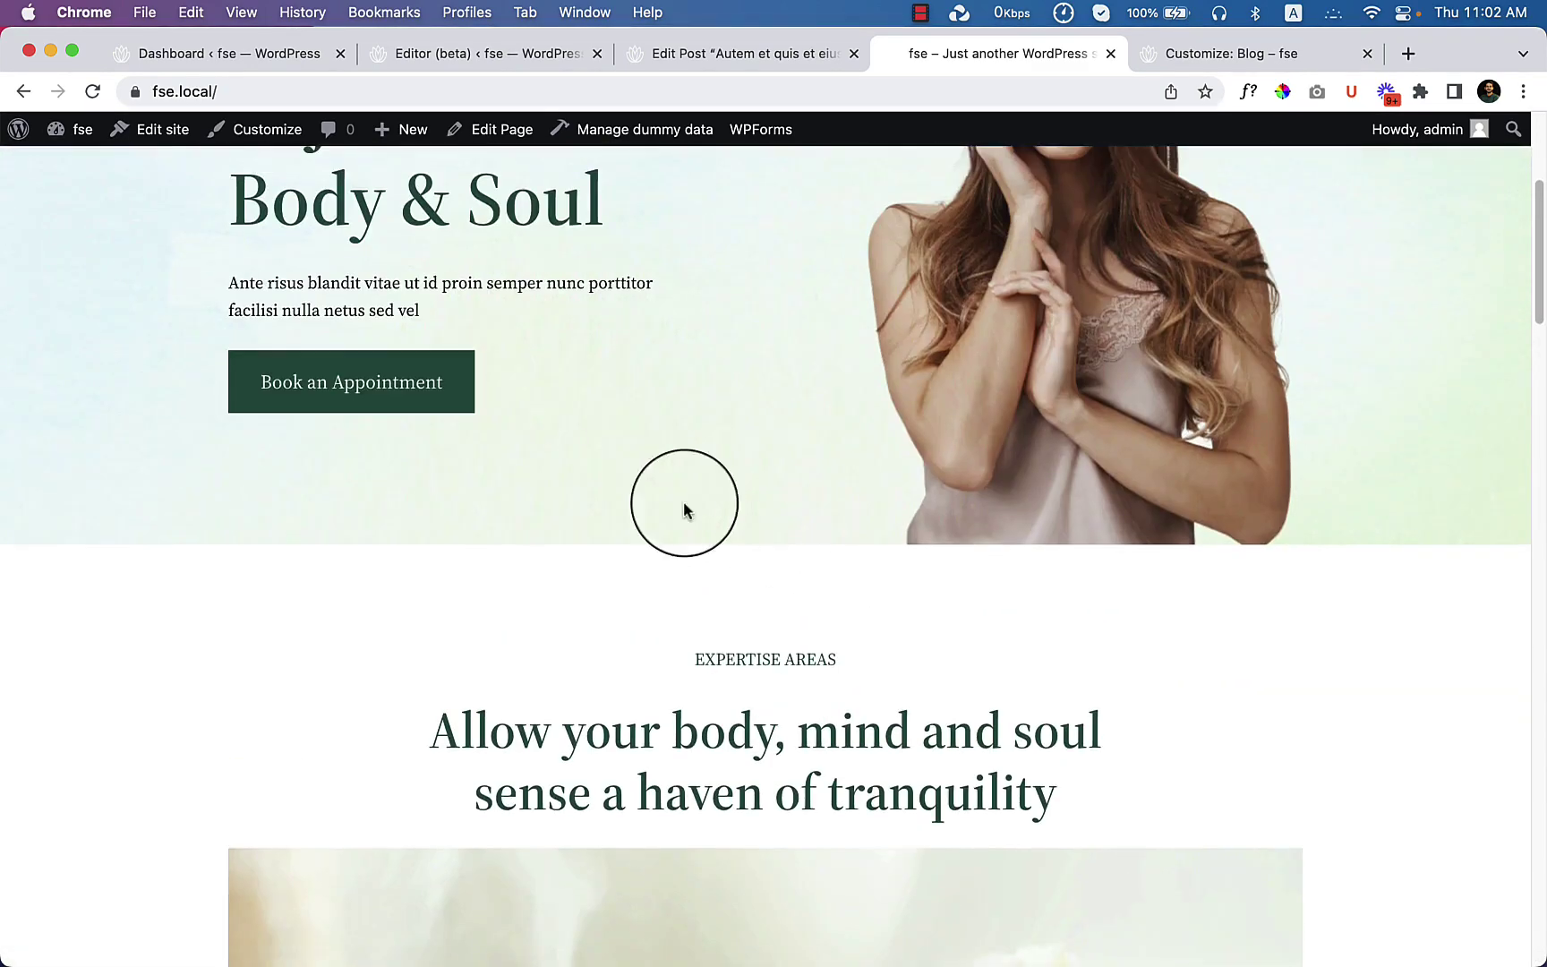